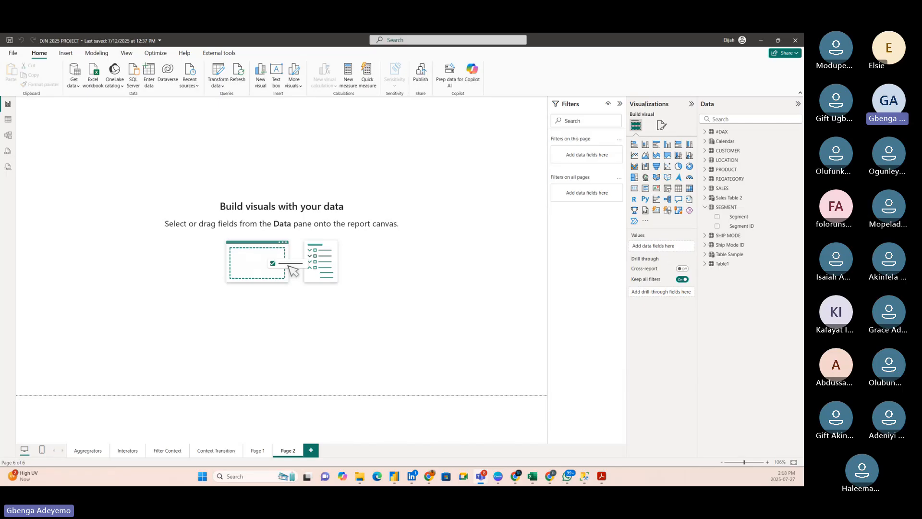
# Step: Create a new calculated table named Calculate with Filters, leaving its formula empty after the equals sign, and close the formula editor
pyautogui.hotkey('alt', 'Tab')
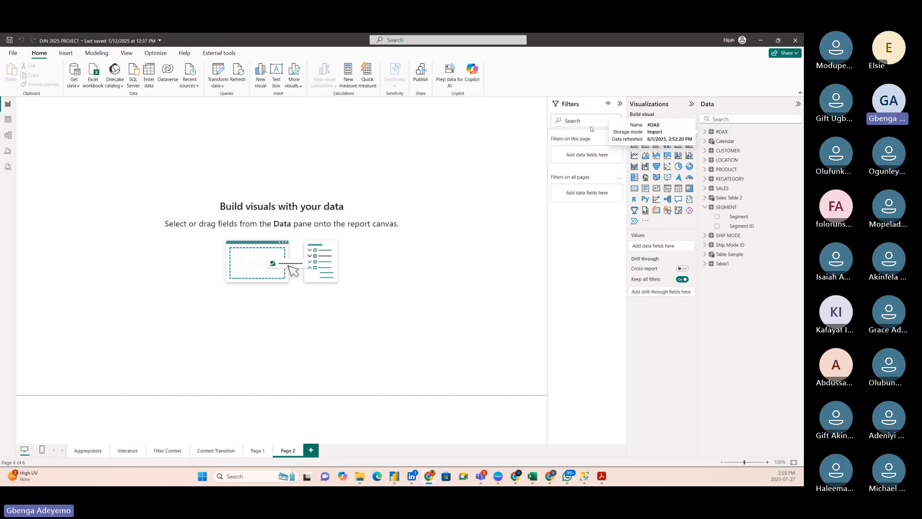
pyautogui.click(722, 131)
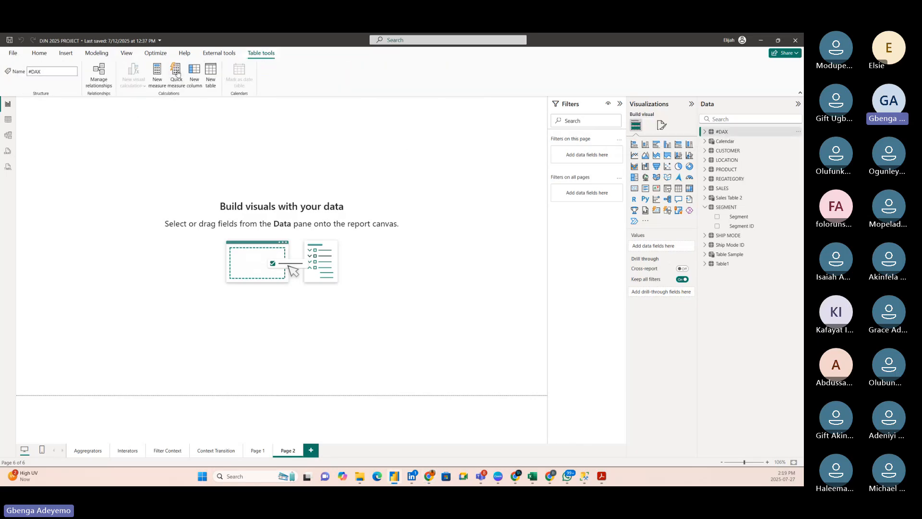
pyautogui.click(212, 77)
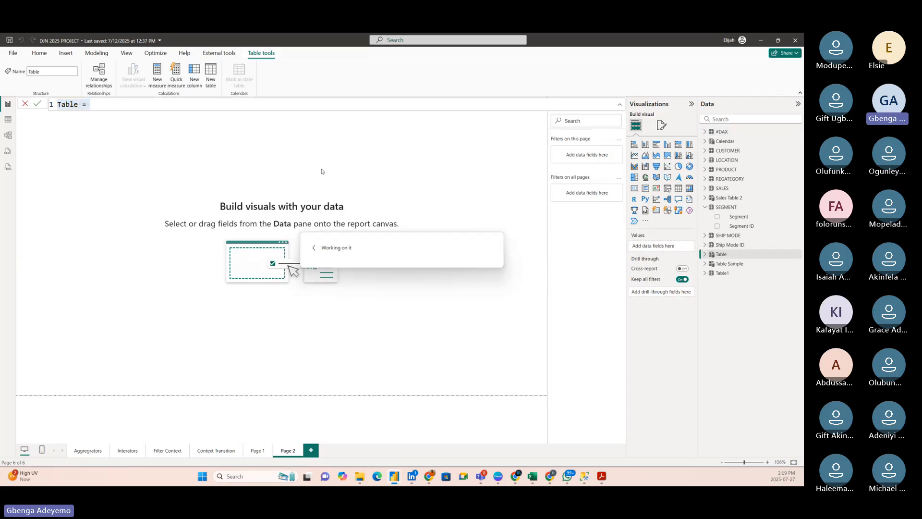
pyautogui.write('culate')
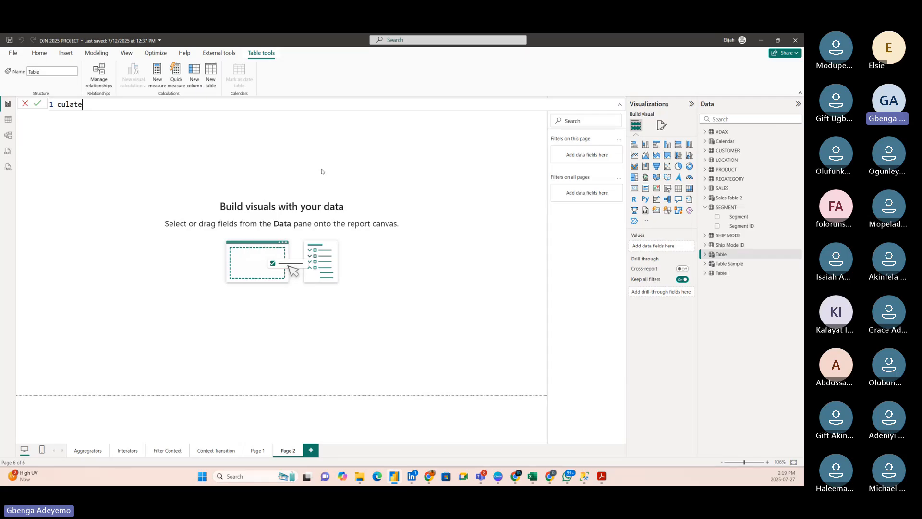
pyautogui.press('BackSpace')
pyautogui.press('BackSpace')
pyautogui.press('BackSpace')
pyautogui.press('BackSpace')
pyautogui.press('BackSpace')
pyautogui.press('BackSpace')
pyautogui.write('Calculate')
pyautogui.write('with ')
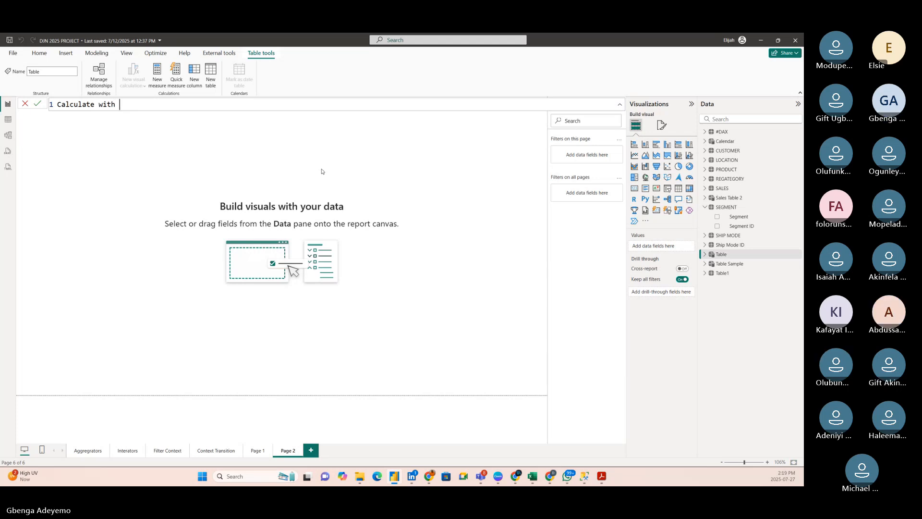
pyautogui.write('Filters')
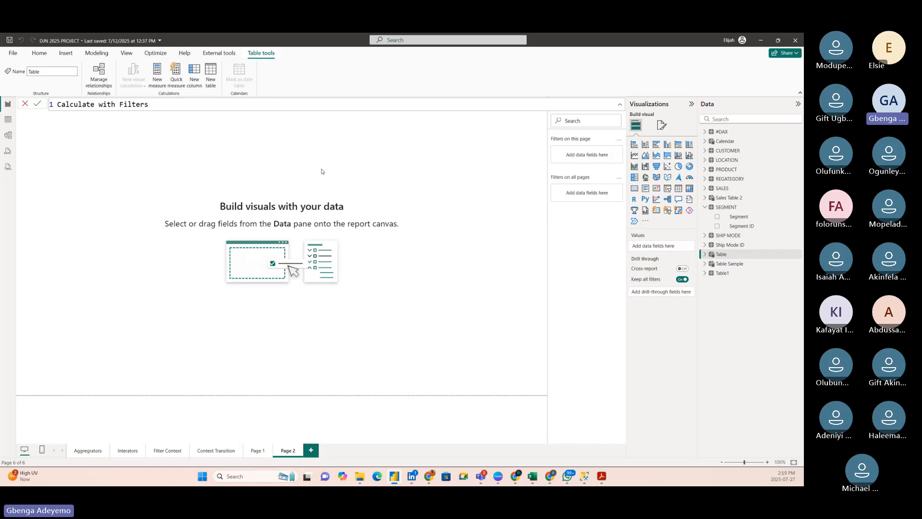
pyautogui.write(' =')
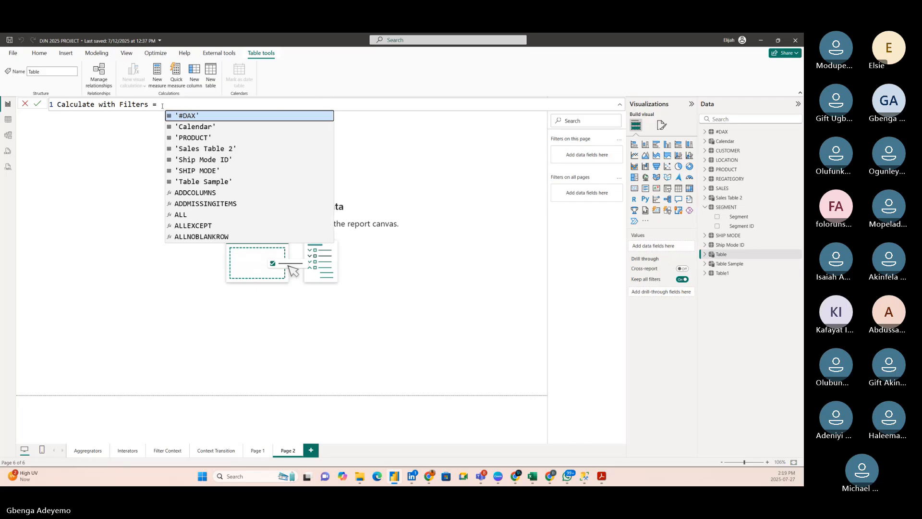
pyautogui.press('Escape')
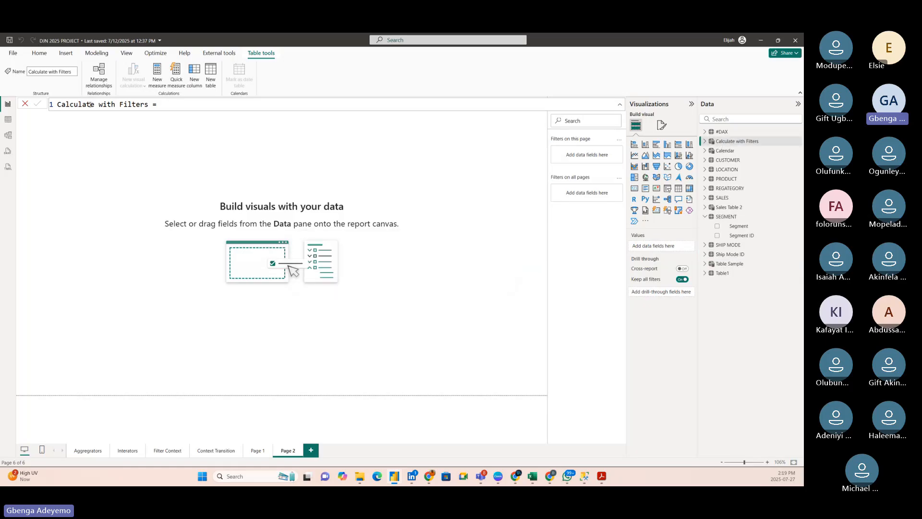
pyautogui.click(25, 104)
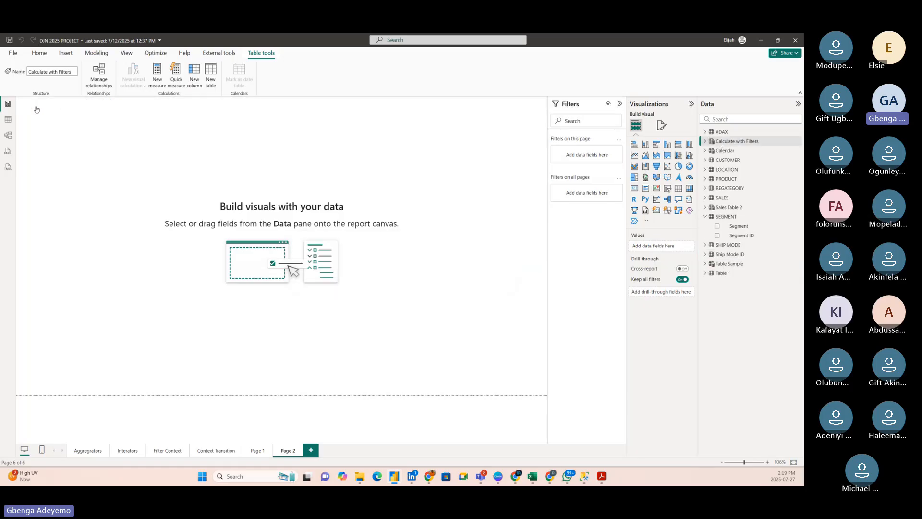
# Step: Add a new measure named Consumer Sales to the Calculate with Filters table, with nothing after the equals sign
pyautogui.rightClick(726, 141)
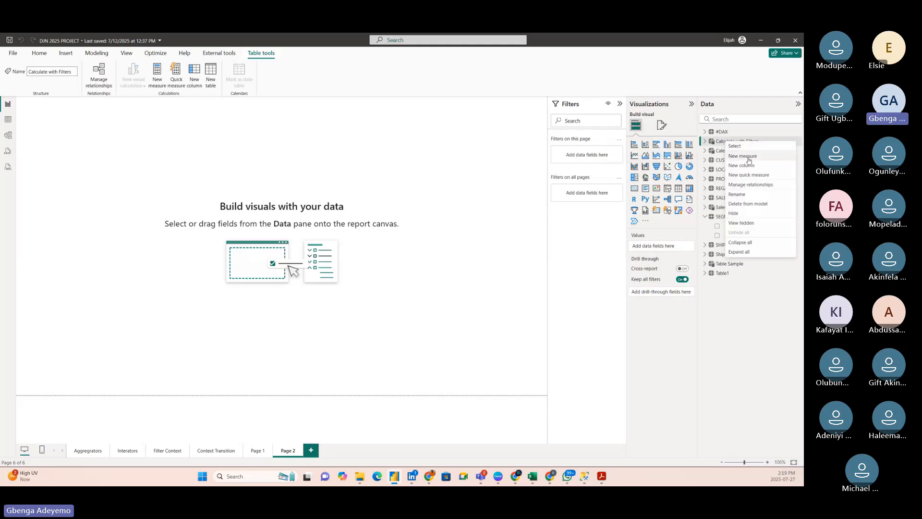
pyautogui.click(743, 156)
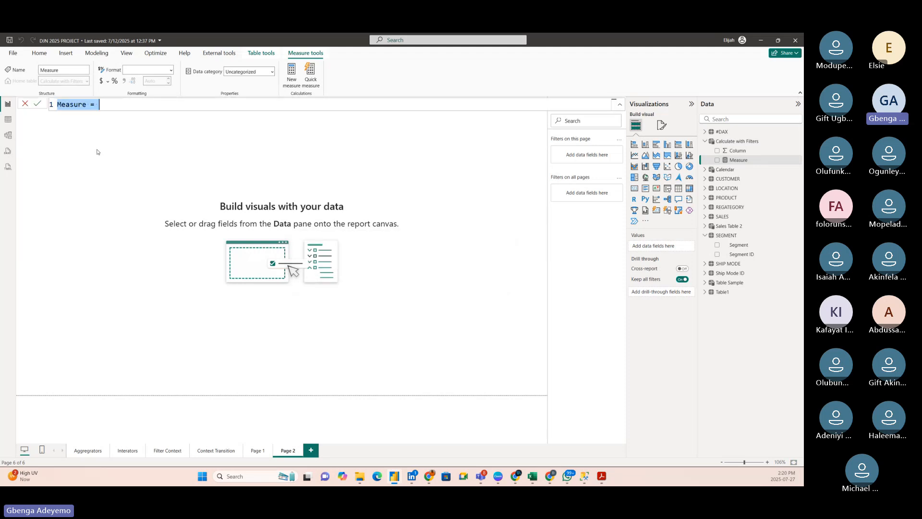
pyautogui.press('BackSpace')
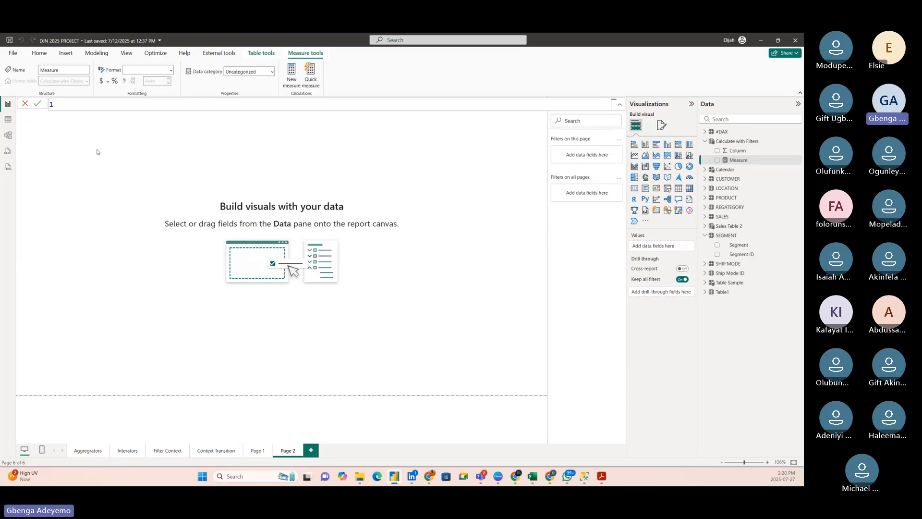
pyautogui.write('Consiu')
pyautogui.press('BackSpace')
pyautogui.press('BackSpace')
pyautogui.write('umer Sales =')
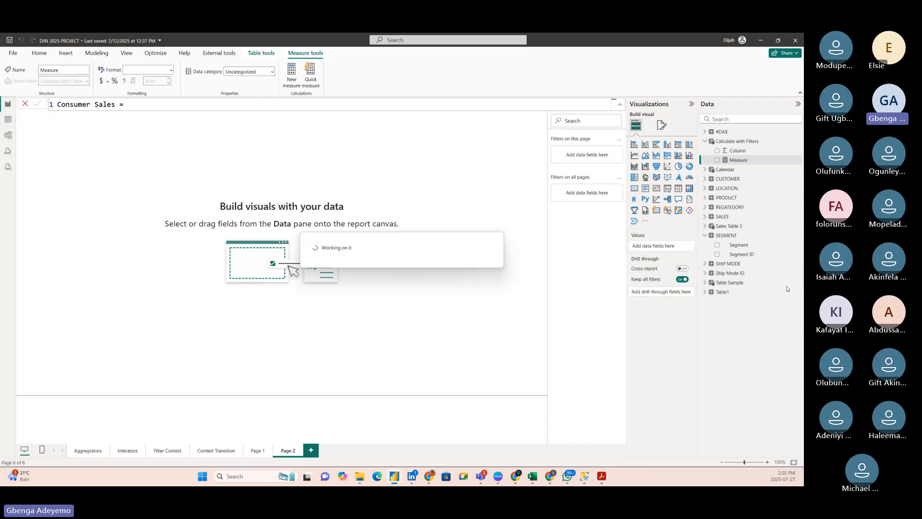
# Step: Check the rows of the SEGMENT table in the table view and return to the report page
pyautogui.click(7, 120)
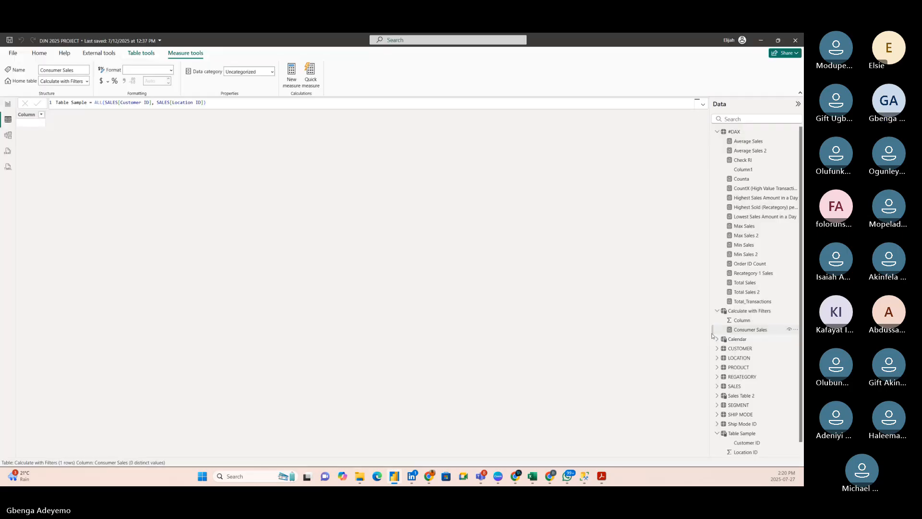
pyautogui.click(717, 132)
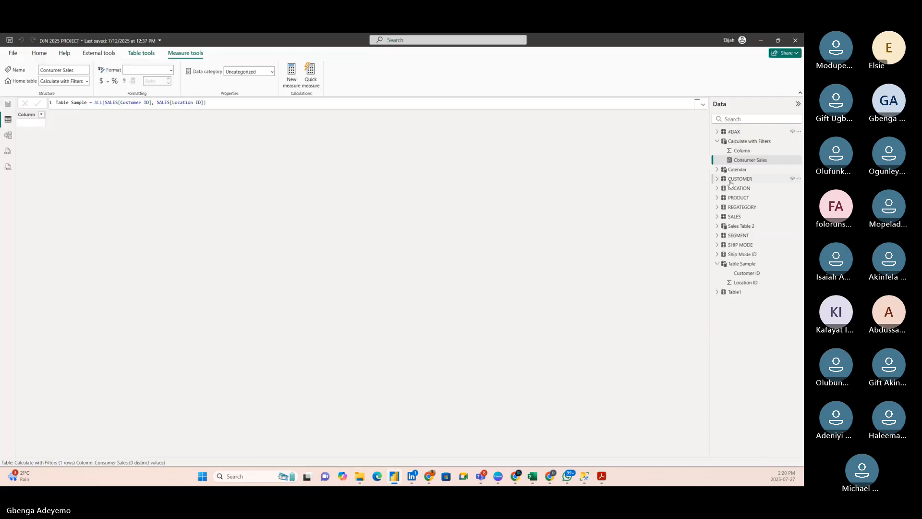
pyautogui.click(757, 236)
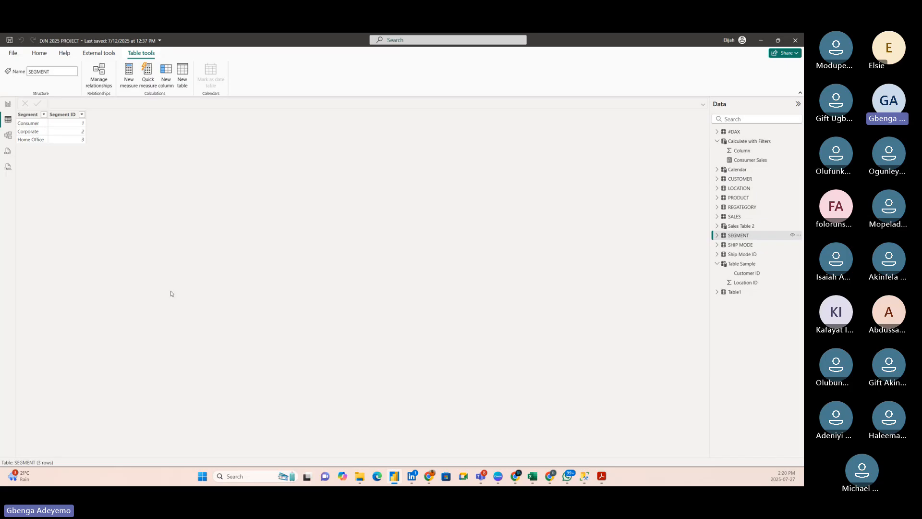
pyautogui.click(8, 103)
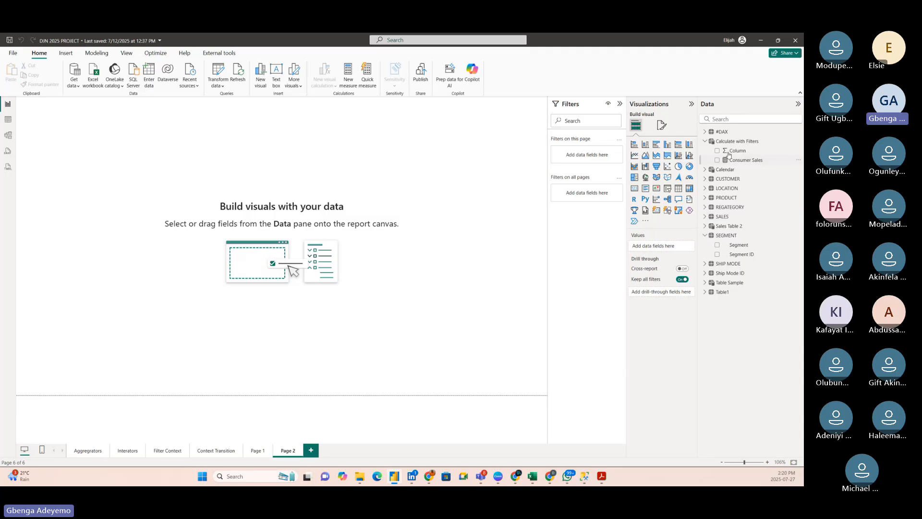
# Step: Reopen the Consumer Sales measure and start its formula with the CALCULATE function on a new line
pyautogui.click(742, 161)
pyautogui.click(152, 103)
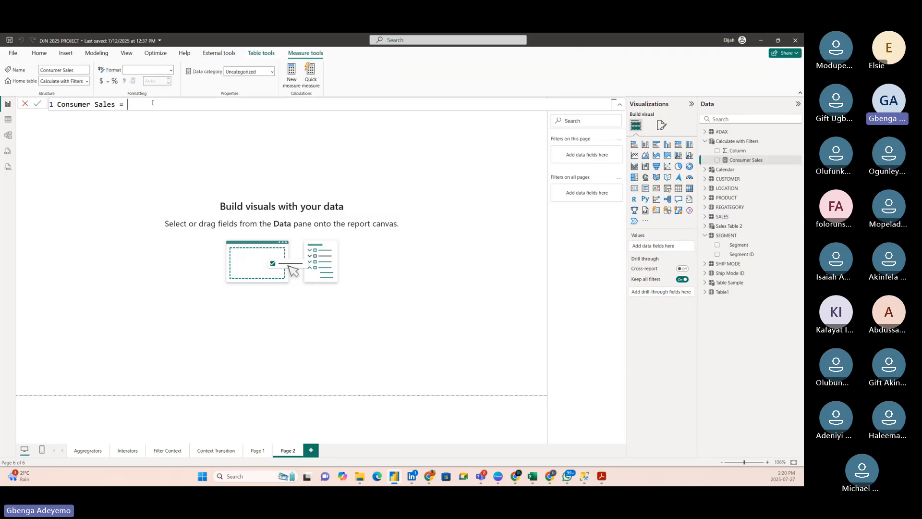
pyautogui.hotkey('shift', 'Return')
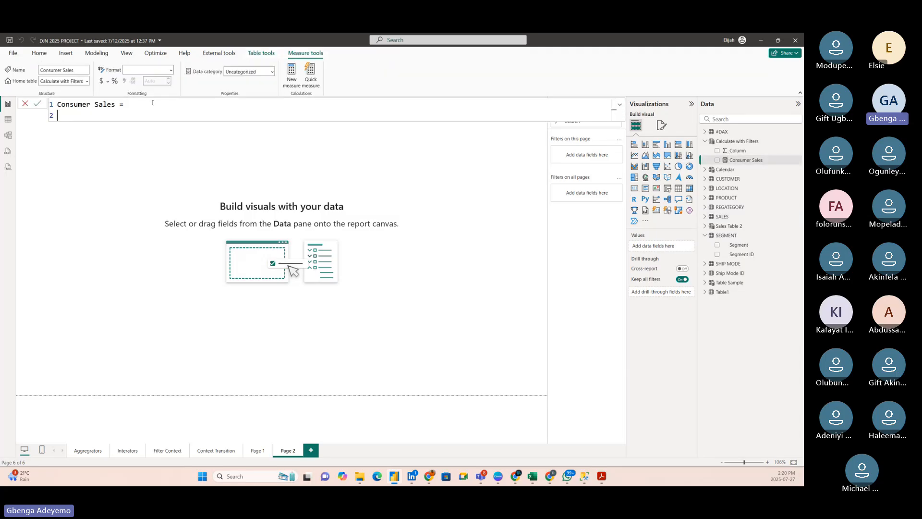
pyautogui.write('calcula')
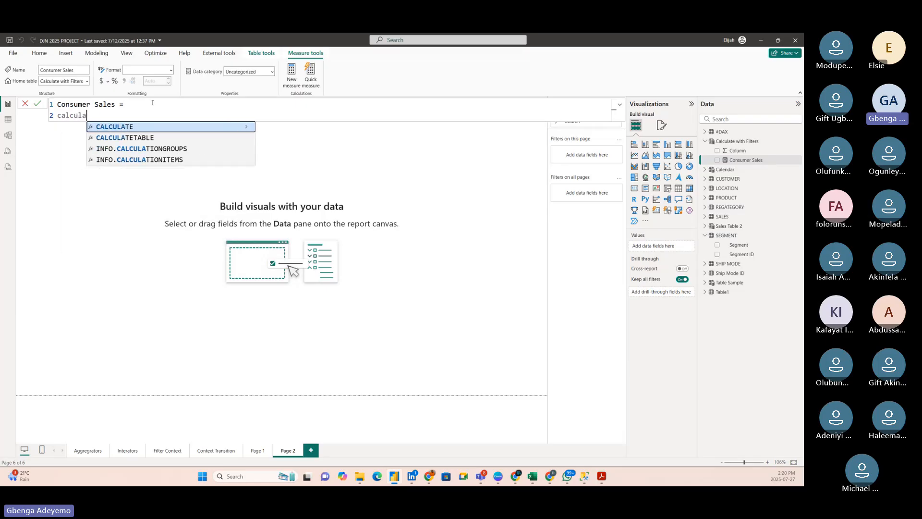
pyautogui.press('Tab')
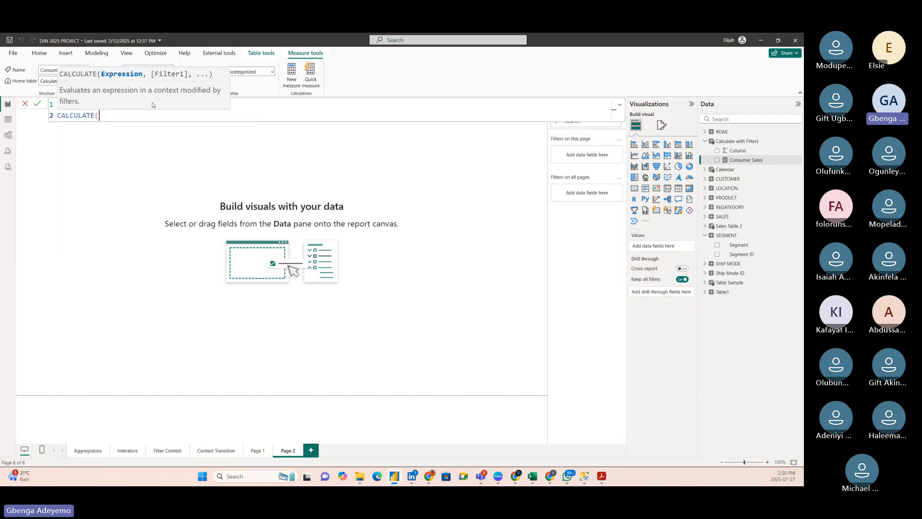
# Step: Enter SUM(SALES[Sales]) followed by a comma as the CALCULATE expression on its own line
pyautogui.hotkey('shift', 'Return')
pyautogui.write('sum')
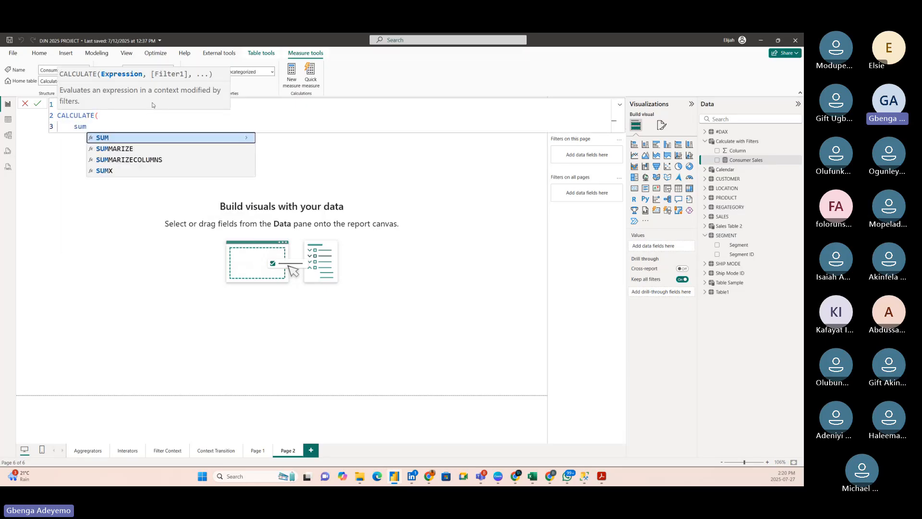
pyautogui.press('Tab')
pyautogui.write('sales')
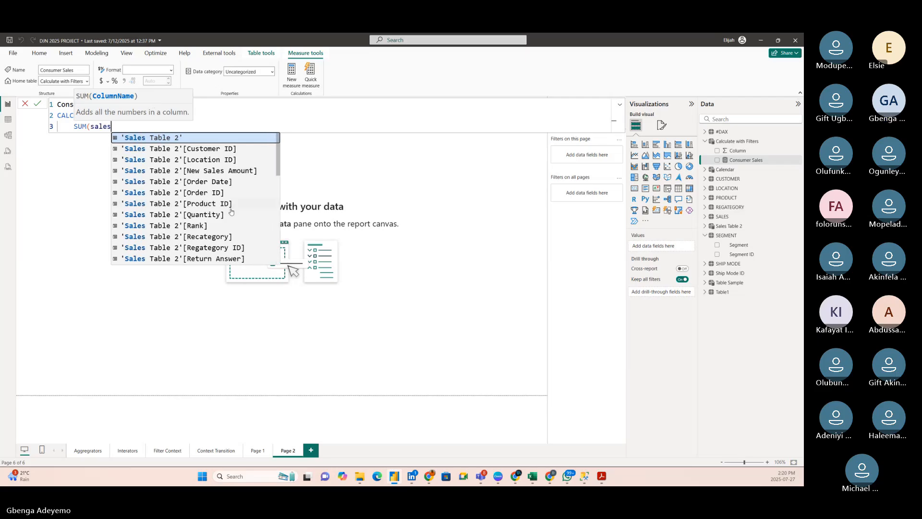
pyautogui.scroll(-5, 164, 229)
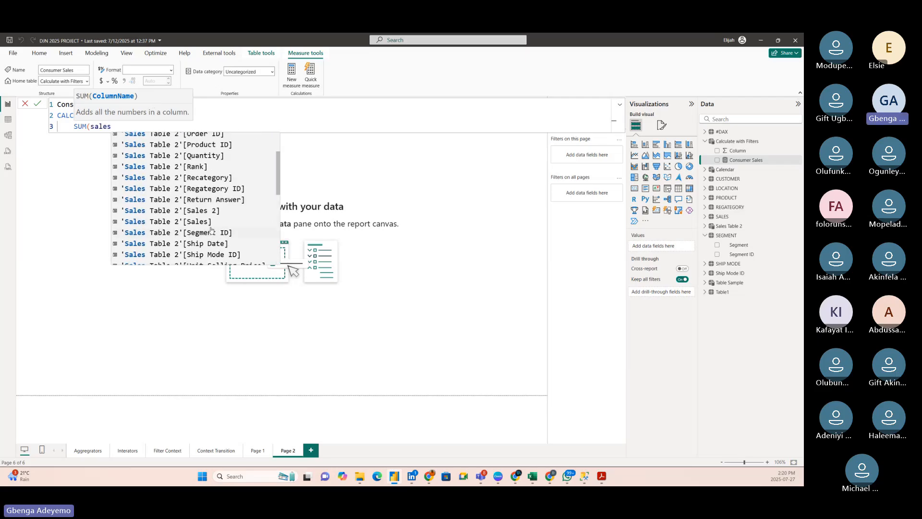
pyautogui.scroll(-2, 164, 229)
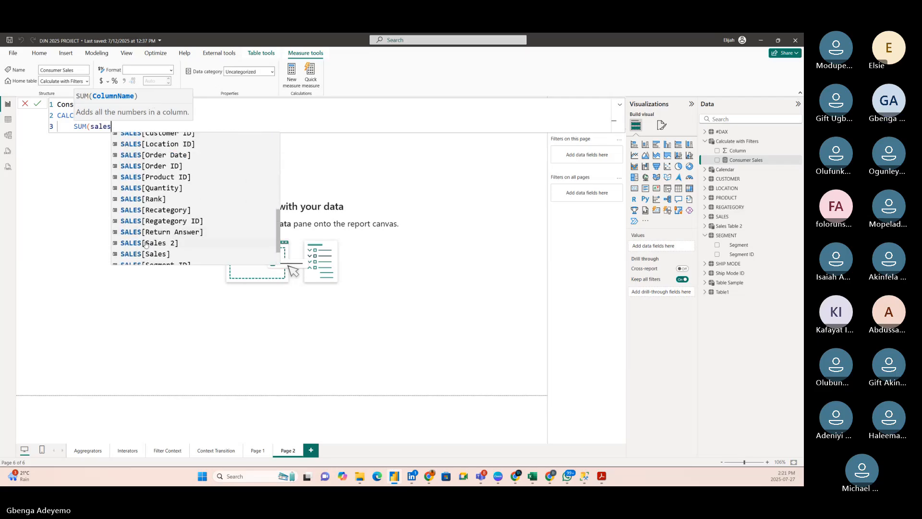
pyautogui.click(147, 259)
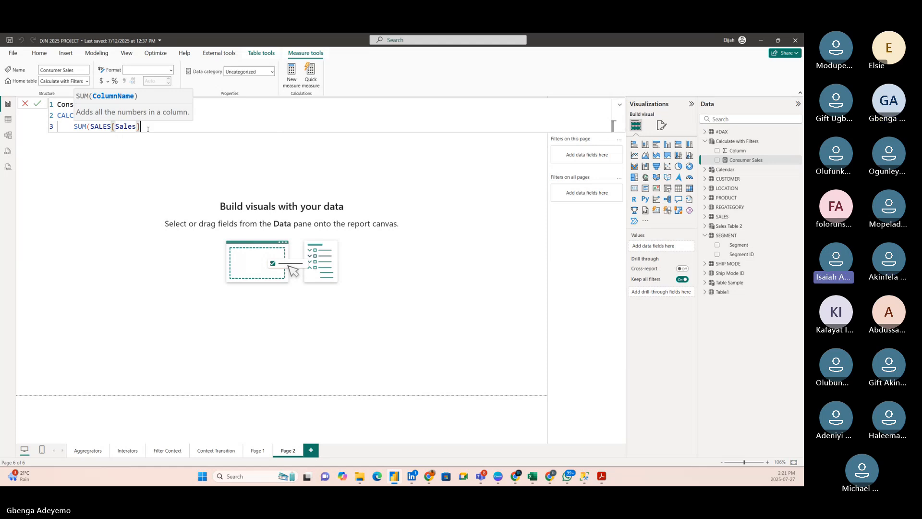
pyautogui.write(')')
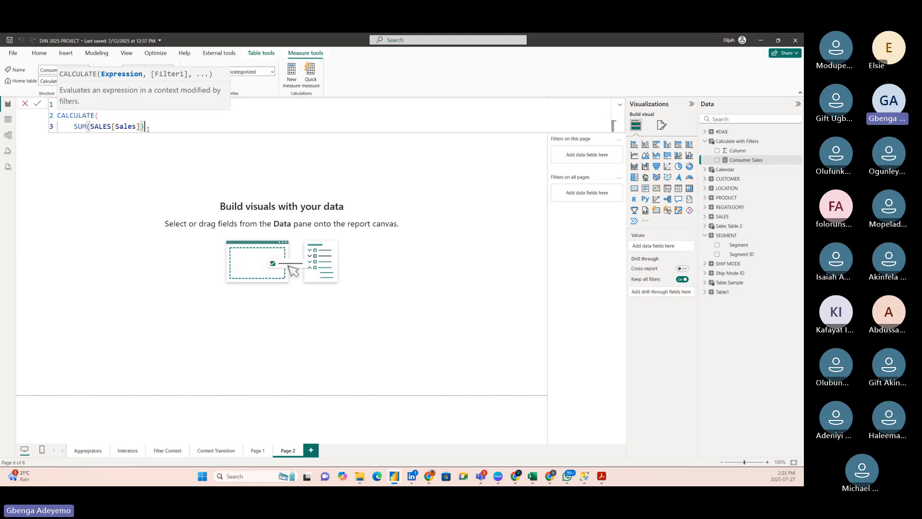
pyautogui.write(',')
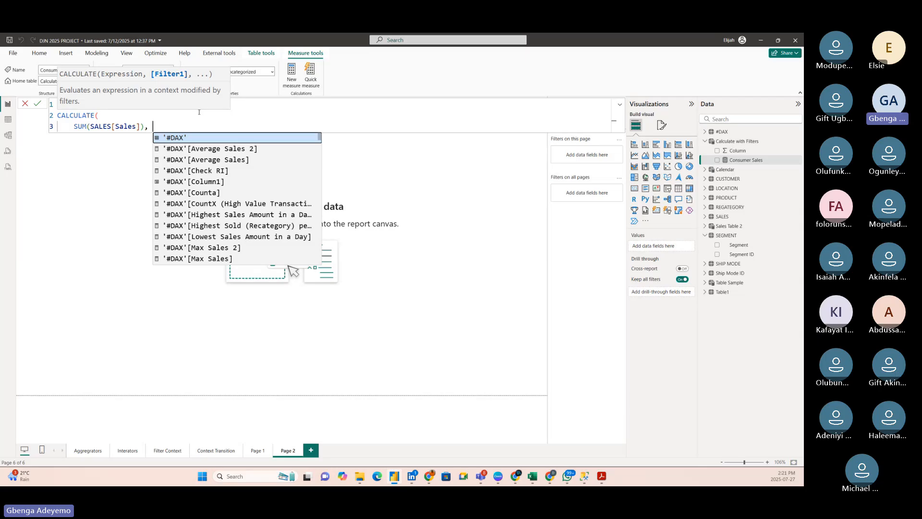
pyautogui.click(256, 124)
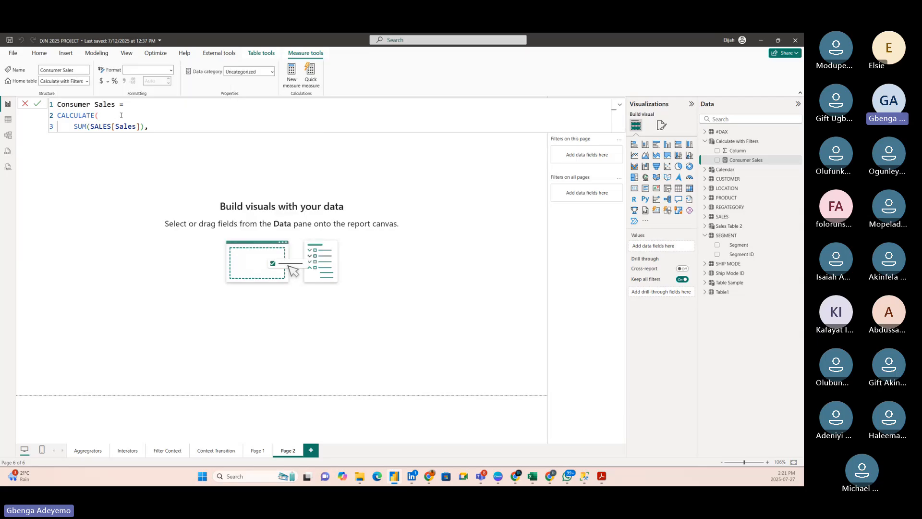
# Step: Enlarge the formula text and delete the SUM(SALES[Sales]) line, keeping the formula up to the opening parenthesis of CALCULATE
pyautogui.keyDown('ctrl'); pyautogui.scroll(1, 131, 104); pyautogui.keyUp('ctrl')
pyautogui.scroll(2, 131, 104)
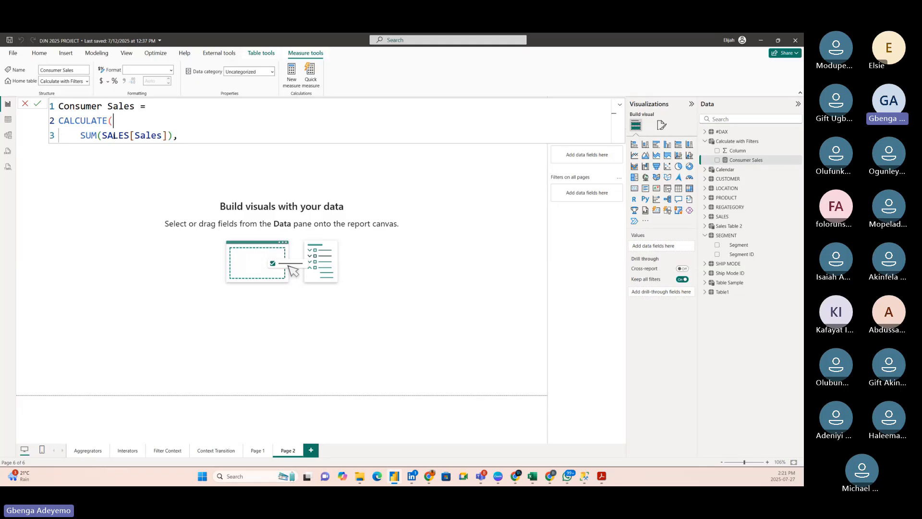
pyautogui.moveTo(80, 137); pyautogui.dragTo(172, 136)
pyautogui.press('Left')
pyautogui.moveTo(79, 135); pyautogui.dragTo(179, 136)
pyautogui.click(117, 121)
pyautogui.moveTo(185, 137); pyautogui.dragTo(116, 121)
pyautogui.press('BackSpace')
pyautogui.press('BackSpace')
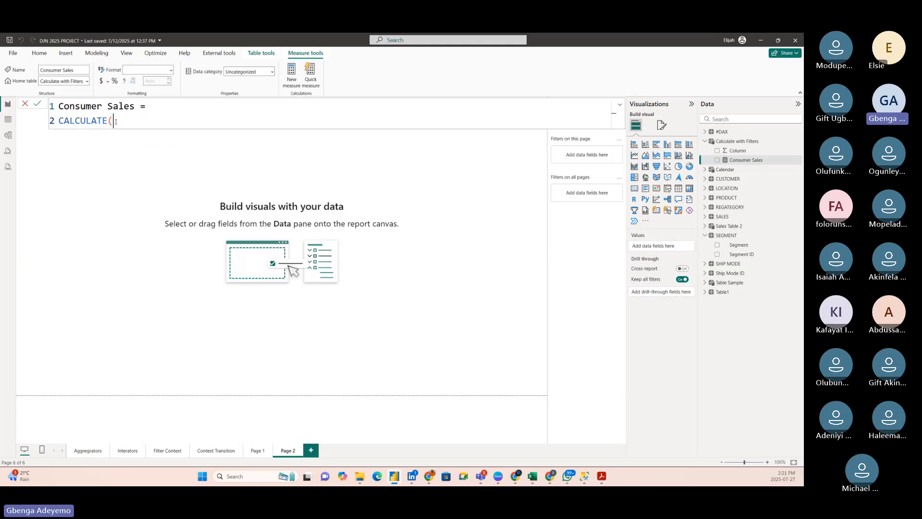
pyautogui.write('(')
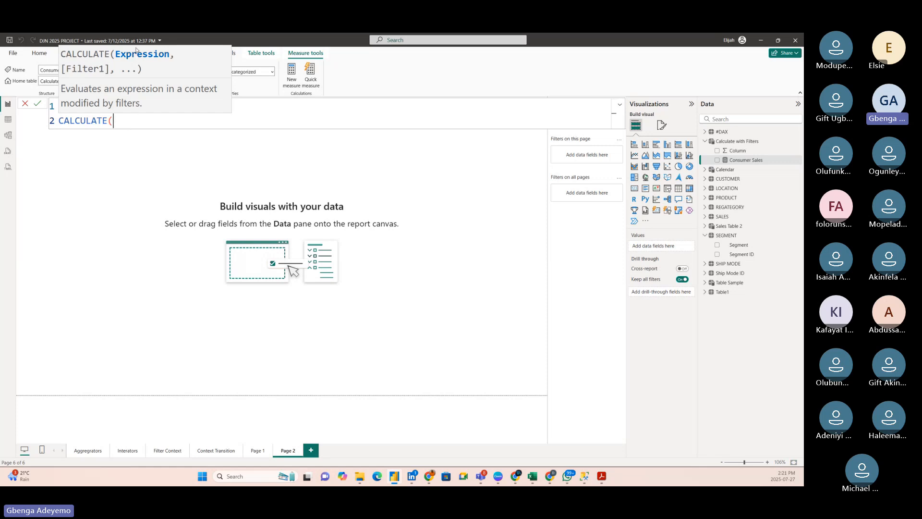
# Step: Add SUM(SALES[Sales]) followed by a comma as the CALCULATE expression on a new line of the Consumer Sales formula
pyautogui.hotkey('shift', 'Return')
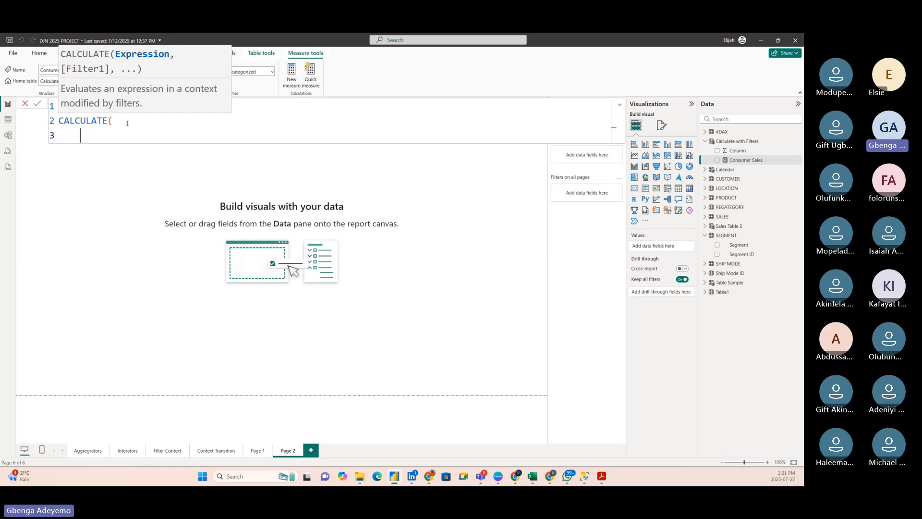
pyautogui.write('sum')
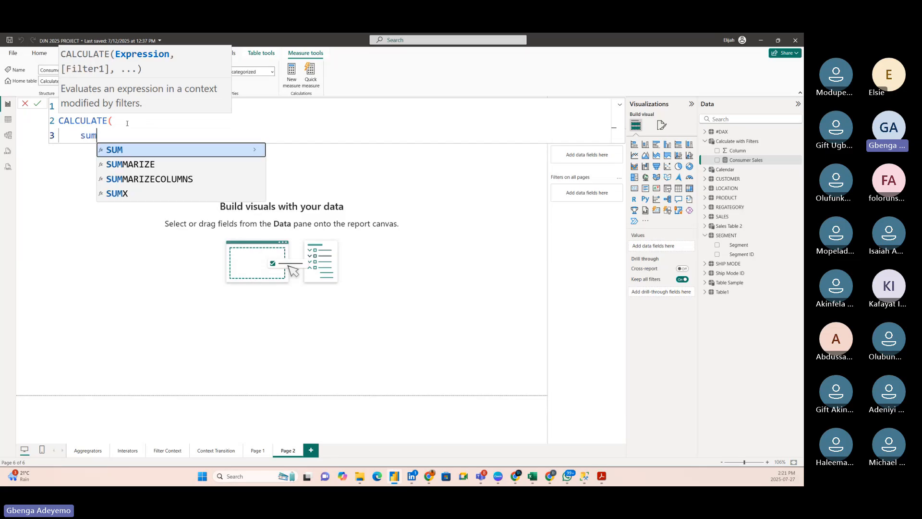
pyautogui.press('Tab')
pyautogui.write('sales')
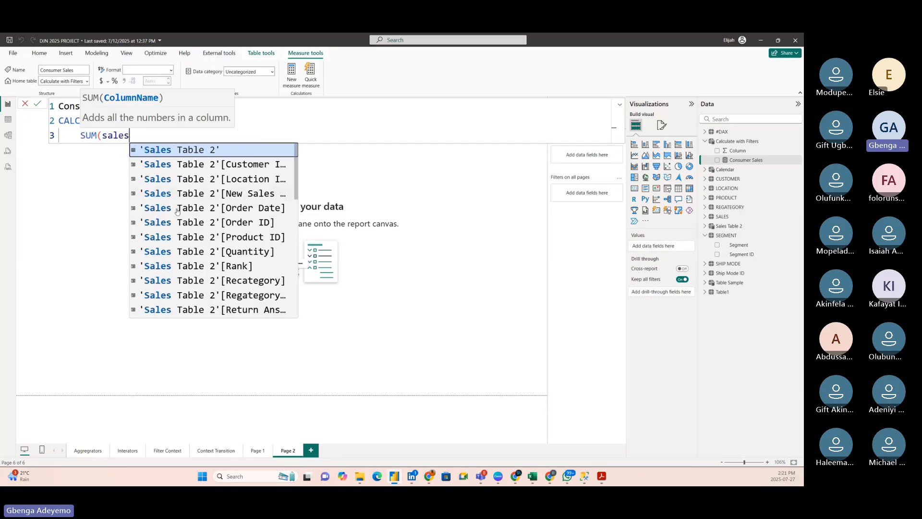
pyautogui.scroll(-2, 157, 250)
pyautogui.scroll(-3, 156, 251)
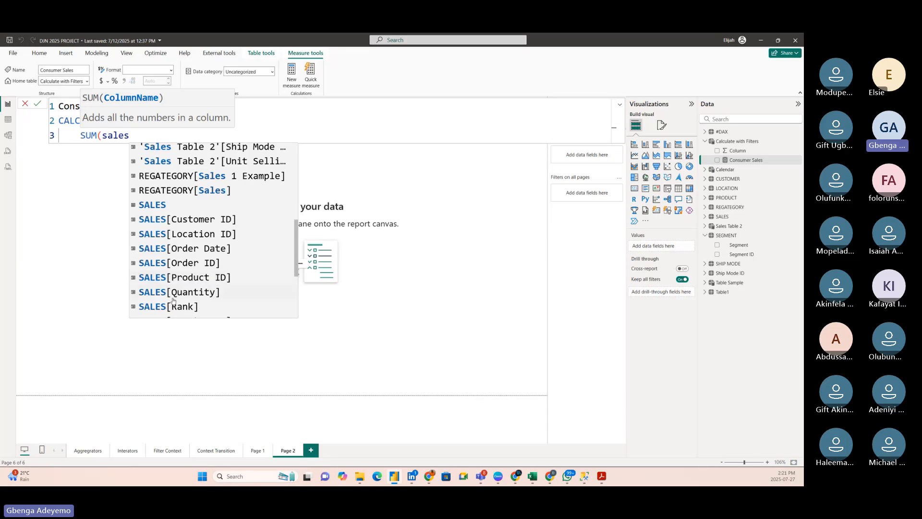
pyautogui.scroll(-2, 184, 303)
pyautogui.click(184, 301)
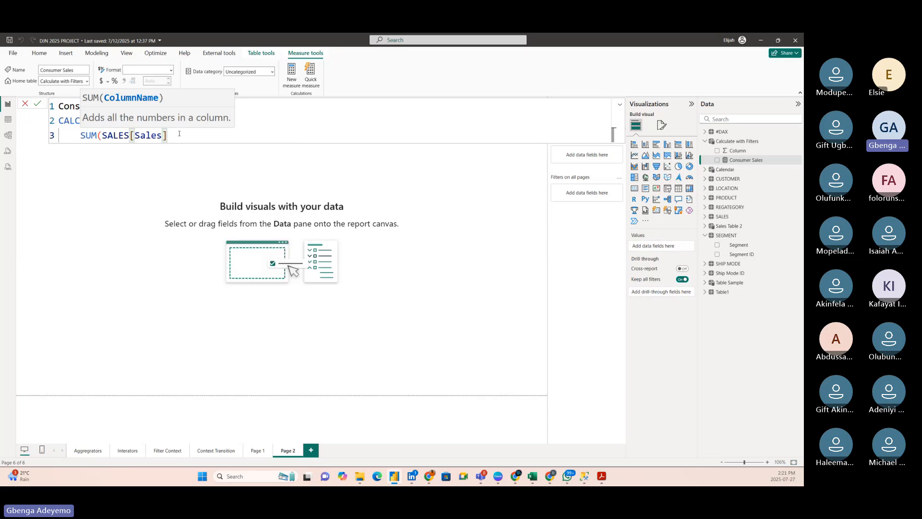
pyautogui.write(')')
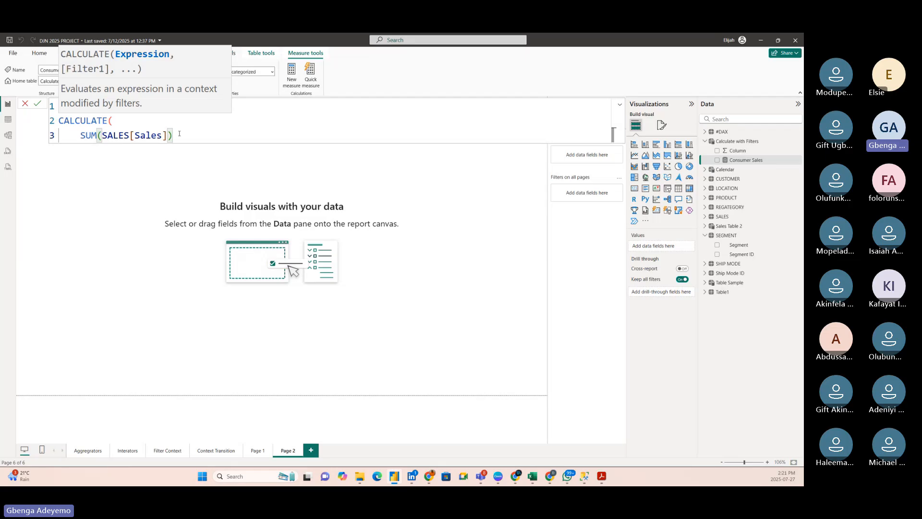
pyautogui.write(',')
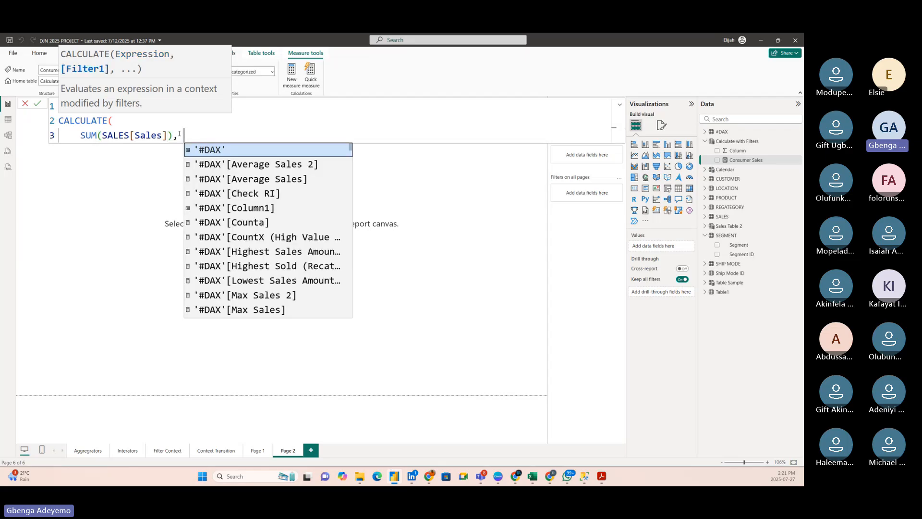
# Step: Begin the filter argument on a new line with the FILTER function, using the SALES table as its first argument followed by a comma
pyautogui.hotkey('shift', 'Return')
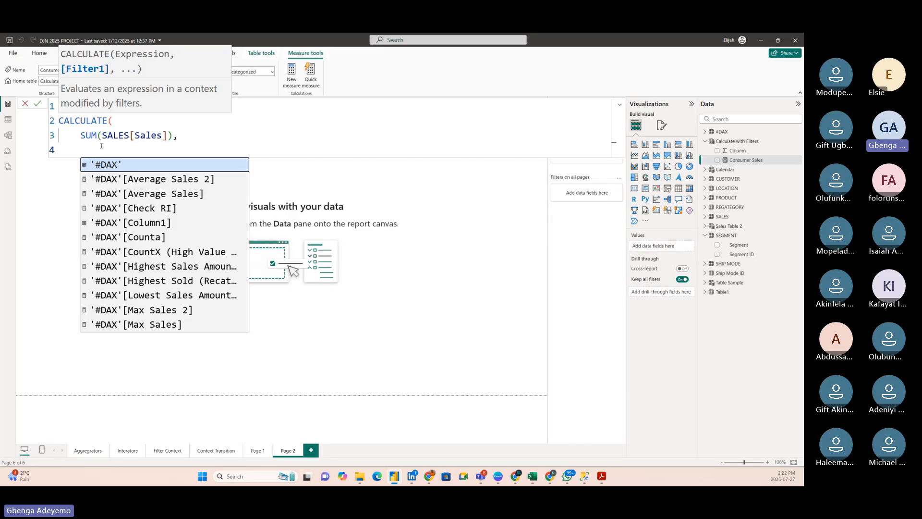
pyautogui.write('filter')
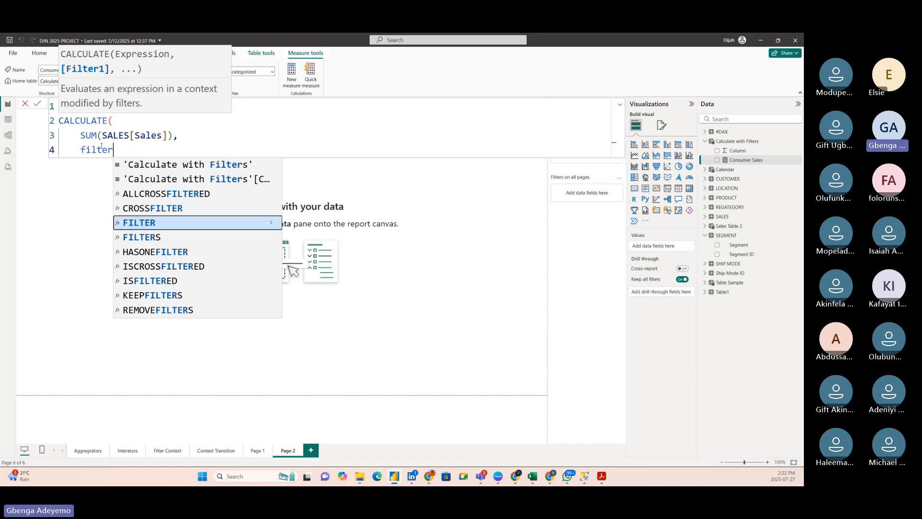
pyautogui.press('Tab')
pyautogui.click(279, 118)
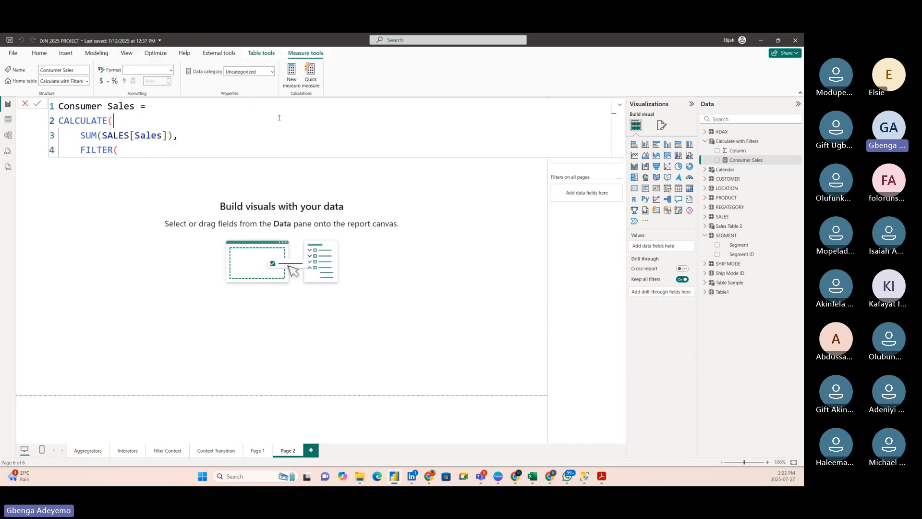
pyautogui.click(130, 148)
pyautogui.press('BackSpace')
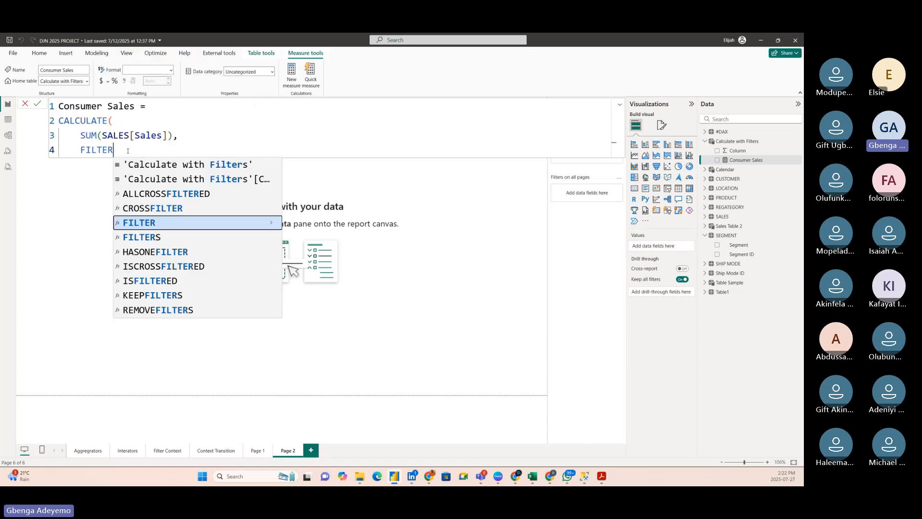
pyautogui.write('(')
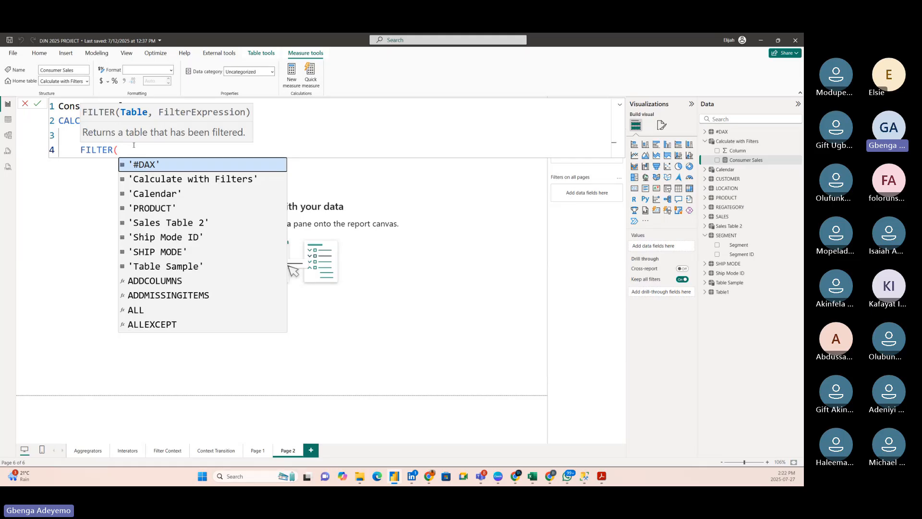
pyautogui.write('sales')
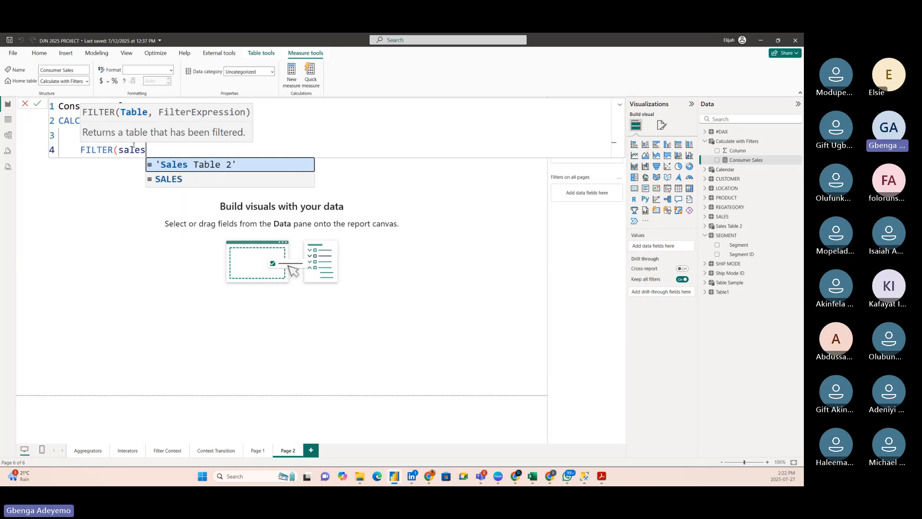
pyautogui.click(190, 183)
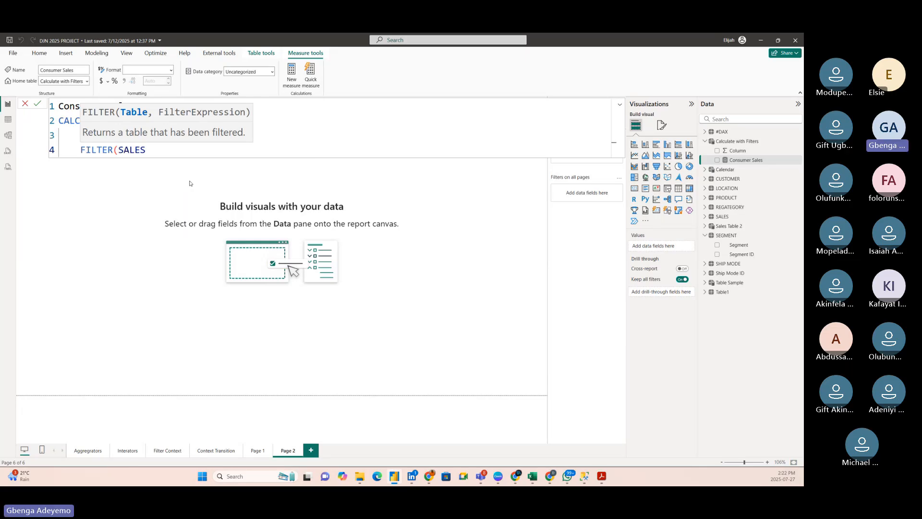
pyautogui.write(',')
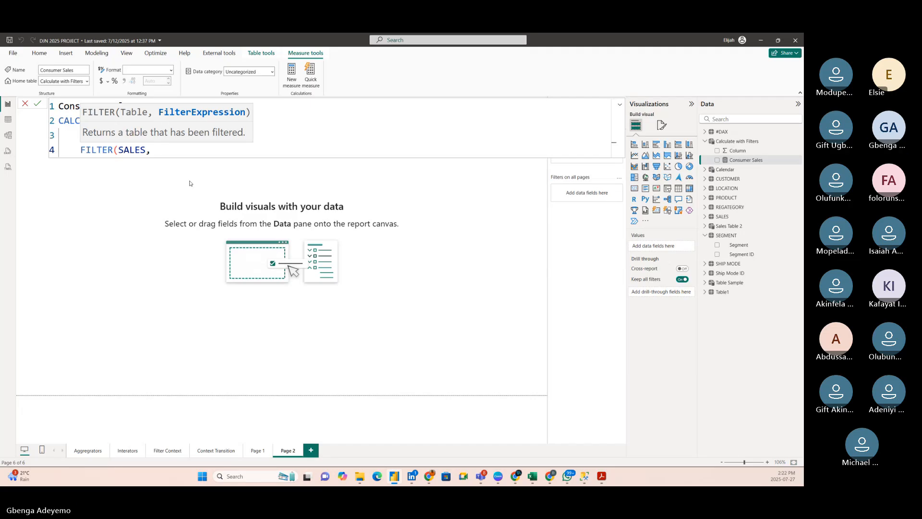
# Step: Start the filter condition with RELATED(SEGMENT[Segment]) followed by an equals sign
pyautogui.write('related')
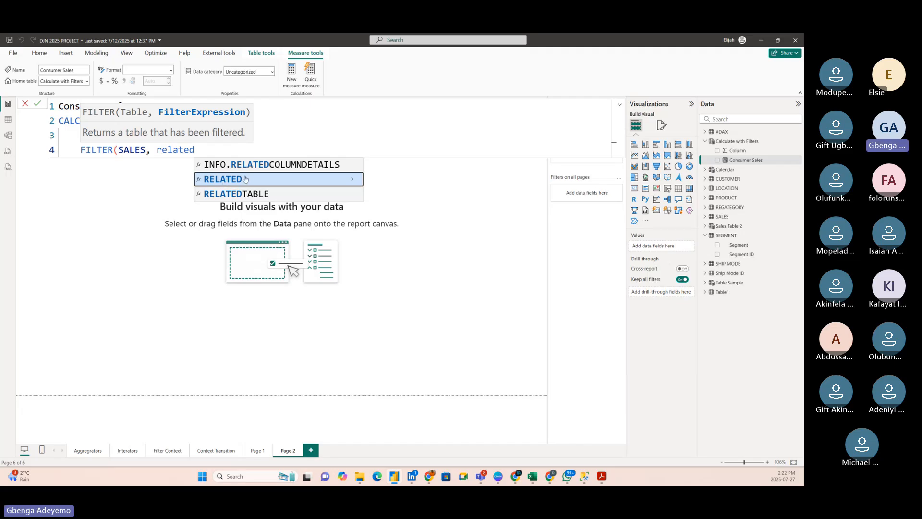
pyautogui.click(243, 178)
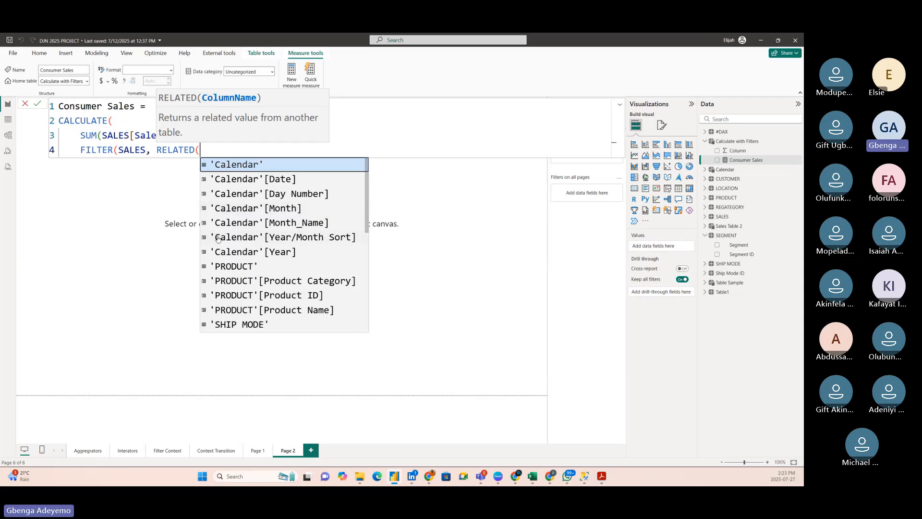
pyautogui.scroll(-5, 222, 251)
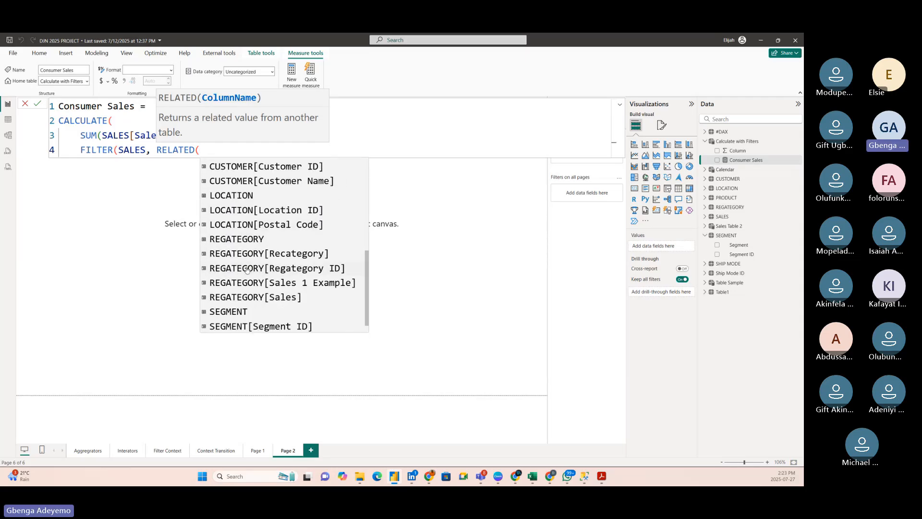
pyautogui.scroll(-1, 212, 192)
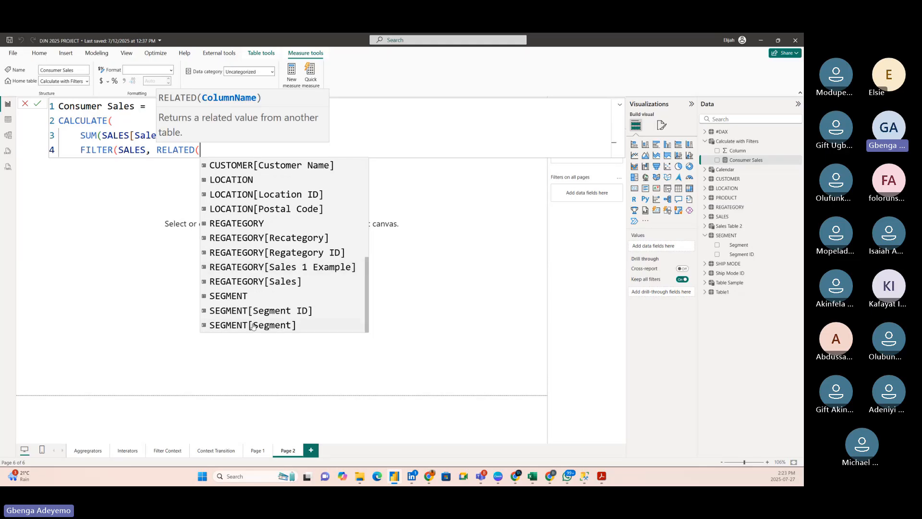
pyautogui.click(250, 328)
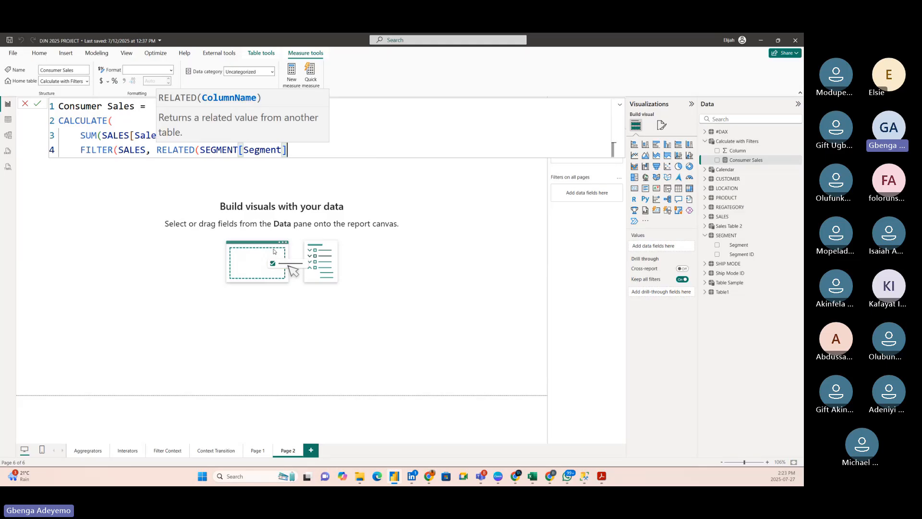
pyautogui.write(') =')
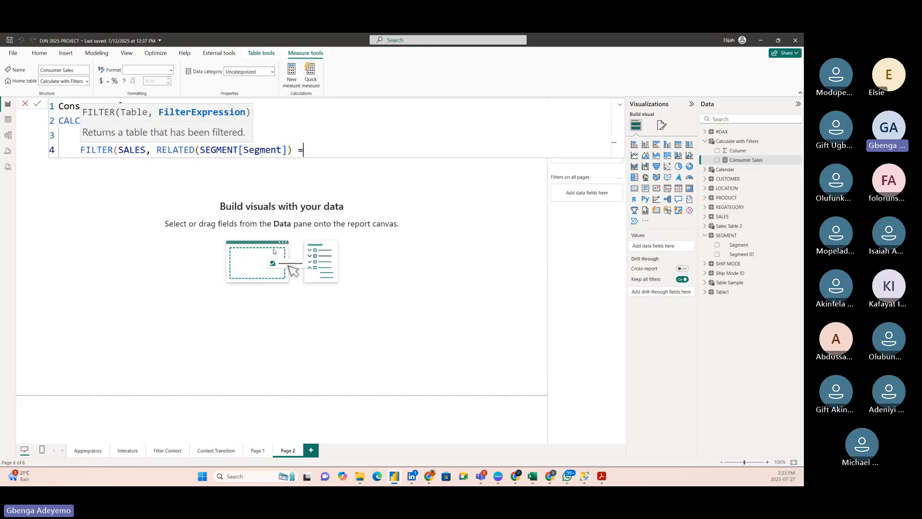
# Step: Complete the filter condition with "Consumer", close FILTER, and close CALCULATE on its own line
pyautogui.write(' "Consumer"')
pyautogui.write(')')
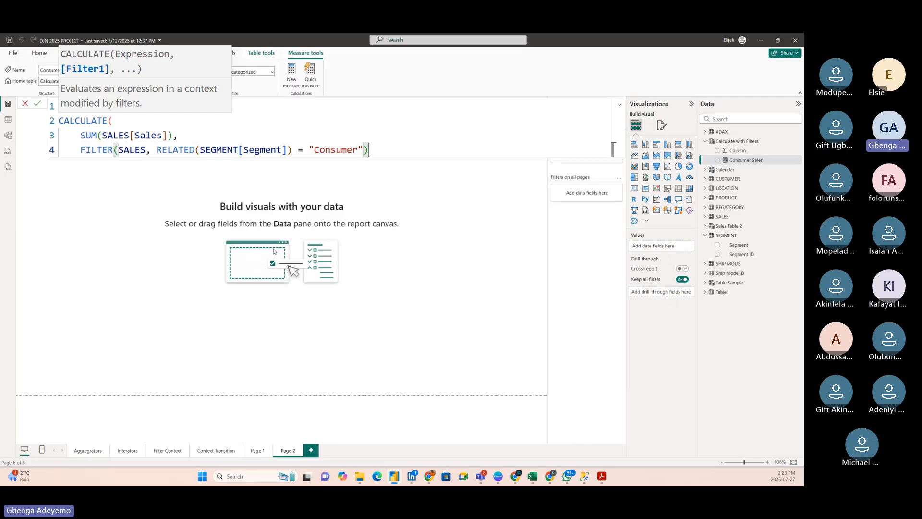
pyautogui.press('Return')
pyautogui.write(')')
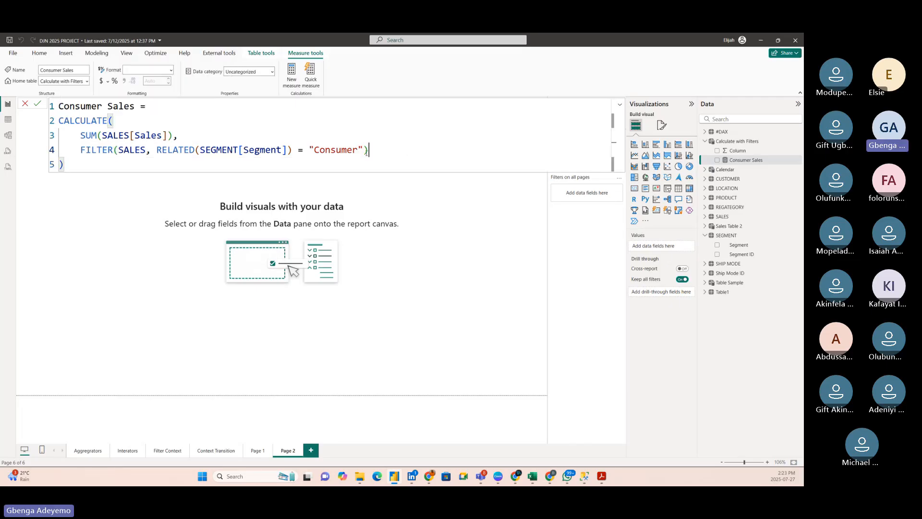
# Step: Examine the Consumer Sales measure name, the CALCULATE function and its SUM(SALES[Sales]) expression in the formula
pyautogui.click(86, 121)
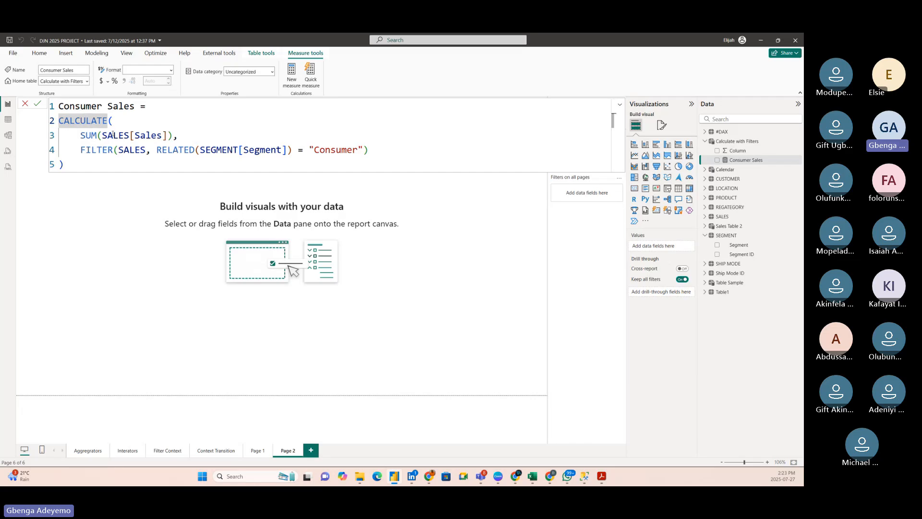
pyautogui.moveTo(150, 106); pyautogui.dragTo(58, 105)
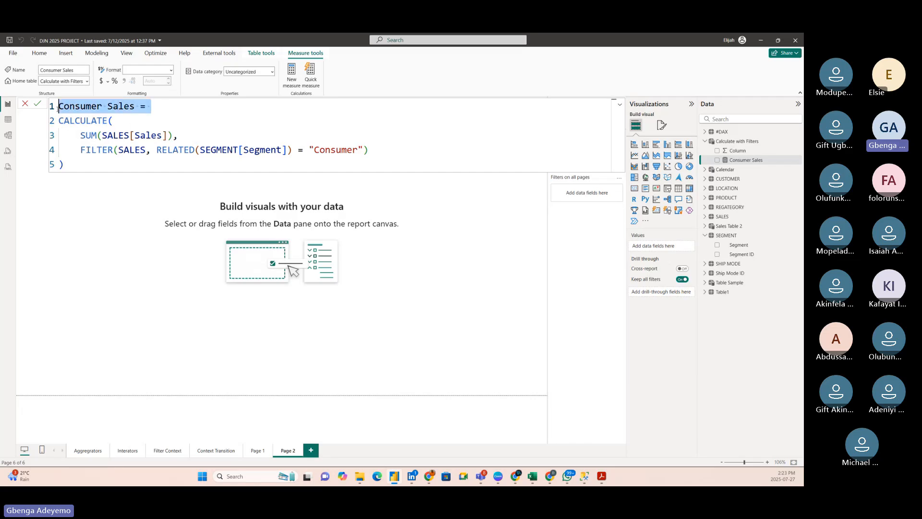
pyautogui.click(85, 106)
pyautogui.doubleClick(85, 106)
pyautogui.moveTo(147, 106); pyautogui.dragTo(58, 106)
pyautogui.moveTo(152, 105); pyautogui.dragTo(58, 106)
pyautogui.click(58, 120)
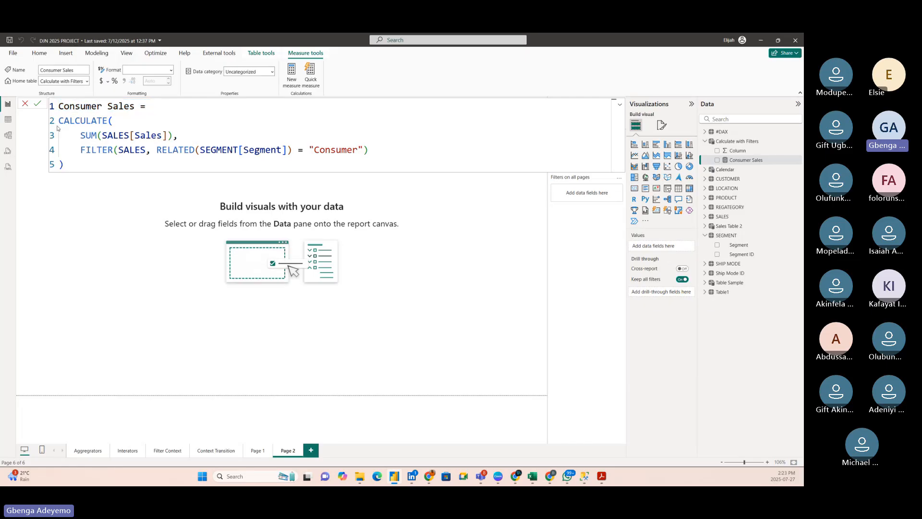
pyautogui.moveTo(59, 120); pyautogui.dragTo(171, 142)
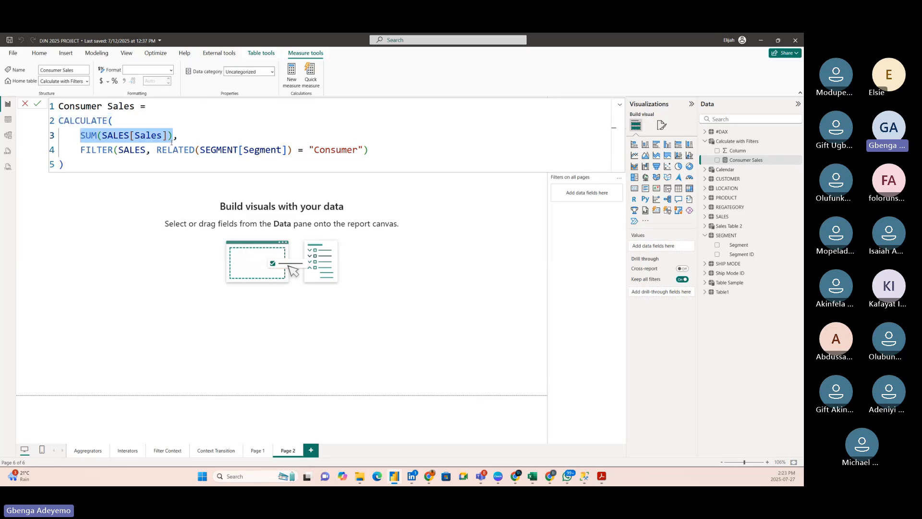
pyautogui.click(135, 136)
pyautogui.click(97, 136)
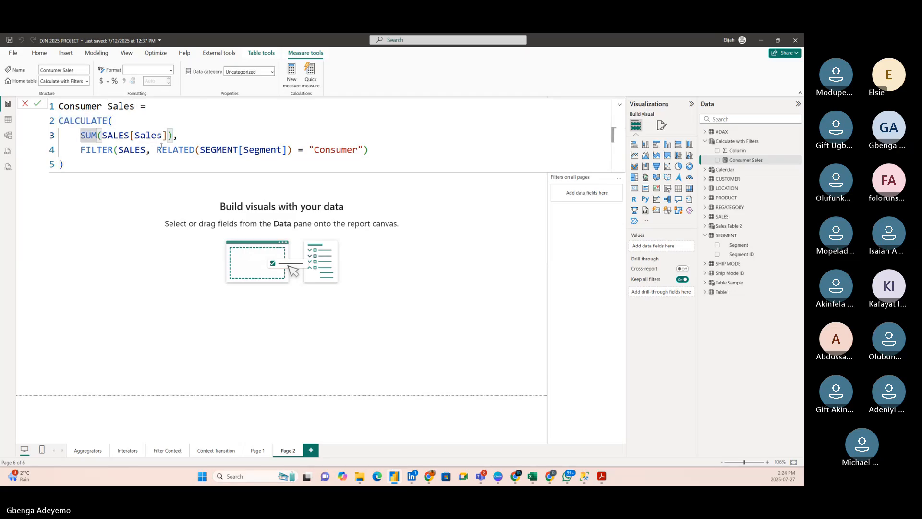
# Step: Examine the FILTER line with its RELATED segment condition and the closing parentheses of the formula
pyautogui.moveTo(80, 150); pyautogui.dragTo(146, 152)
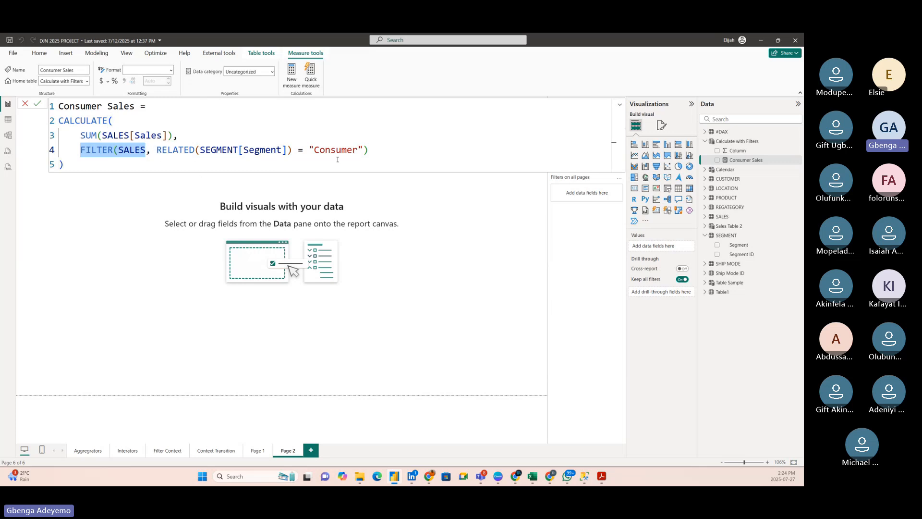
pyautogui.click(374, 151)
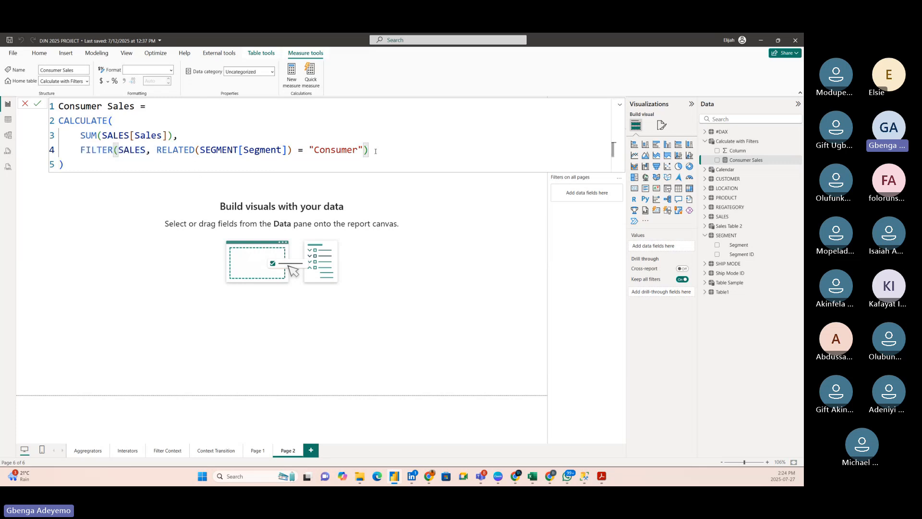
pyautogui.moveTo(396, 151); pyautogui.dragTo(80, 150)
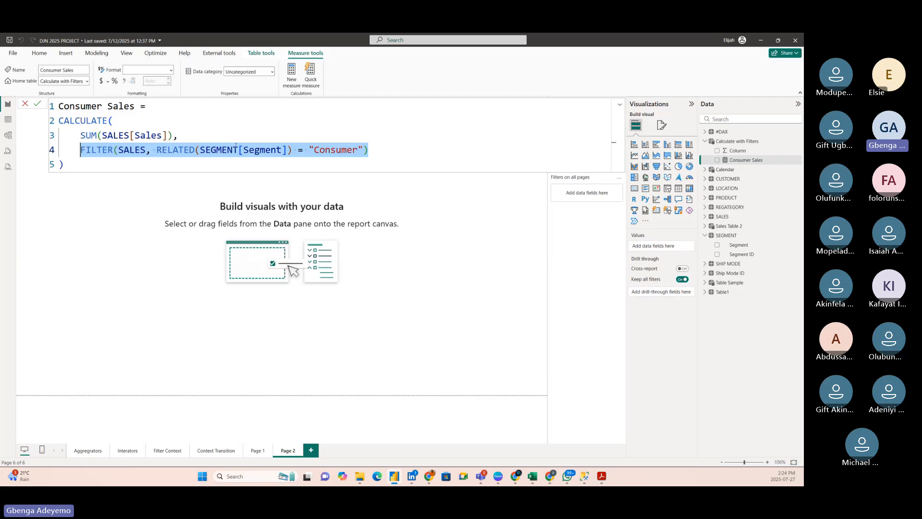
pyautogui.click(379, 153)
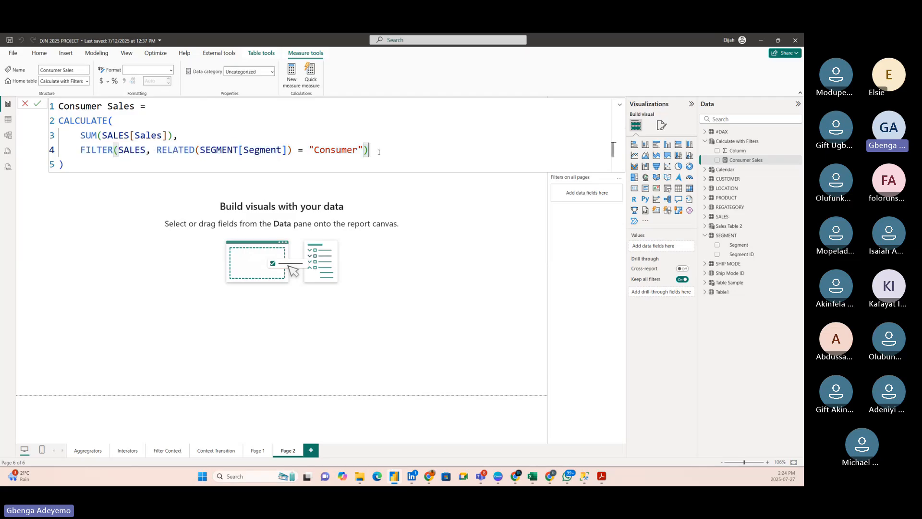
pyautogui.click(227, 150)
pyautogui.click(283, 151)
pyautogui.click(221, 150)
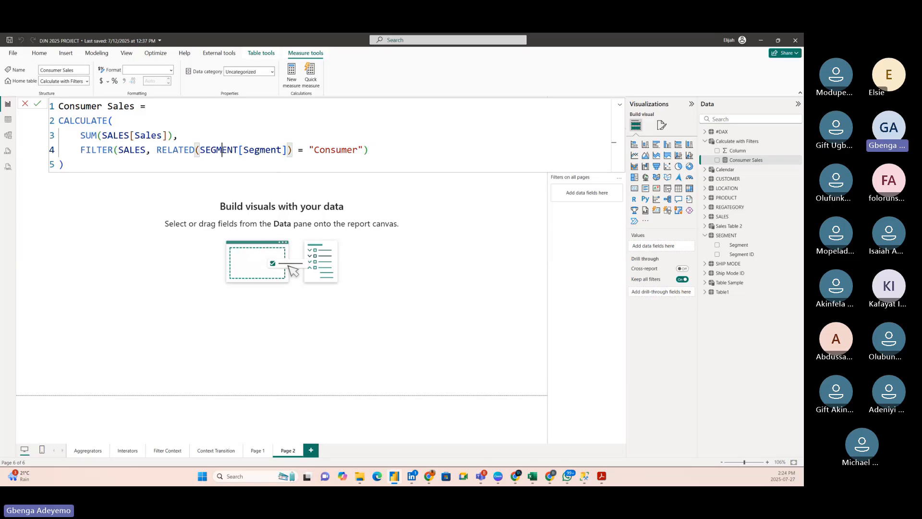
pyautogui.click(377, 152)
pyautogui.click(81, 164)
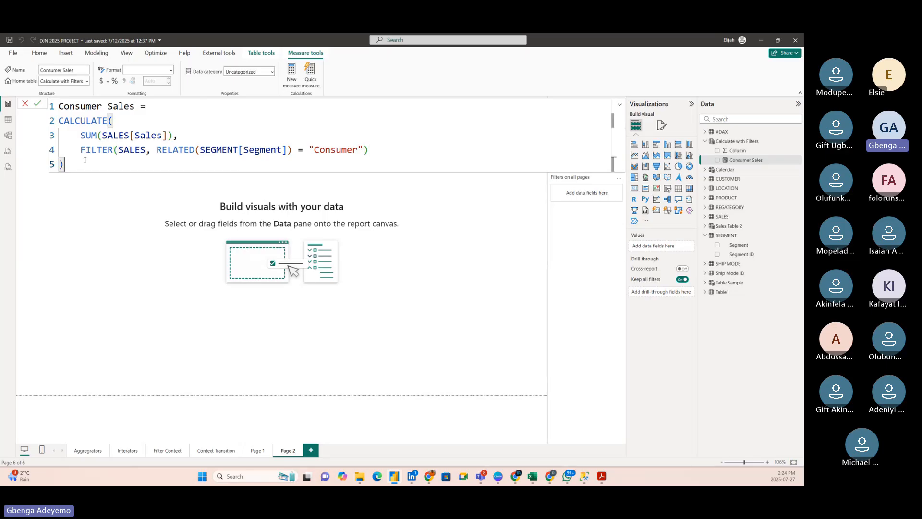
pyautogui.click(370, 150)
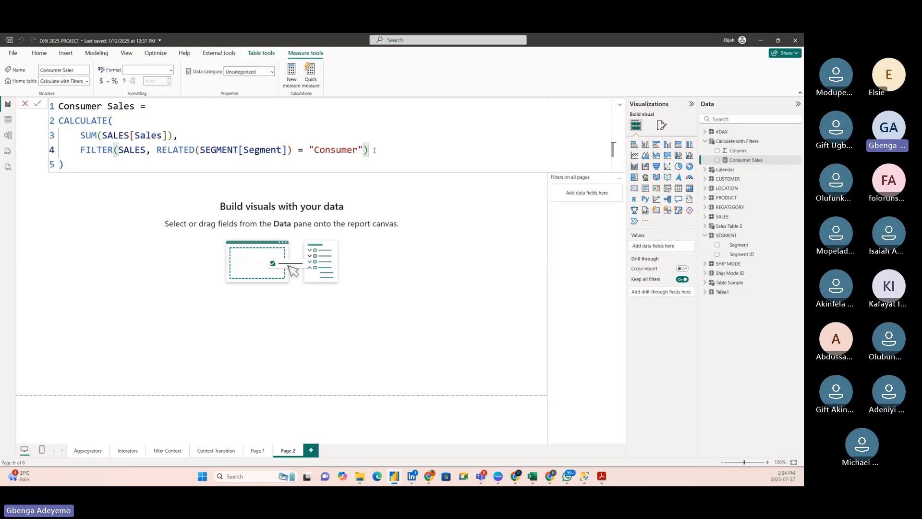
# Step: Examine how the closing parentheses, the RELATED function and the Segment column fit together in the Consumer Sales formula
pyautogui.click(329, 166)
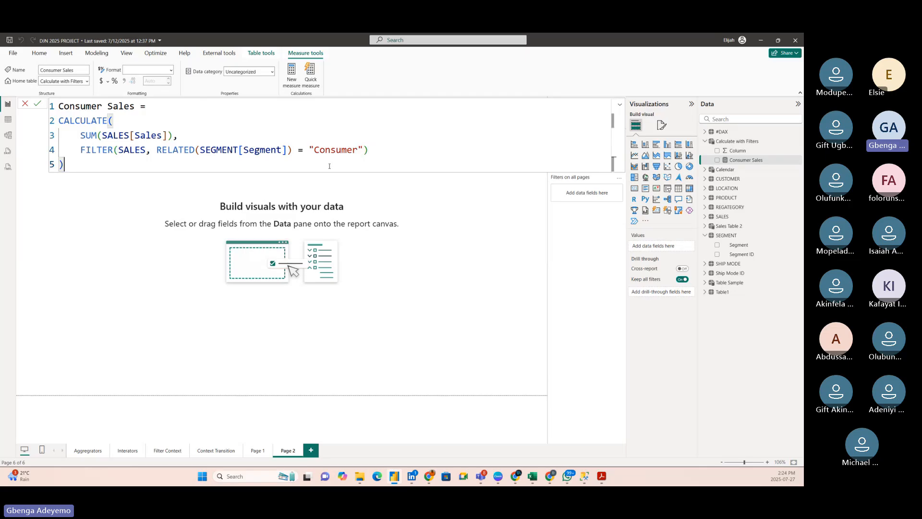
pyautogui.click(380, 150)
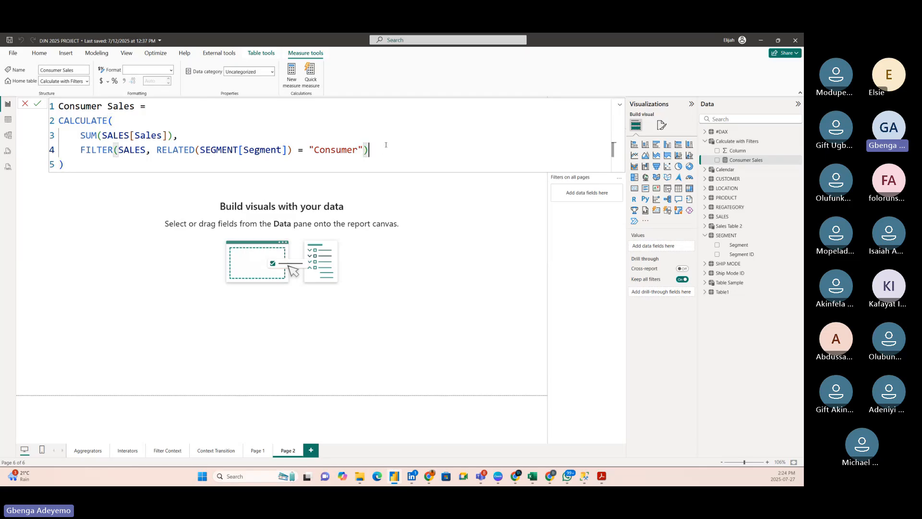
pyautogui.click(109, 172)
pyautogui.click(191, 150)
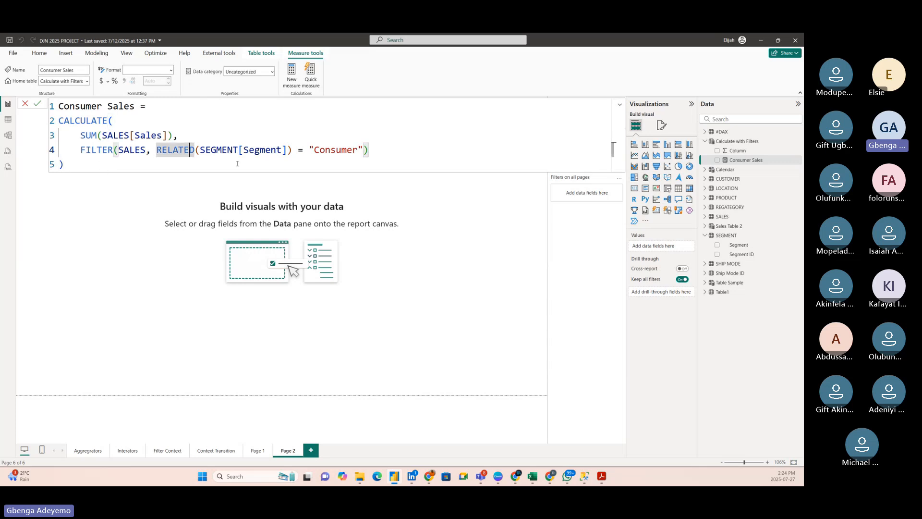
pyautogui.click(272, 156)
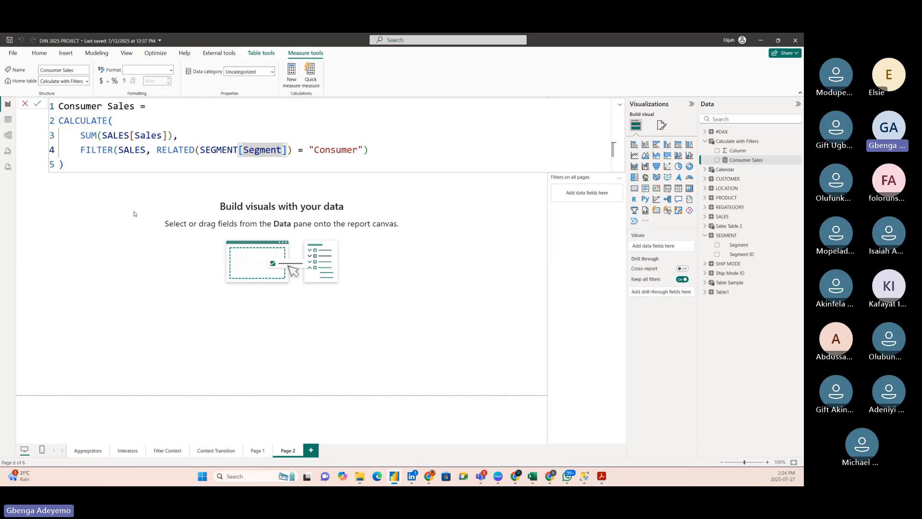
pyautogui.click(126, 167)
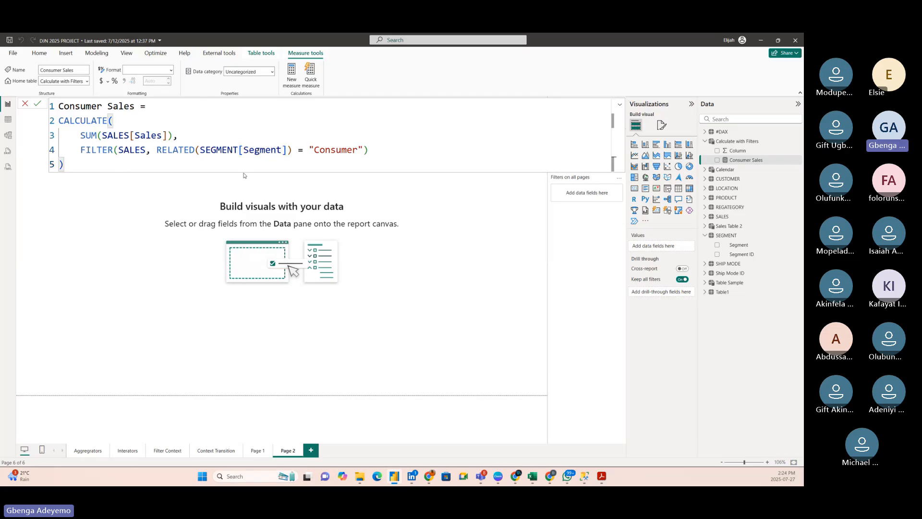
pyautogui.click(265, 148)
pyautogui.click(354, 155)
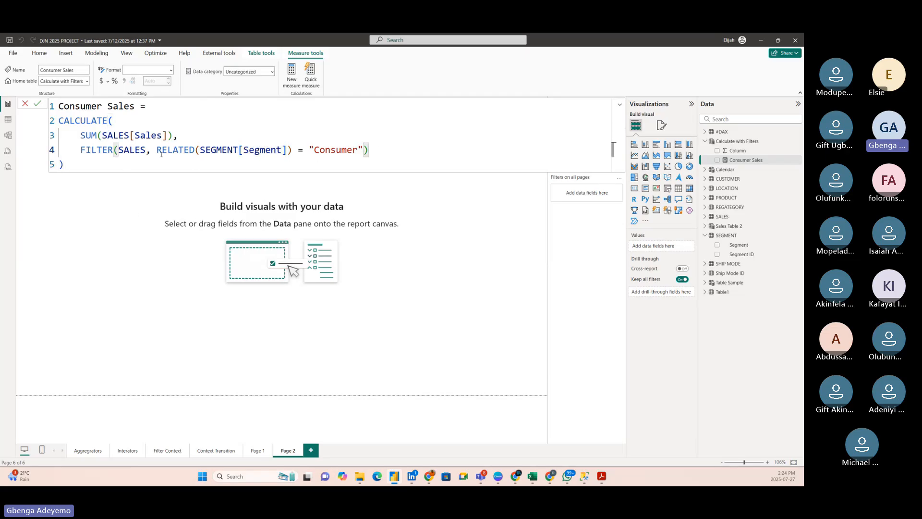
# Step: Highlight the RELATED(SEGMENT[Segment]) part of the FILTER line to study the function call
pyautogui.moveTo(157, 149); pyautogui.dragTo(204, 152)
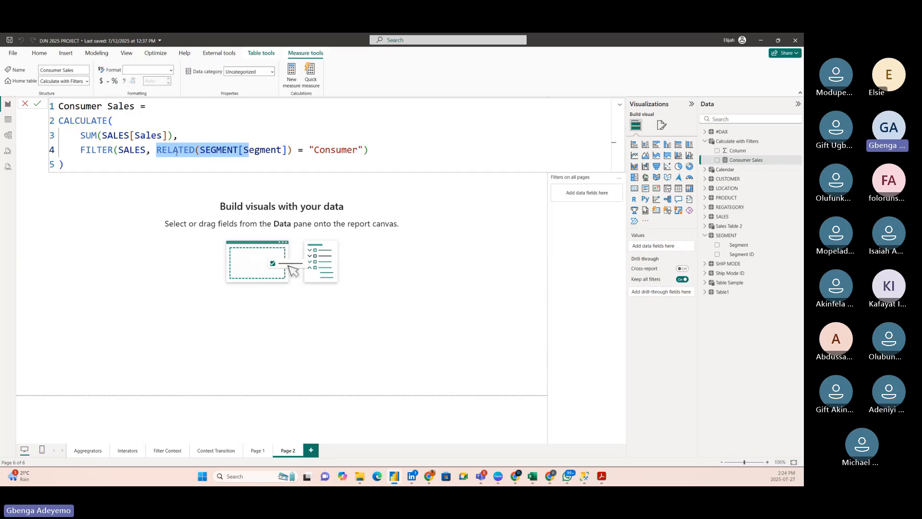
pyautogui.click(156, 150)
pyautogui.hotkey('ctrl', 'shift', 'Right')
pyautogui.hotkey('ctrl', 'shift', 'Right')
pyautogui.hotkey('ctrl', 'shift', 'Right')
pyautogui.hotkey('ctrl', 'shift', 'Right')
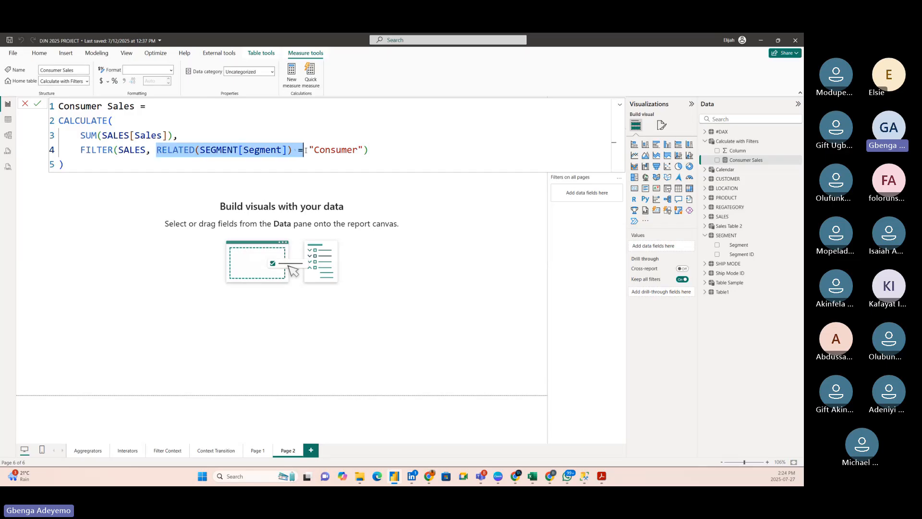
pyautogui.click(156, 150)
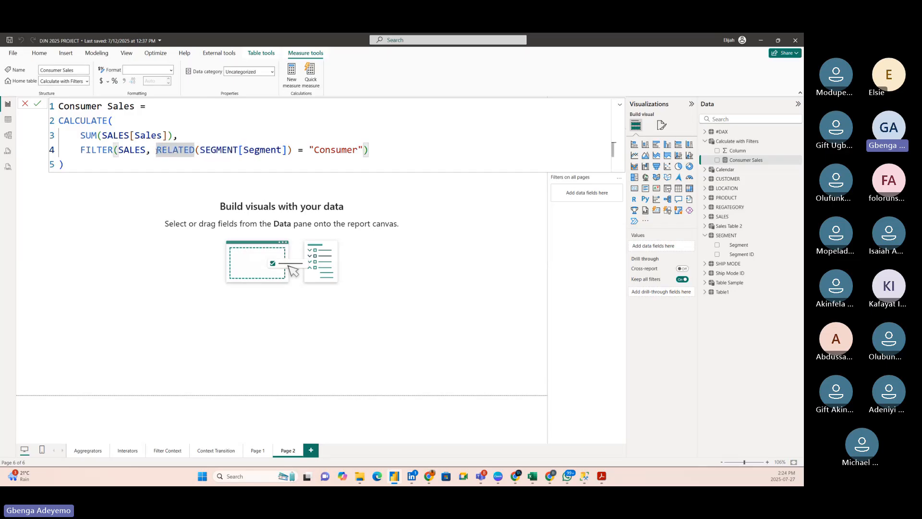
pyautogui.moveTo(157, 150); pyautogui.dragTo(206, 150)
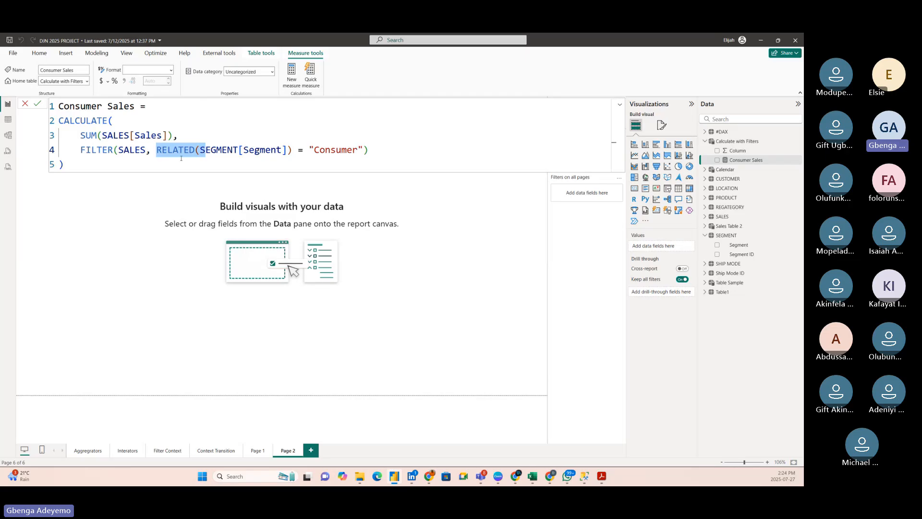
# Step: Examine the SEGMENT table and Segment column references inside RELATED, up to the end of the FILTER line
pyautogui.click(163, 157)
pyautogui.click(270, 150)
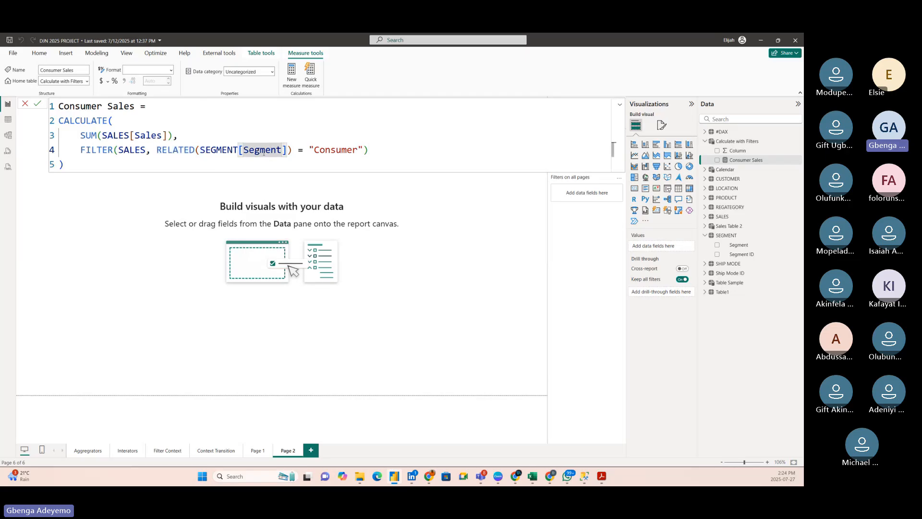
pyautogui.click(227, 150)
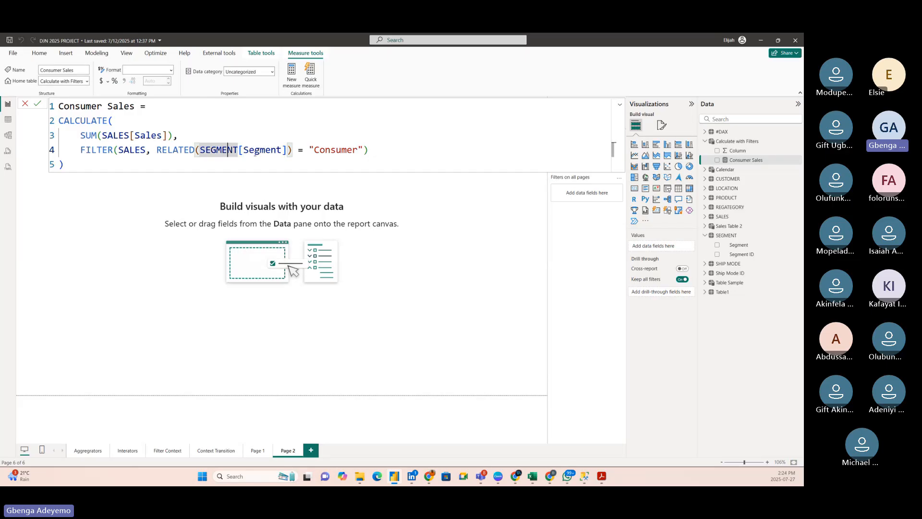
pyautogui.click(265, 150)
pyautogui.click(211, 150)
pyautogui.click(375, 151)
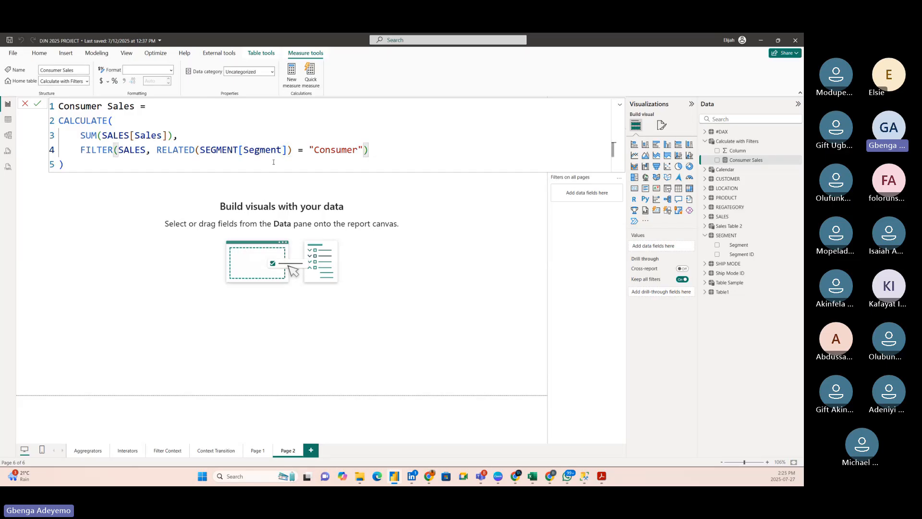
# Step: Commit the finished Consumer Sales measure formula
pyautogui.click(115, 166)
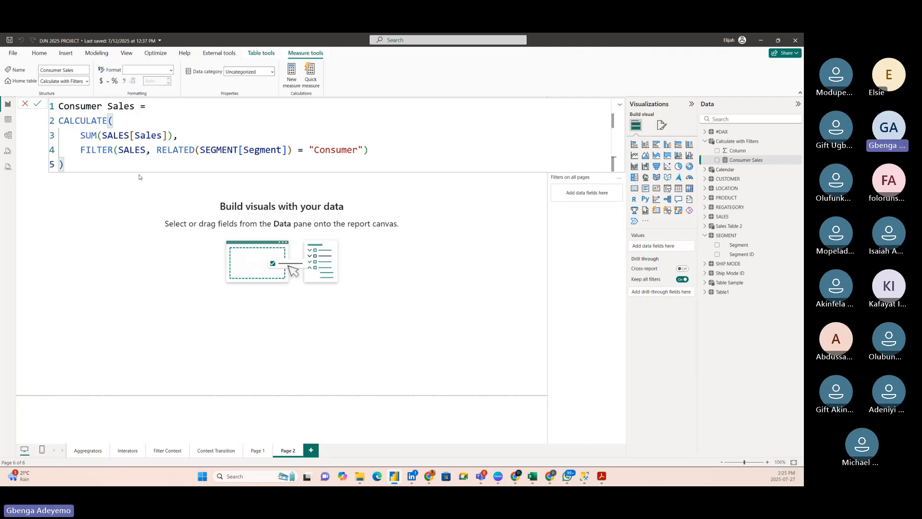
pyautogui.press('Return')
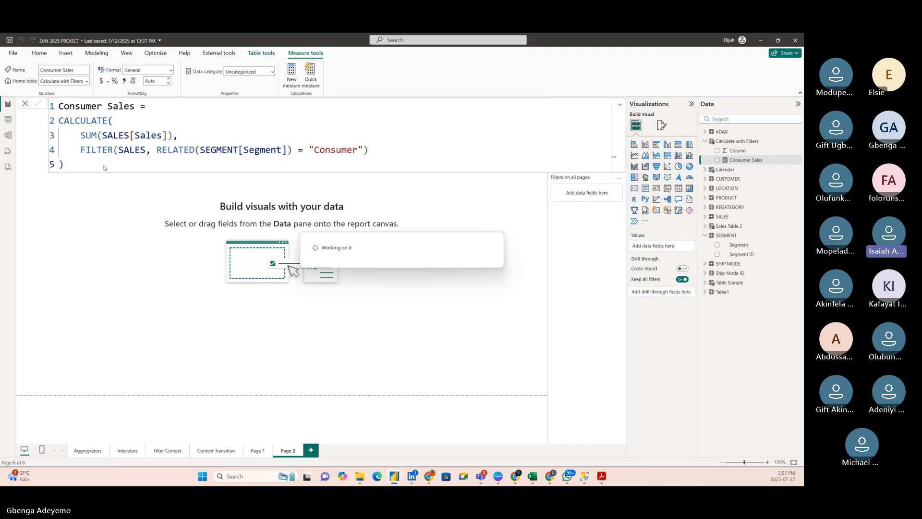
pyautogui.click(85, 165)
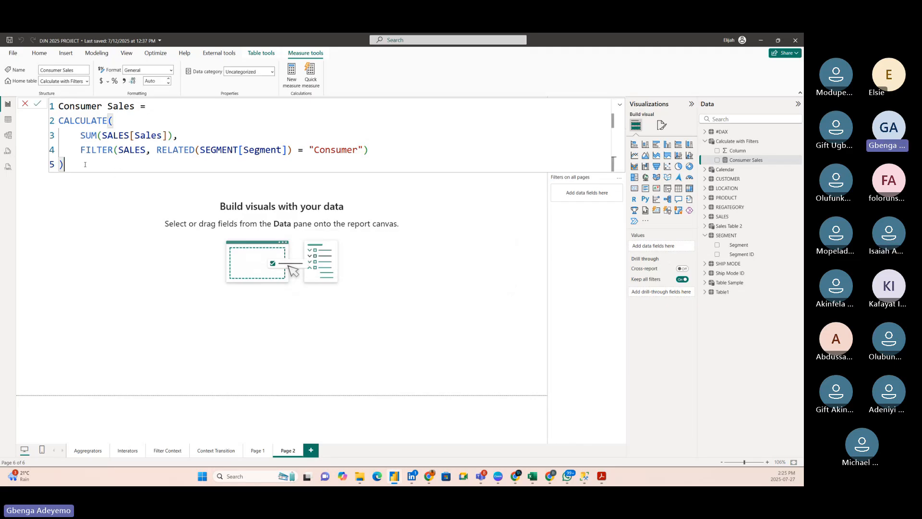
# Step: View the SALES table's data and check the distinct values of its Segment ID column without applying a filter
pyautogui.click(8, 120)
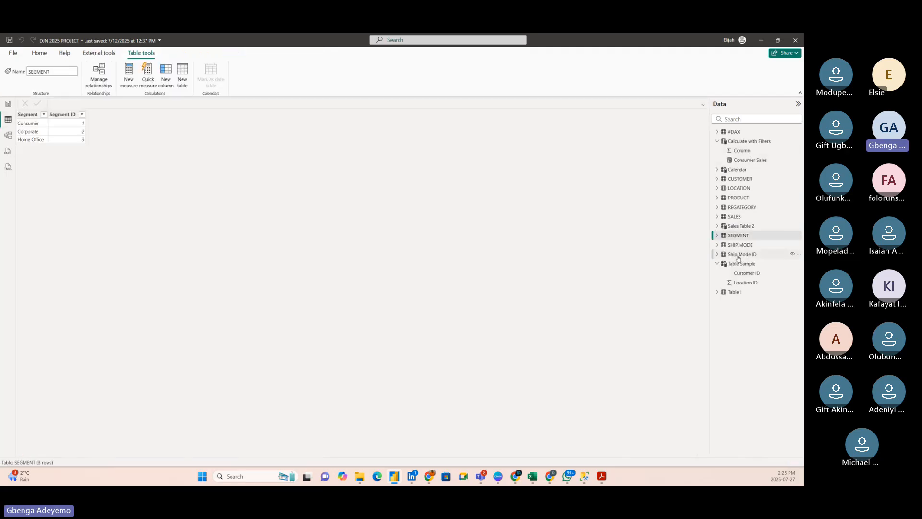
pyautogui.click(735, 217)
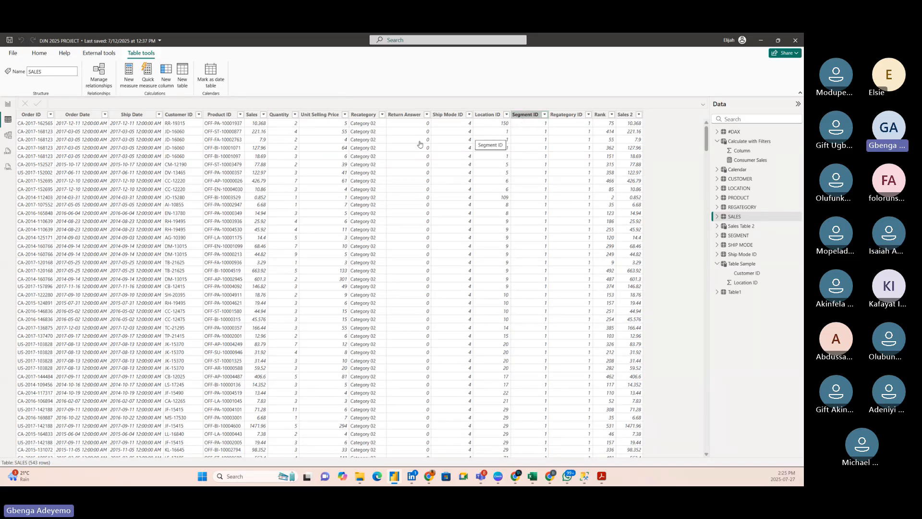
pyautogui.click(533, 116)
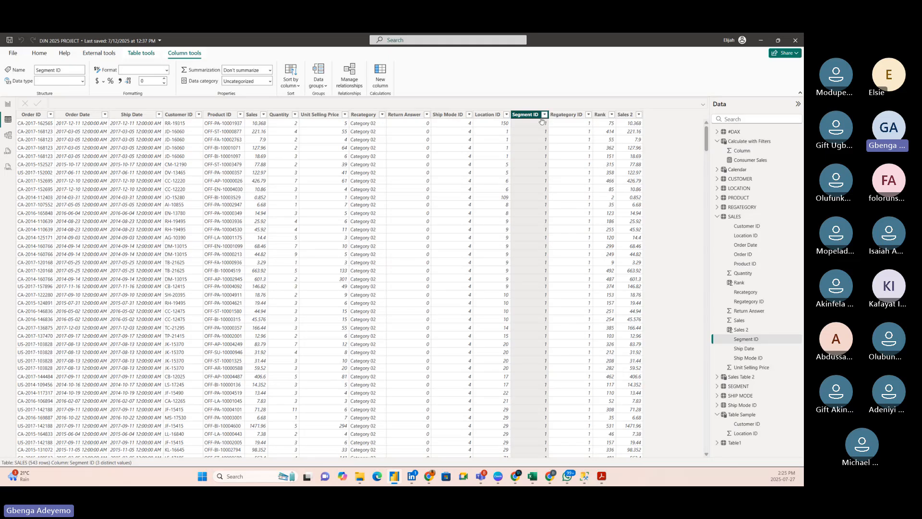
pyautogui.click(544, 114)
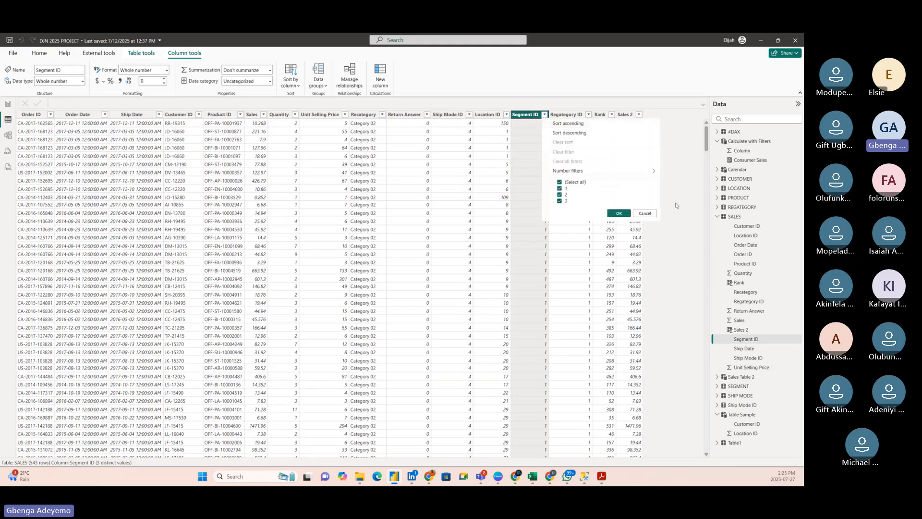
pyautogui.click(644, 215)
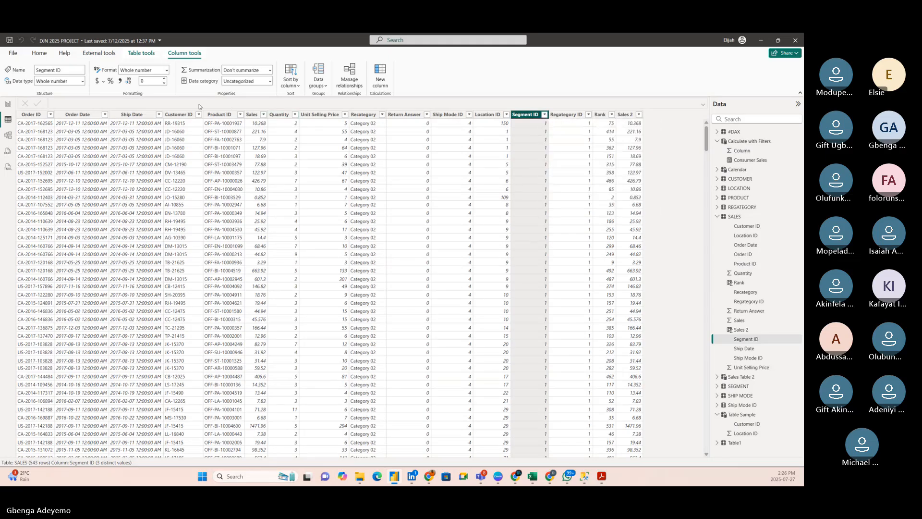
# Step: Return to the report page, reopen the Consumer Sales formula and examine its "Consumer" value and SEGMENT[Segment] reference
pyautogui.click(8, 105)
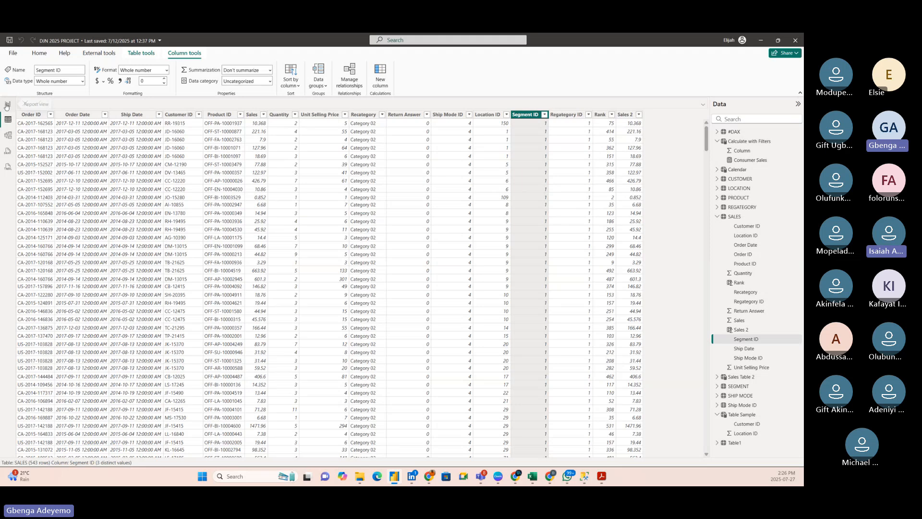
pyautogui.click(744, 160)
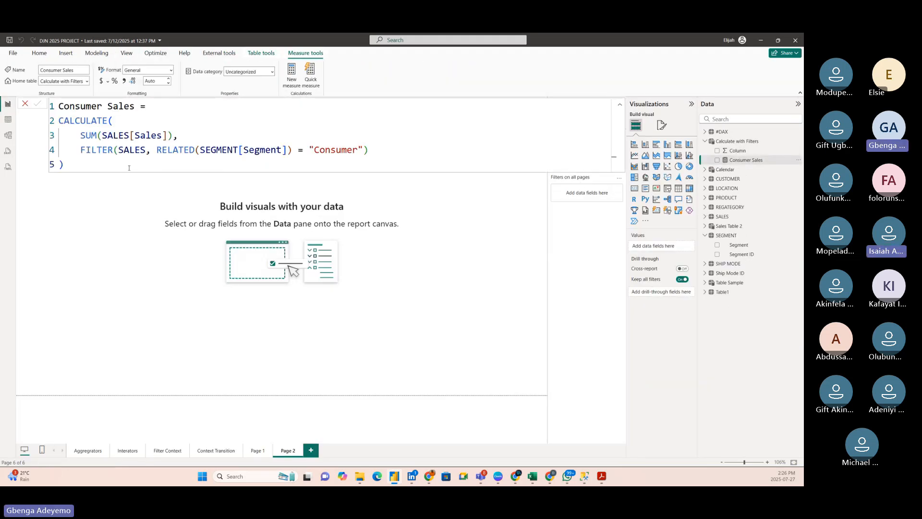
pyautogui.click(227, 167)
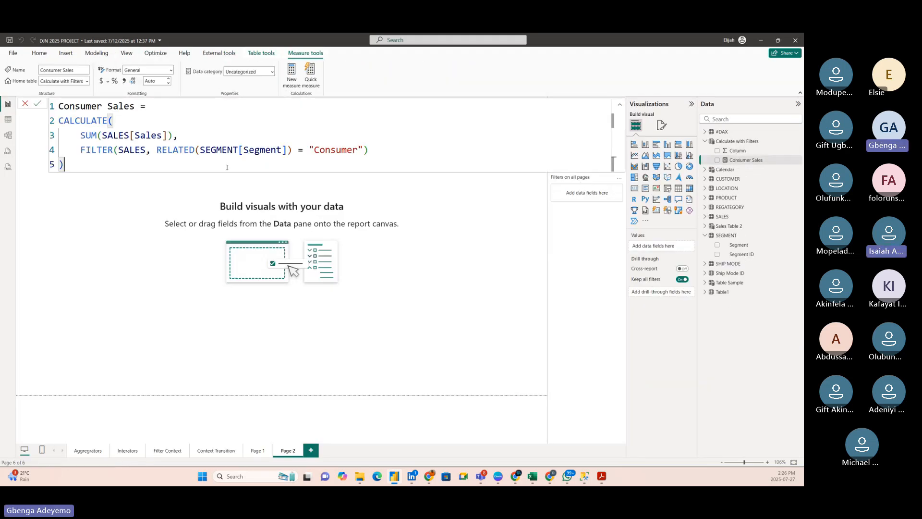
pyautogui.doubleClick(315, 150)
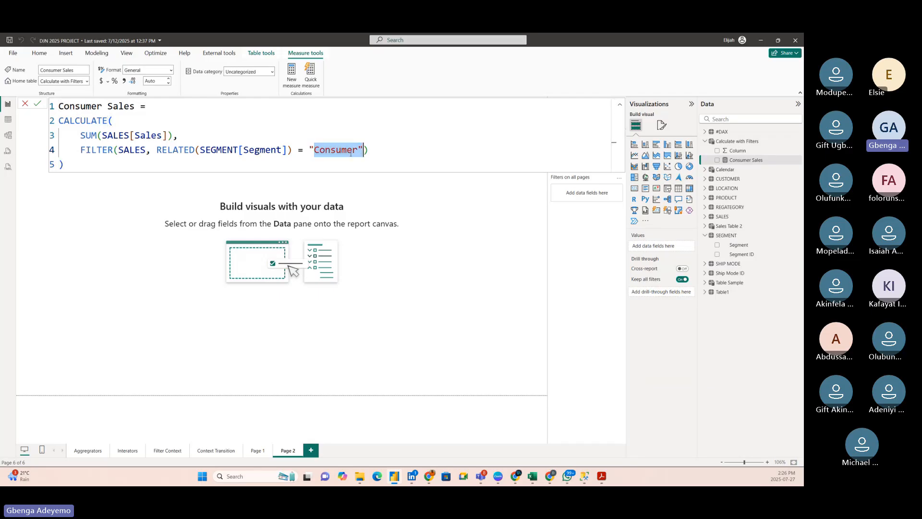
pyautogui.doubleClick(259, 151)
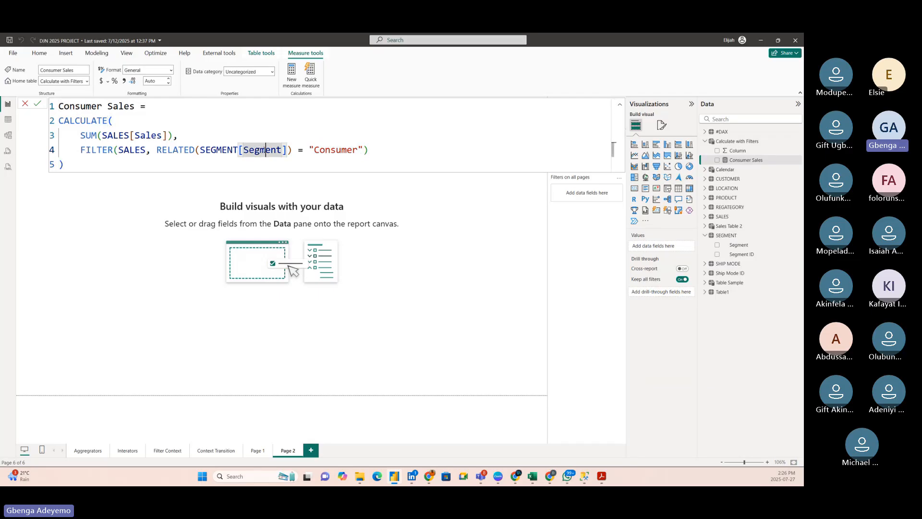
pyautogui.doubleClick(216, 150)
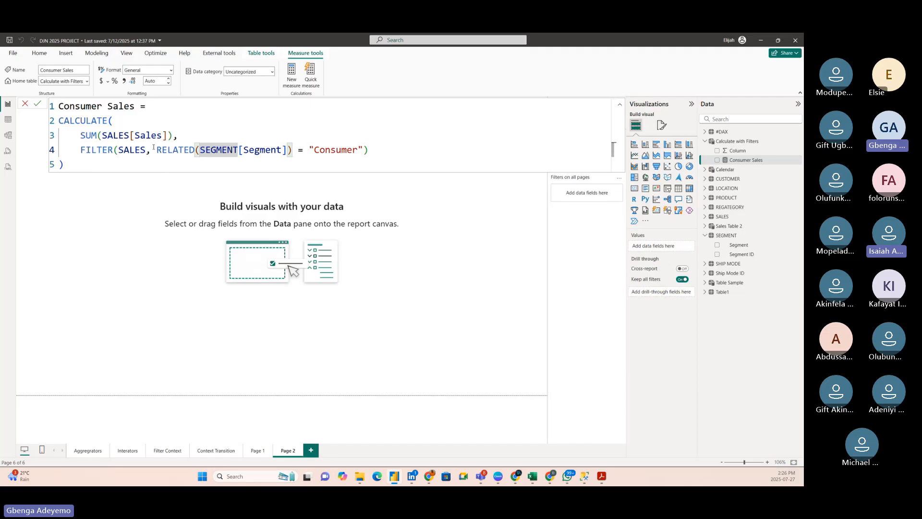
# Step: Review the full RELATED(SEGMENT[Segment]) = "Consumer" condition and commit the unchanged measure formula
pyautogui.moveTo(156, 149); pyautogui.dragTo(380, 152)
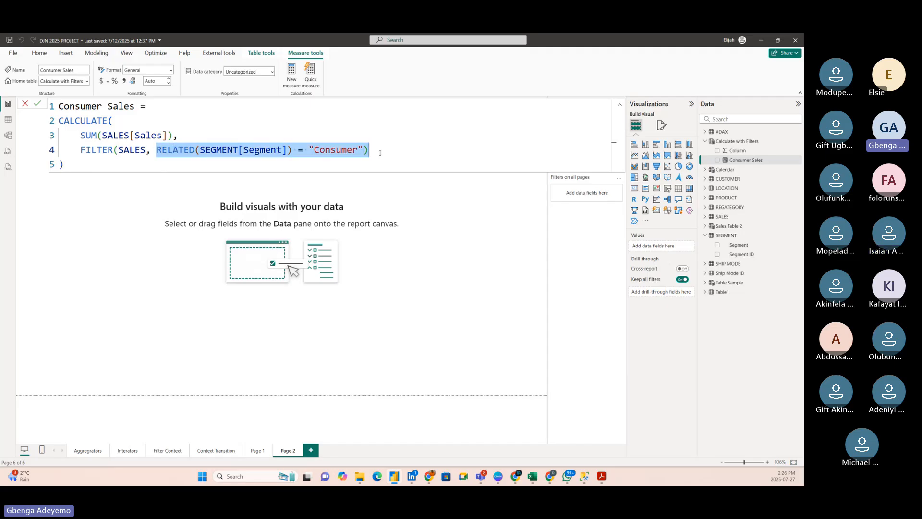
pyautogui.click(157, 150)
pyautogui.click(264, 150)
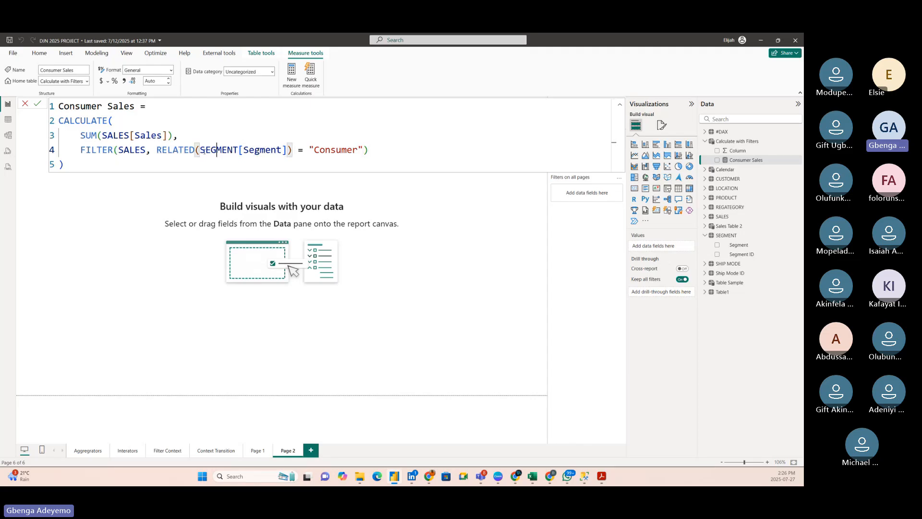
pyautogui.moveTo(157, 150); pyautogui.dragTo(379, 154)
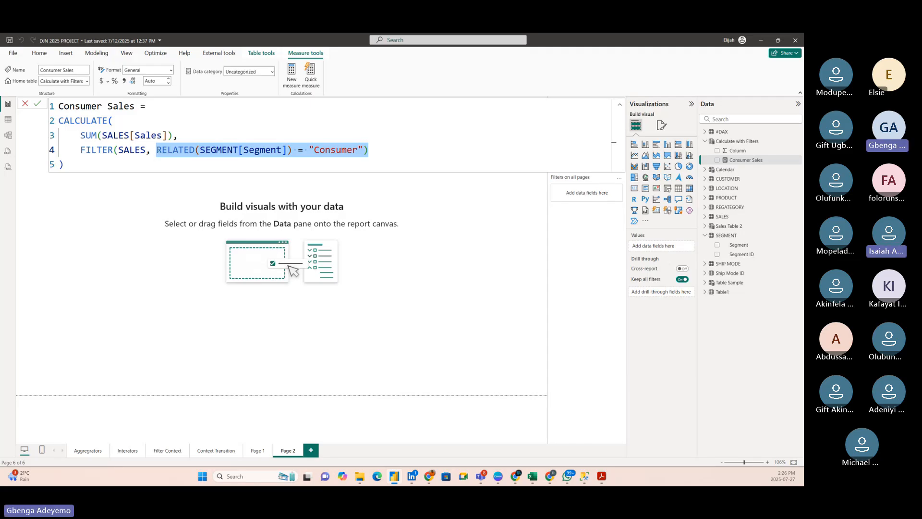
pyautogui.click(128, 167)
pyautogui.click(37, 103)
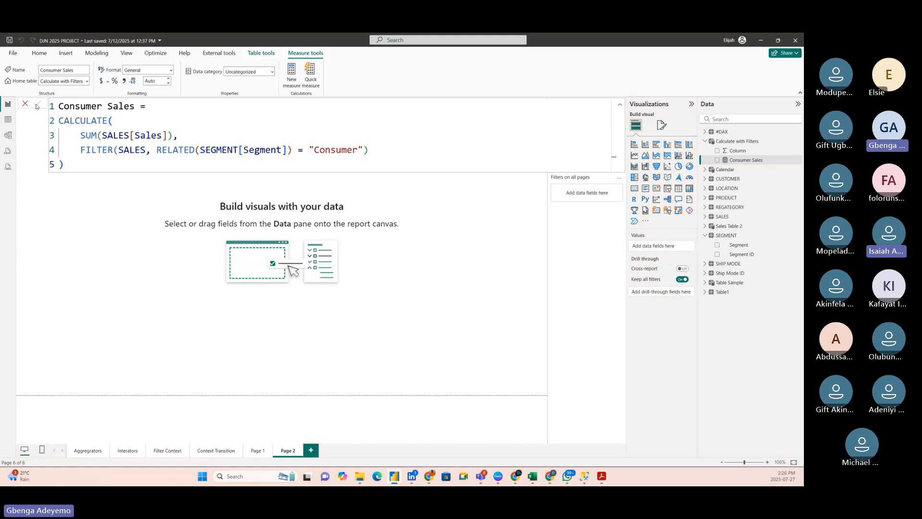
# Step: Add a blank matrix visual to Page 2, move it toward the middle of the canvas and enlarge it
pyautogui.click(107, 217)
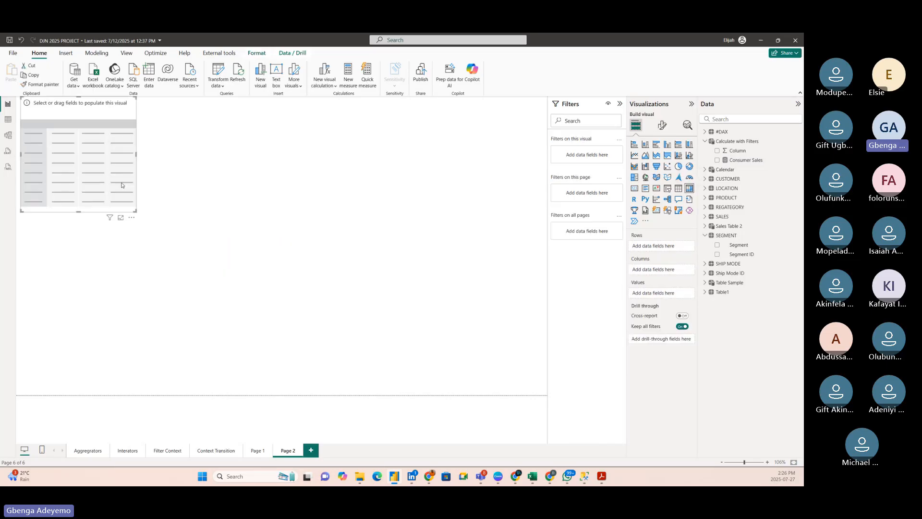
pyautogui.moveTo(91, 193); pyautogui.dragTo(172, 217)
pyautogui.moveTo(217, 243); pyautogui.dragTo(405, 321)
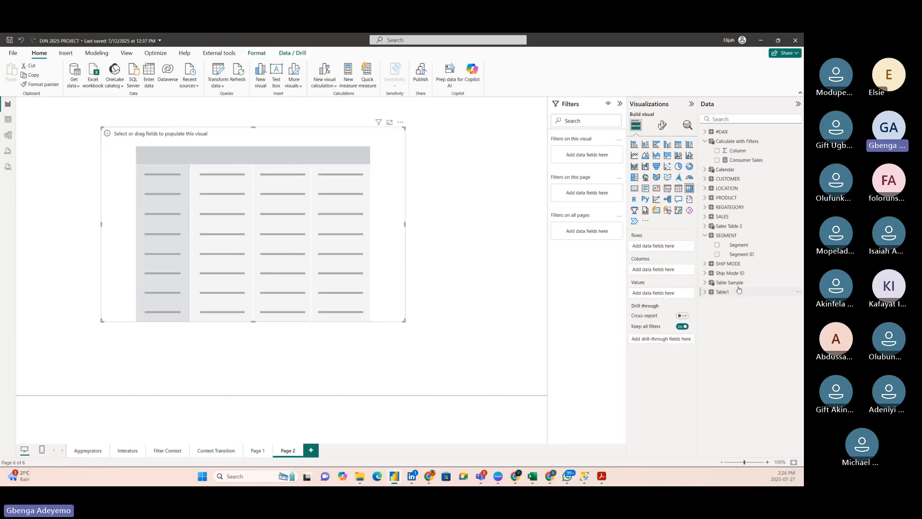
# Step: Add the Segment field from the SEGMENT table to the matrix rows and adjust the visual's size and position
pyautogui.click(705, 235)
pyautogui.click(705, 236)
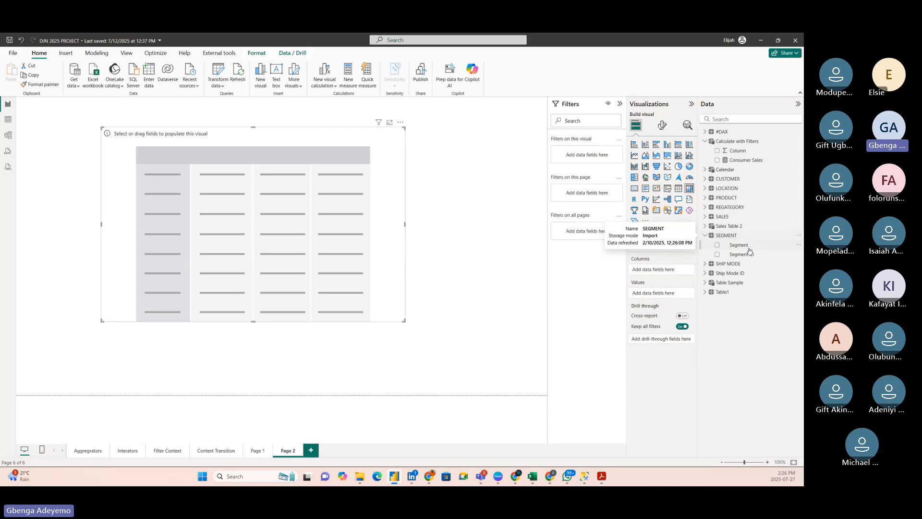
pyautogui.moveTo(743, 245); pyautogui.dragTo(155, 212)
pyautogui.moveTo(265, 272); pyautogui.dragTo(354, 260)
pyautogui.moveTo(235, 240); pyautogui.dragTo(255, 273)
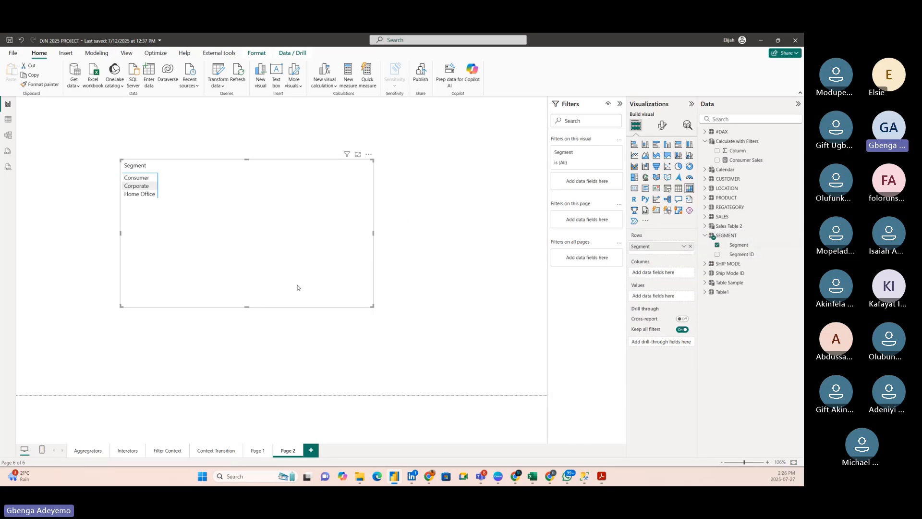
# Step: Set the matrix values' font size to 28 and nudge the visual slightly on the canvas
pyautogui.click(662, 125)
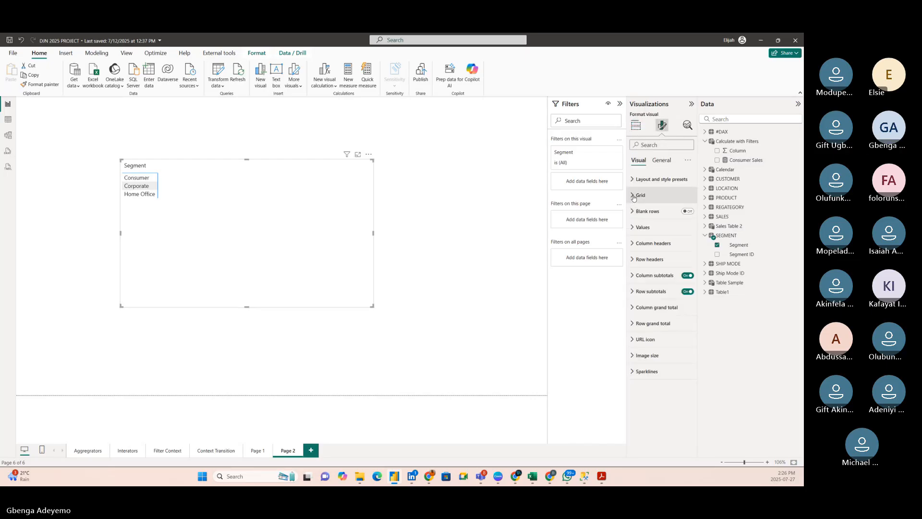
pyautogui.click(639, 228)
pyautogui.click(683, 268)
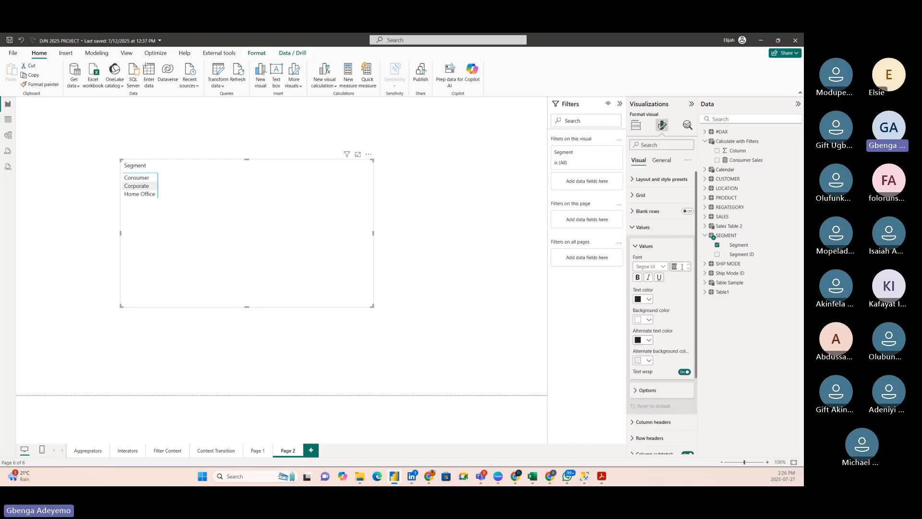
pyautogui.write('15')
pyautogui.rightClick(684, 264)
pyautogui.scroll(3, 682, 267)
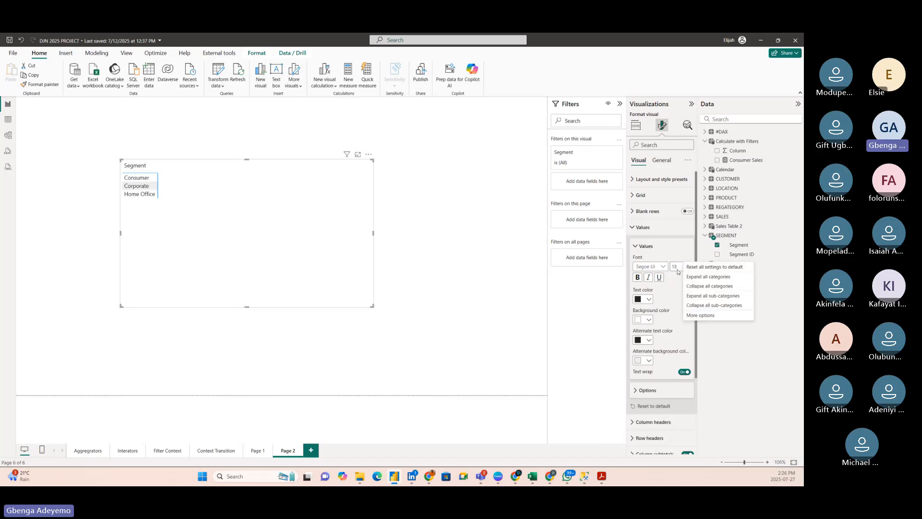
pyautogui.click(682, 270)
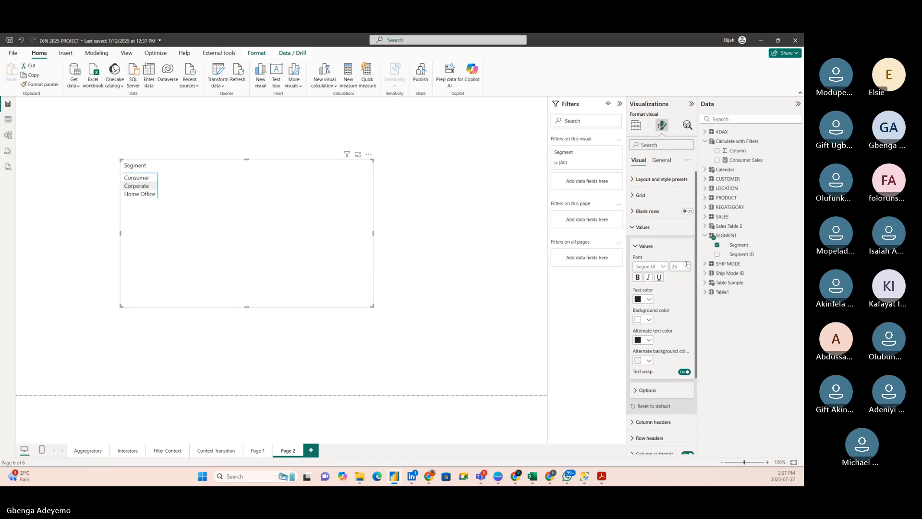
pyautogui.scroll(1, 682, 268)
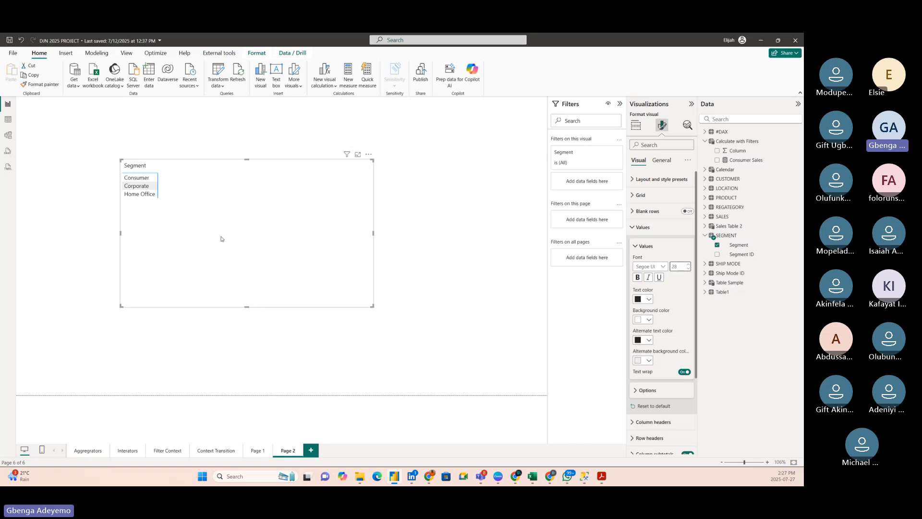
pyautogui.moveTo(270, 231)
pyautogui.mouseDown()
pyautogui.moveTo(284, 270)
pyautogui.moveTo(277, 239)
pyautogui.mouseUp()
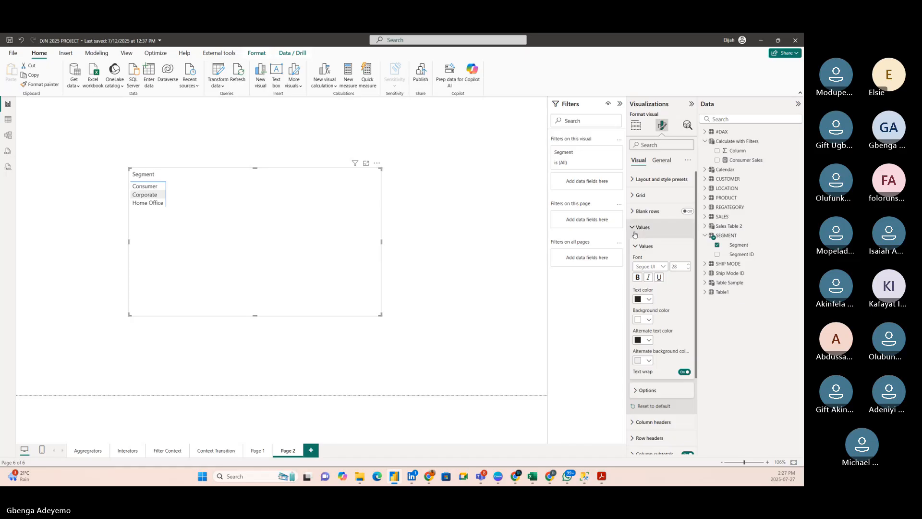
# Step: Enlarge the font of the matrix row headers so the segment names are easier to read
pyautogui.click(634, 231)
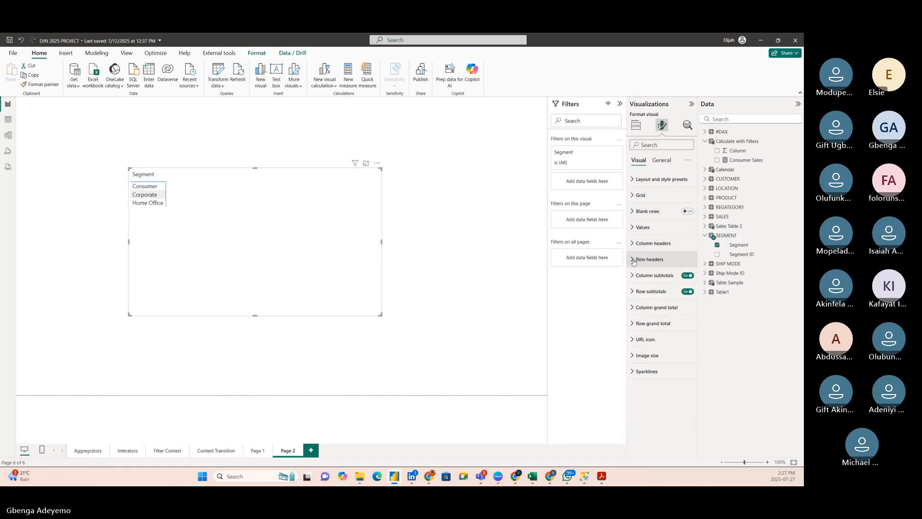
pyautogui.click(636, 227)
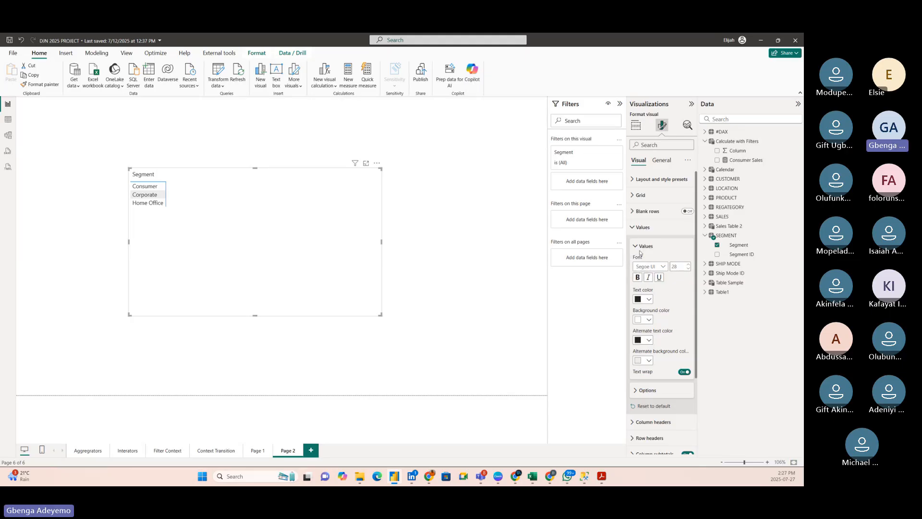
pyautogui.click(634, 229)
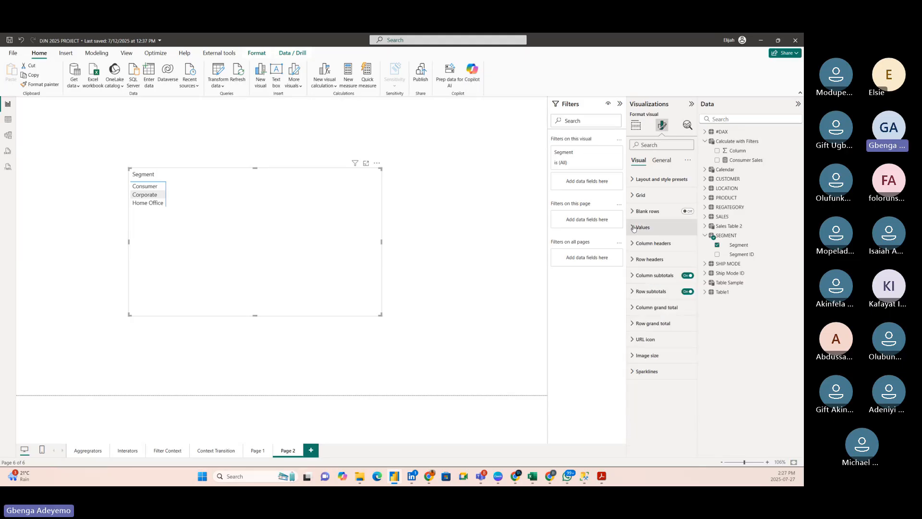
pyautogui.click(633, 196)
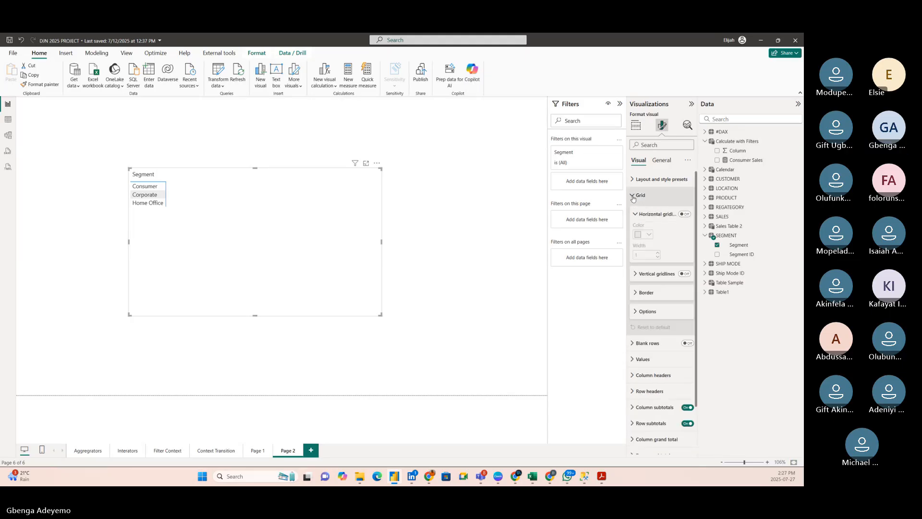
pyautogui.click(633, 197)
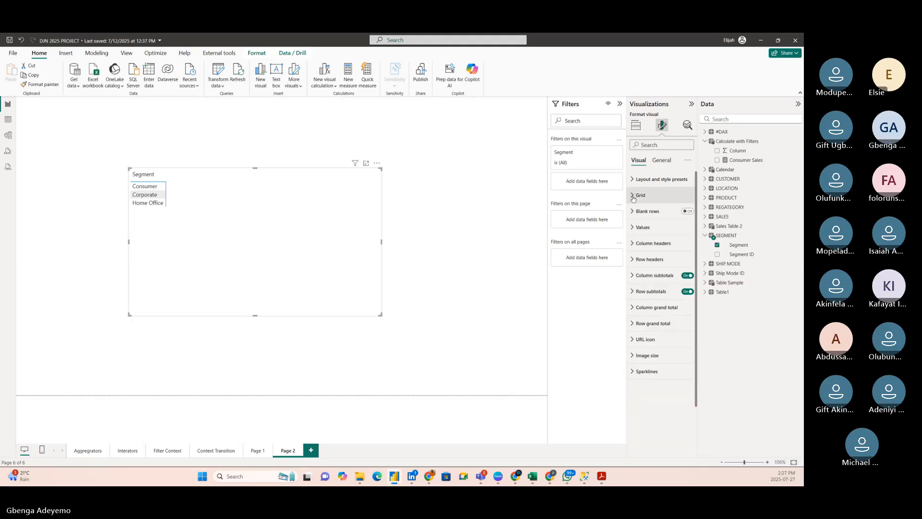
pyautogui.click(631, 260)
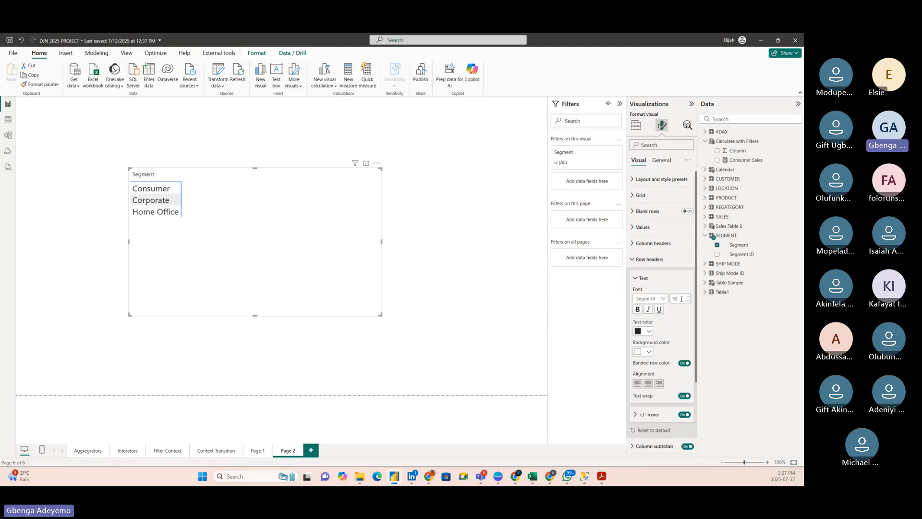
pyautogui.scroll(4, 680, 301)
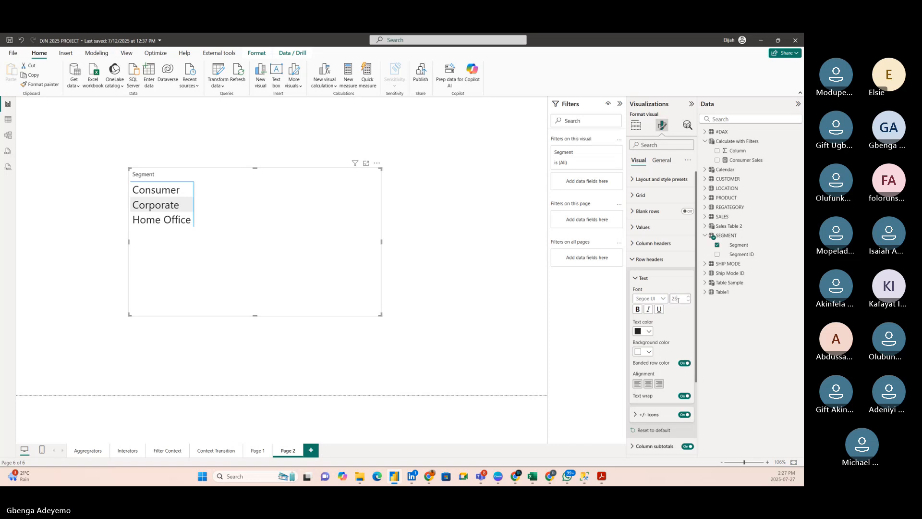
pyautogui.click(634, 260)
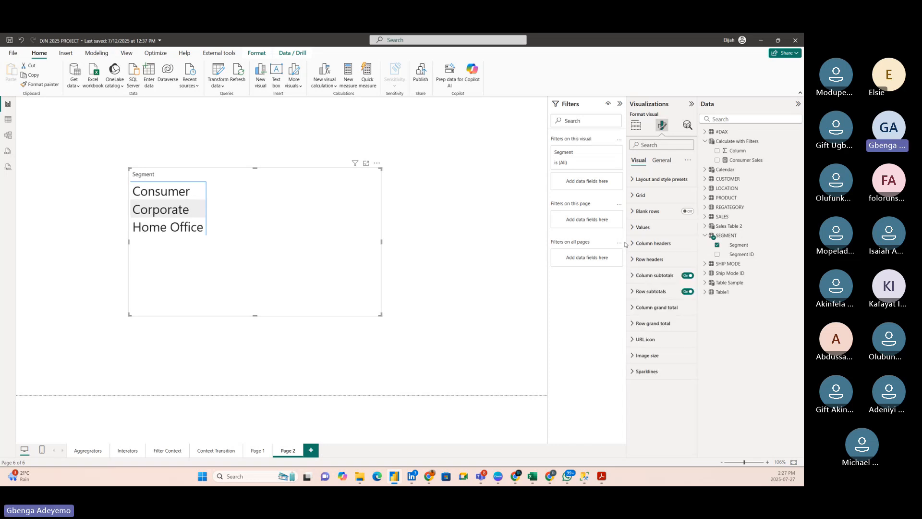
# Step: Set the matrix column headers' font size to 19 and shift the visual slightly up and left on the canvas
pyautogui.click(633, 243)
pyautogui.scroll(6, 685, 281)
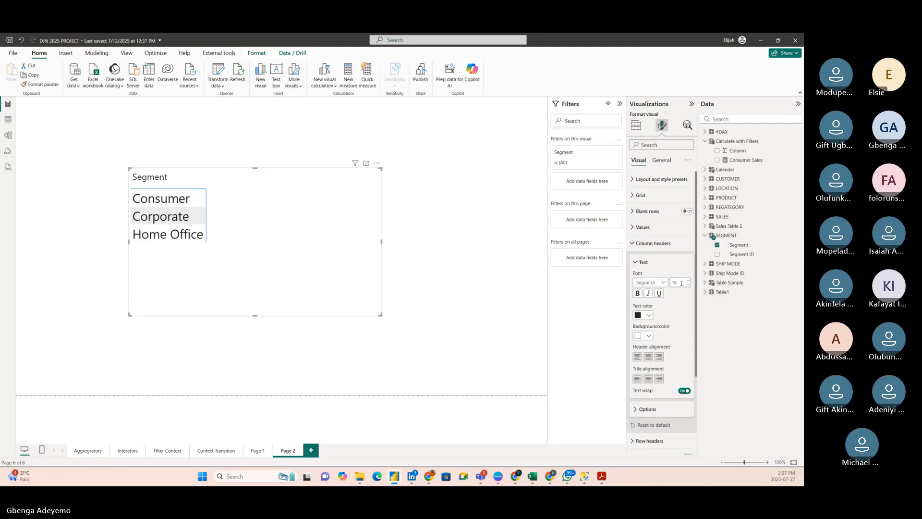
pyautogui.click(683, 302)
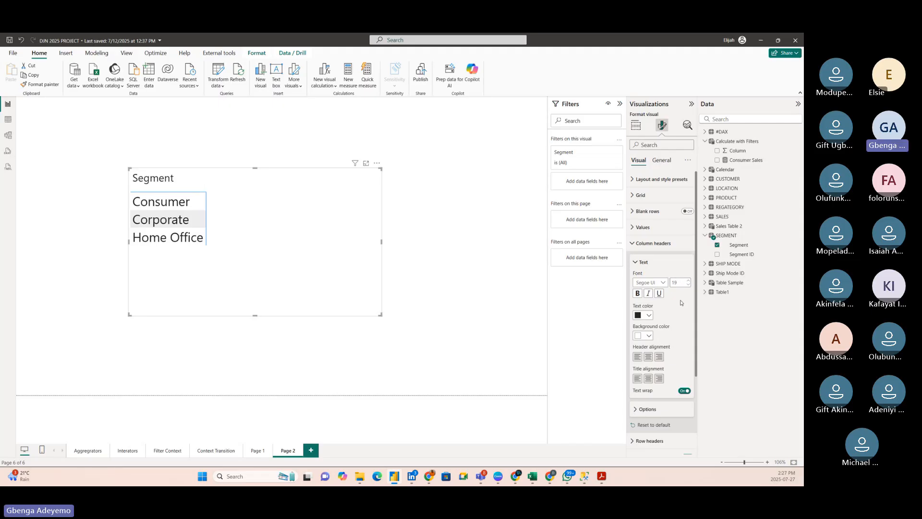
pyautogui.moveTo(318, 288); pyautogui.dragTo(264, 270)
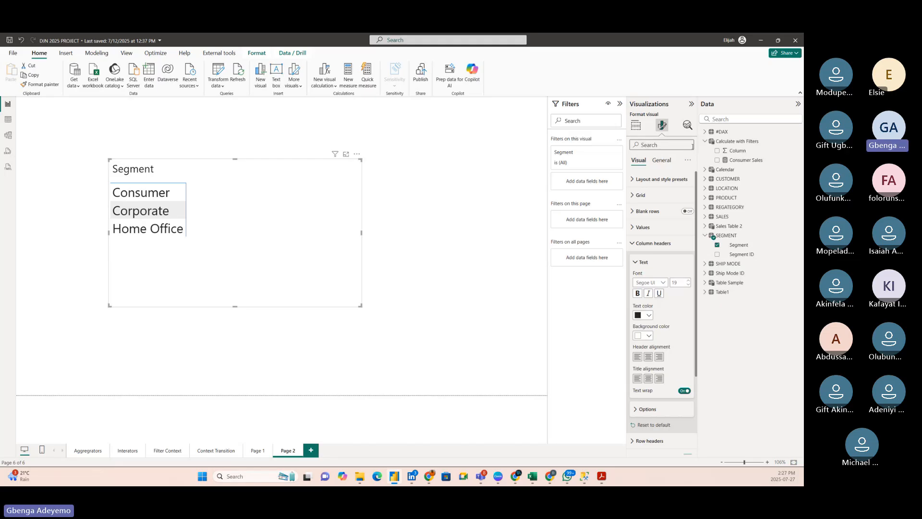
# Step: Add the Total Sales measure from the #DAX table to the segment matrix
pyautogui.click(705, 142)
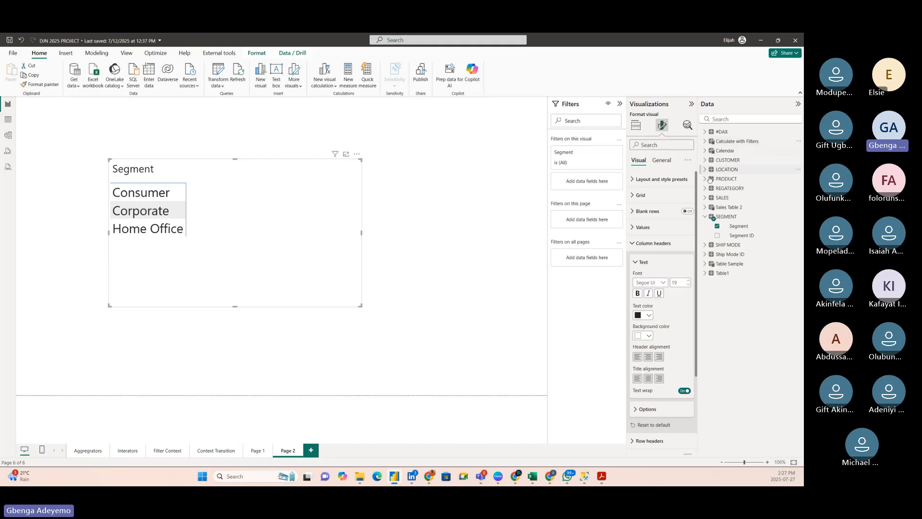
pyautogui.click(705, 131)
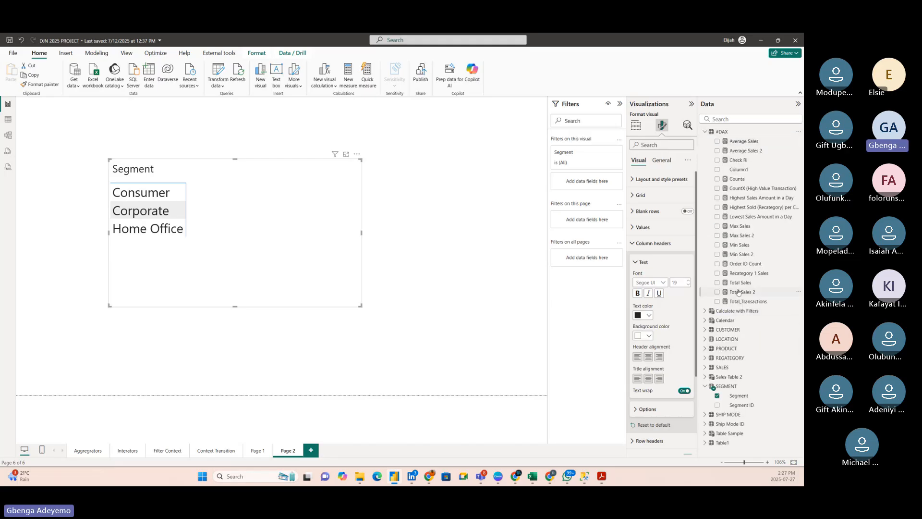
pyautogui.moveTo(756, 285); pyautogui.dragTo(277, 245)
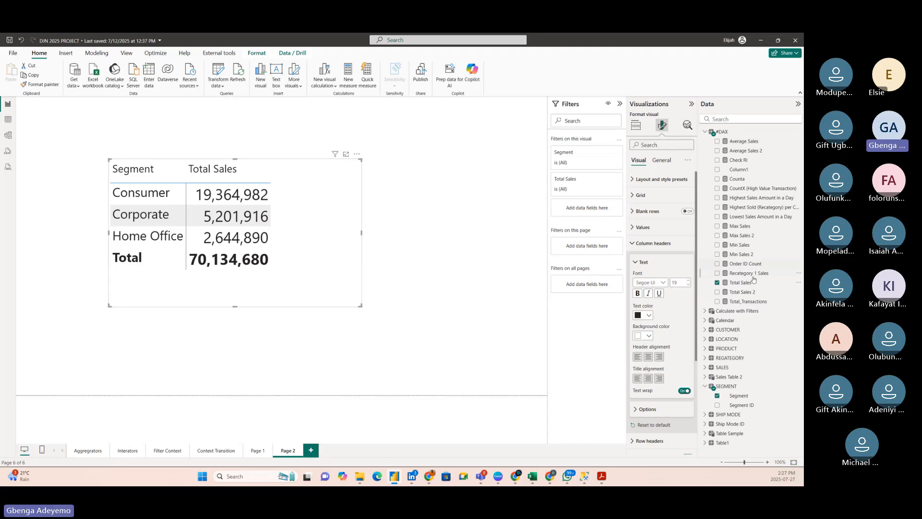
# Step: Replace the Total Sales measure in the matrix with Total Sales 2 from the #DAX table
pyautogui.click(717, 282)
pyautogui.click(751, 295)
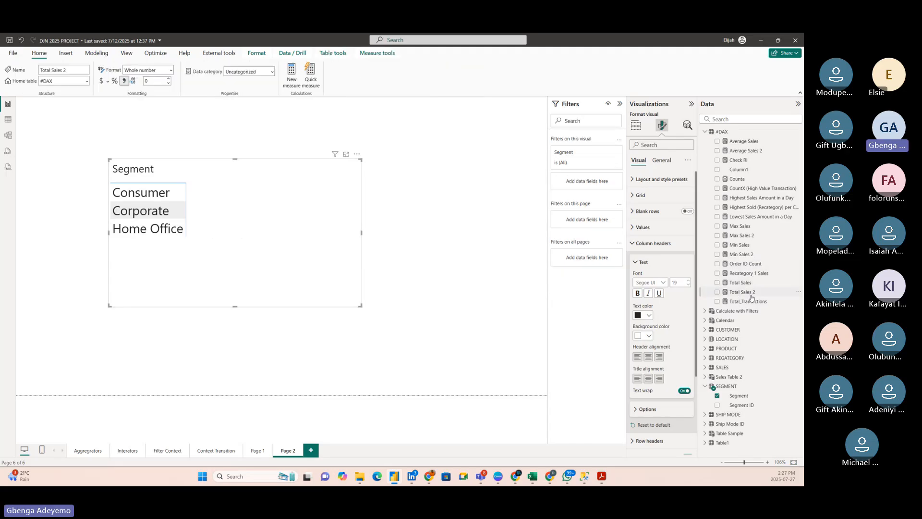
pyautogui.moveTo(752, 297); pyautogui.dragTo(229, 217)
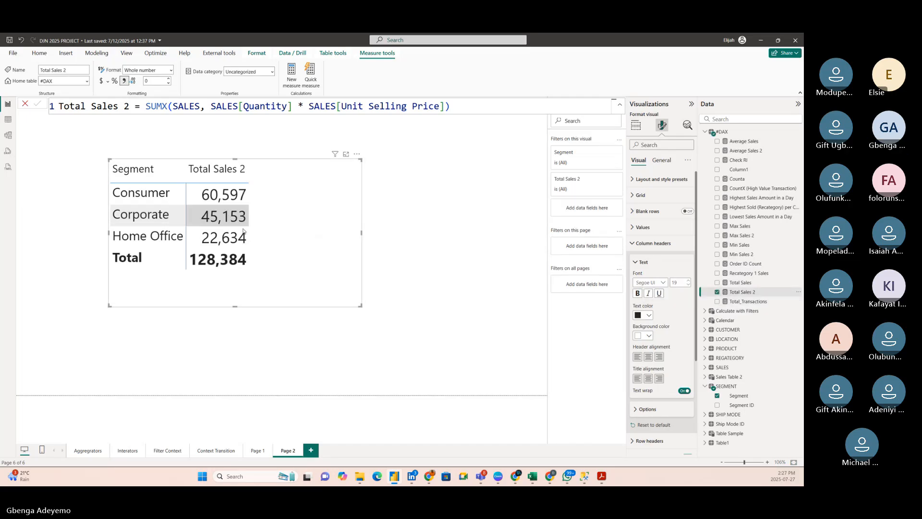
# Step: Enlarge and reposition the matrix, closing the Total Sales 2 formula without changes
pyautogui.moveTo(361, 306); pyautogui.dragTo(412, 315)
pyautogui.moveTo(335, 273)
pyautogui.mouseDown()
pyautogui.moveTo(319, 259)
pyautogui.moveTo(341, 260)
pyautogui.mouseUp()
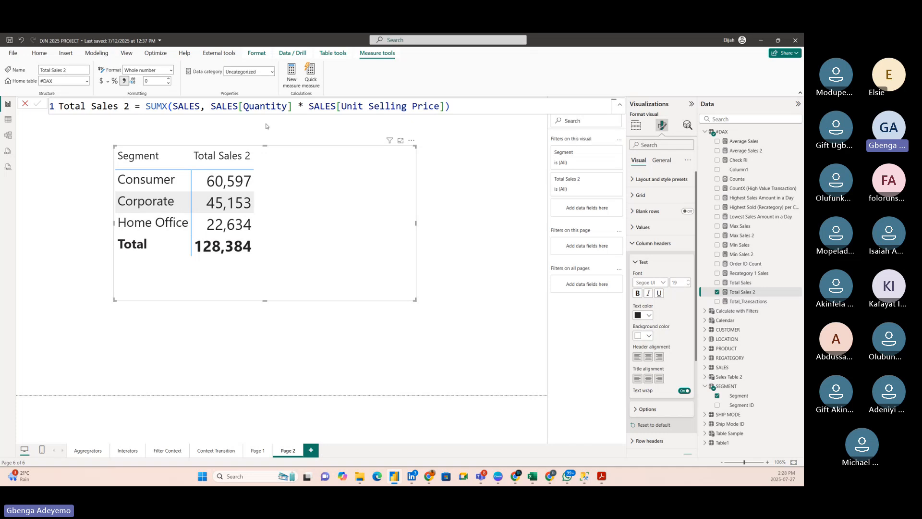
pyautogui.click(25, 105)
pyautogui.moveTo(317, 241); pyautogui.dragTo(272, 235)
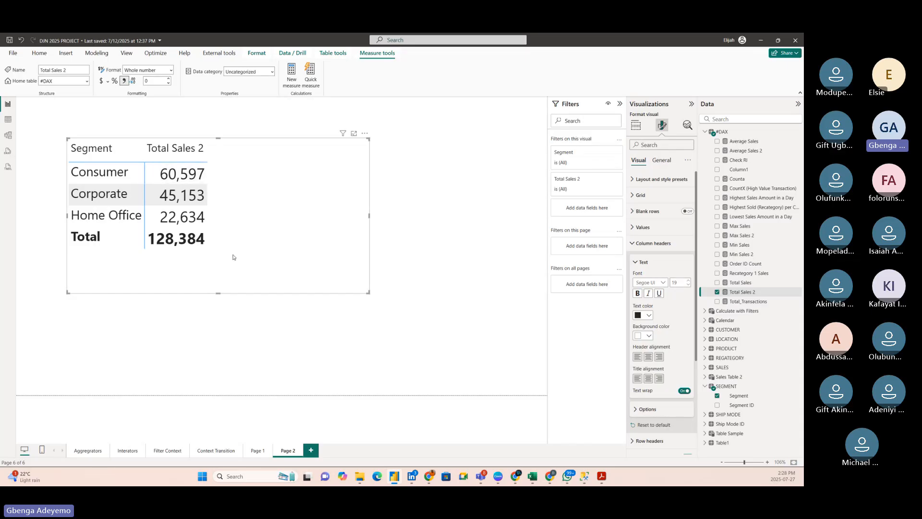
pyautogui.moveTo(264, 264); pyautogui.dragTo(289, 281)
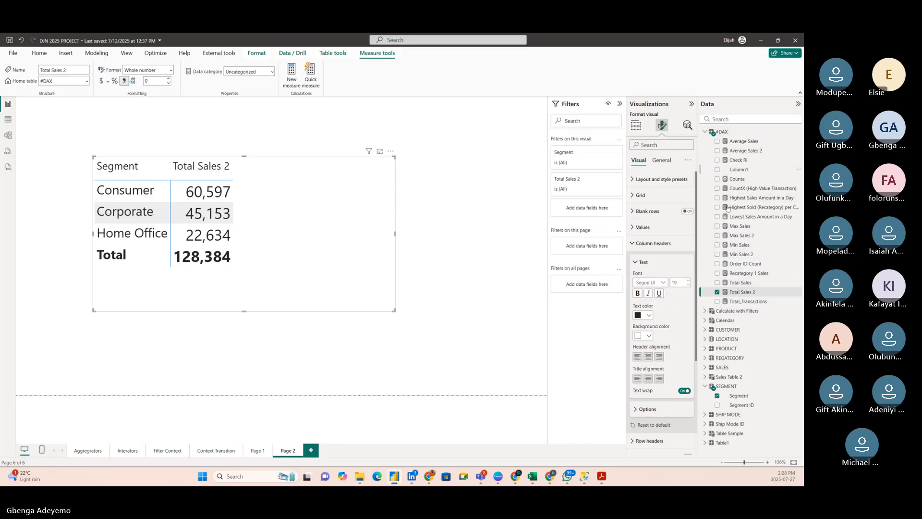
# Step: Add the Consumer Sales measure from the Calculate with Filters table to the matrix and move the visual toward the middle of the canvas
pyautogui.click(705, 311)
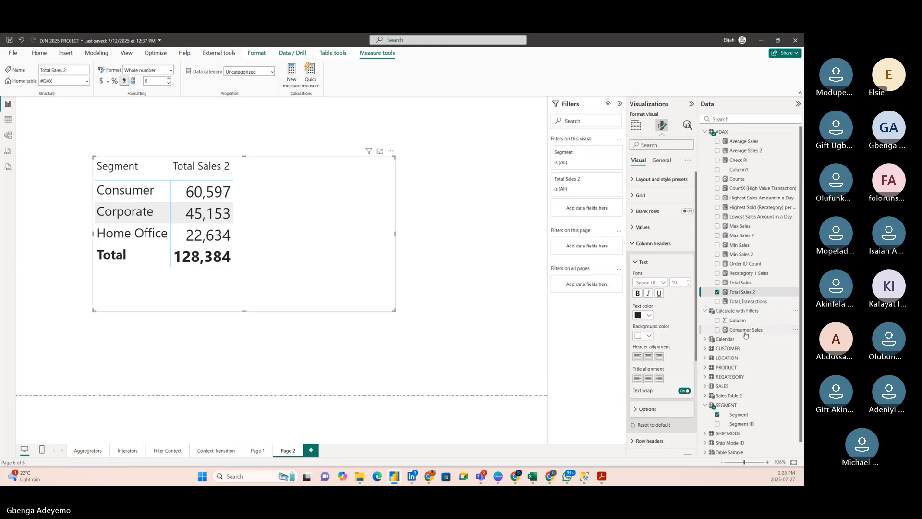
pyautogui.moveTo(745, 330); pyautogui.dragTo(269, 225)
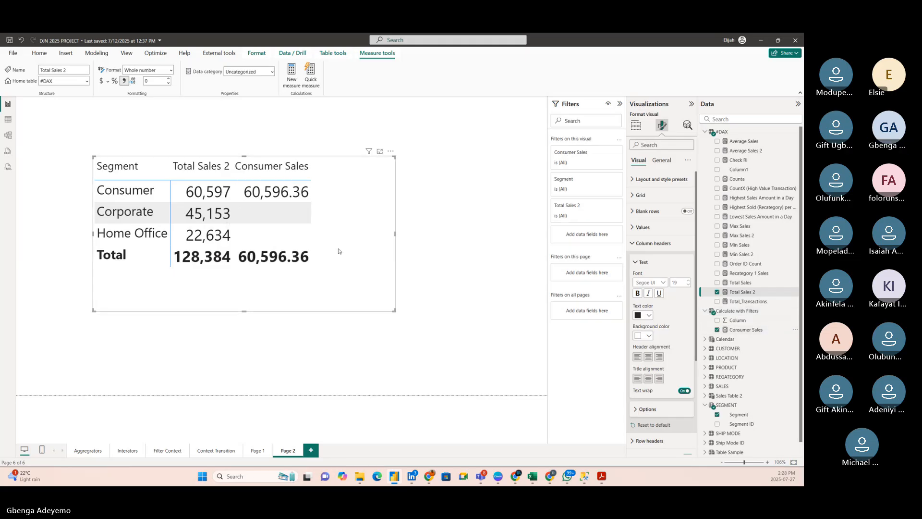
pyautogui.moveTo(330, 294); pyautogui.dragTo(389, 291)
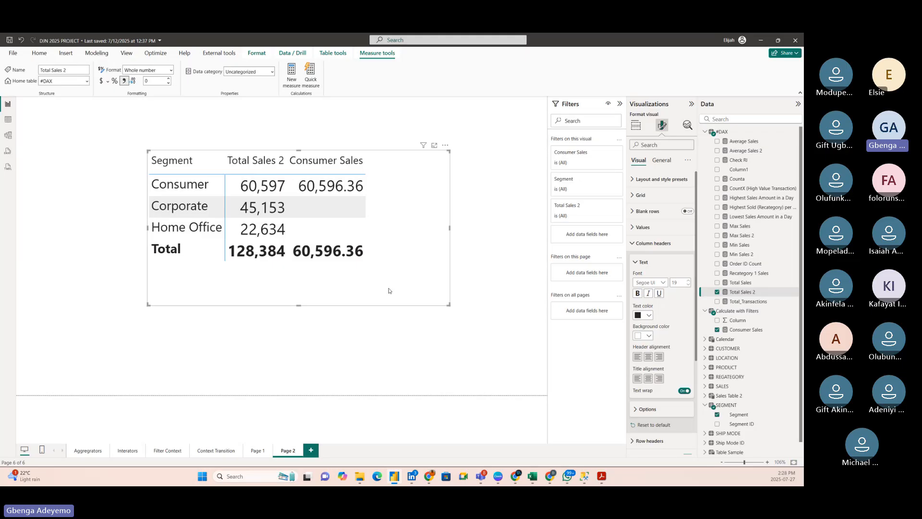
pyautogui.moveTo(389, 291); pyautogui.dragTo(380, 312)
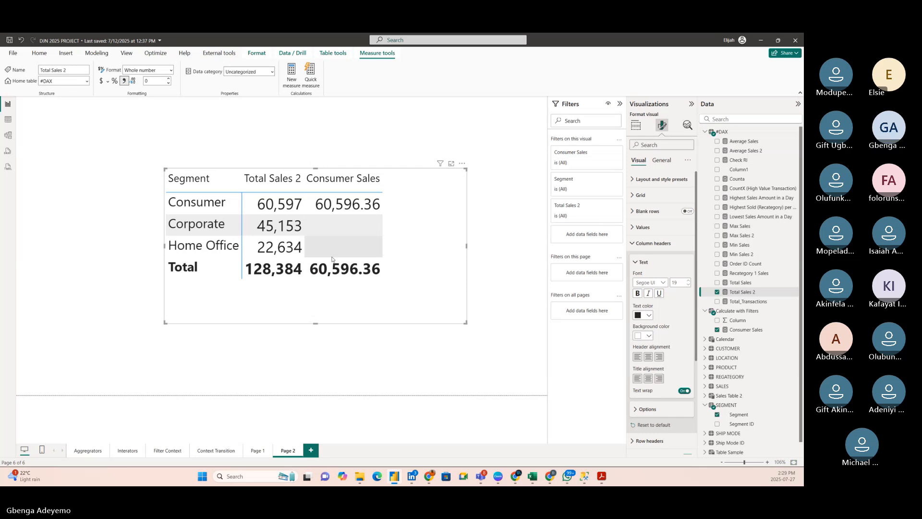
# Step: Move the matrix to the upper-left corner of the report canvas and widen it
pyautogui.moveTo(425, 289); pyautogui.dragTo(291, 231)
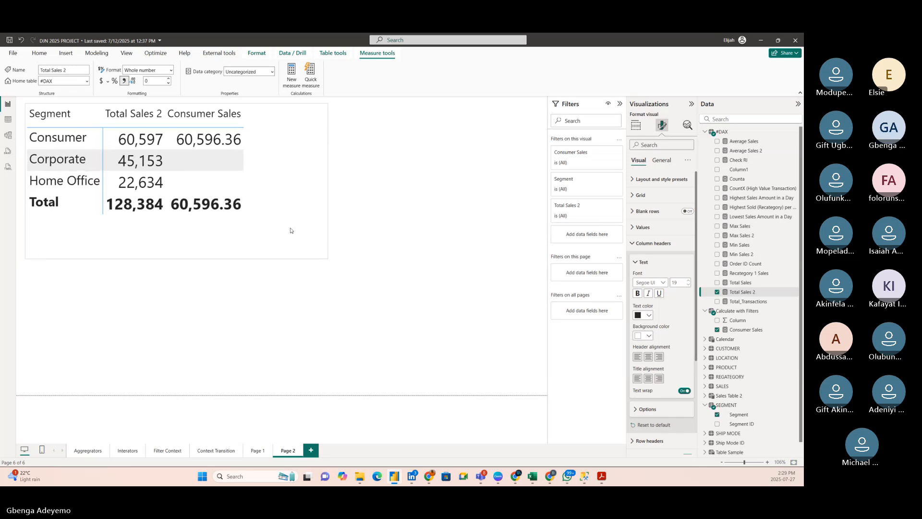
pyautogui.moveTo(327, 258); pyautogui.dragTo(438, 261)
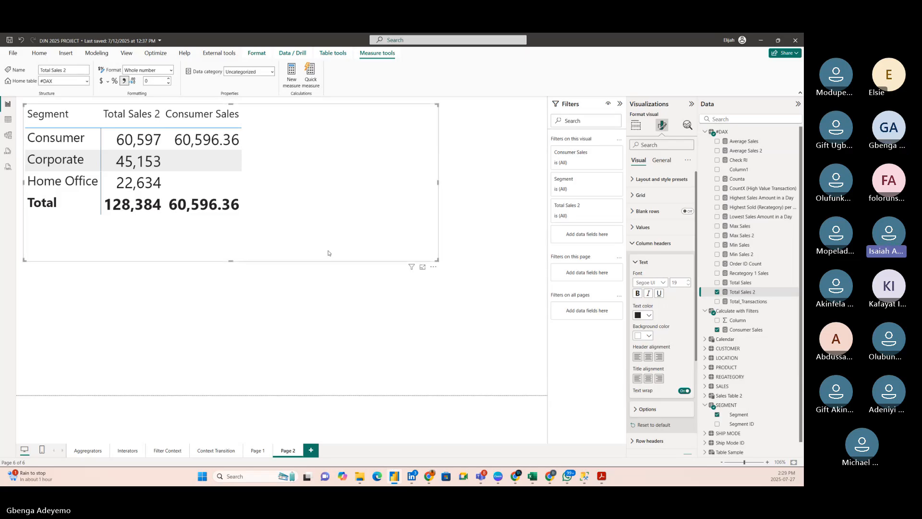
pyautogui.moveTo(330, 255); pyautogui.dragTo(330, 251)
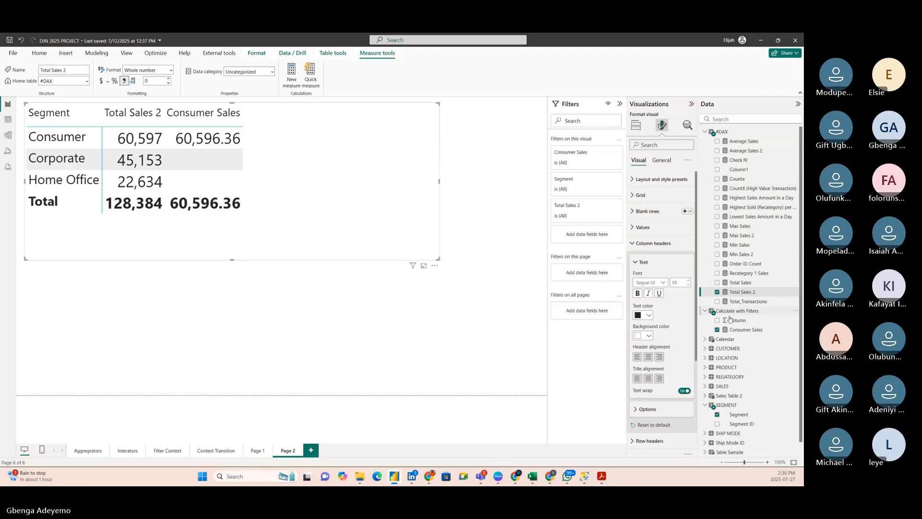
# Step: Copy the entire Consumer Sales measure formula and commit the measure unchanged
pyautogui.click(746, 330)
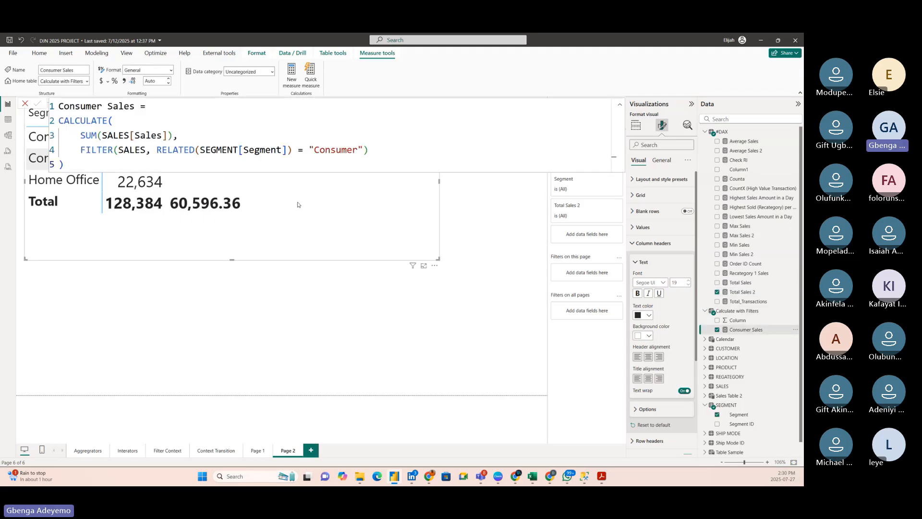
pyautogui.click(235, 165)
pyautogui.hotkey('ctrl', 'a')
pyautogui.hotkey('ctrl', 'c')
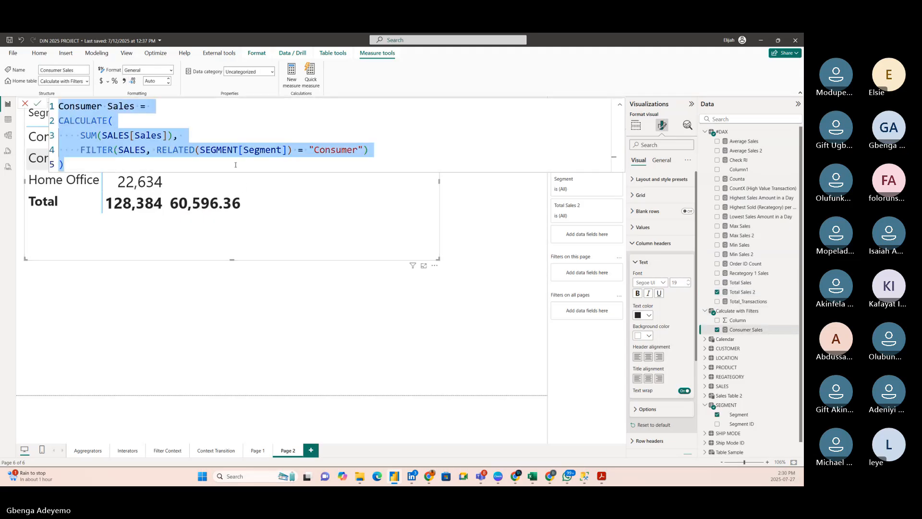
pyautogui.click(37, 104)
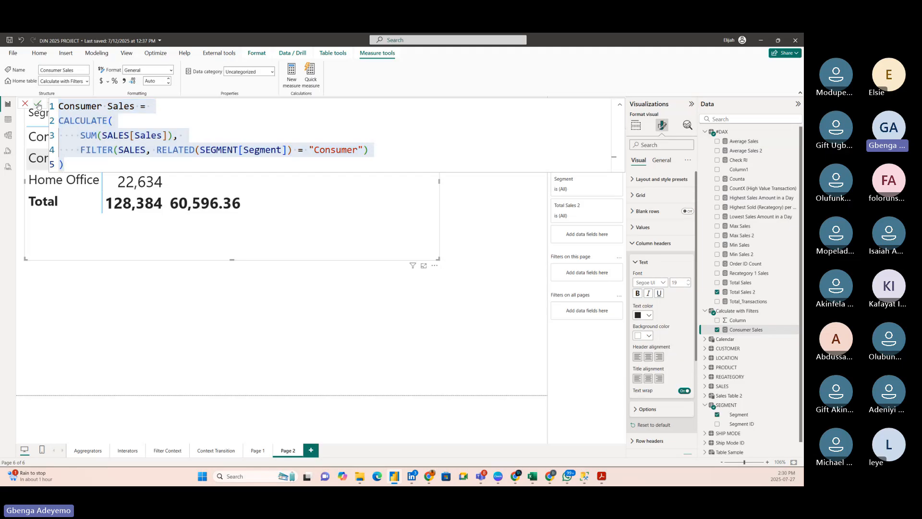
# Step: Look up the segment IDs in the SEGMENT table's data and return to the report page
pyautogui.click(7, 120)
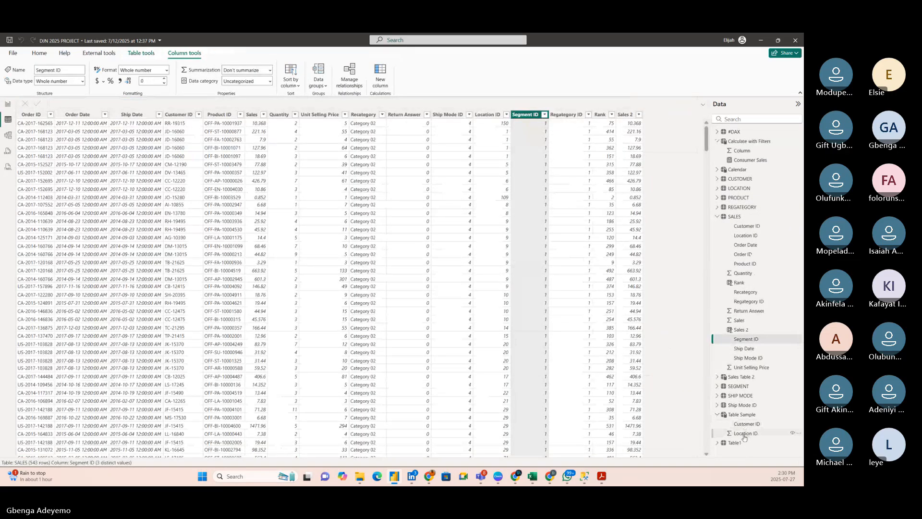
pyautogui.click(740, 387)
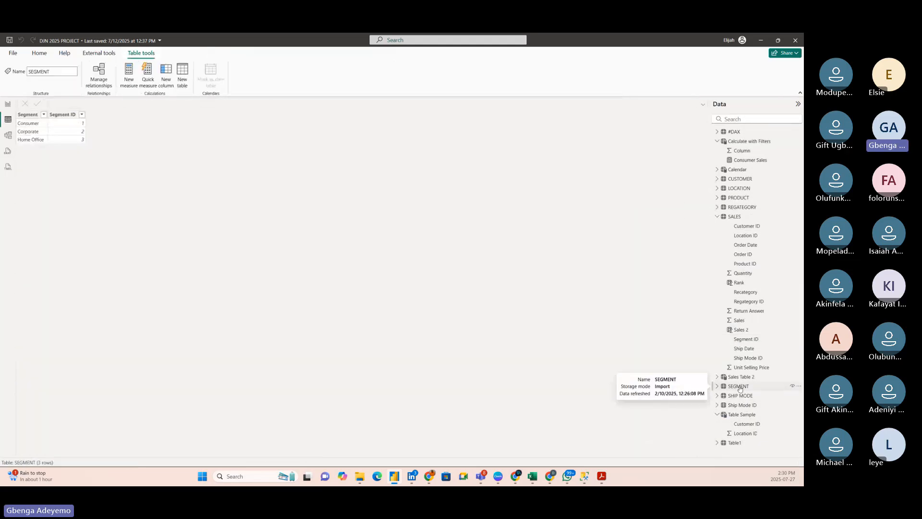
pyautogui.click(8, 103)
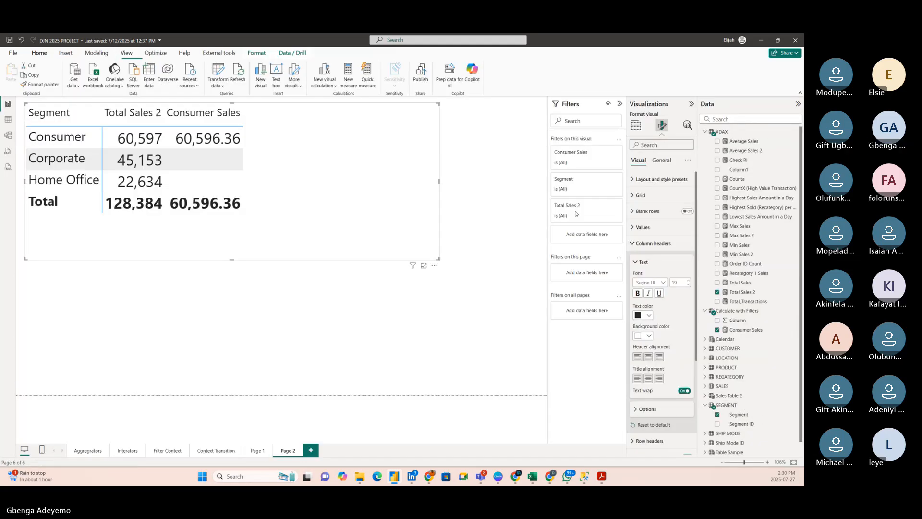
# Step: Create a measure in the Calculate with Filters table from the copied Consumer Sales formula and name it Consumer Sales 2
pyautogui.click(705, 131)
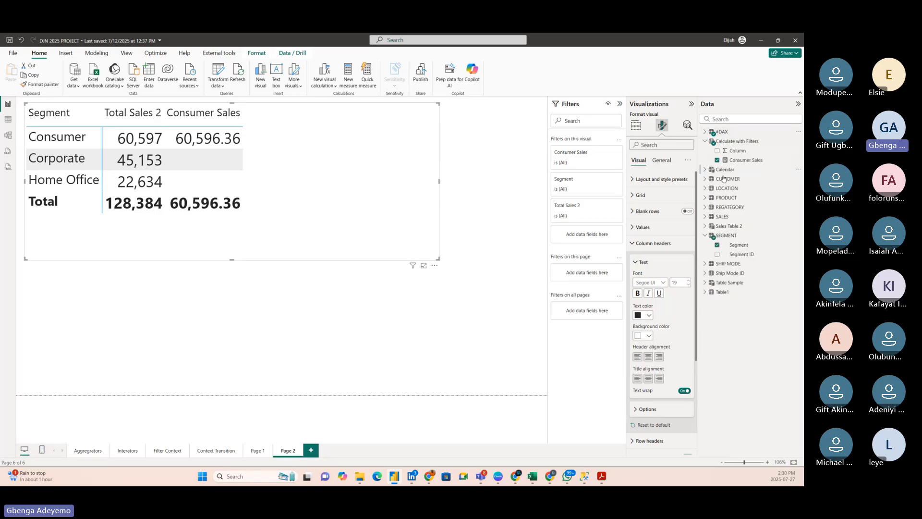
pyautogui.rightClick(740, 142)
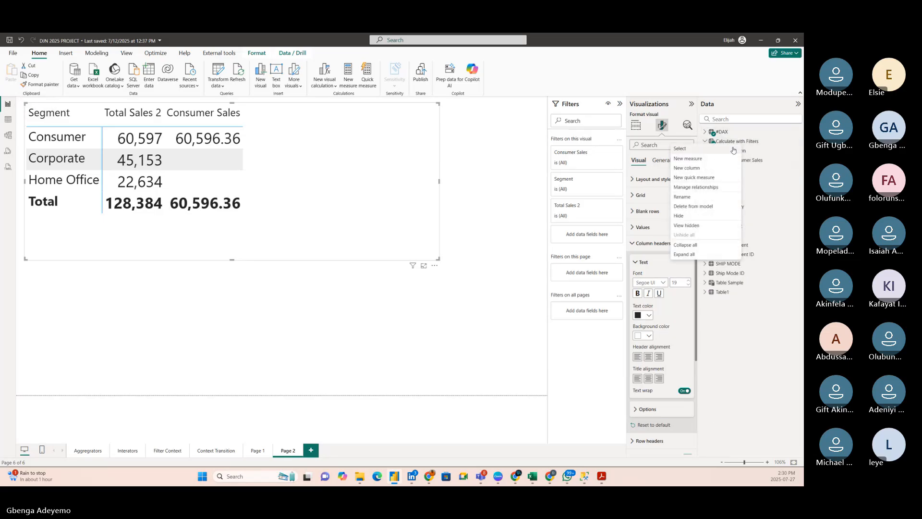
pyautogui.click(685, 225)
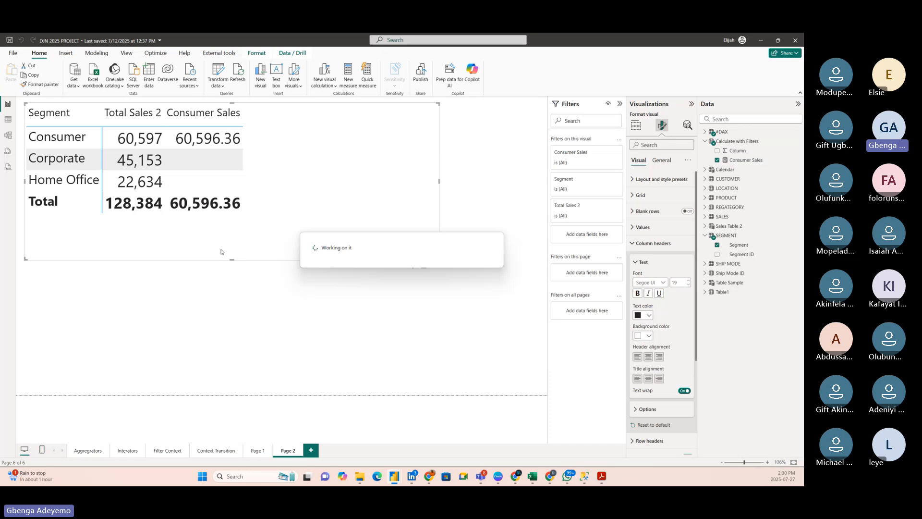
pyautogui.hotkey('ctrl', 'v')
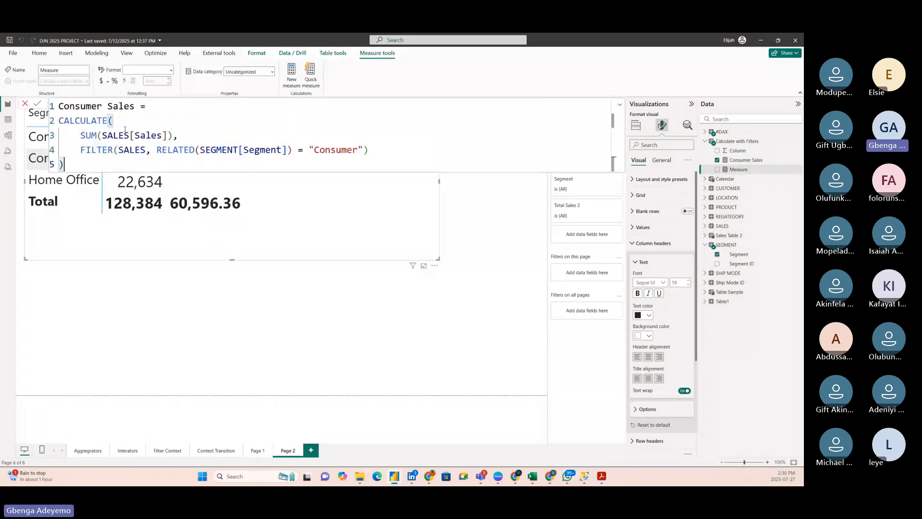
pyautogui.click(135, 107)
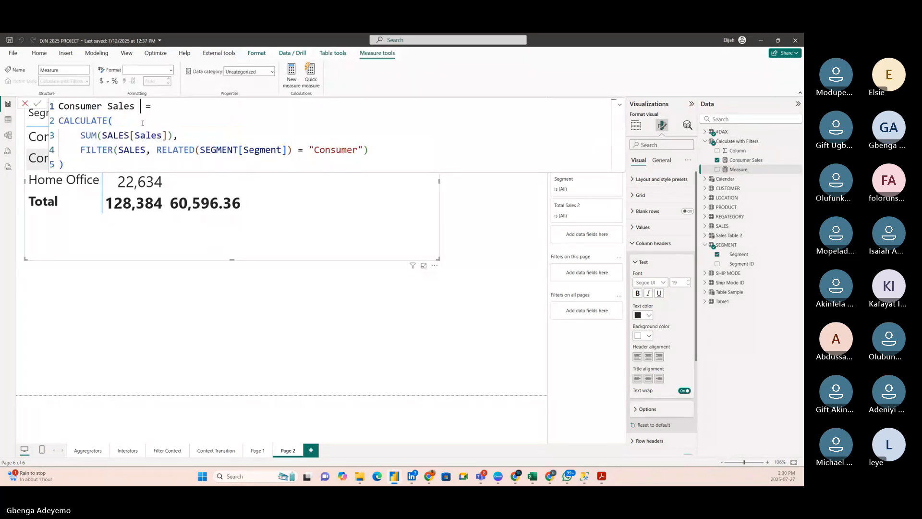
pyautogui.write('2')
# Step: Replace the RELATED condition in Consumer Sales 2 with SALES[Segment ID] = 1, commit the measure and close its formula
pyautogui.moveTo(369, 150); pyautogui.dragTo(156, 150)
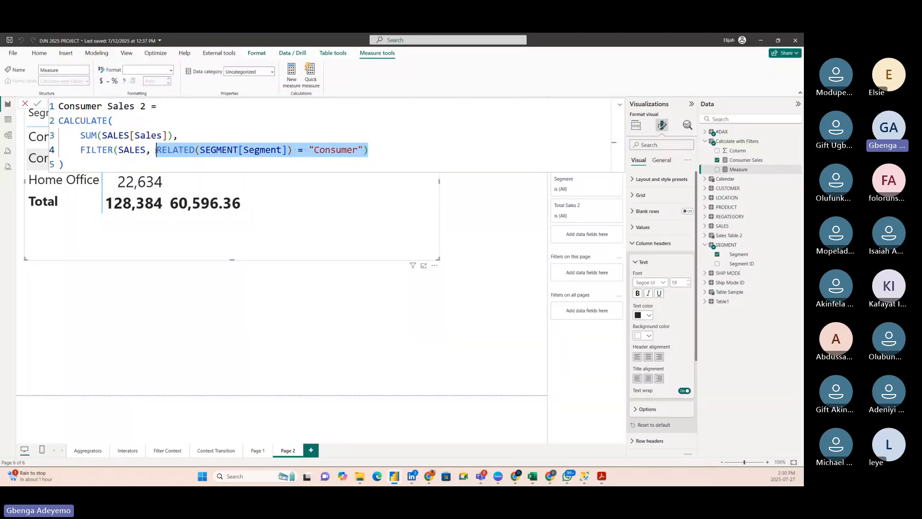
pyautogui.press('BackSpace')
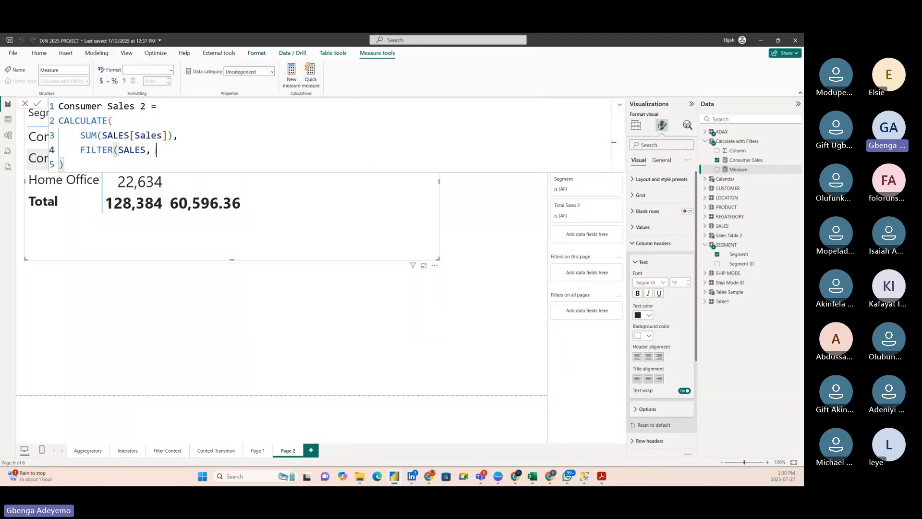
pyautogui.write('sales')
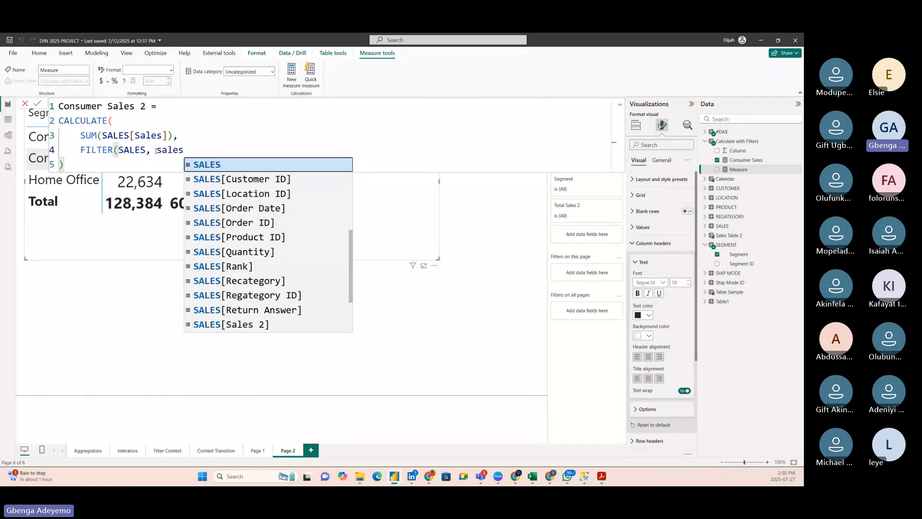
pyautogui.write('[segm')
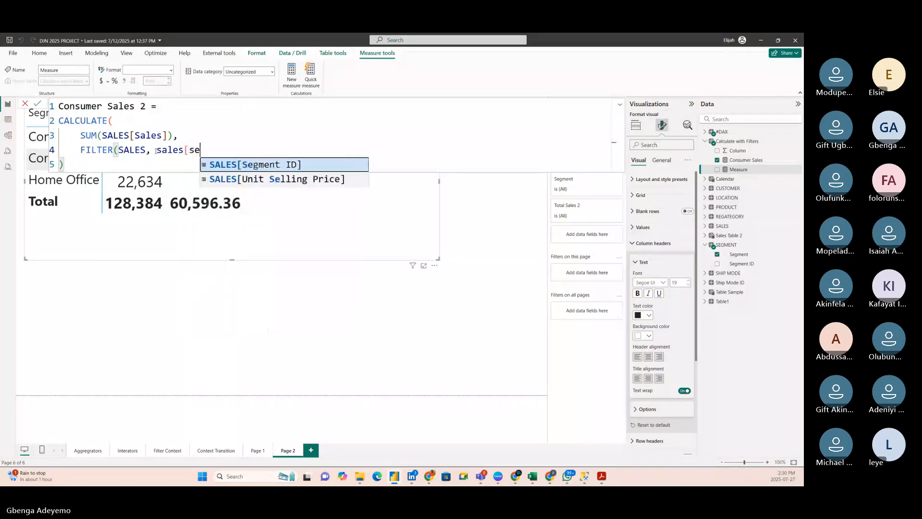
pyautogui.click(253, 163)
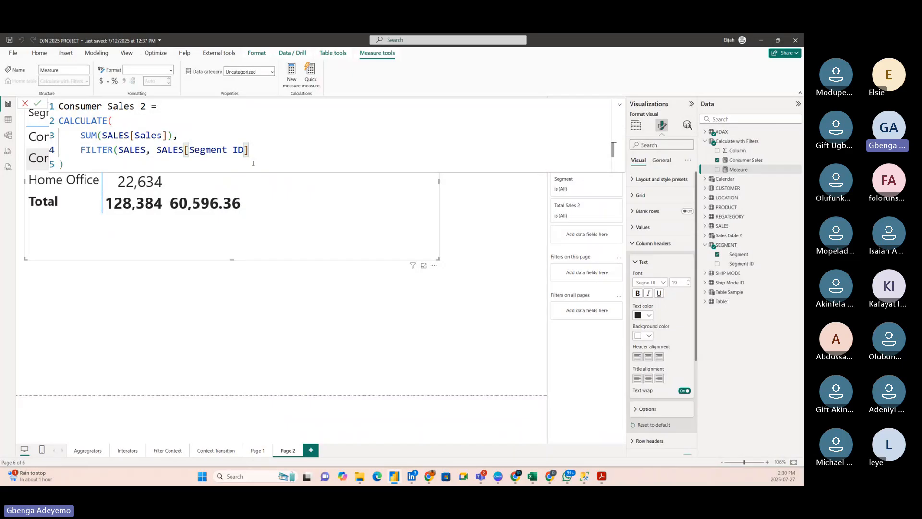
pyautogui.write(')')
pyautogui.press('BackSpace')
pyautogui.write('= 1')
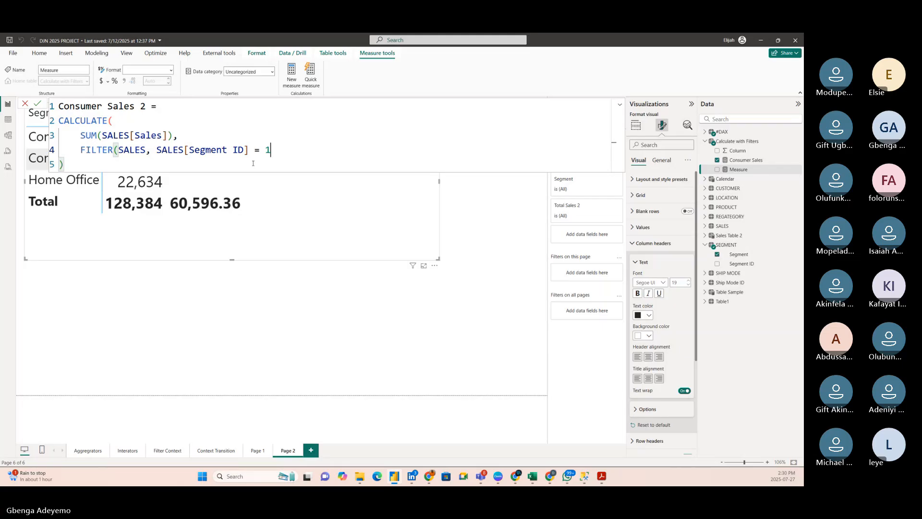
pyautogui.write(')')
pyautogui.press('Return')
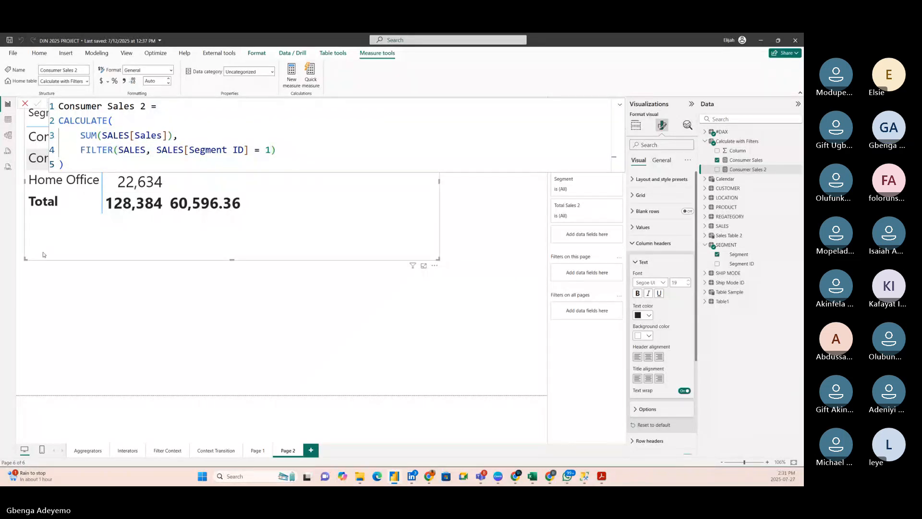
pyautogui.click(25, 103)
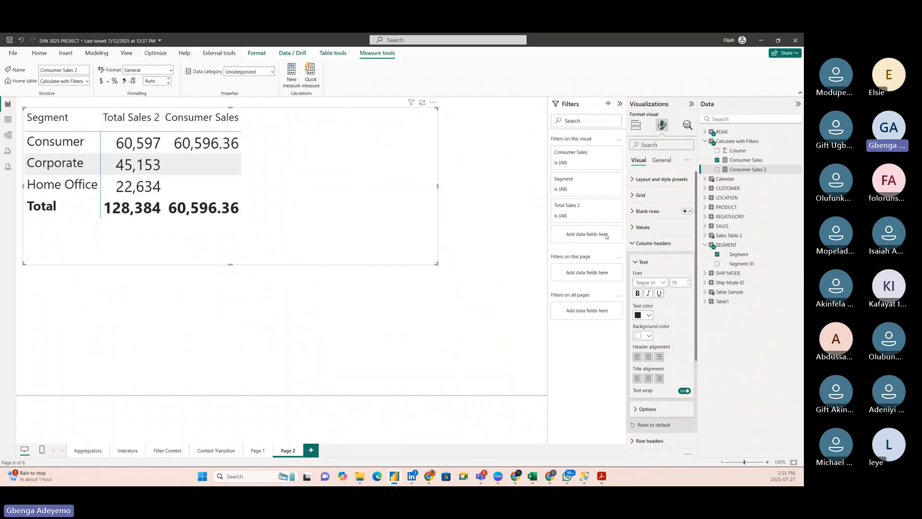
# Step: Add Consumer Sales 2 to the matrix, then shift the visual to the canvas's upper-left corner and slightly reduce its height
pyautogui.moveTo(755, 168); pyautogui.dragTo(301, 163)
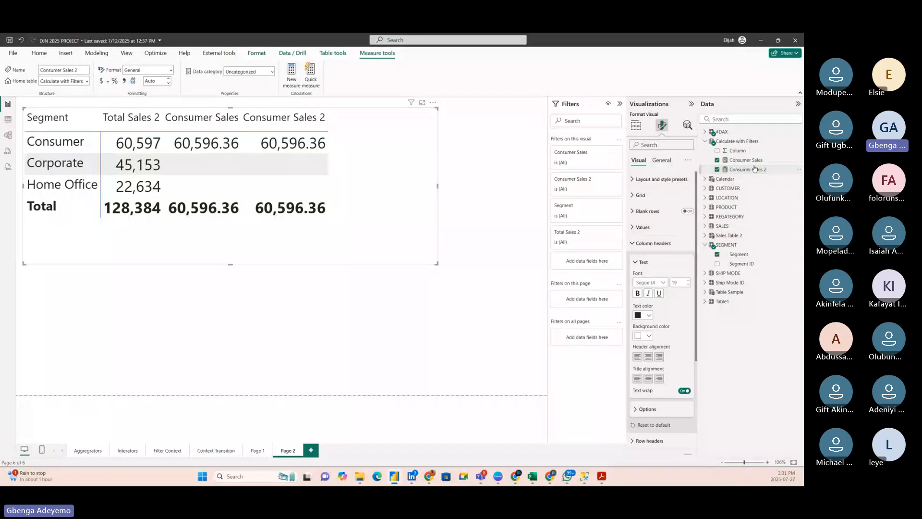
pyautogui.moveTo(352, 218); pyautogui.dragTo(350, 214)
pyautogui.click(350, 214)
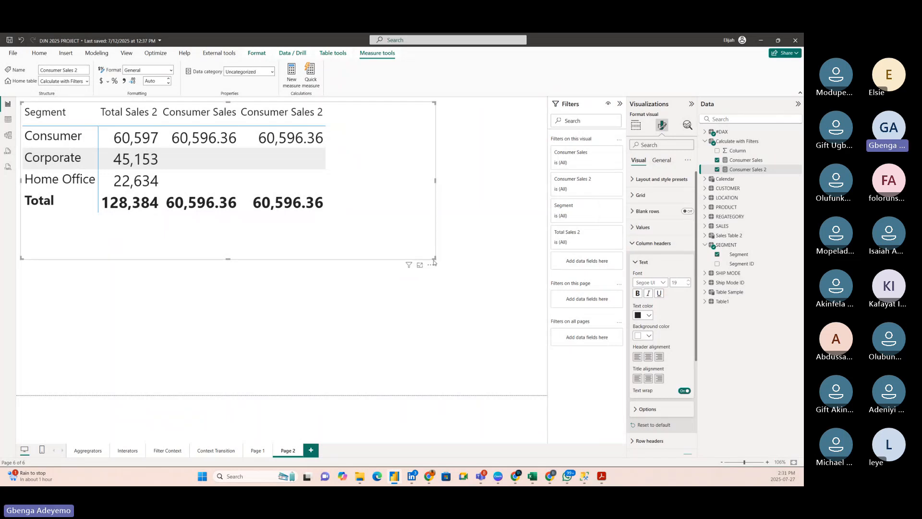
pyautogui.moveTo(435, 261)
pyautogui.mouseDown()
pyautogui.moveTo(414, 233)
pyautogui.moveTo(425, 224)
pyautogui.moveTo(428, 255)
pyautogui.moveTo(432, 240)
pyautogui.moveTo(437, 249)
pyautogui.mouseUp()
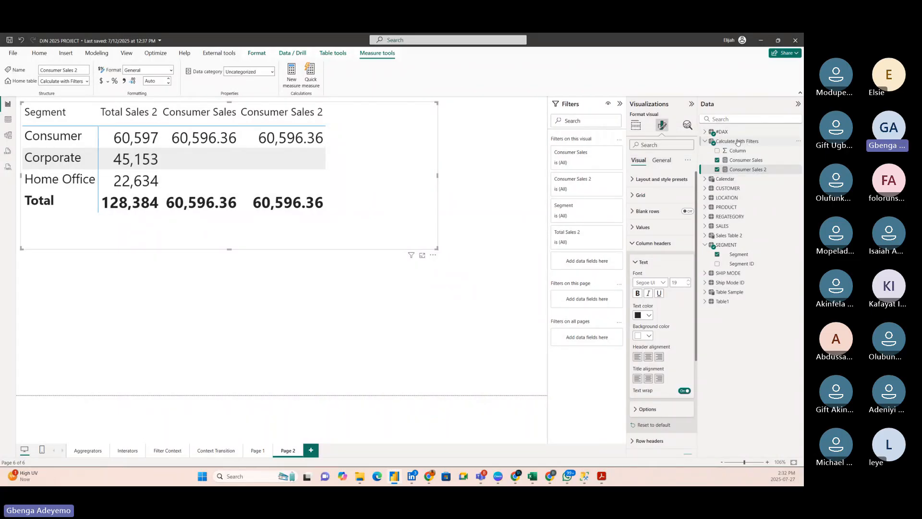
# Step: Create another measure in the Calculate with Filters table from the copied Consumer Sales formula and name it Consumer Sales 3
pyautogui.rightClick(739, 142)
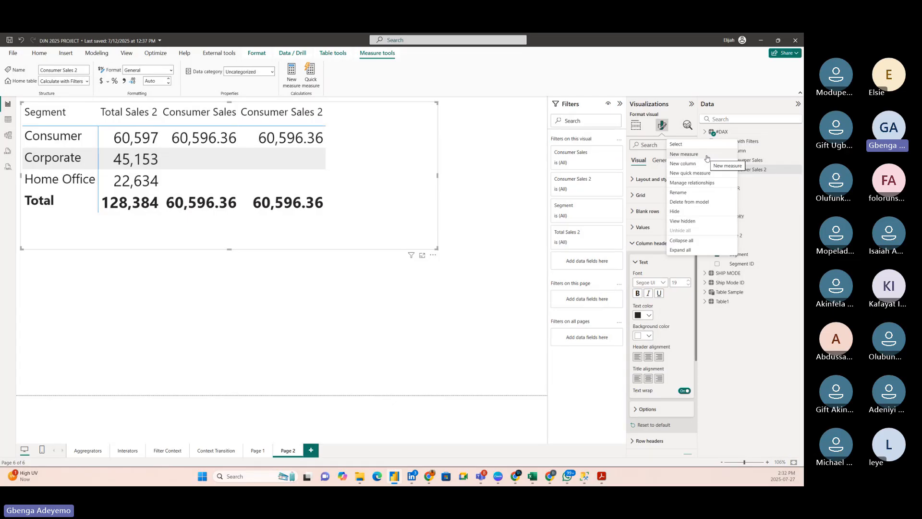
pyautogui.click(684, 155)
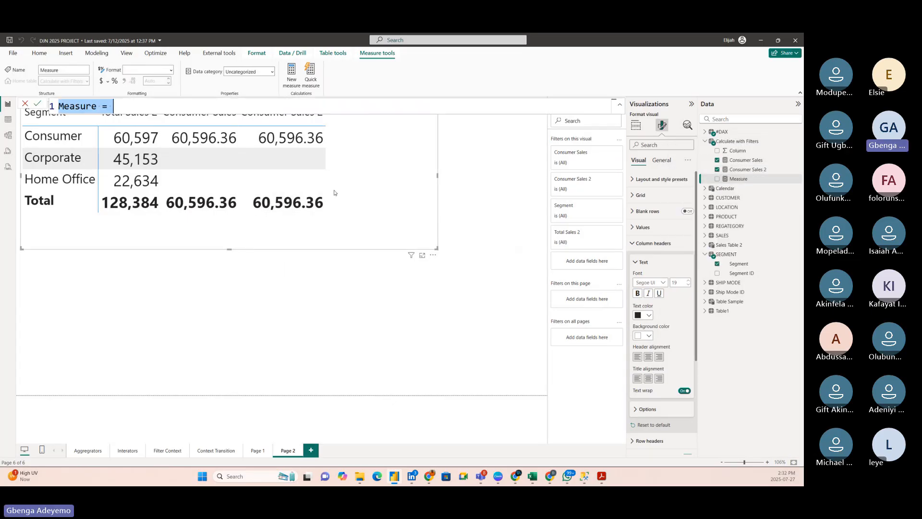
pyautogui.press('BackSpace')
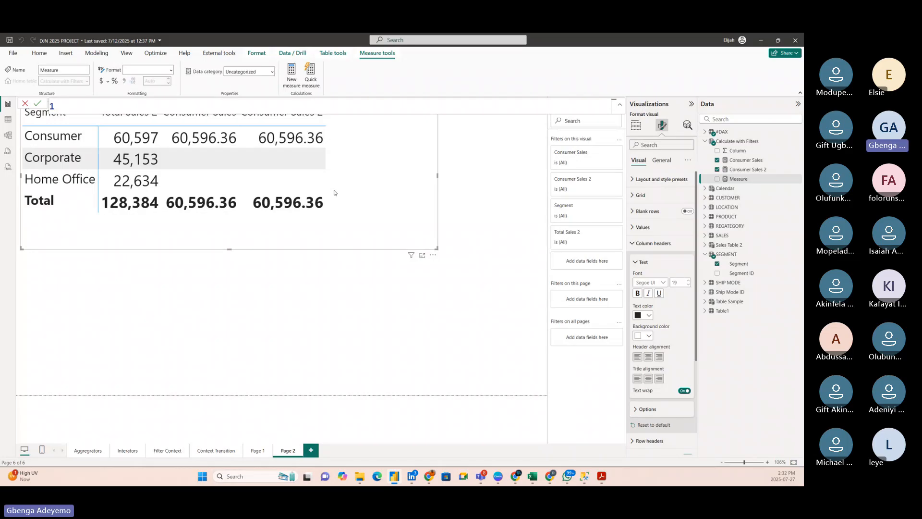
pyautogui.write('Consumer Sales = CALCULATE(     SUM(SALES[Sales]),     FILTER(SALES, RELATED(SEGMENT[Segment]) = "Consumer") )')
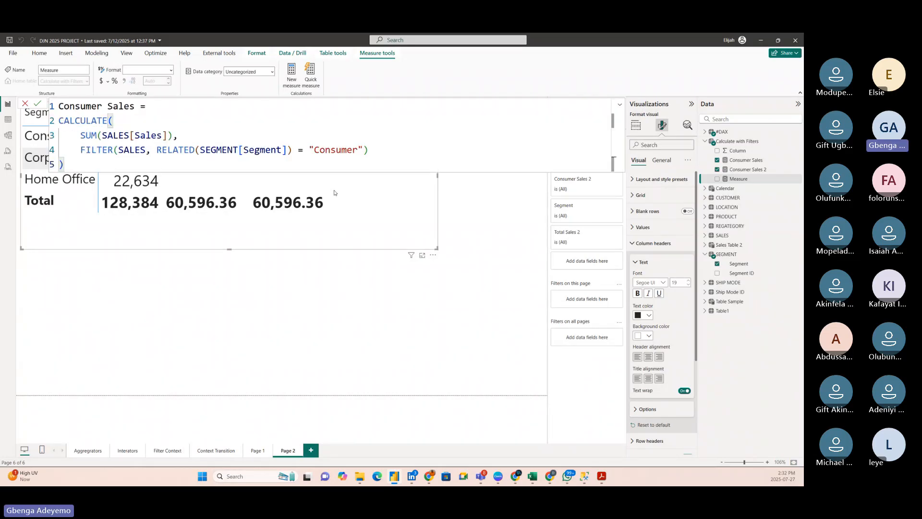
pyautogui.click(136, 108)
pyautogui.write('3')
# Step: Replace the FILTER line in Consumer Sales 3 with a filter on SALES where SALES[Segment ID] = 1
pyautogui.moveTo(369, 150); pyautogui.dragTo(82, 153)
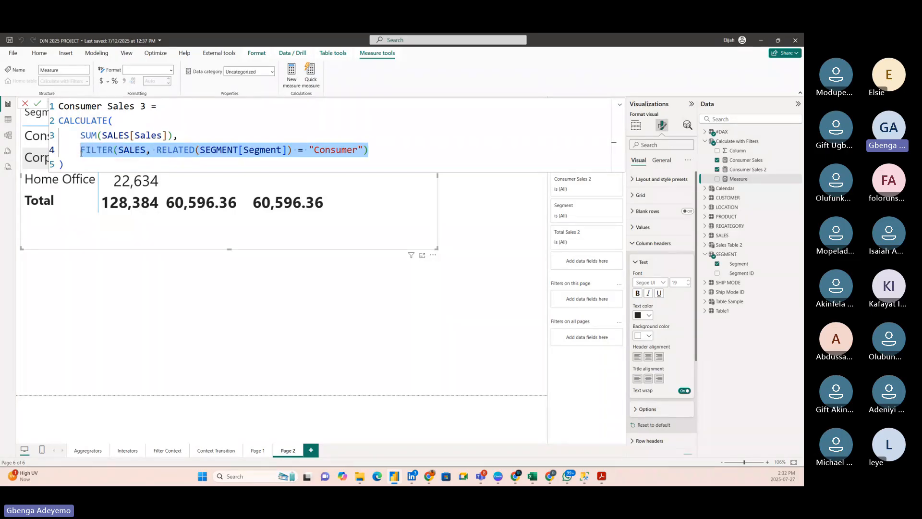
pyautogui.press('BackSpace')
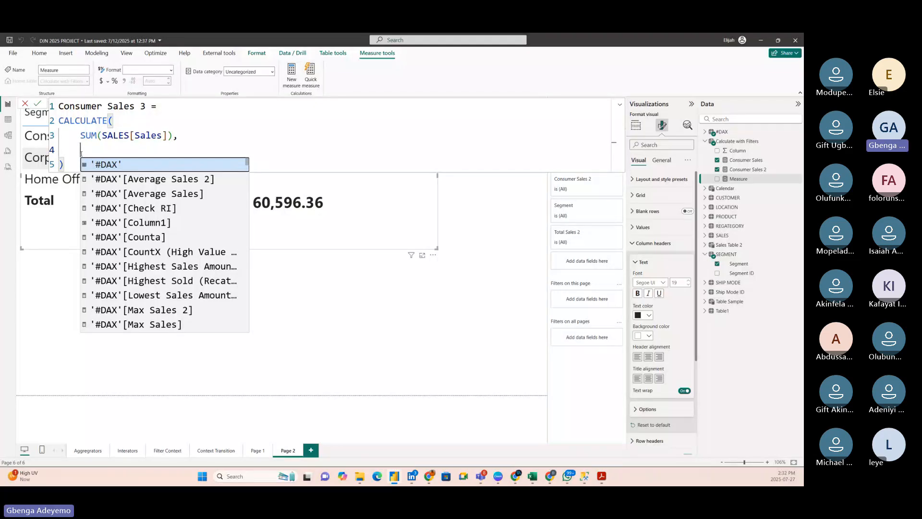
pyautogui.write('filter')
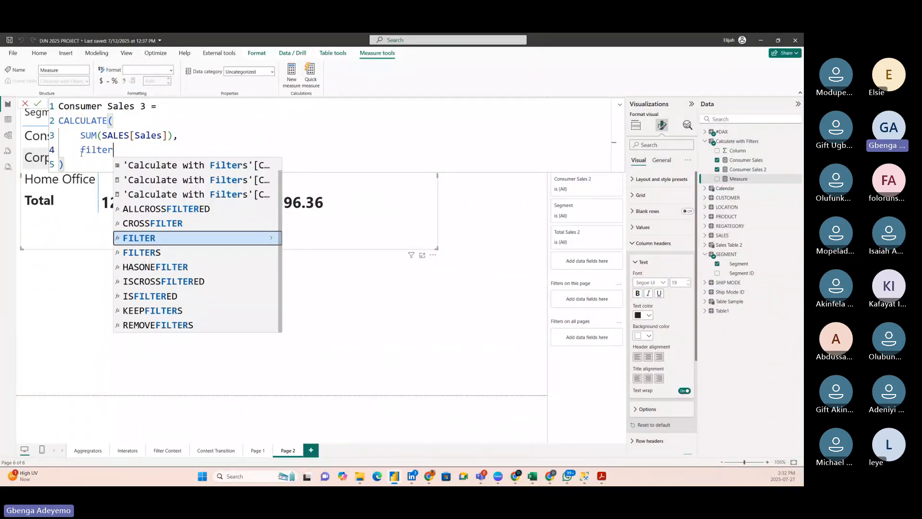
pyautogui.write('(sales')
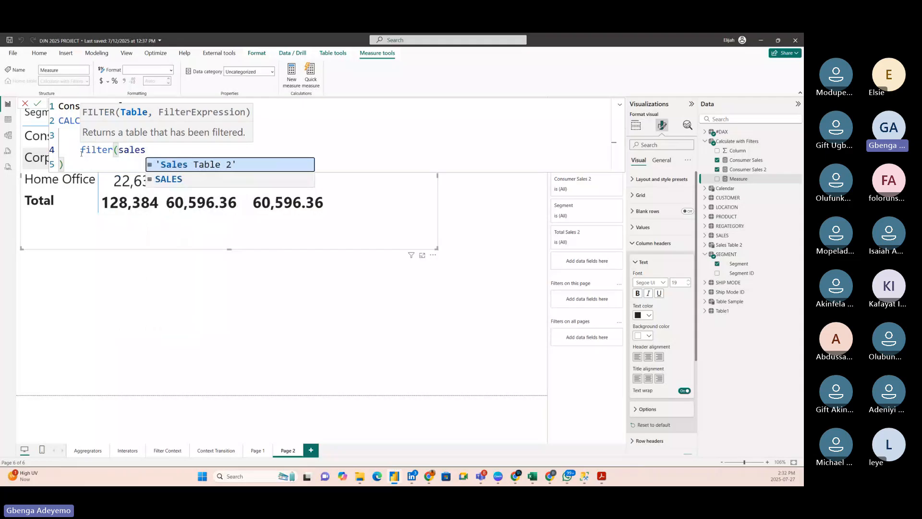
pyautogui.press('Down')
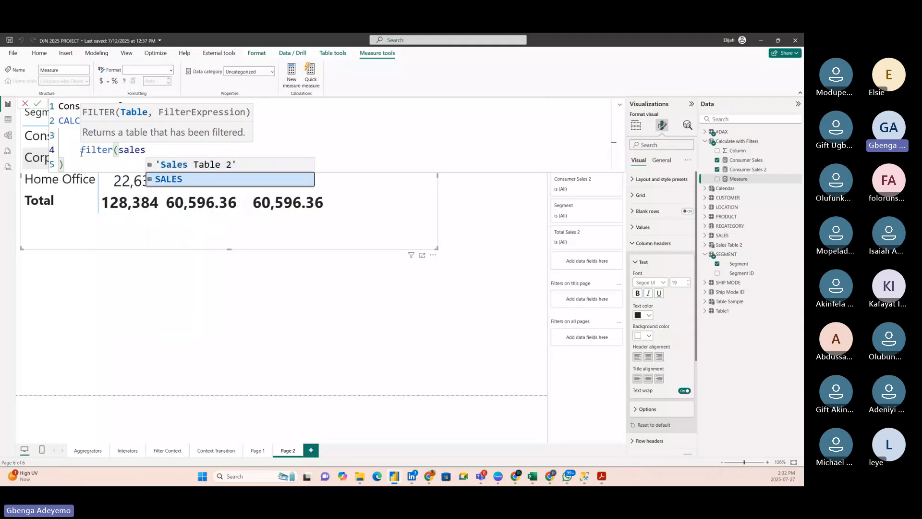
pyautogui.press('Tab')
pyautogui.write(', ')
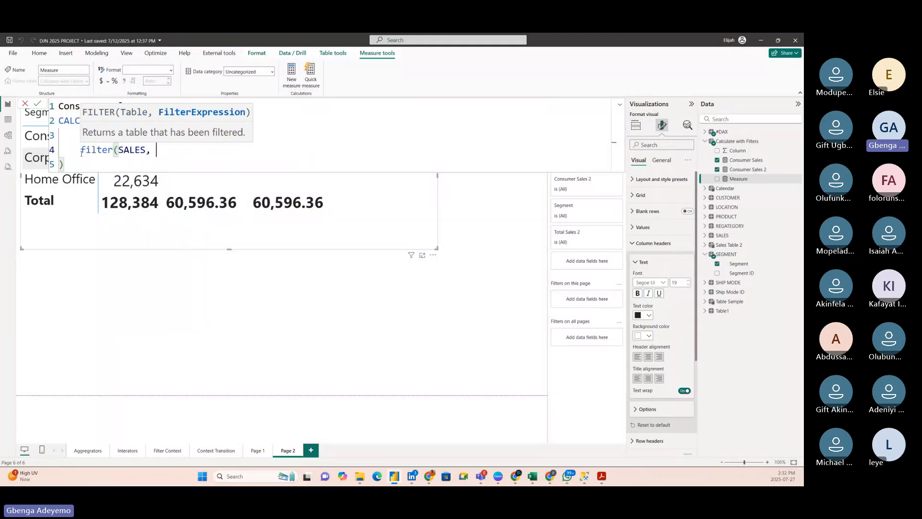
pyautogui.write('sal')
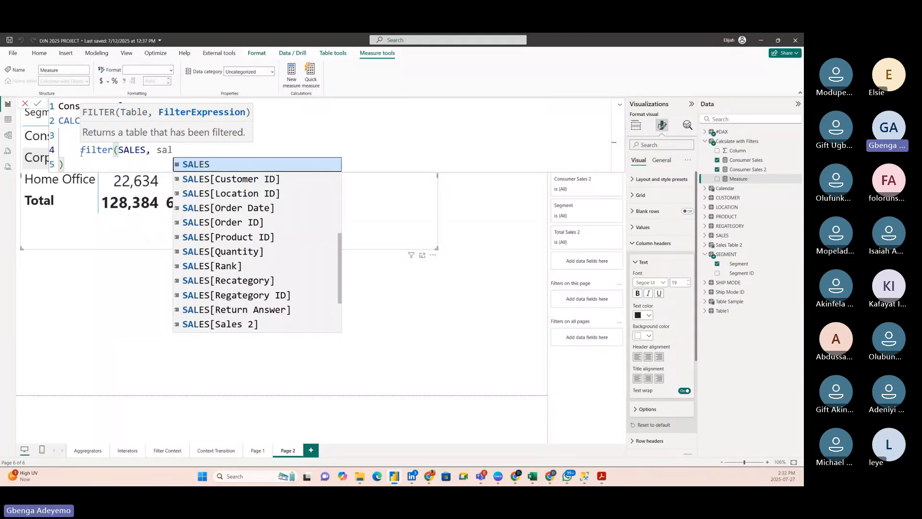
pyautogui.press('BackSpace')
pyautogui.press('BackSpace')
pyautogui.write('egment')
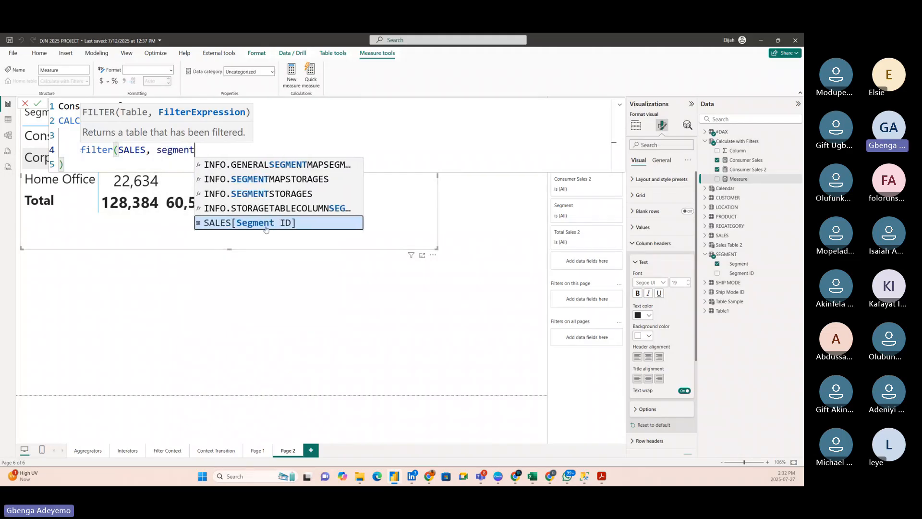
pyautogui.click(273, 225)
pyautogui.write('-')
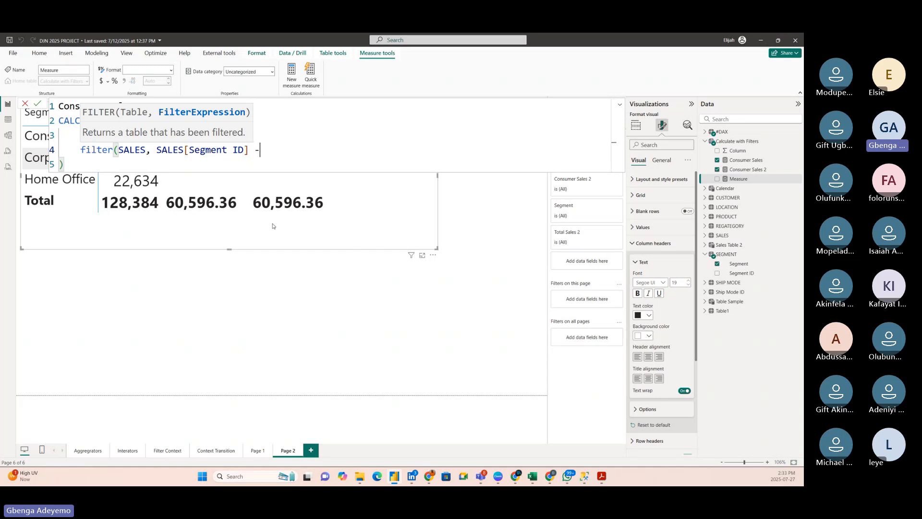
pyautogui.press('BackSpace')
pyautogui.write('= 1')
# Step: Wrap the SALES table argument of the FILTER in Consumer Sales 3 in the ALL function
pyautogui.click(120, 150)
pyautogui.write('all')
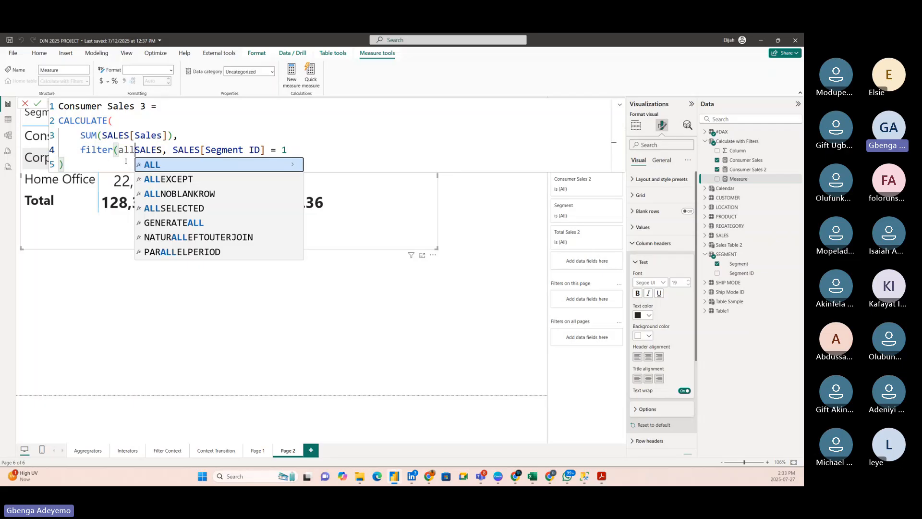
pyautogui.write('(')
pyautogui.click(272, 151)
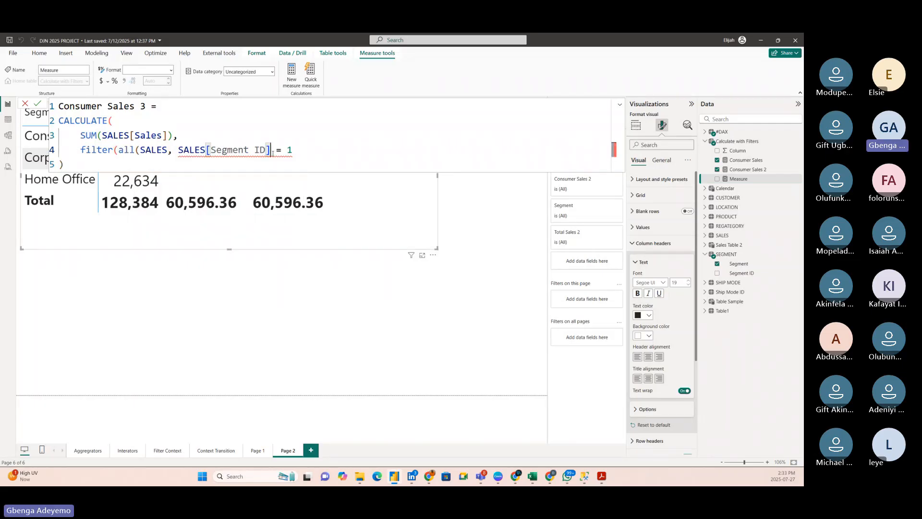
pyautogui.write(')')
pyautogui.press('BackSpace')
pyautogui.click(169, 150)
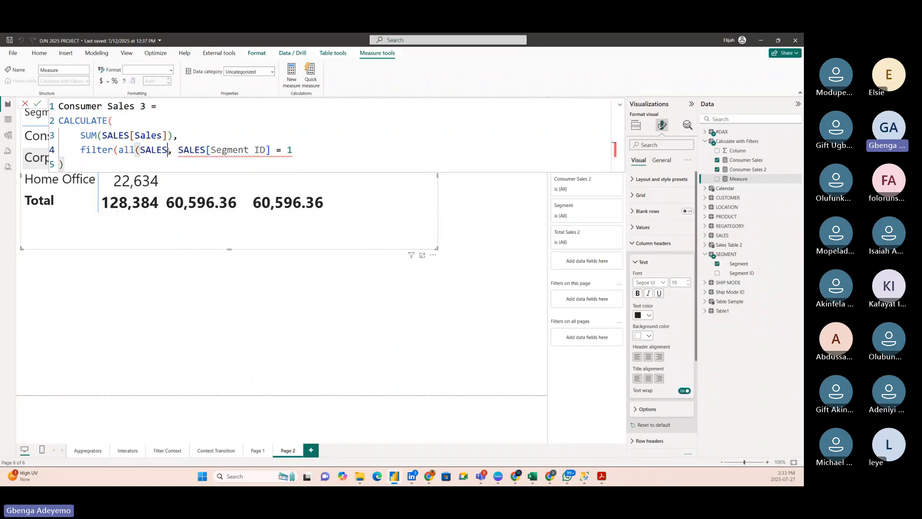
pyautogui.write(')')
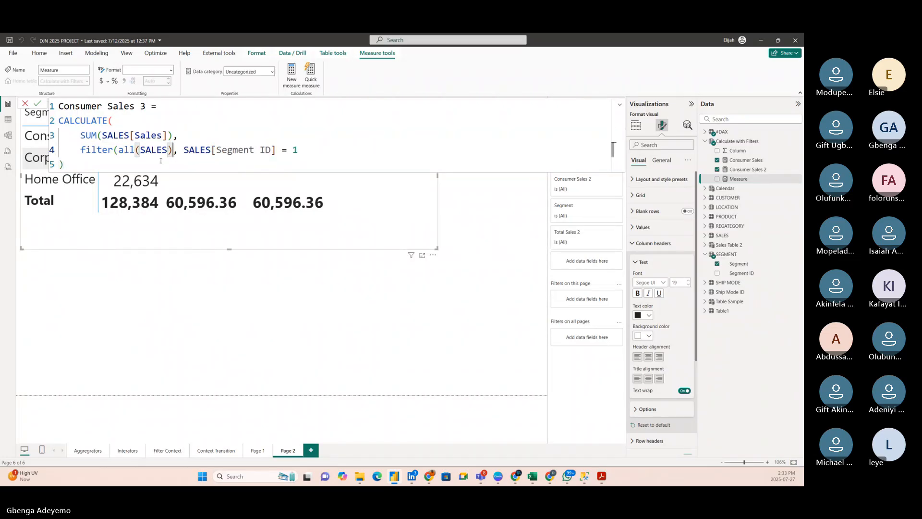
# Step: Add the missing closing parenthesis at the end of Consumer Sales 3, commit the measure and close its formula
pyautogui.click(143, 161)
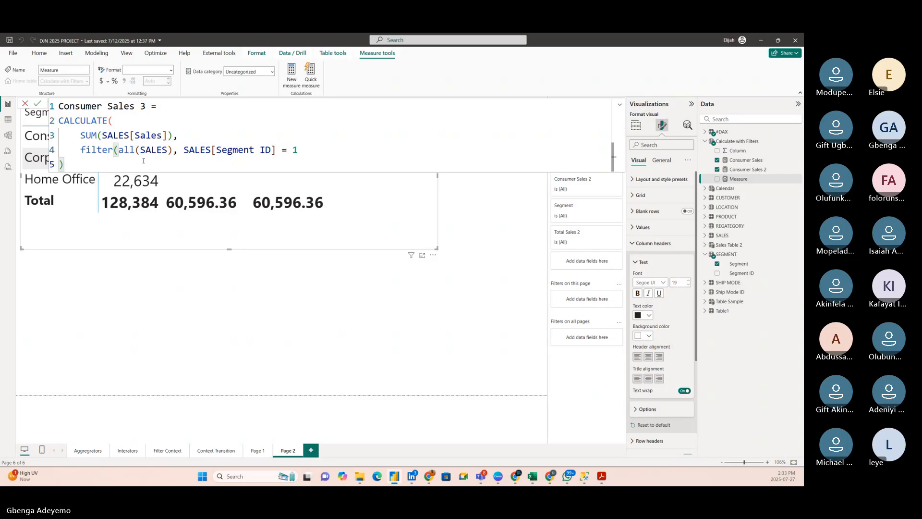
pyautogui.write(')')
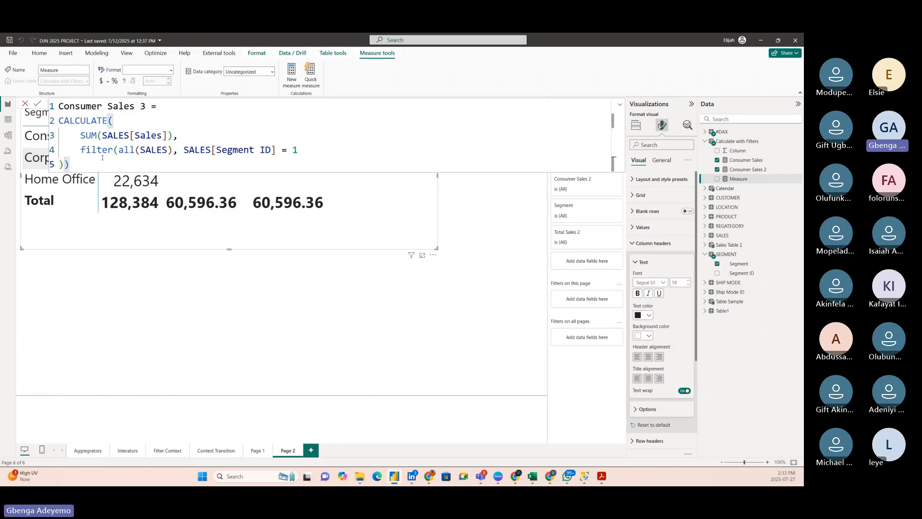
pyautogui.press('Return')
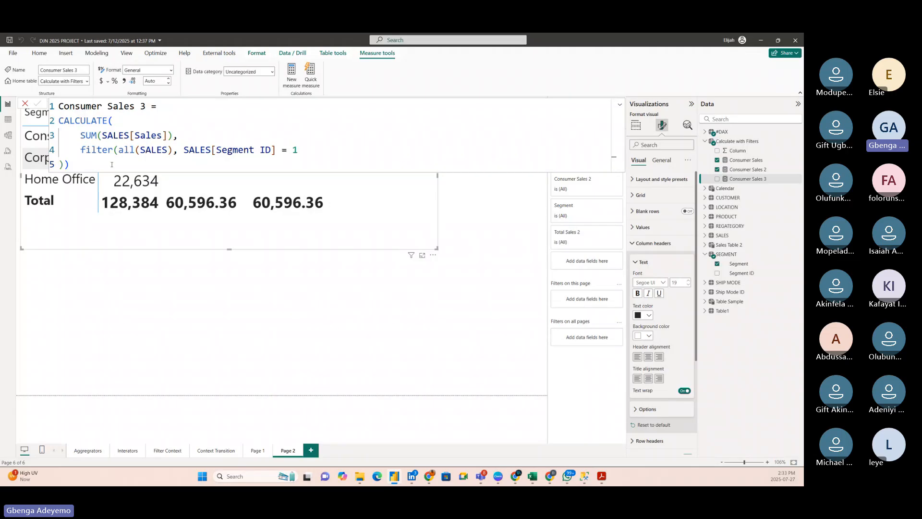
pyautogui.click(76, 190)
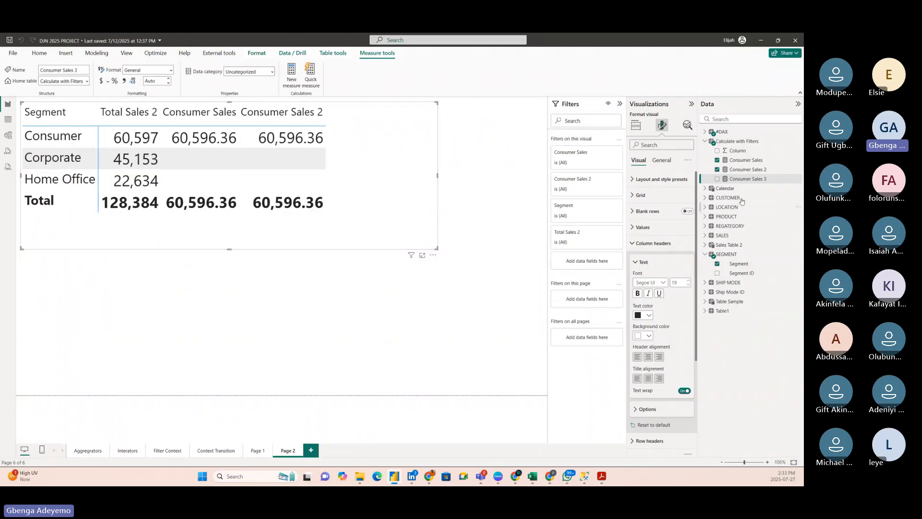
# Step: Add Consumer Sales 3 to the matrix and slightly reduce the visual's width and height
pyautogui.click(757, 179)
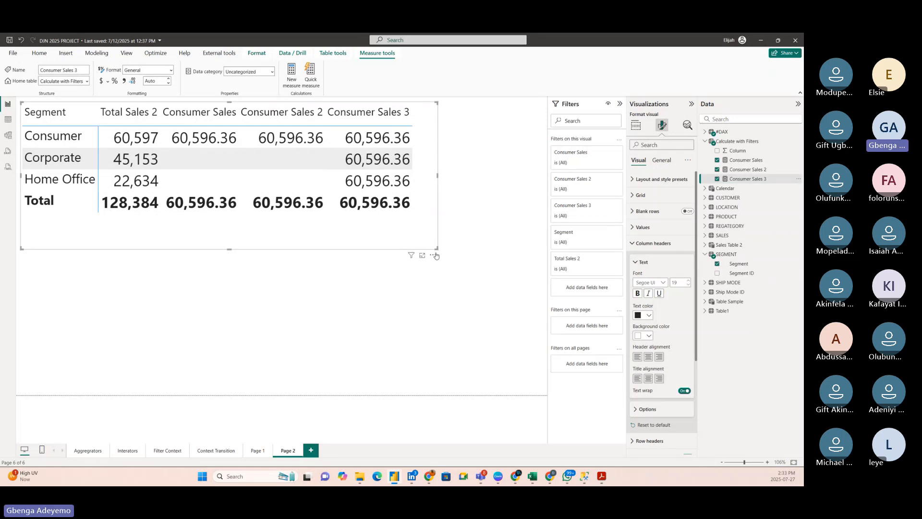
pyautogui.moveTo(437, 249); pyautogui.dragTo(425, 253)
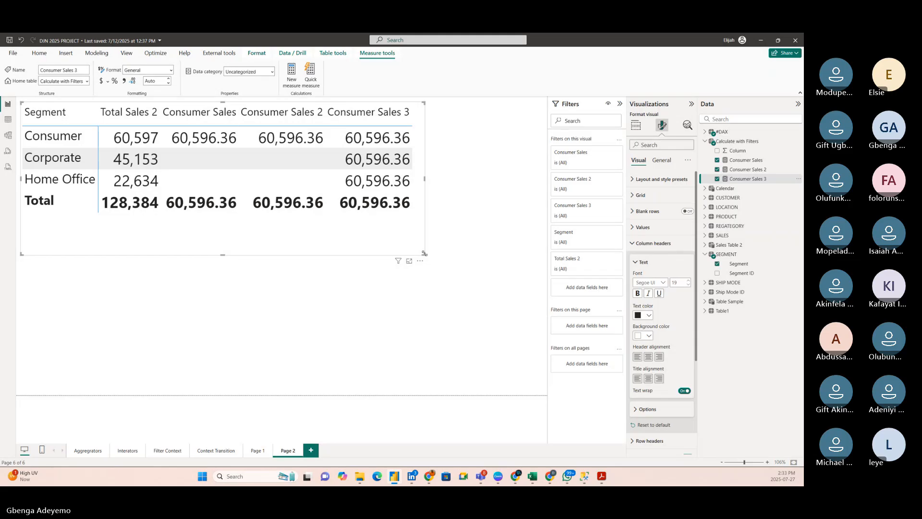
pyautogui.moveTo(424, 253); pyautogui.dragTo(428, 234)
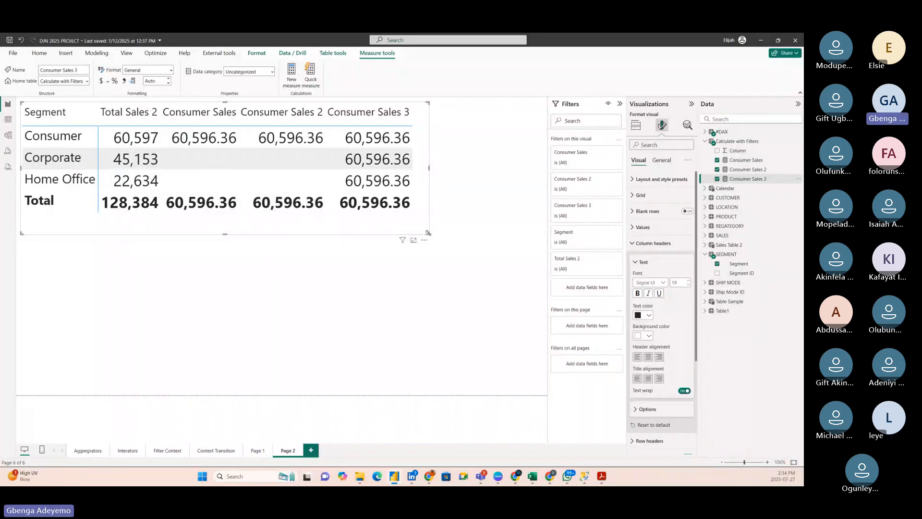
pyautogui.moveTo(428, 233); pyautogui.dragTo(429, 247)
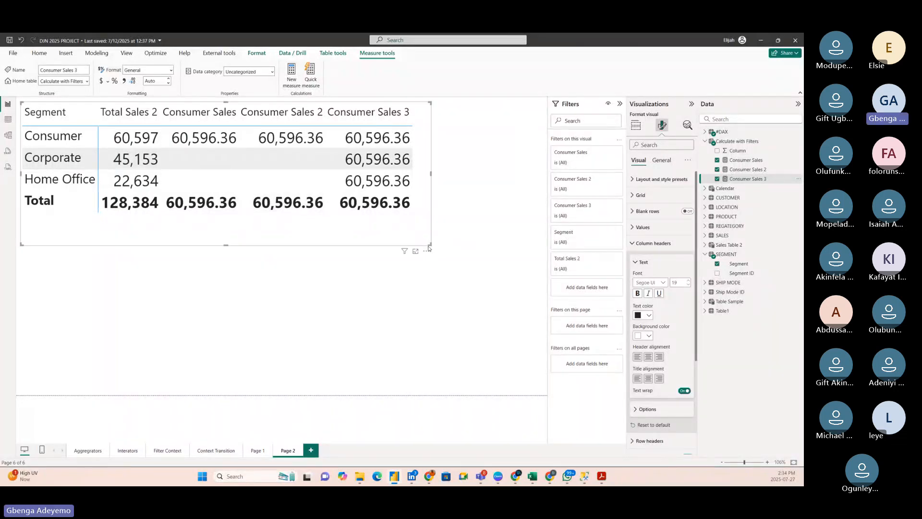
# Step: Open the Consumer Sales 3 formula, highlight its ALL filter, and move the matrix below the formula so both can be read together
pyautogui.click(748, 170)
pyautogui.click(752, 179)
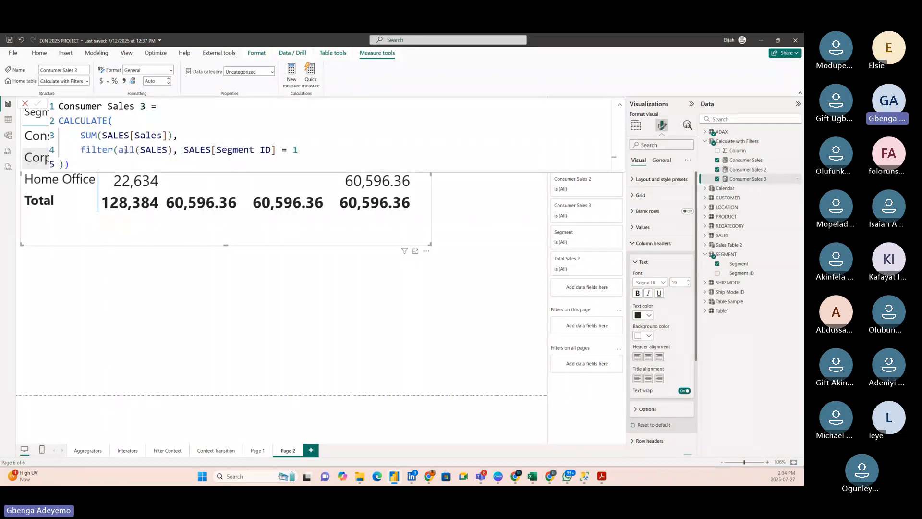
pyautogui.moveTo(119, 150); pyautogui.dragTo(135, 151)
pyautogui.click(312, 140)
pyautogui.click(305, 151)
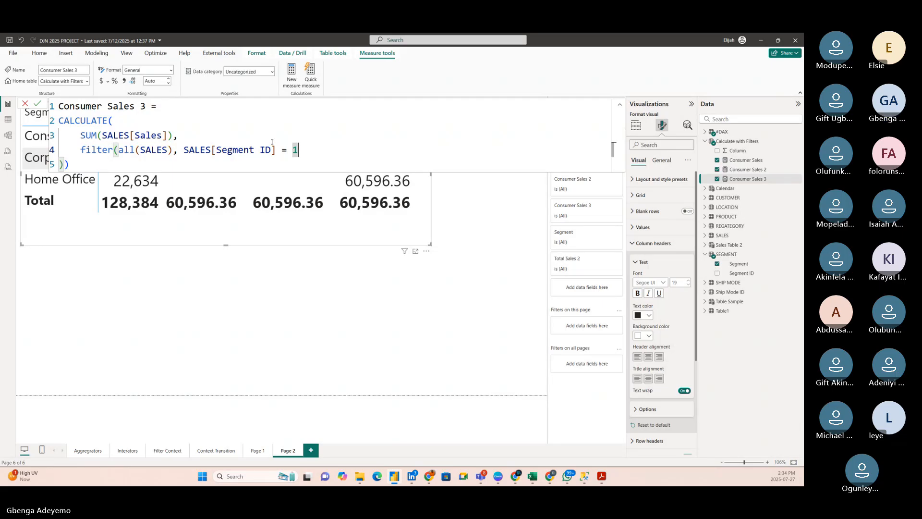
pyautogui.click(231, 281)
pyautogui.moveTo(231, 282); pyautogui.dragTo(245, 353)
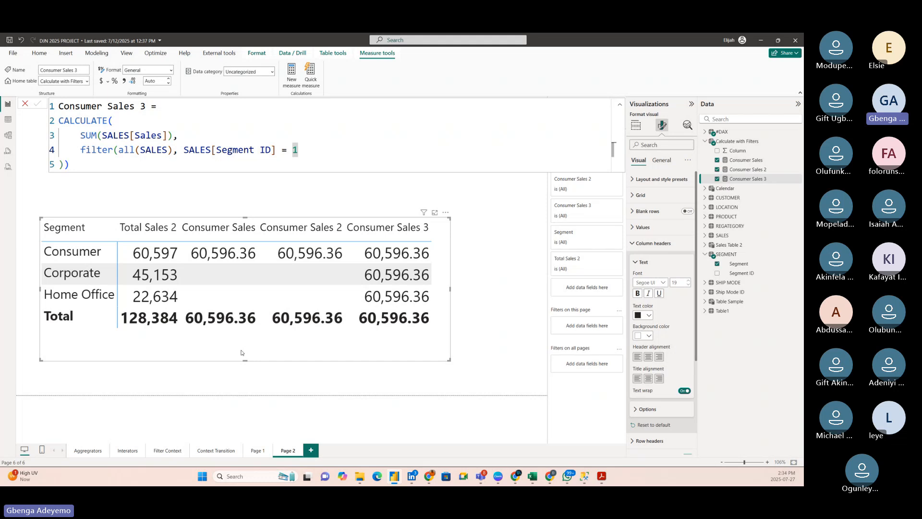
pyautogui.moveTo(238, 353); pyautogui.dragTo(222, 344)
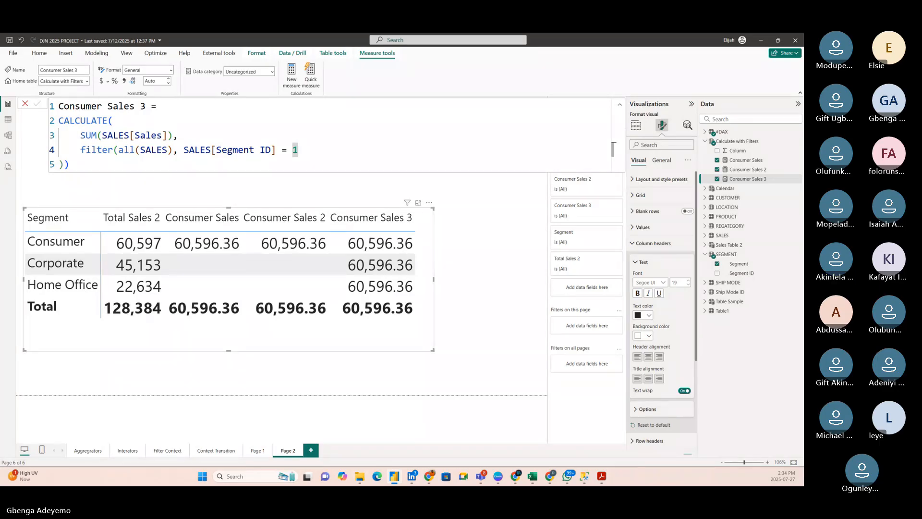
# Step: Compare the formulas of Consumer Sales, Consumer Sales 2 and Consumer Sales 3 with their per-segment values in the matrix
pyautogui.click(132, 265)
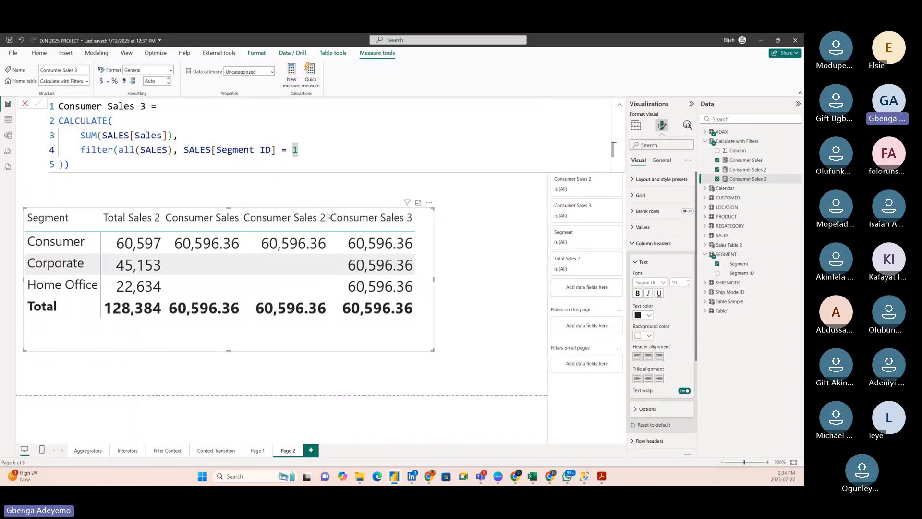
pyautogui.click(263, 274)
pyautogui.click(757, 162)
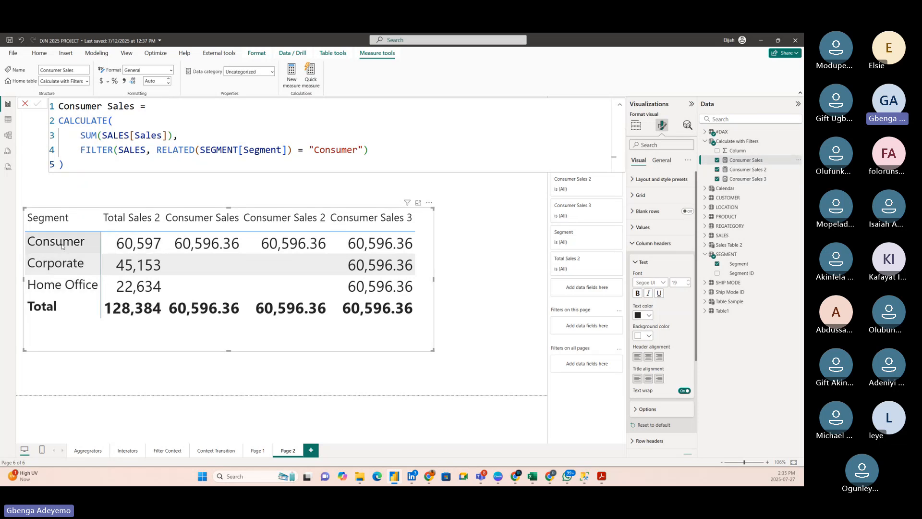
pyautogui.click(123, 169)
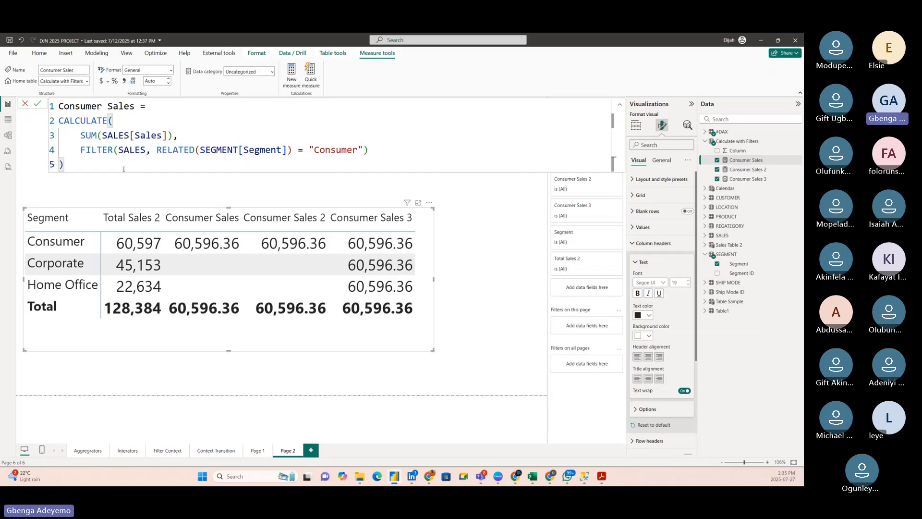
pyautogui.click(743, 172)
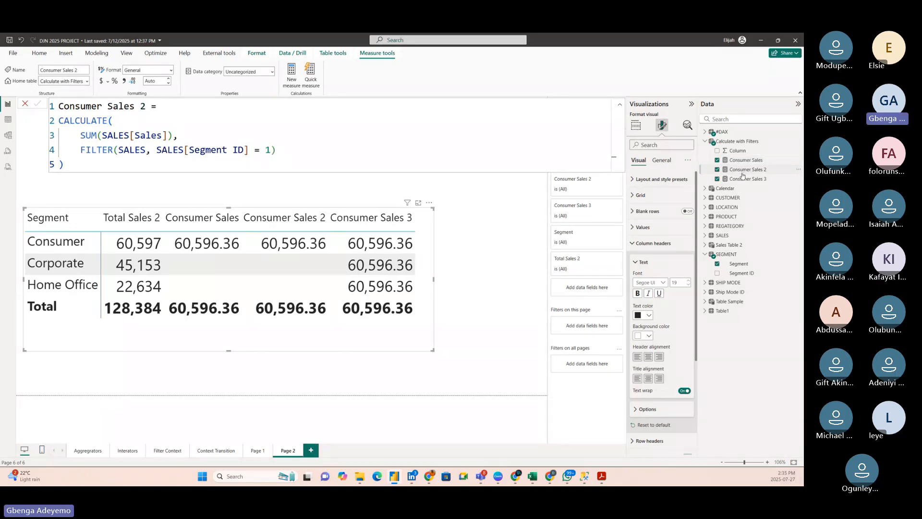
pyautogui.click(281, 151)
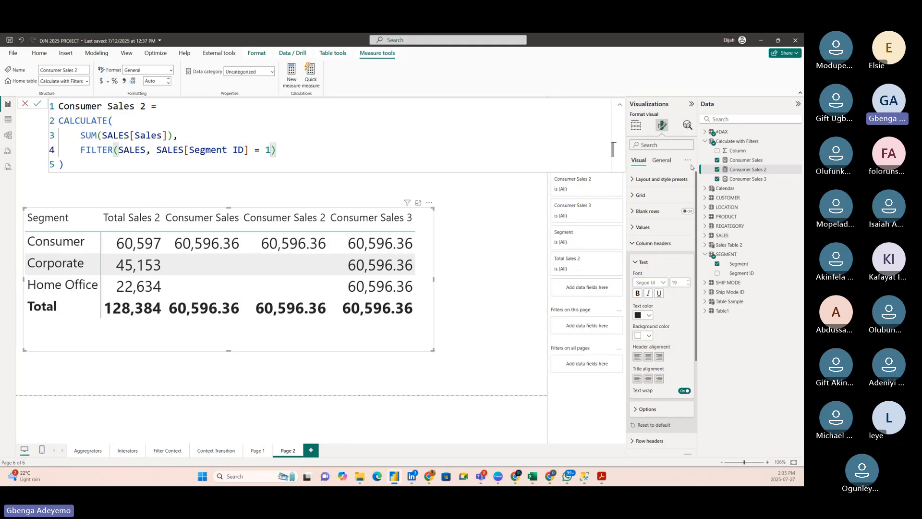
pyautogui.click(749, 178)
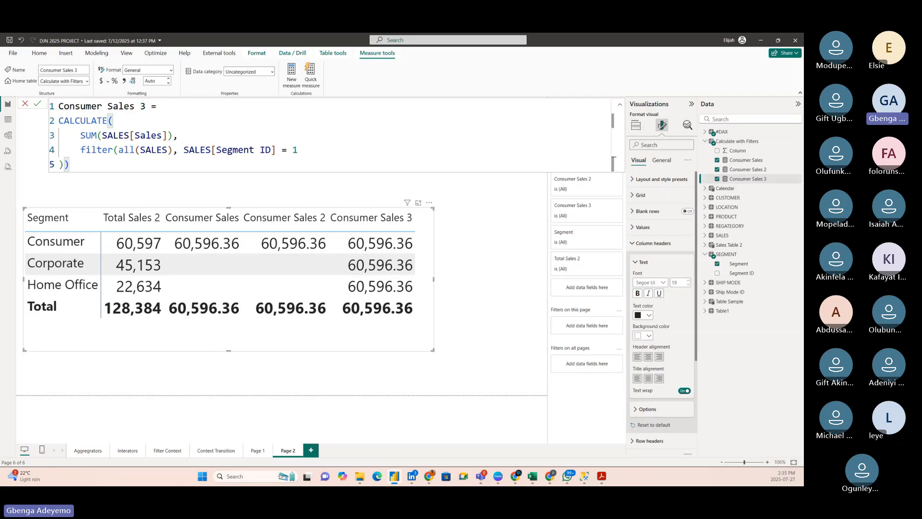
pyautogui.doubleClick(136, 150)
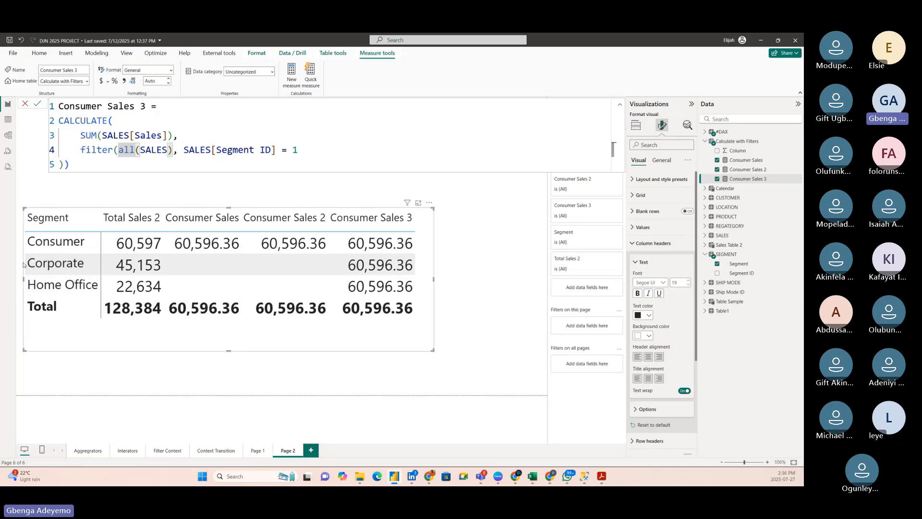
pyautogui.click(63, 338)
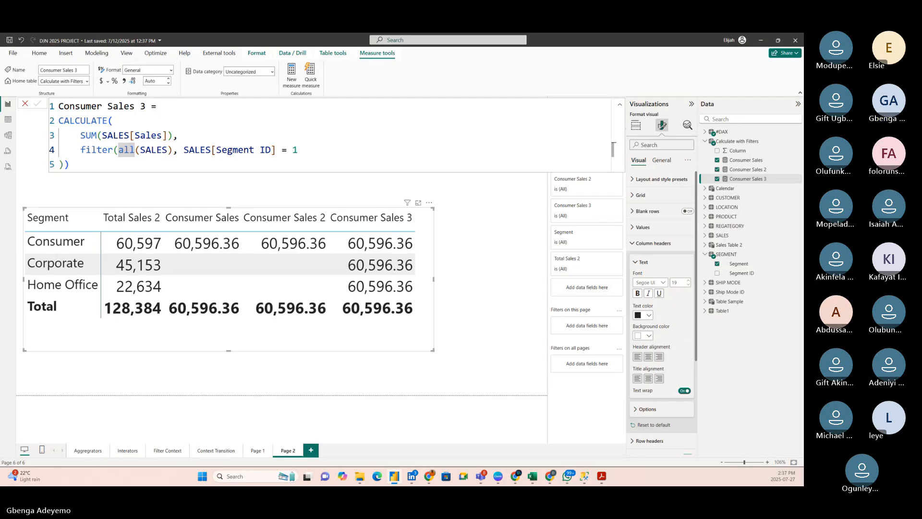
# Step: Close the measure formula, move the matrix back to the top of the canvas and deselect it
pyautogui.click(25, 103)
pyautogui.moveTo(195, 331); pyautogui.dragTo(195, 241)
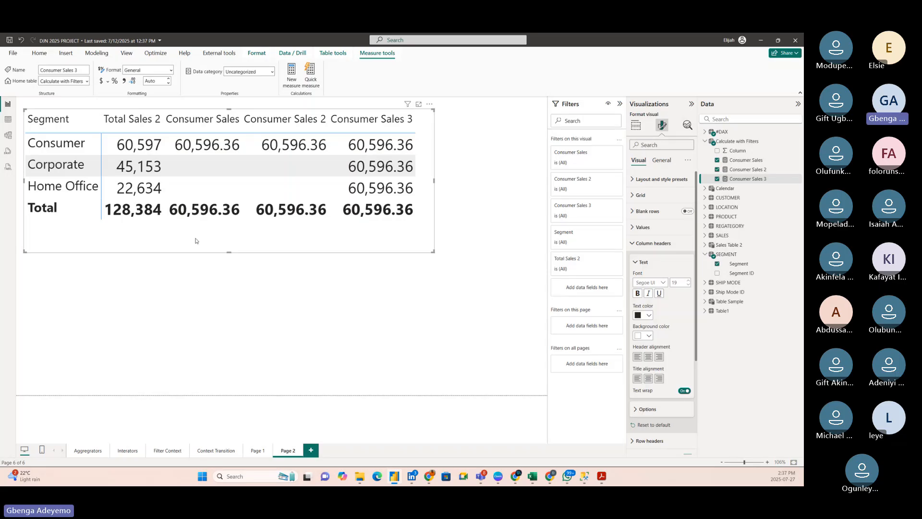
pyautogui.click(159, 285)
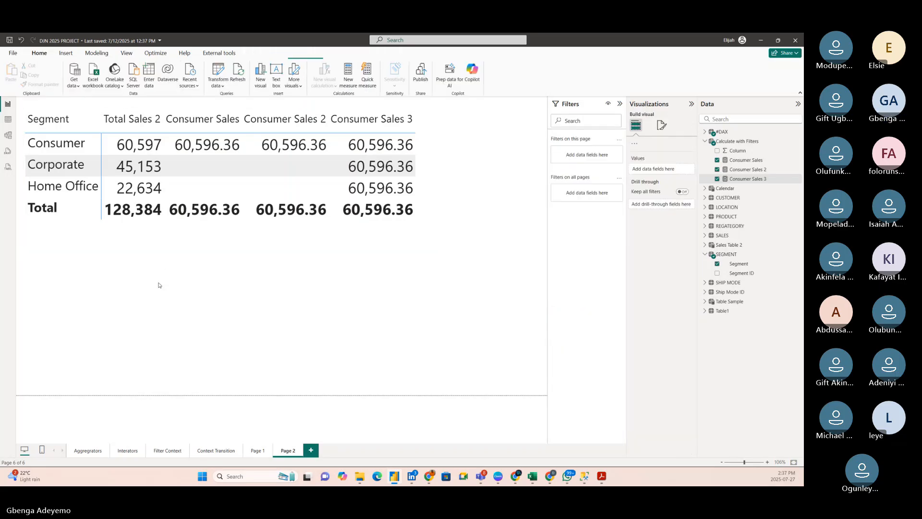
# Step: Duplicate the matrix and place the copy directly below the original
pyautogui.click(244, 246)
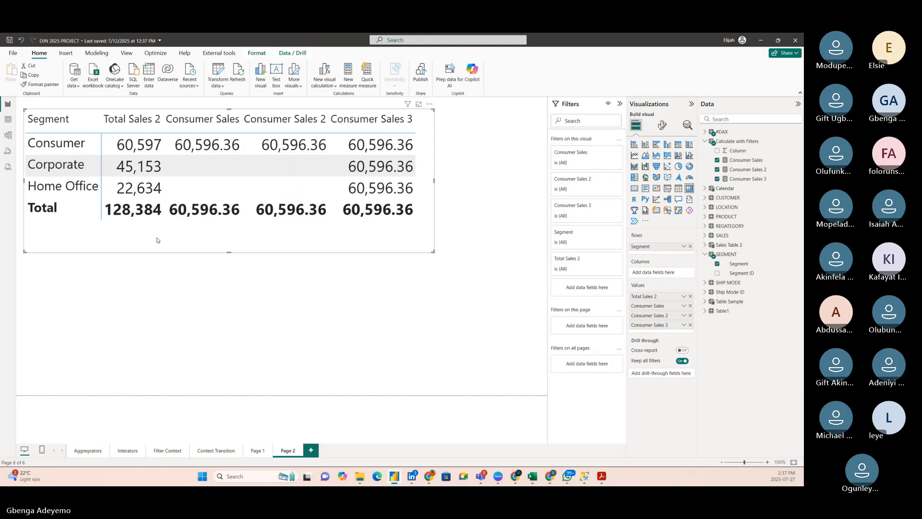
pyautogui.hotkey('ctrl', 'c')
pyautogui.hotkey('ctrl', 'v')
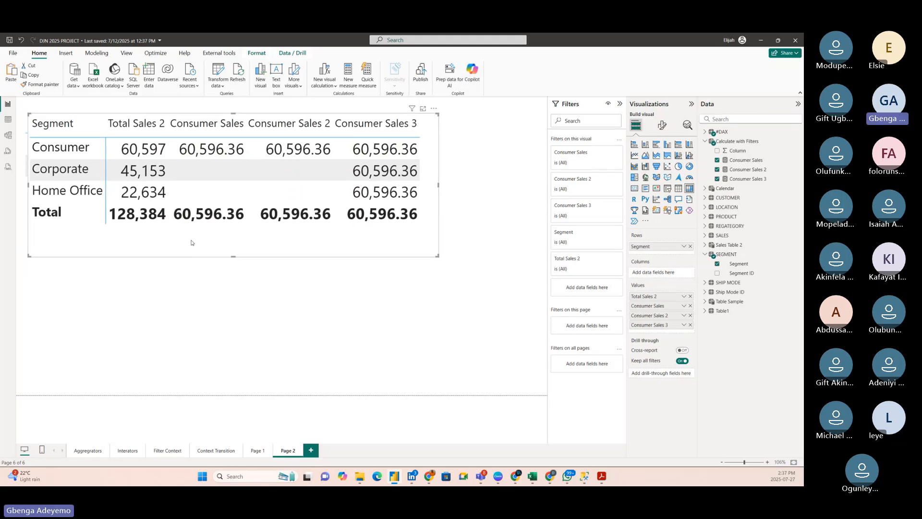
pyautogui.moveTo(192, 242); pyautogui.dragTo(196, 379)
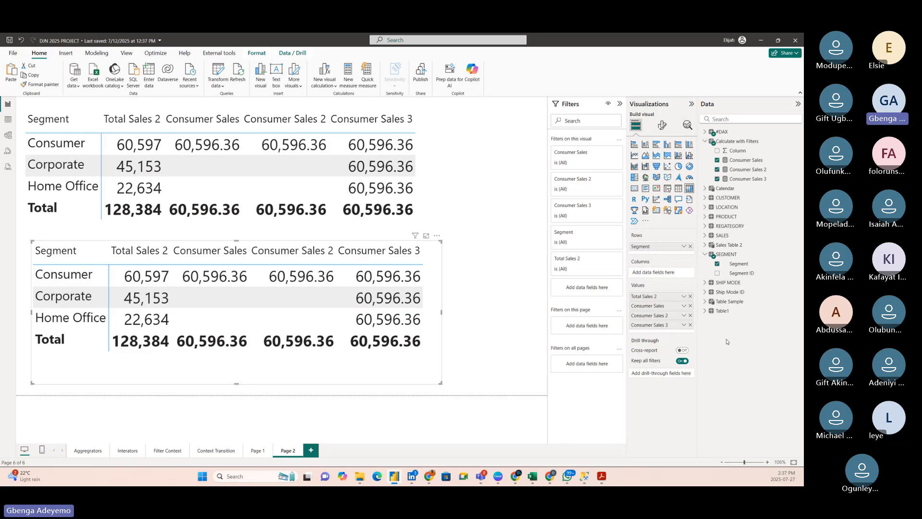
# Step: Remove all three Consumer Sales measures from the duplicated matrix, leaving Total Sales 2, and nudge the visual slightly up
pyautogui.click(690, 316)
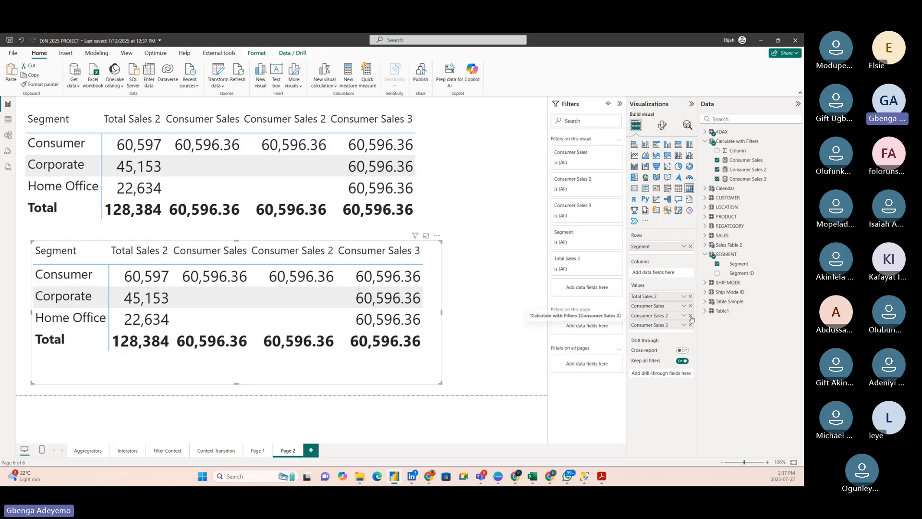
pyautogui.click(691, 316)
pyautogui.click(690, 306)
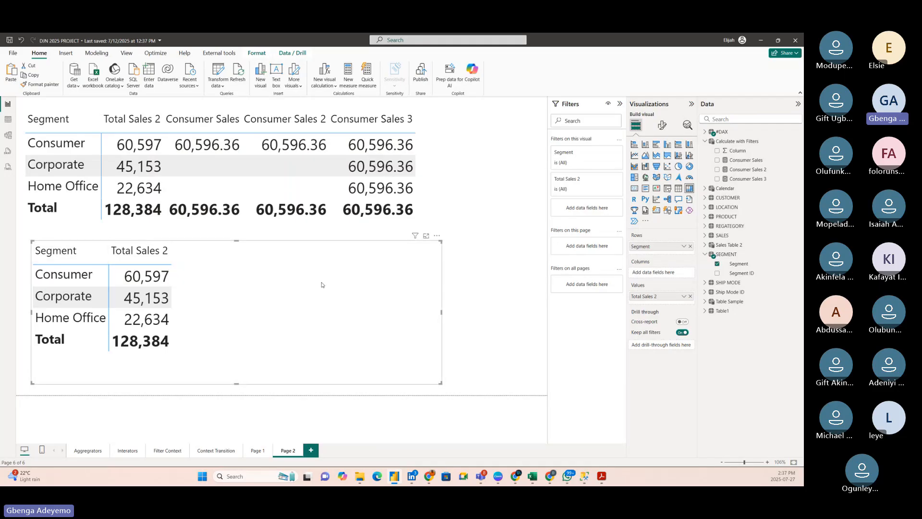
pyautogui.moveTo(271, 332)
pyautogui.mouseDown()
pyautogui.moveTo(291, 328)
pyautogui.moveTo(267, 328)
pyautogui.mouseUp()
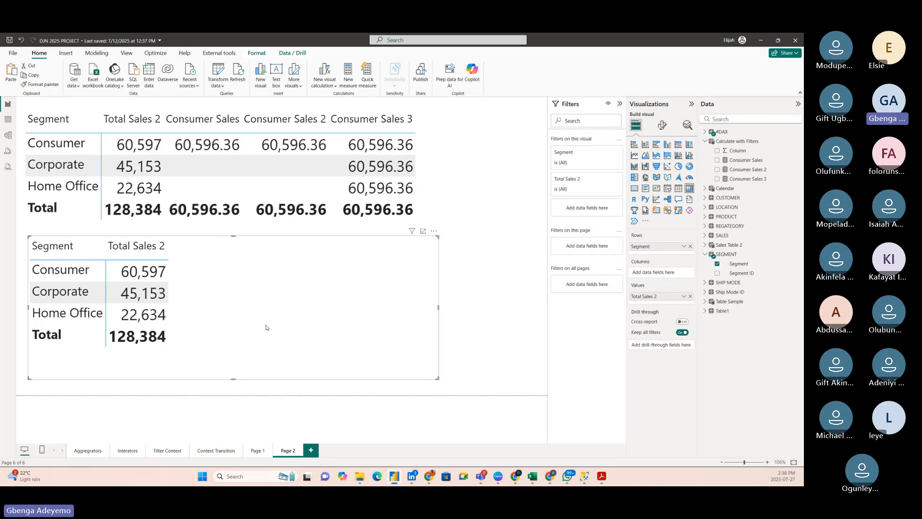
# Step: Switch to the data model diagram and examine the relationships between SALES and its surrounding tables
pyautogui.click(4, 139)
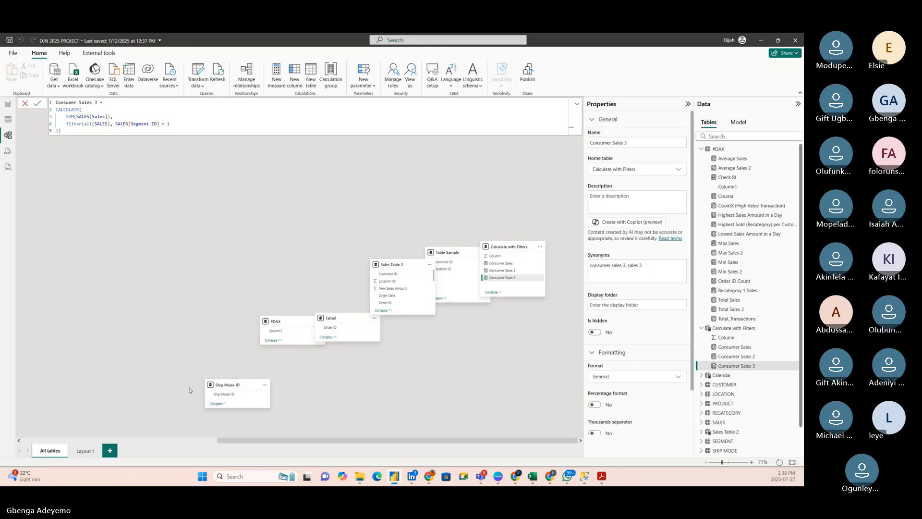
pyautogui.click(147, 441)
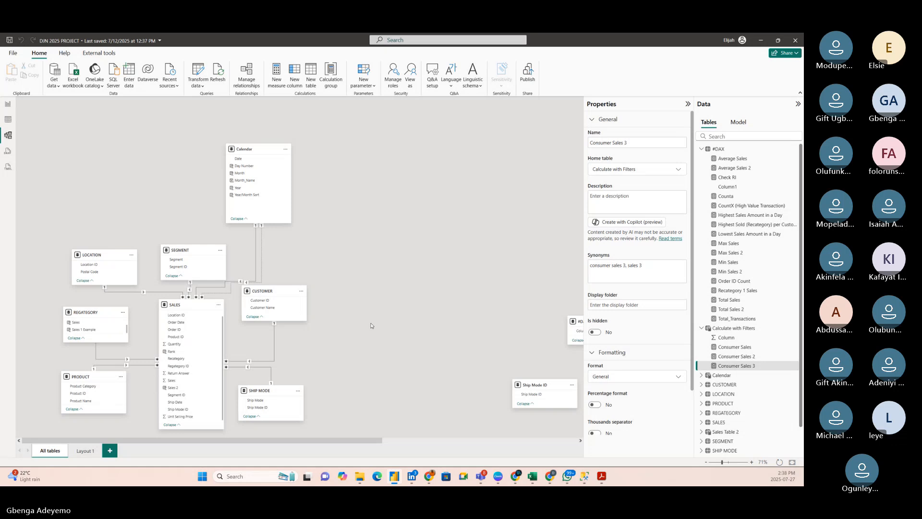
pyautogui.scroll(1, 371, 325)
pyautogui.hscroll(-2, 356, 302)
pyautogui.scroll(-1, 356, 303)
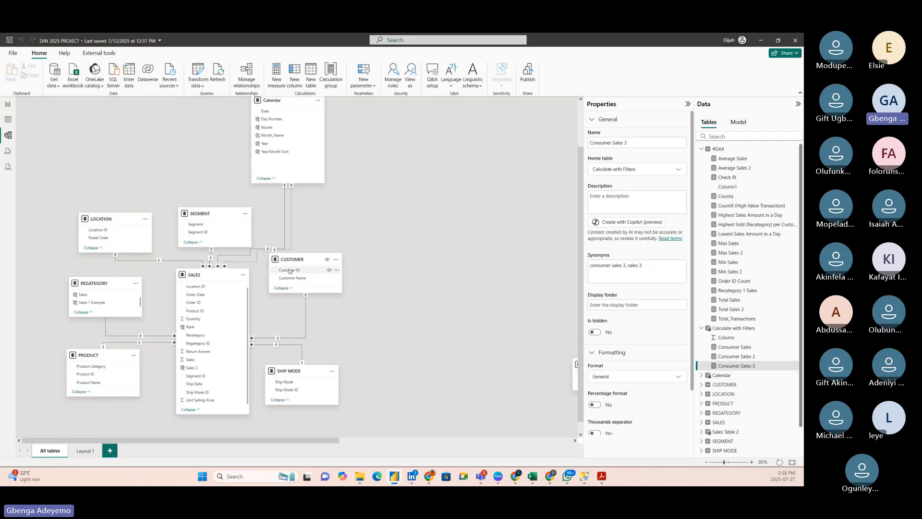
# Step: Rearrange the model diagram by shifting SALES slightly down and moving Calendar to the right of CUSTOMER
pyautogui.moveTo(198, 272); pyautogui.dragTo(201, 282)
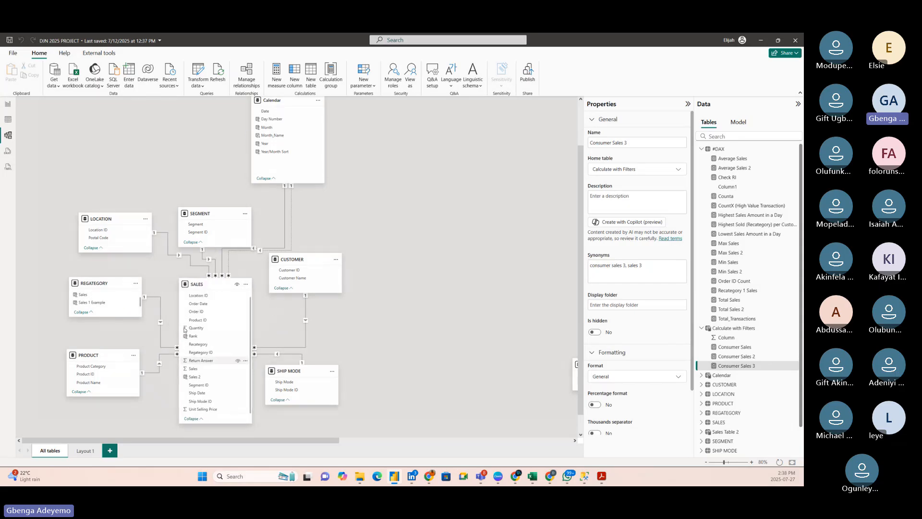
pyautogui.moveTo(277, 101); pyautogui.dragTo(388, 242)
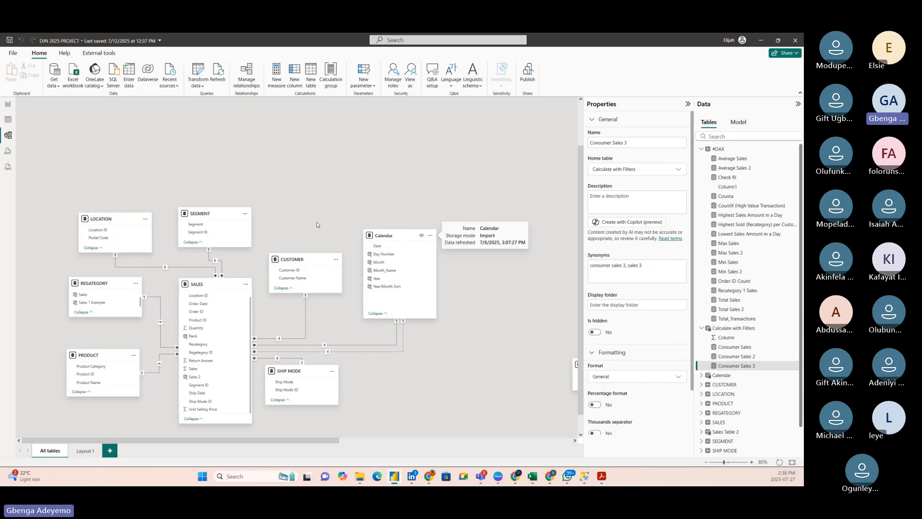
pyautogui.scroll(-1, 293, 229)
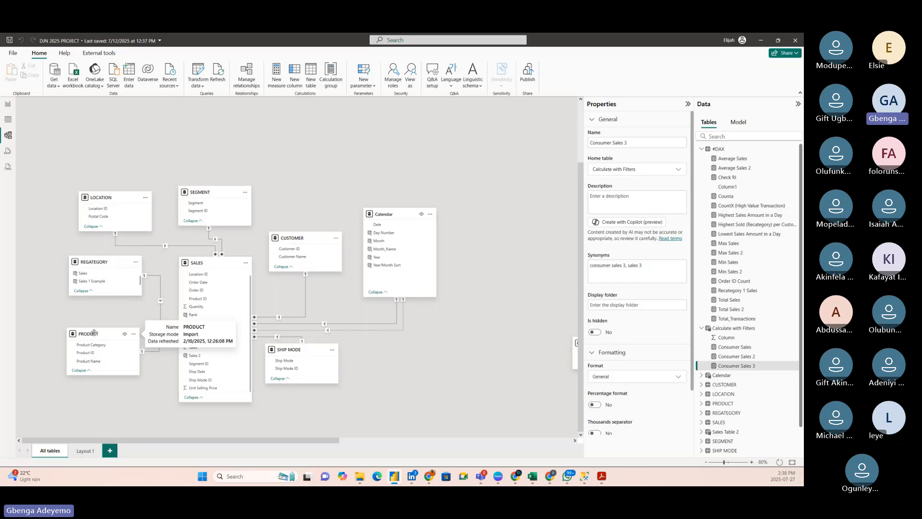
# Step: Examine how filters pass between the PRODUCT, CUSTOMER, SEGMENT and SALES tables in the diagram, nudging SEGMENT slightly up
pyautogui.click(303, 238)
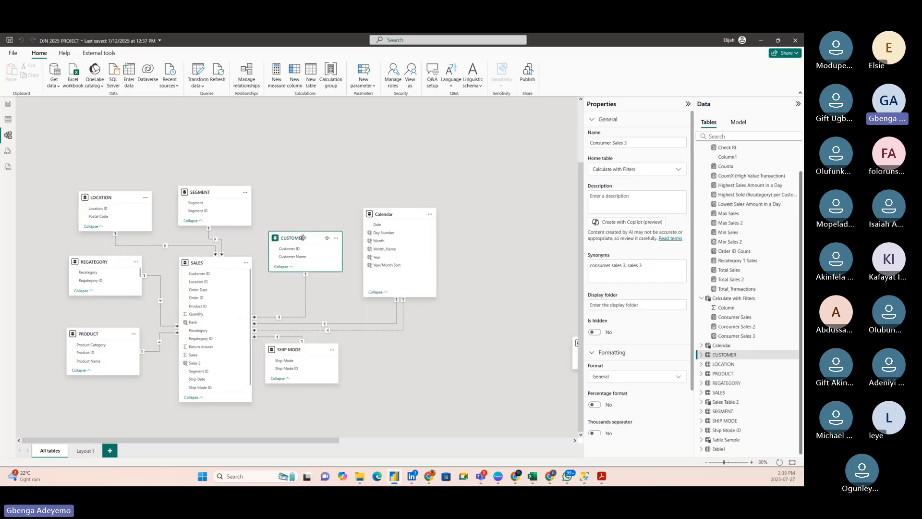
pyautogui.click(87, 336)
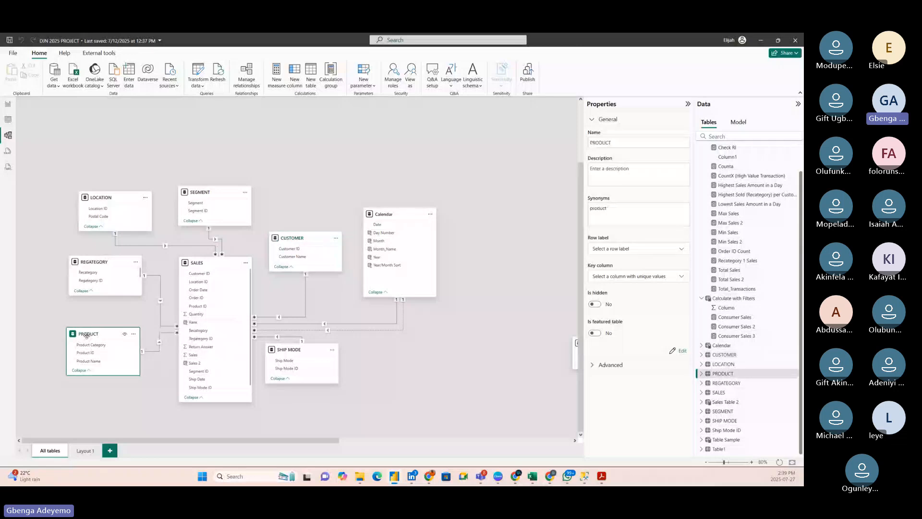
pyautogui.click(296, 238)
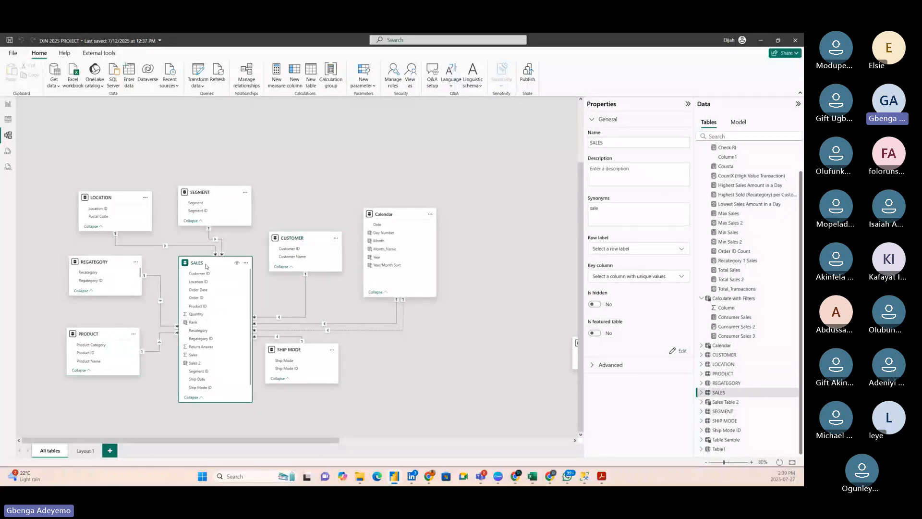
pyautogui.click(87, 335)
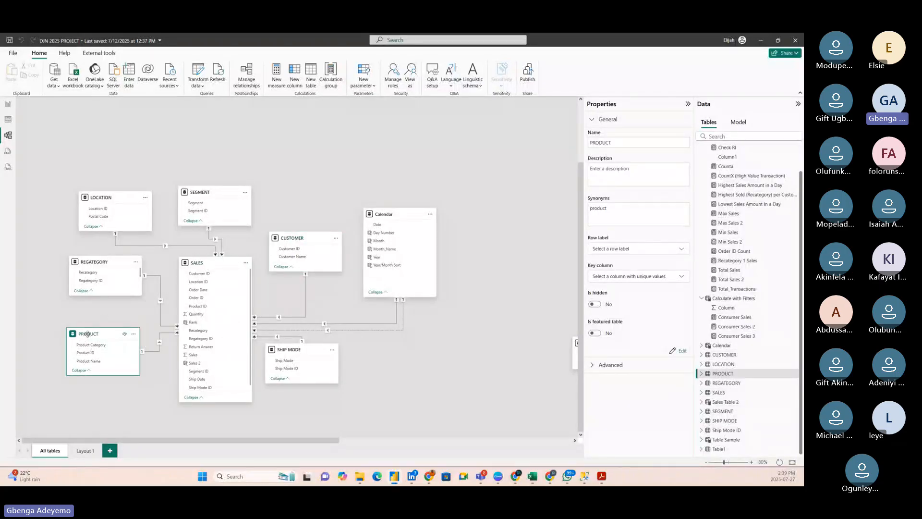
pyautogui.click(217, 263)
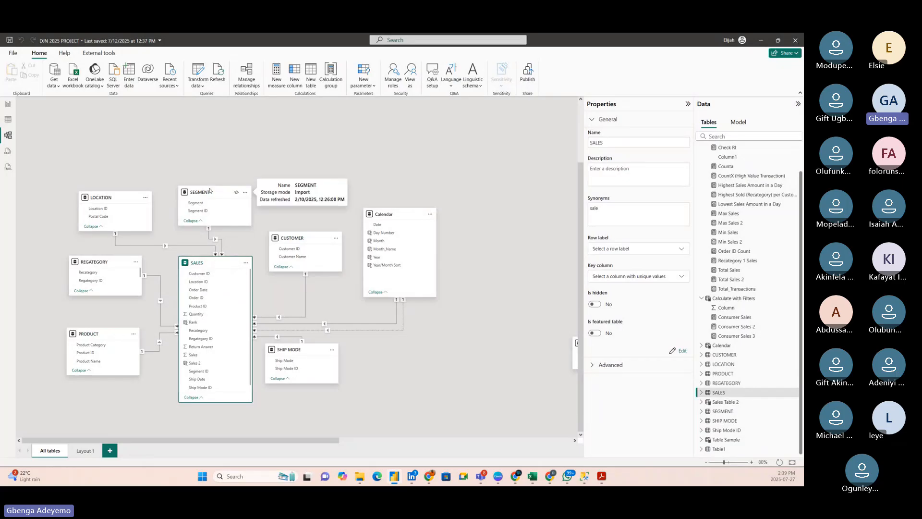
pyautogui.moveTo(209, 191); pyautogui.dragTo(210, 182)
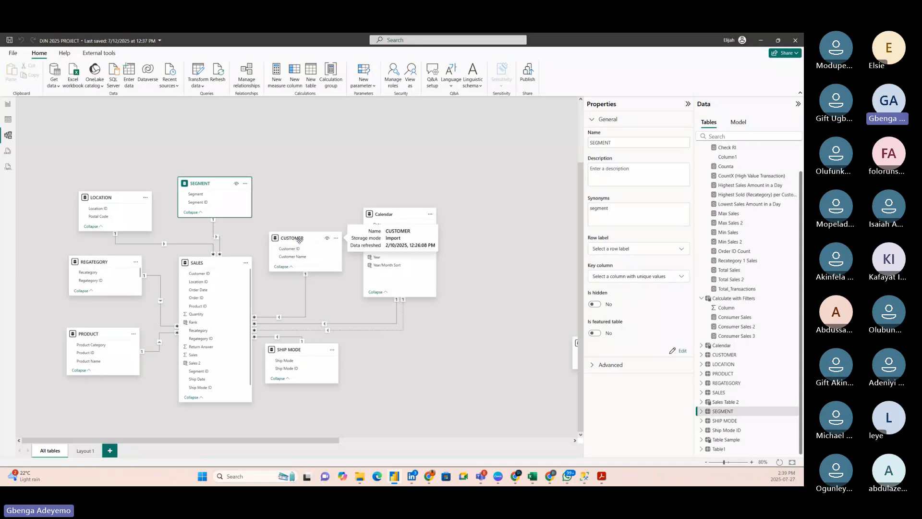
pyautogui.click(299, 239)
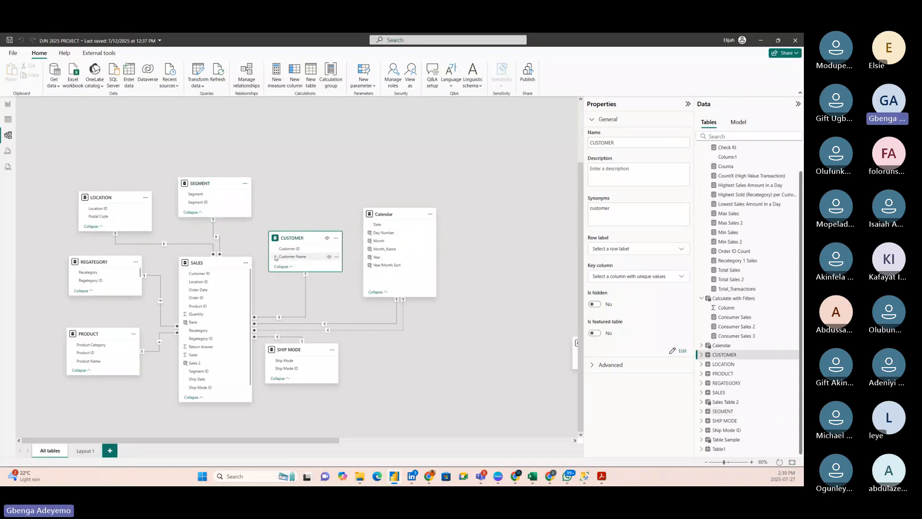
pyautogui.click(201, 184)
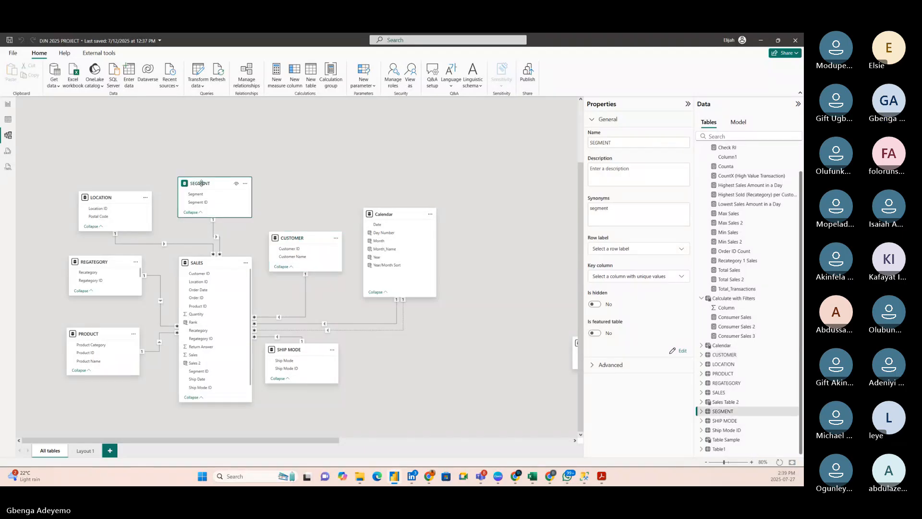
pyautogui.click(211, 265)
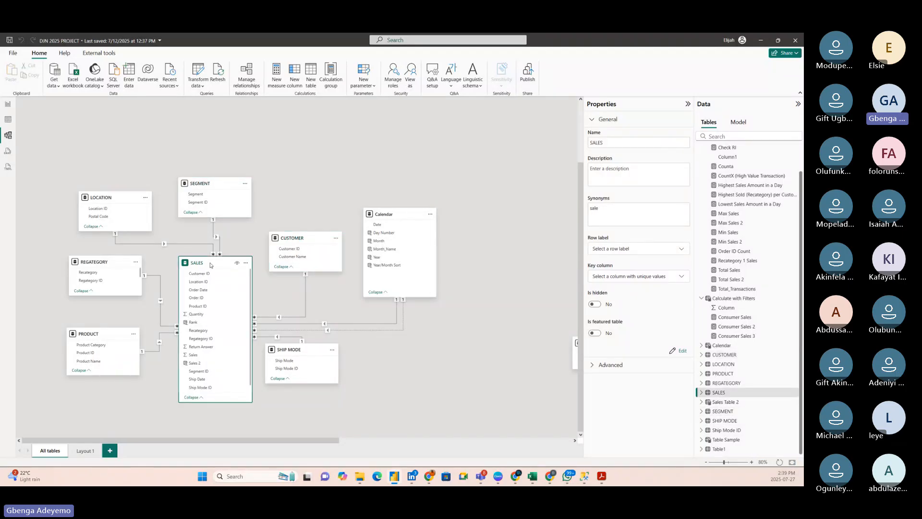
pyautogui.click(298, 237)
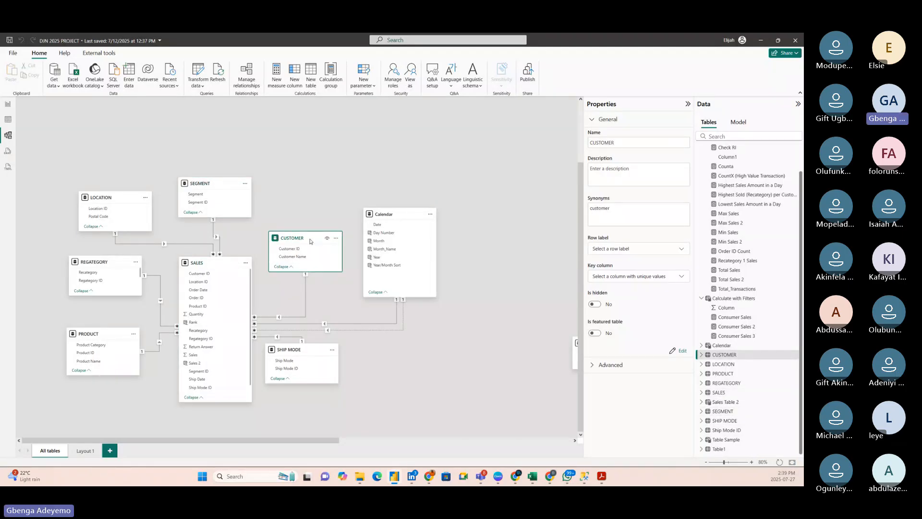
pyautogui.click(217, 264)
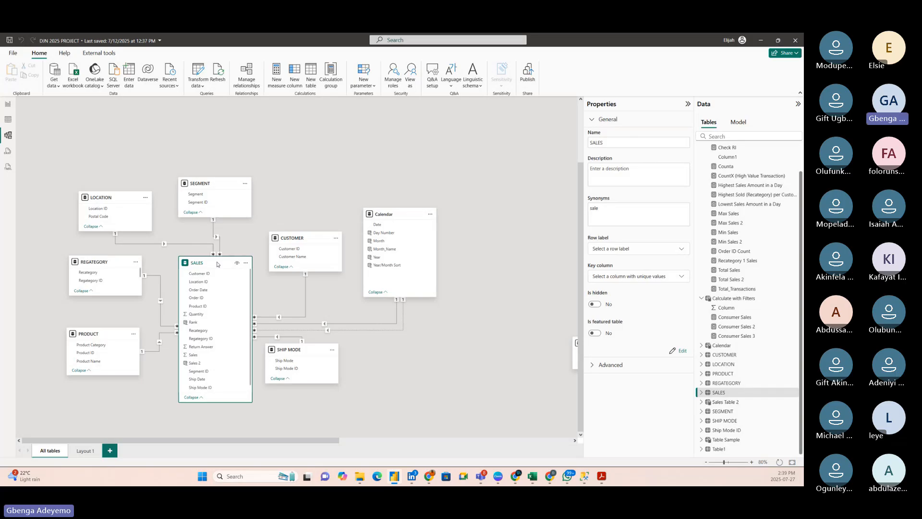
# Step: Return to the report page and remove Total Sales 2 from the lower matrix, nudging the visual slightly
pyautogui.click(7, 104)
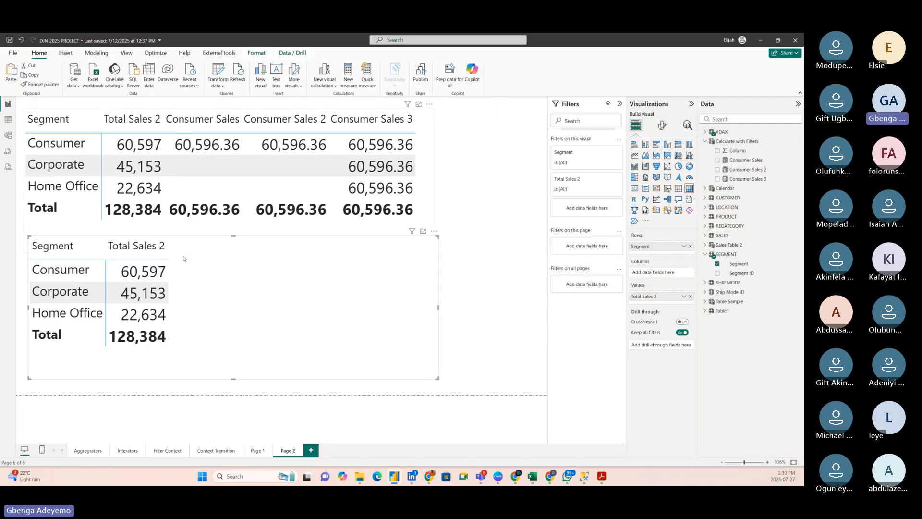
pyautogui.click(691, 296)
pyautogui.moveTo(244, 319); pyautogui.dragTo(248, 323)
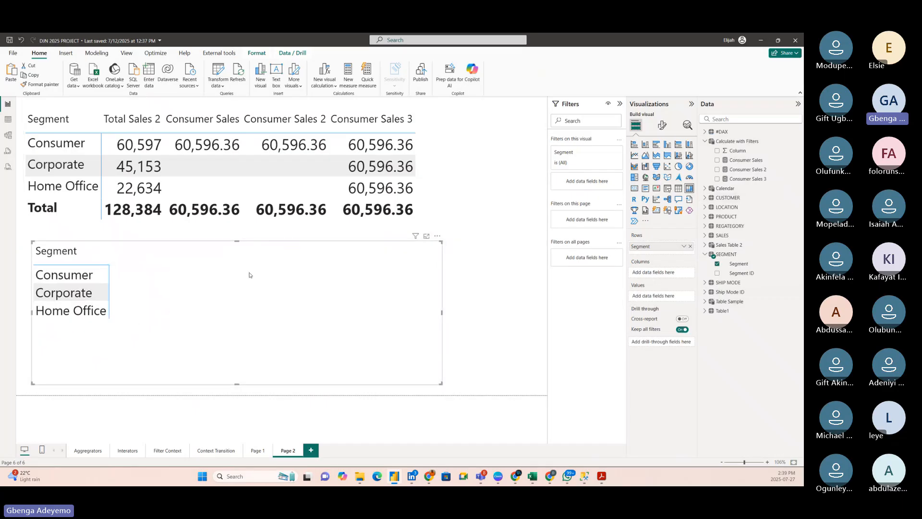
# Step: Add Customer ID from the CUSTOMER table to the lower matrix as a value and aggregate it by Count
pyautogui.click(706, 141)
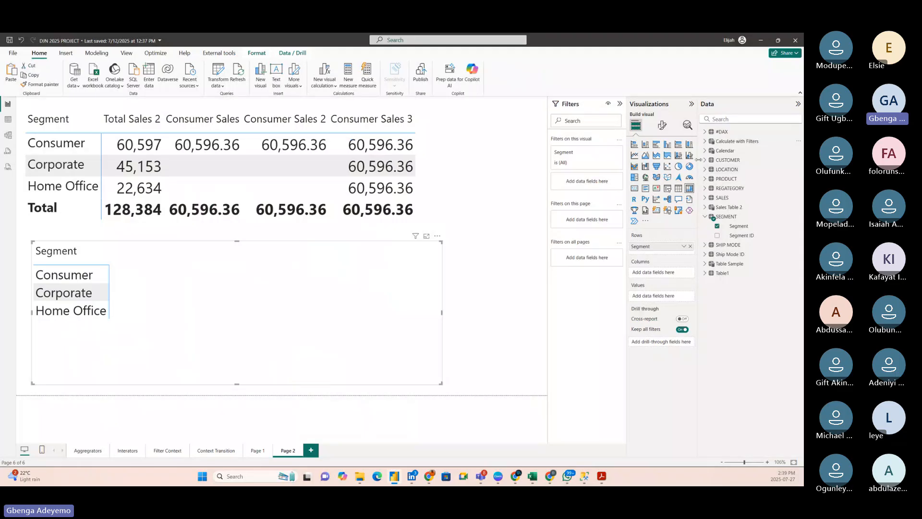
pyautogui.click(704, 161)
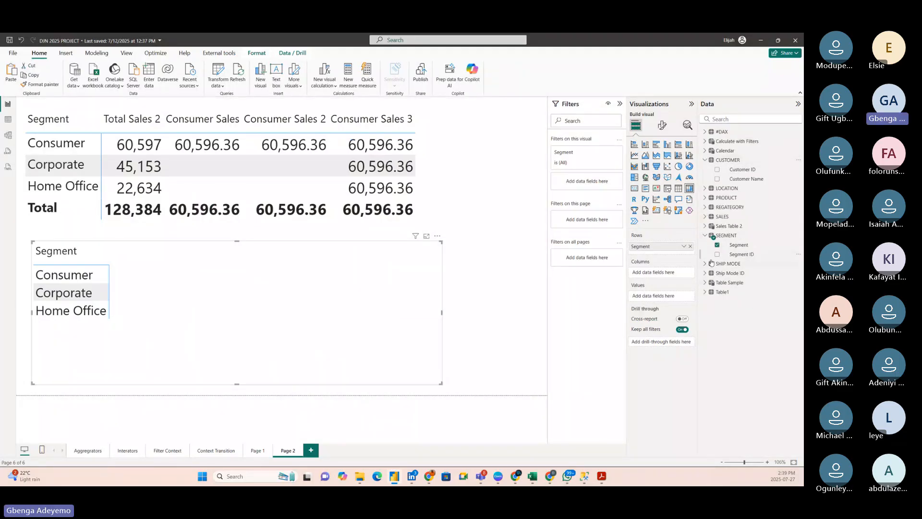
pyautogui.moveTo(757, 170); pyautogui.dragTo(190, 301)
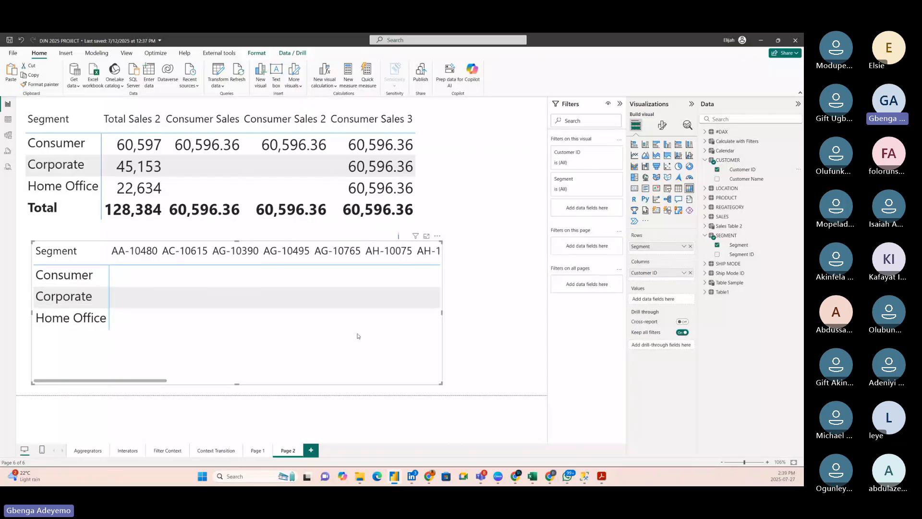
pyautogui.moveTo(653, 277); pyautogui.dragTo(651, 297)
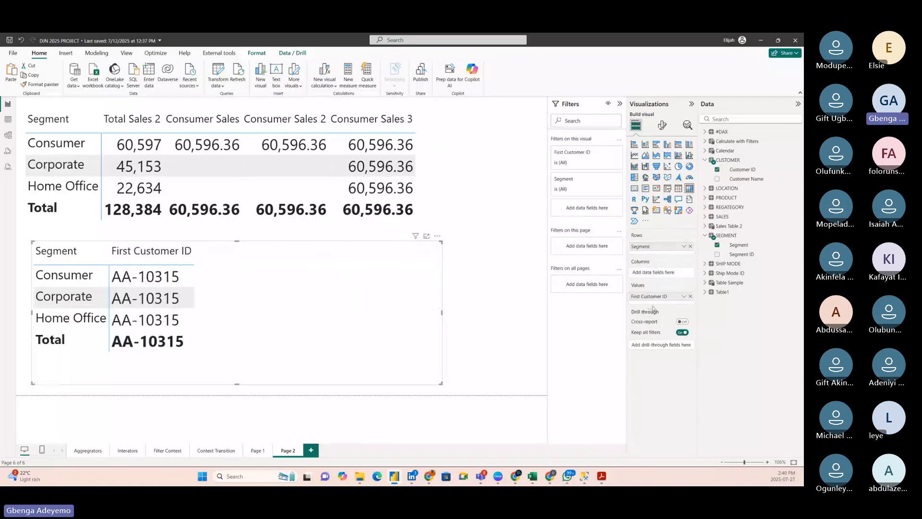
pyautogui.click(685, 297)
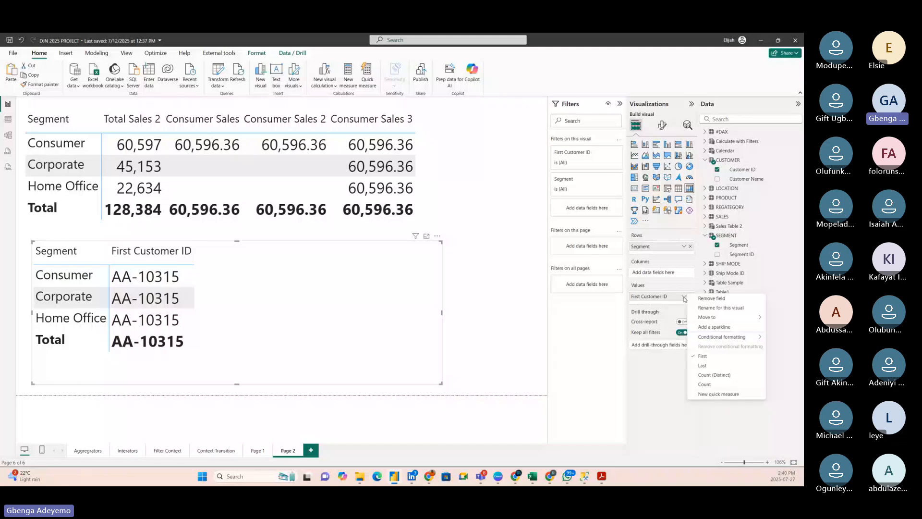
pyautogui.click(714, 382)
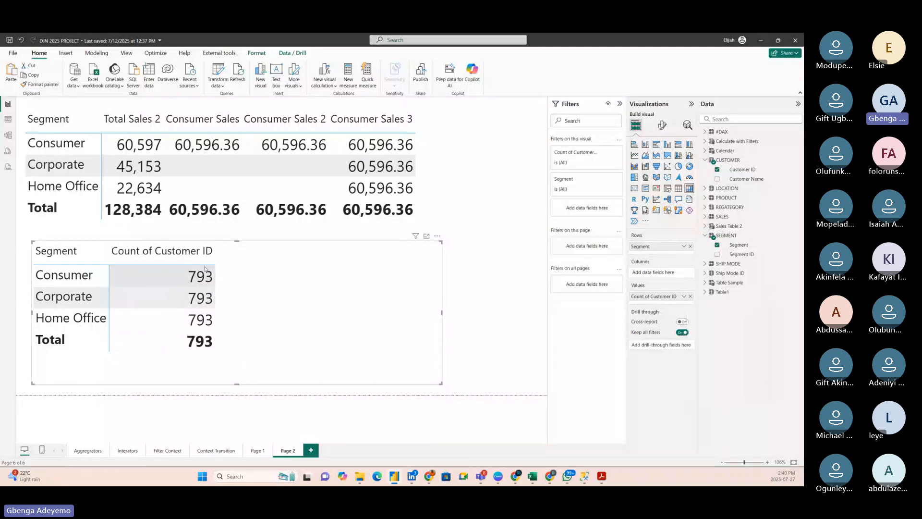
# Step: Narrow the customer count matrix and reposition it just below the original matrix
pyautogui.moveTo(334, 351); pyautogui.dragTo(324, 329)
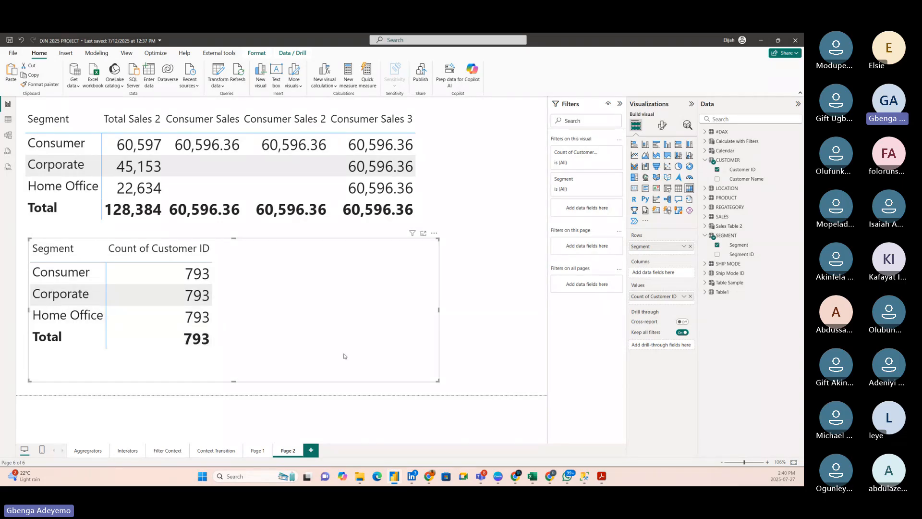
pyautogui.moveTo(438, 381); pyautogui.dragTo(285, 378)
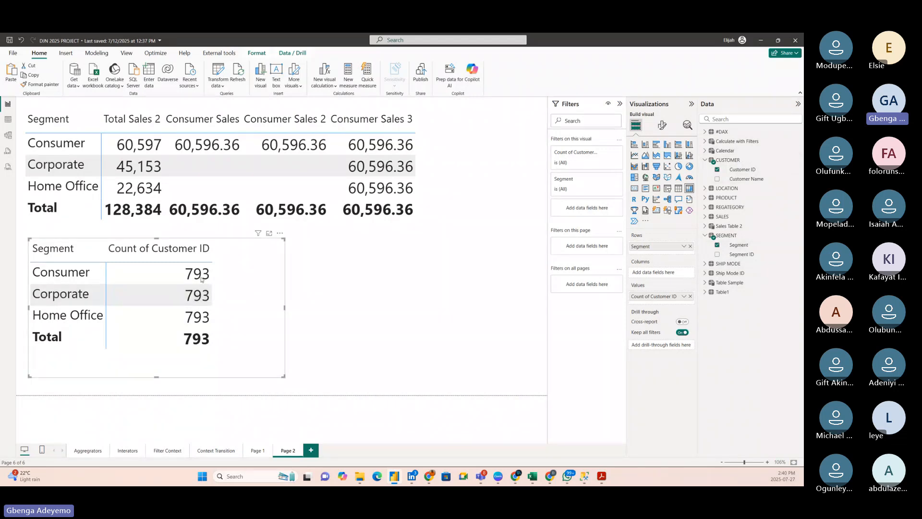
pyautogui.moveTo(242, 301); pyautogui.dragTo(246, 303)
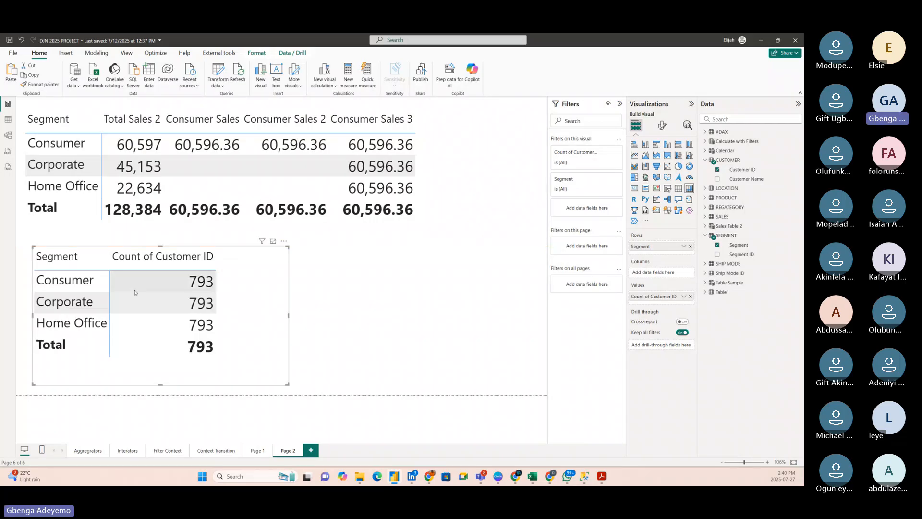
# Step: Examine the relationship between CUSTOMER and SALES in the data model, comparing its filter direction with the customer counts per segment on the report page
pyautogui.click(9, 136)
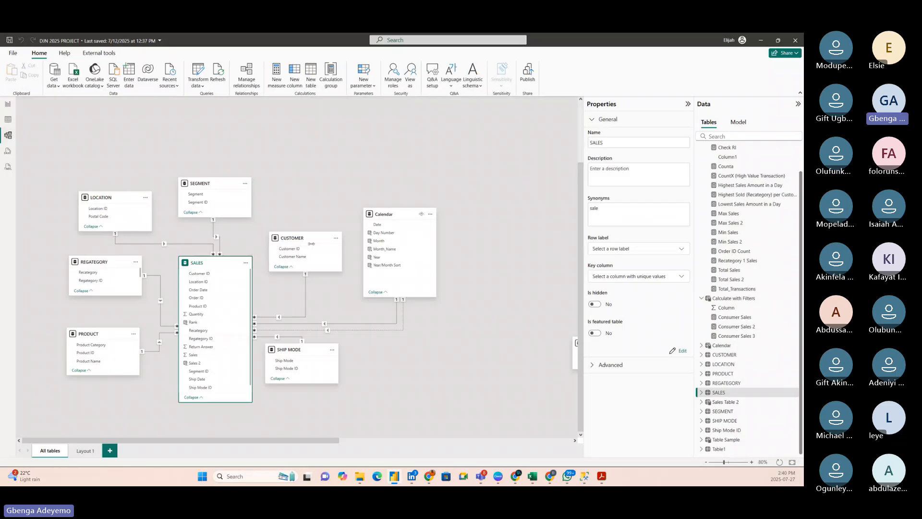
pyautogui.click(7, 104)
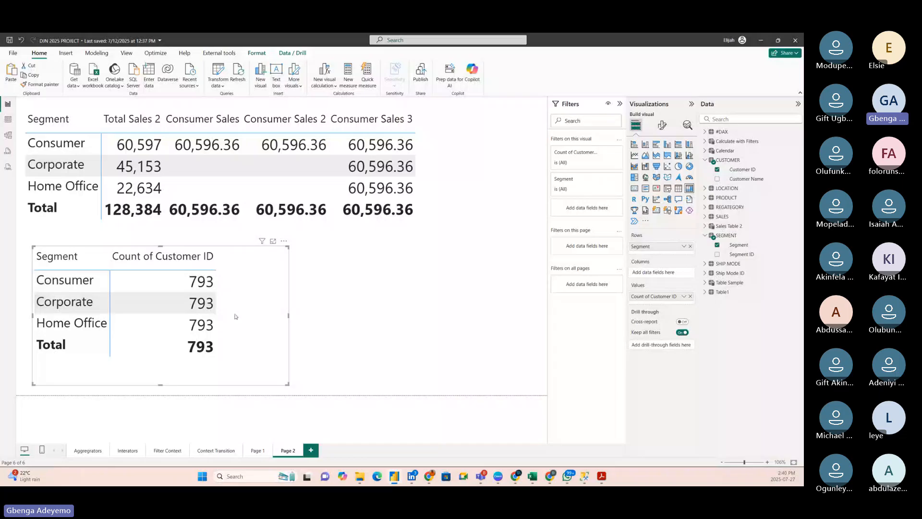
pyautogui.click(7, 135)
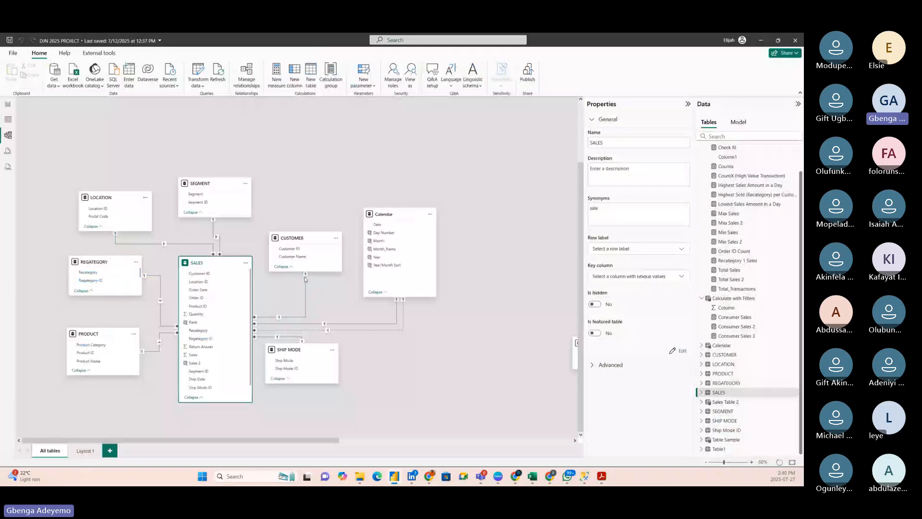
pyautogui.click(287, 318)
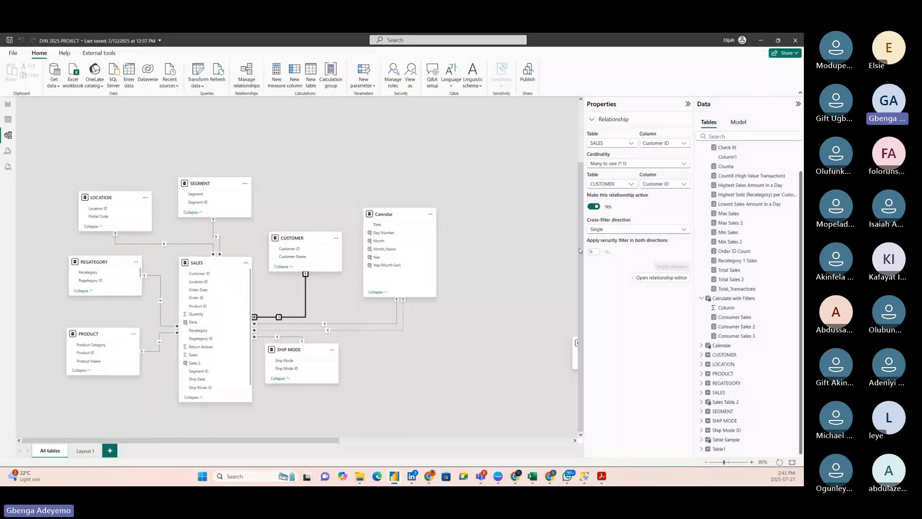
pyautogui.click(298, 237)
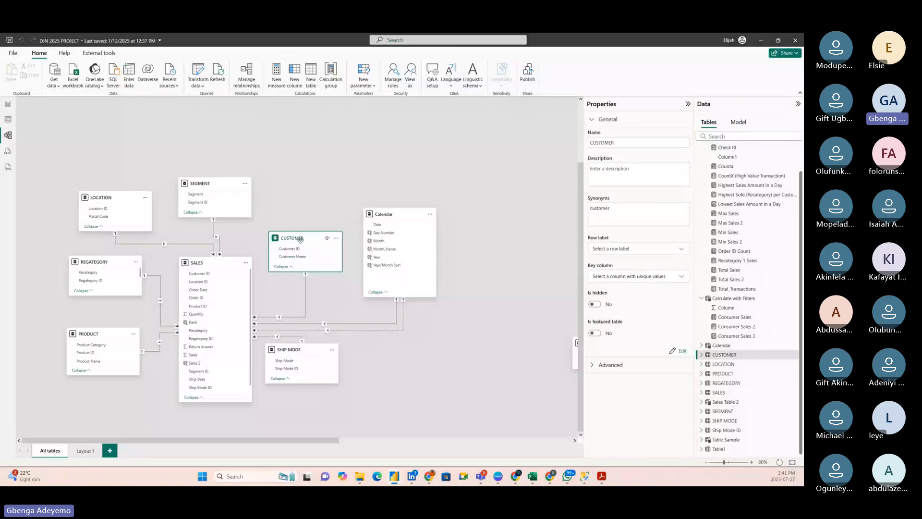
pyautogui.click(208, 270)
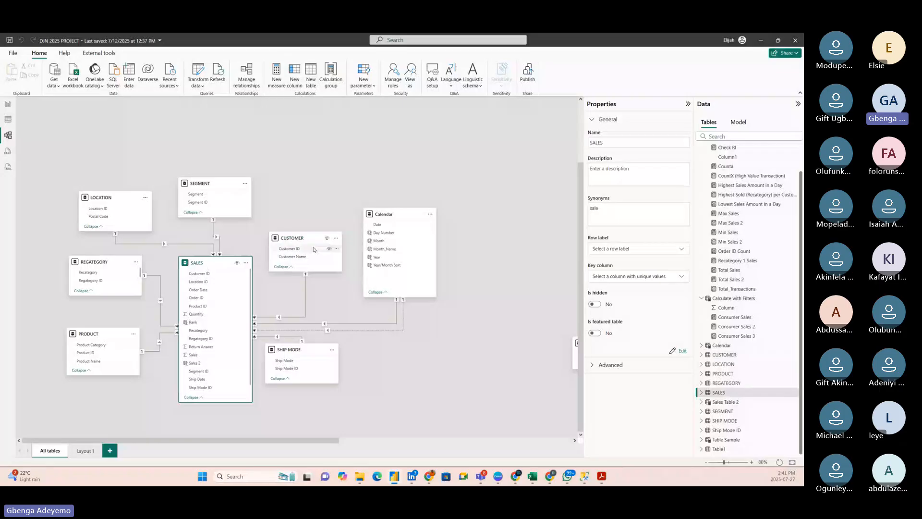
pyautogui.click(298, 239)
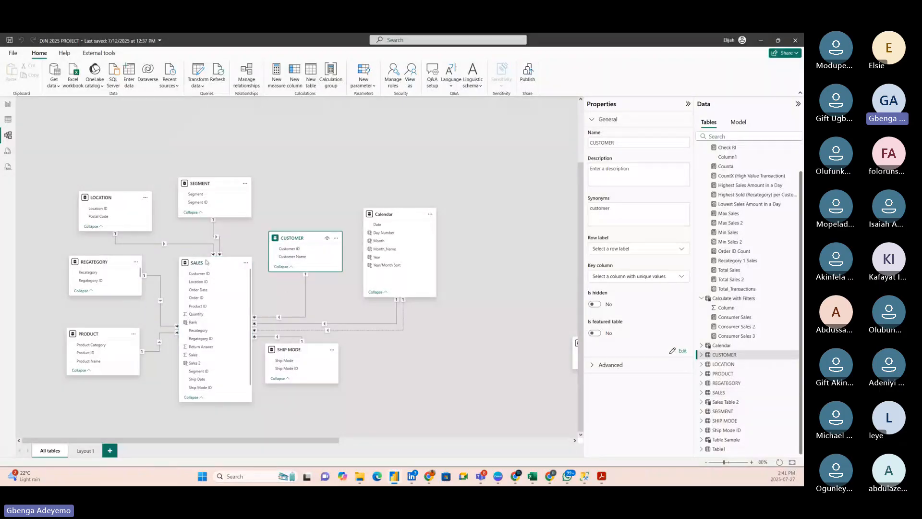
pyautogui.click(207, 264)
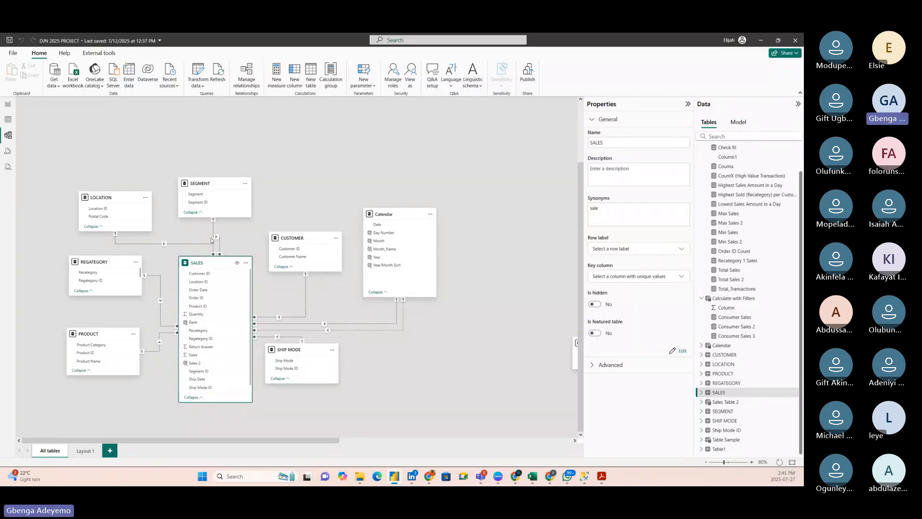
pyautogui.click(9, 104)
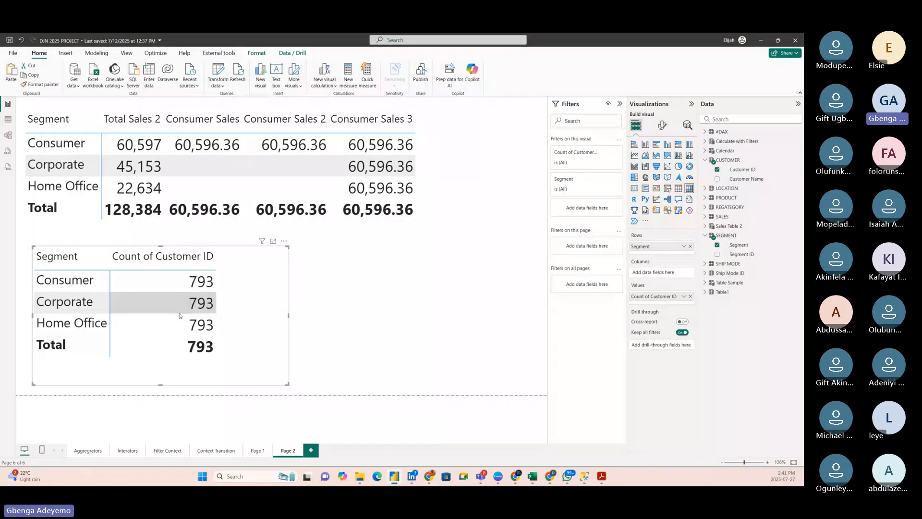
pyautogui.click(8, 135)
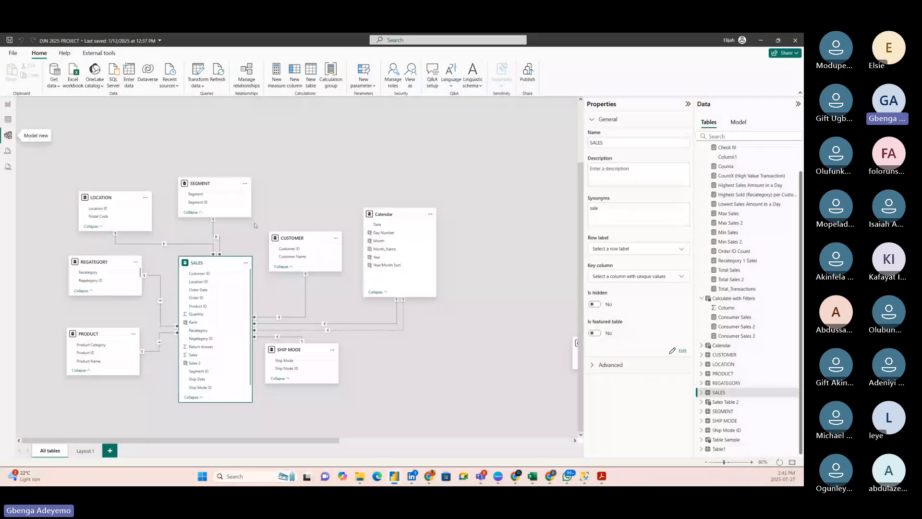
# Step: Nudge the CUSTOMER table upward in the model and set the cross-filter direction of its relationship with SALES to Both
pyautogui.click(206, 214)
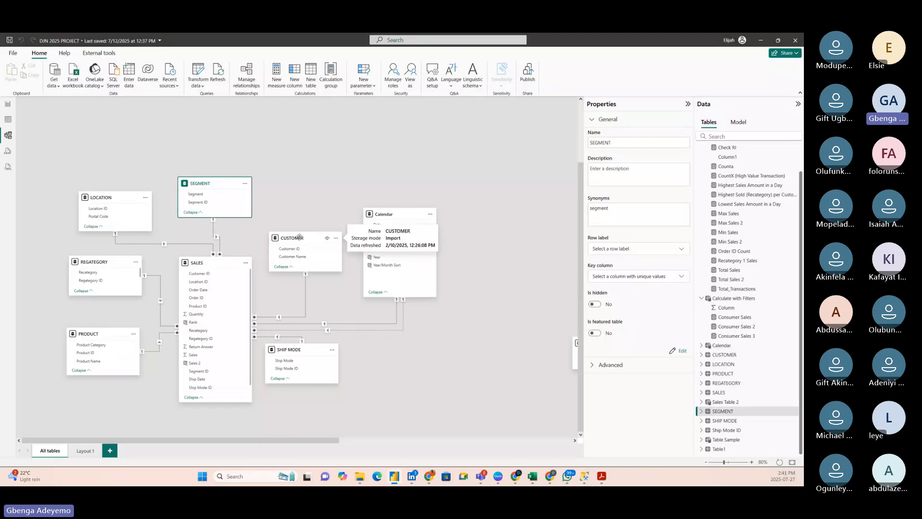
pyautogui.moveTo(299, 236); pyautogui.dragTo(295, 233)
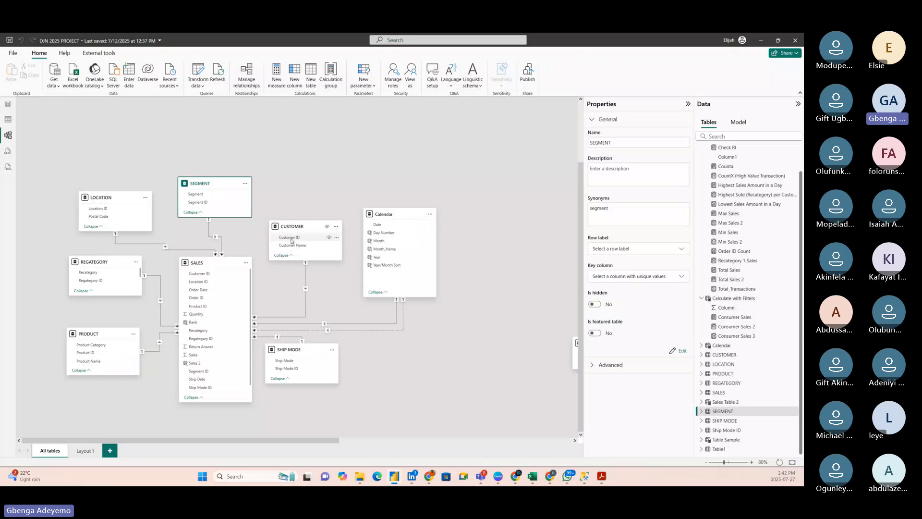
pyautogui.doubleClick(305, 298)
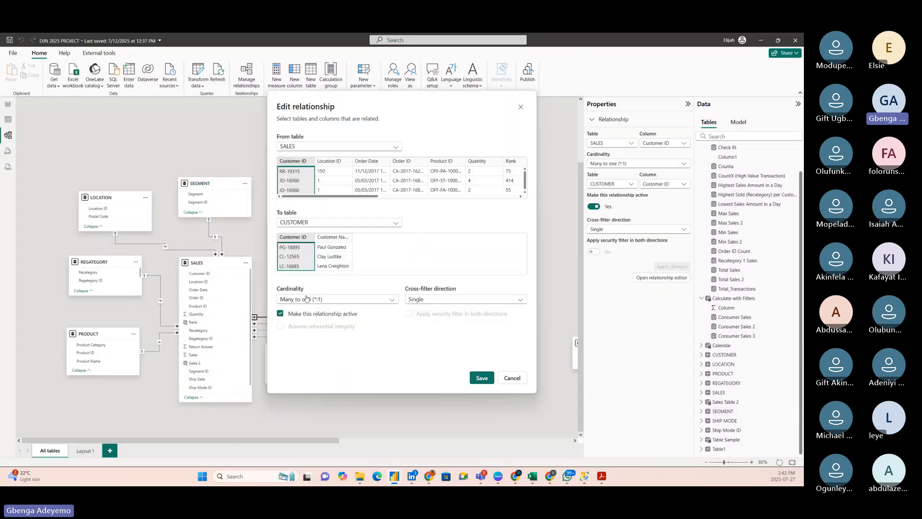
pyautogui.click(428, 302)
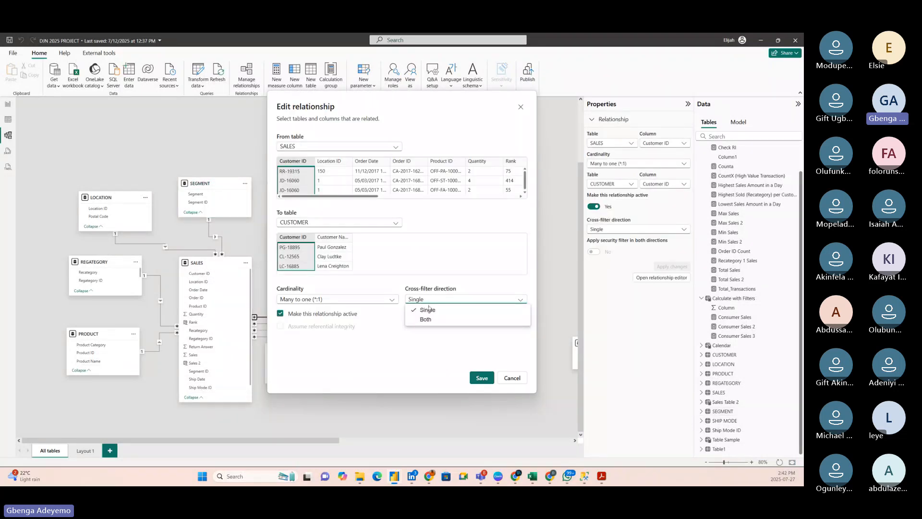
pyautogui.click(426, 320)
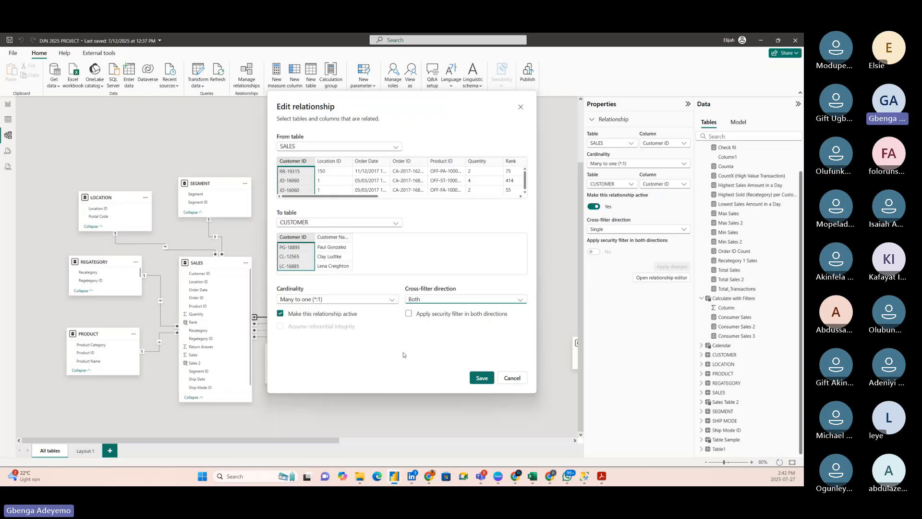
pyautogui.click(439, 302)
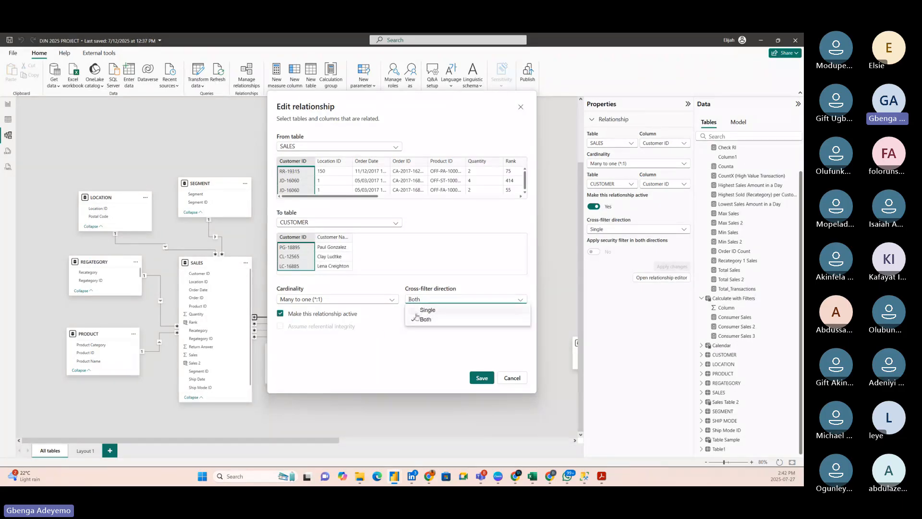
pyautogui.click(426, 321)
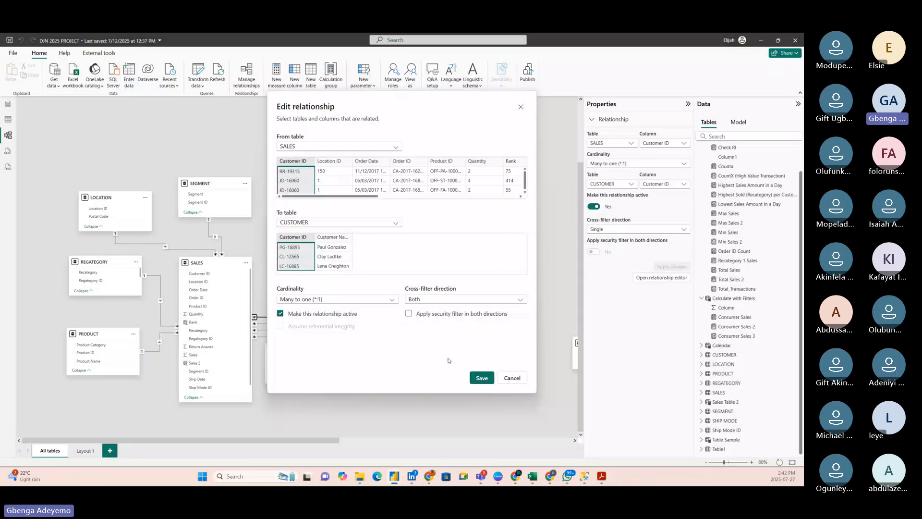
pyautogui.click(482, 378)
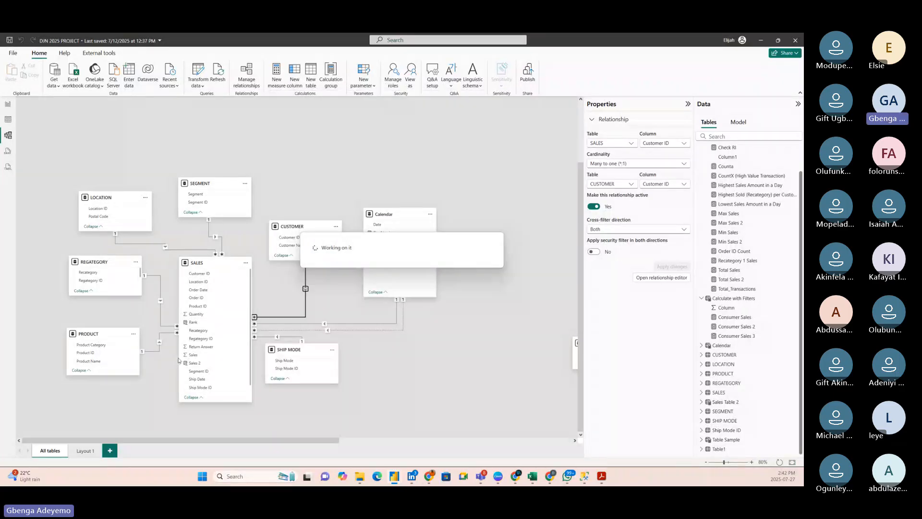
# Step: Trace the filter path from SEGMENT through SALES to CUSTOMER, and check the customer count per segment on the report page
pyautogui.click(203, 184)
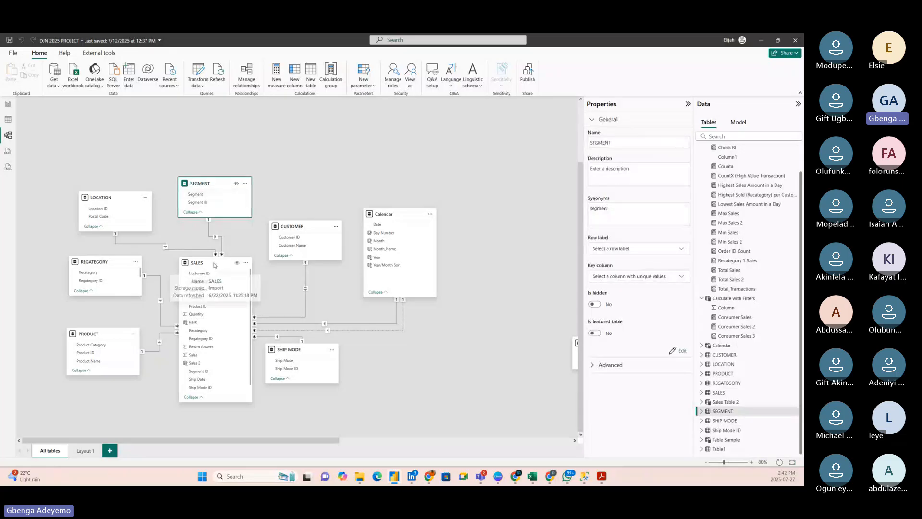
pyautogui.click(215, 265)
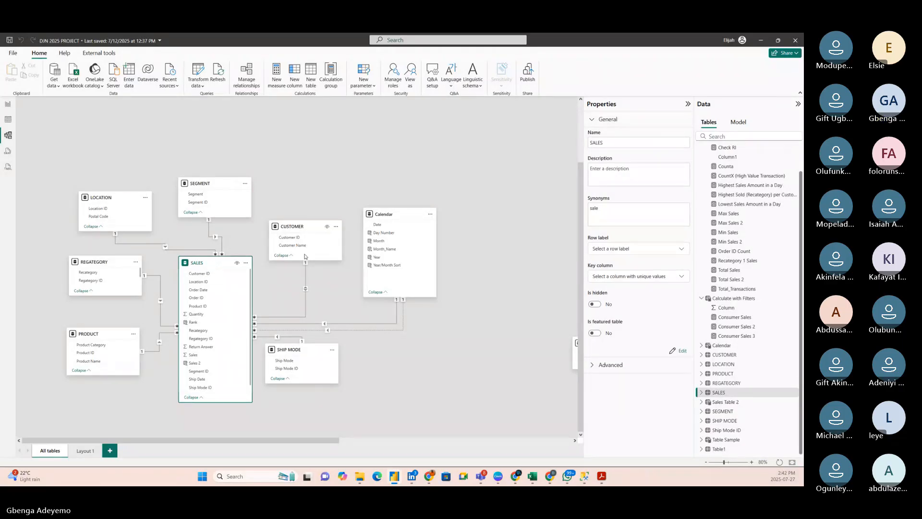
pyautogui.click(211, 184)
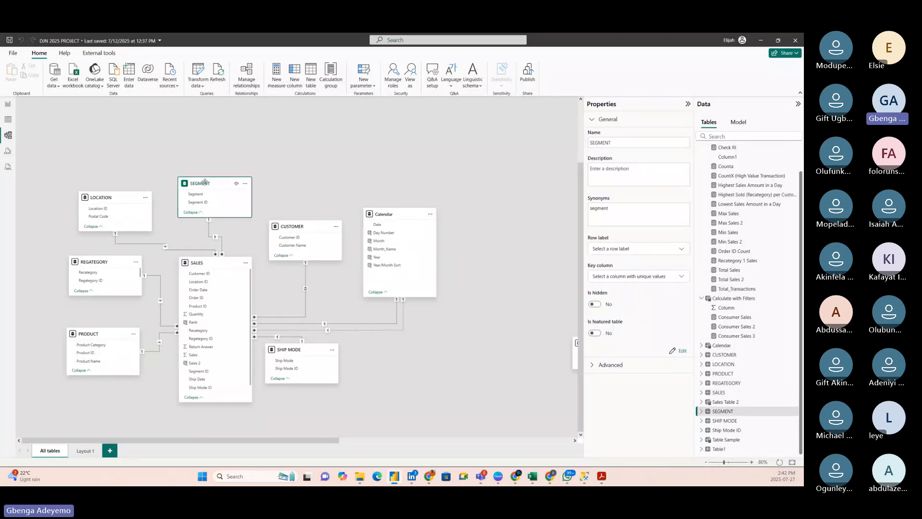
pyautogui.click(210, 264)
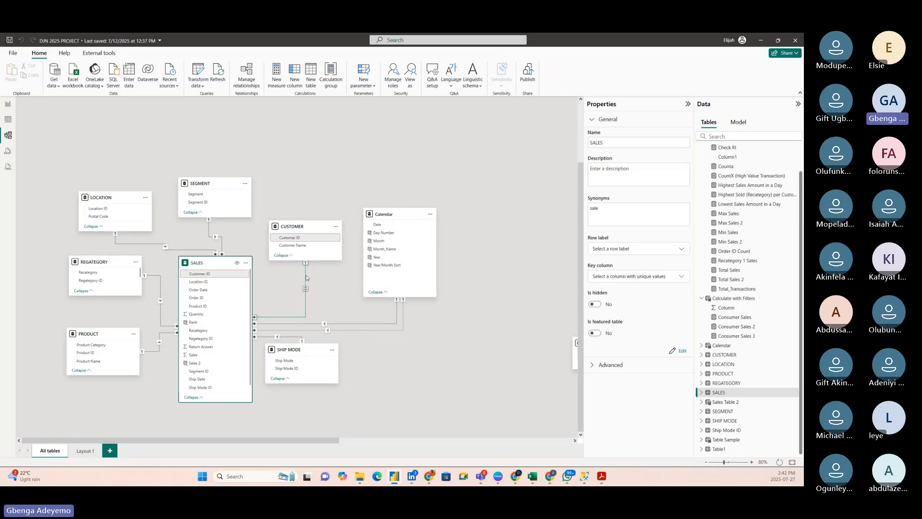
pyautogui.click(8, 103)
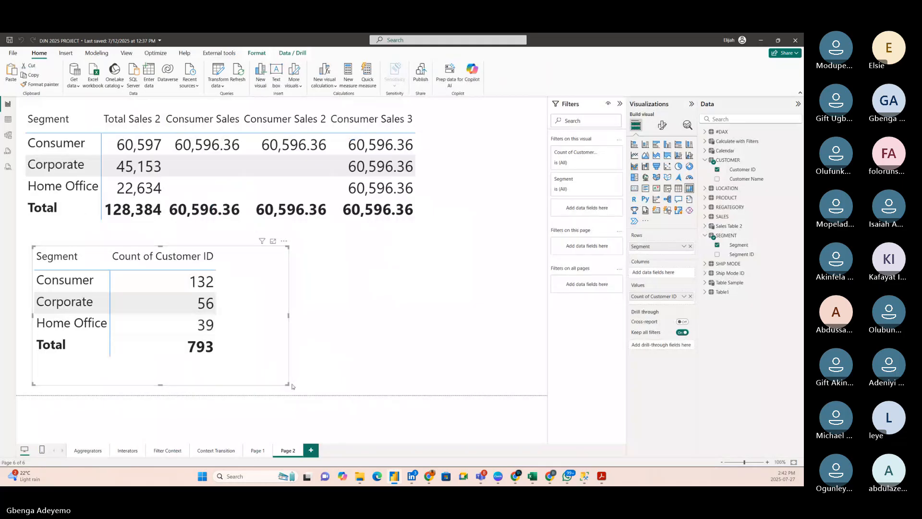
# Step: Reposition and widen the segment customer-count matrix, briefly cross-filtering the sales matrix by Home Office
pyautogui.moveTo(288, 384); pyautogui.dragTo(292, 377)
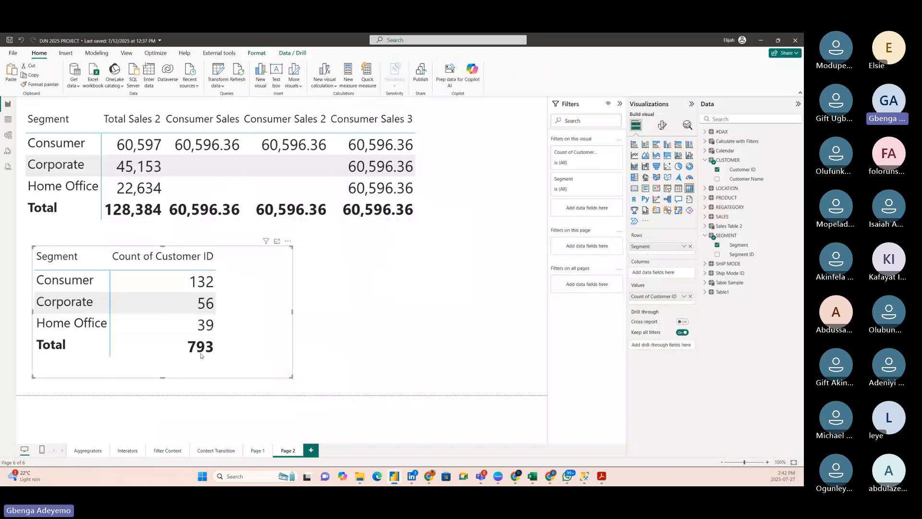
pyautogui.moveTo(143, 297); pyautogui.dragTo(140, 304)
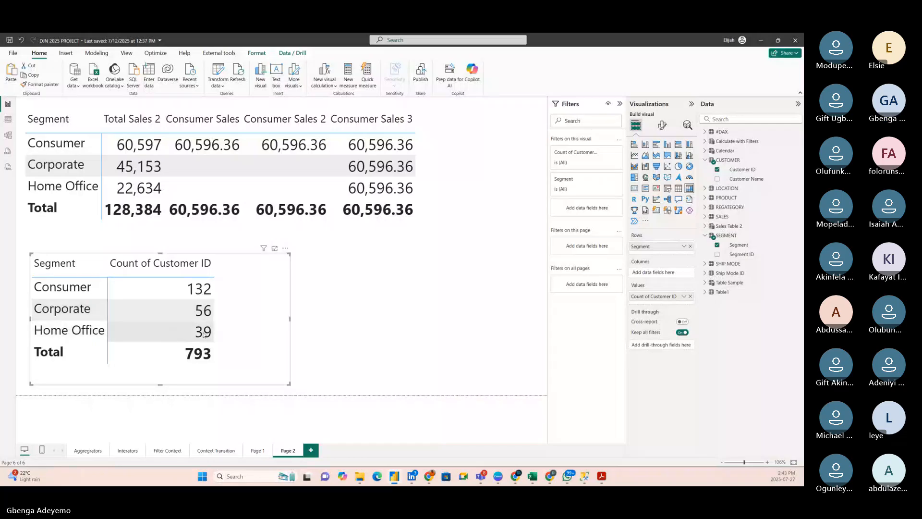
pyautogui.click(56, 332)
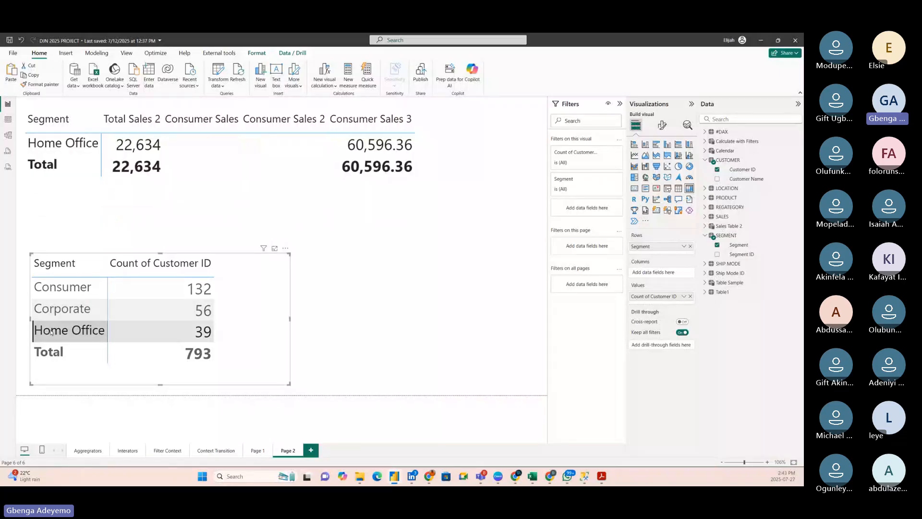
pyautogui.click(169, 337)
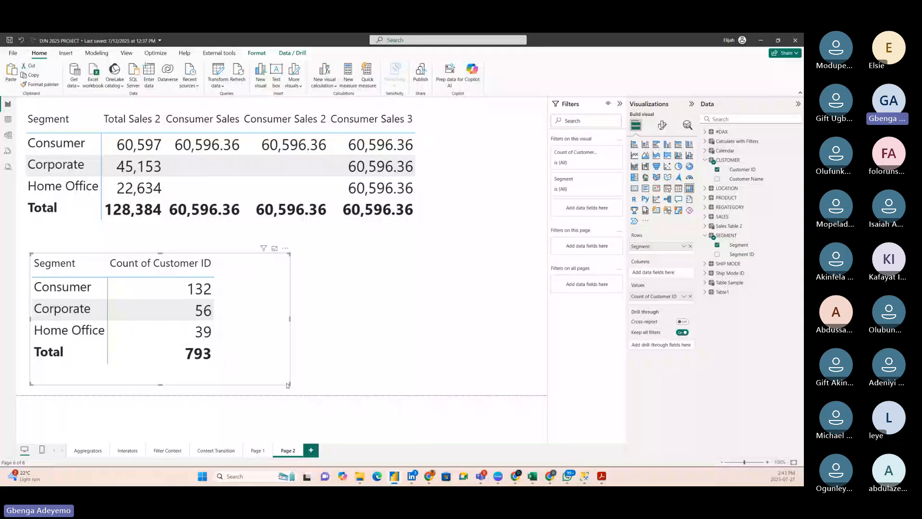
pyautogui.moveTo(288, 385); pyautogui.dragTo(350, 386)
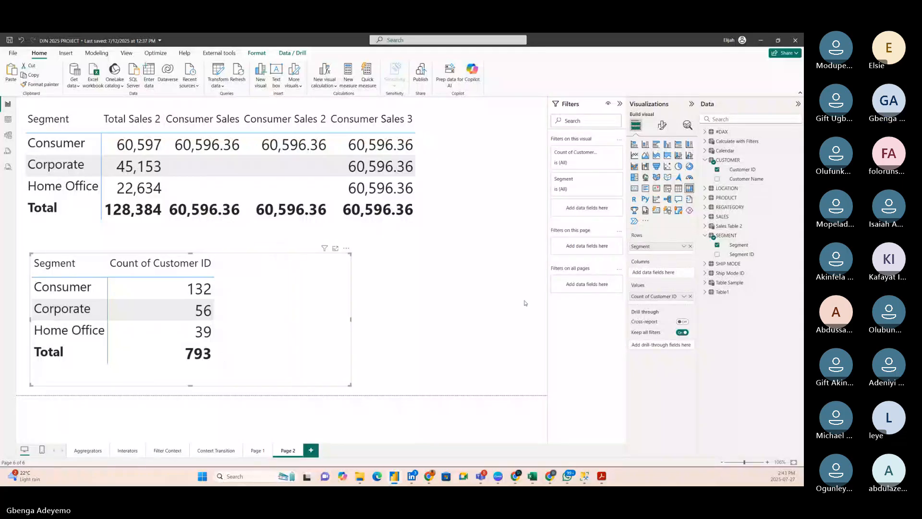
# Step: Add Customer ID from the SALES table as a second value in the lower matrix and summarize both values by Count (Distinct)
pyautogui.click(705, 160)
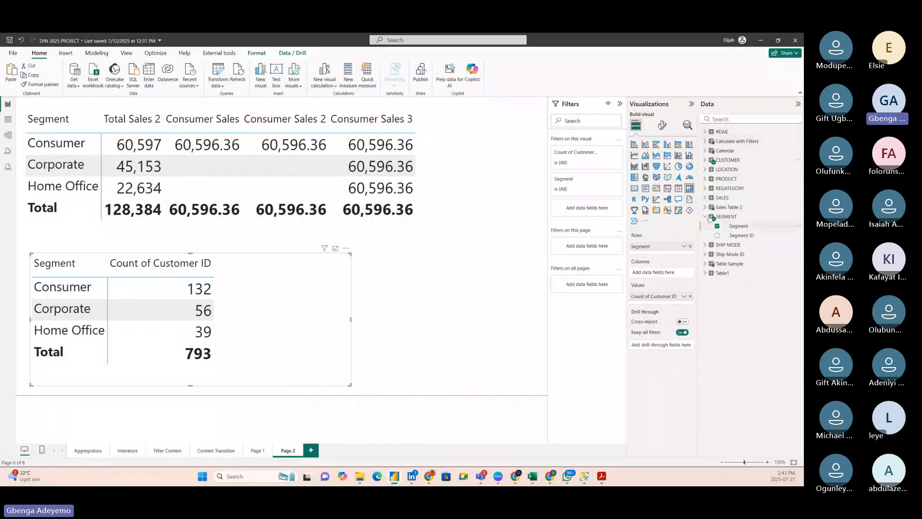
pyautogui.click(709, 199)
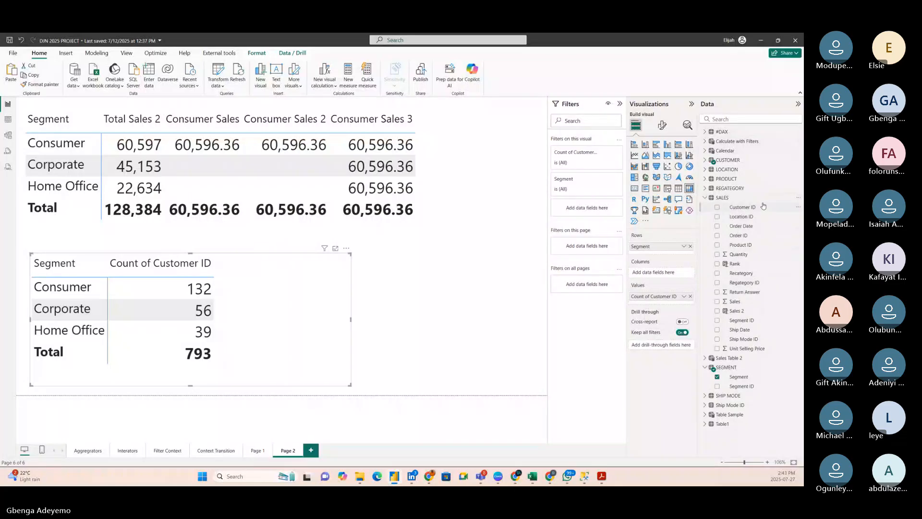
pyautogui.moveTo(763, 207); pyautogui.dragTo(293, 295)
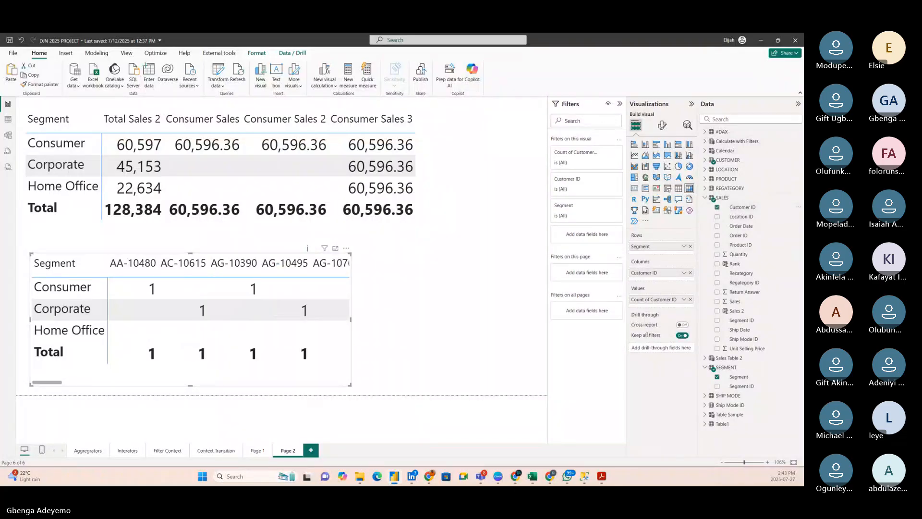
pyautogui.moveTo(658, 303)
pyautogui.mouseDown()
pyautogui.moveTo(661, 281)
pyautogui.moveTo(663, 309)
pyautogui.mouseUp()
pyautogui.click(682, 297)
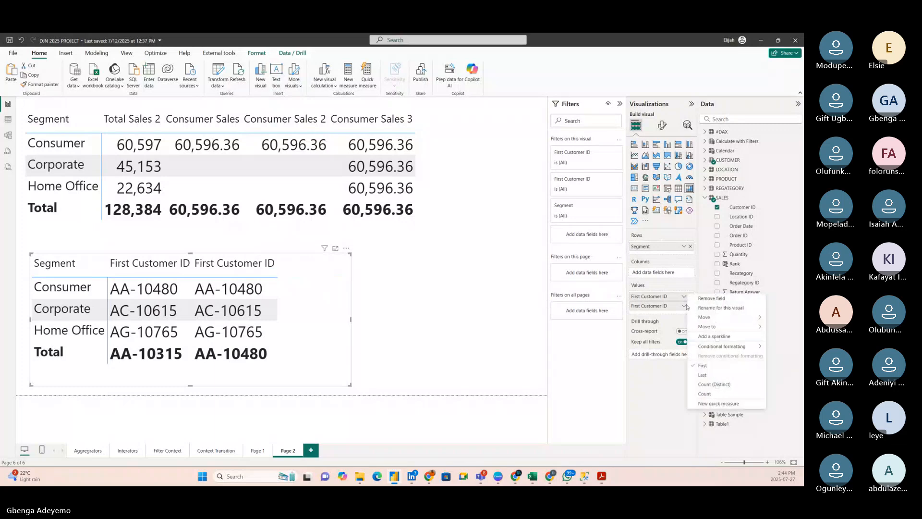
pyautogui.click(716, 384)
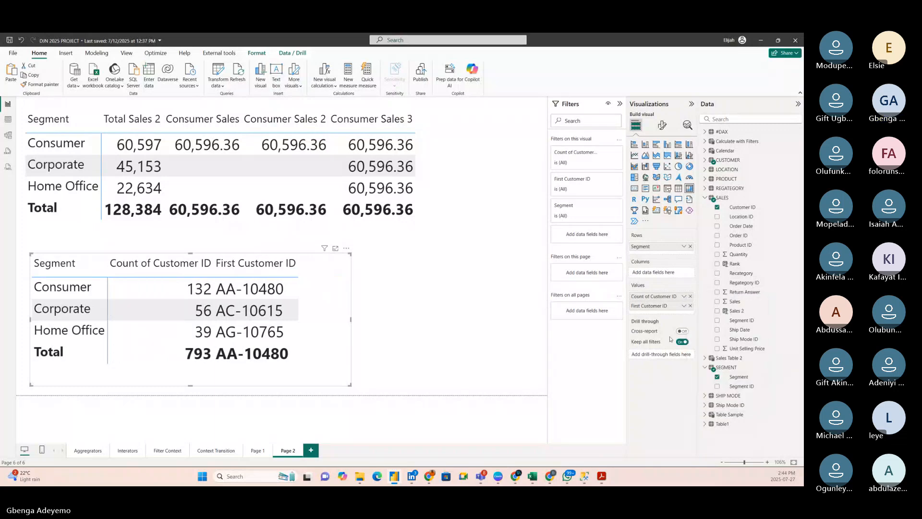
pyautogui.click(684, 307)
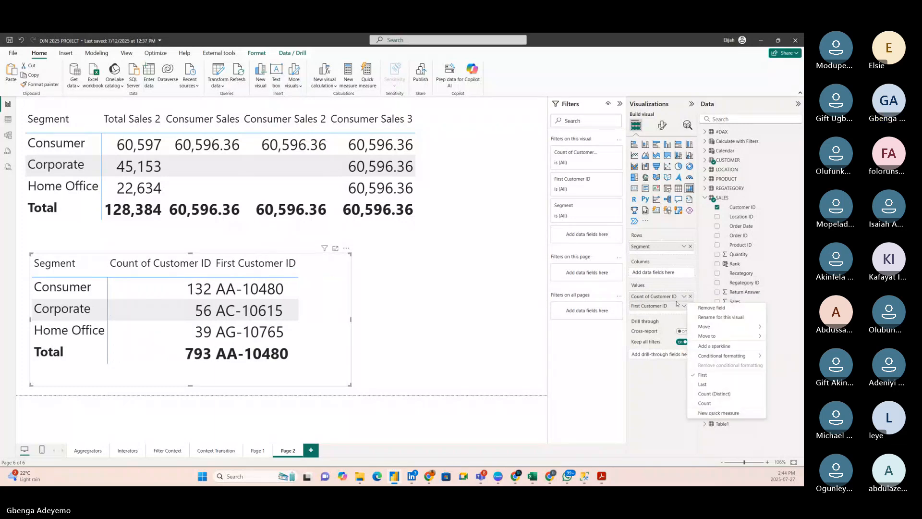
pyautogui.click(714, 393)
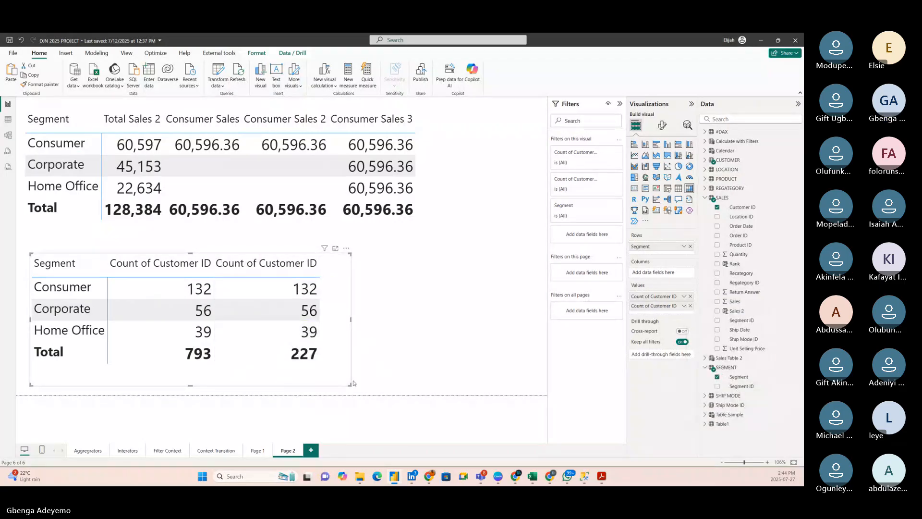
# Step: Adjust the size and placement of the customer-count matrix beneath the sales matrix
pyautogui.moveTo(354, 387); pyautogui.dragTo(344, 382)
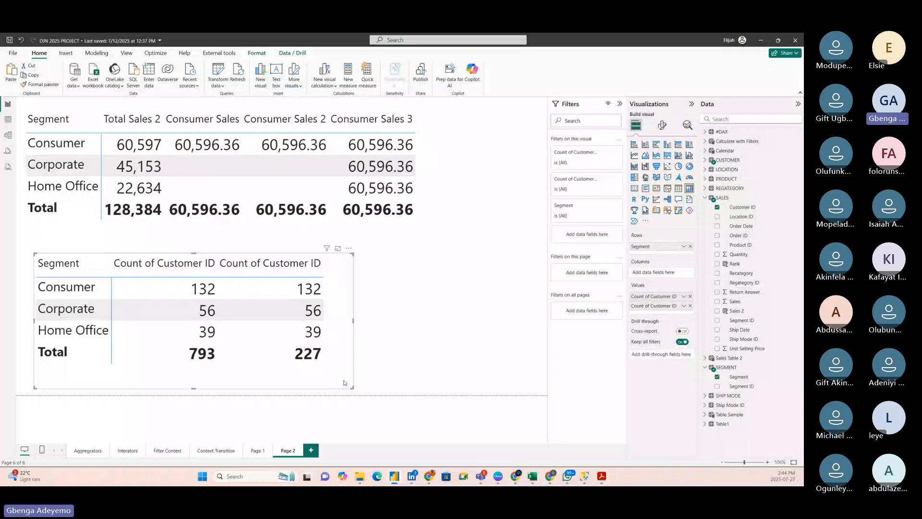
pyautogui.moveTo(344, 383); pyautogui.dragTo(295, 373)
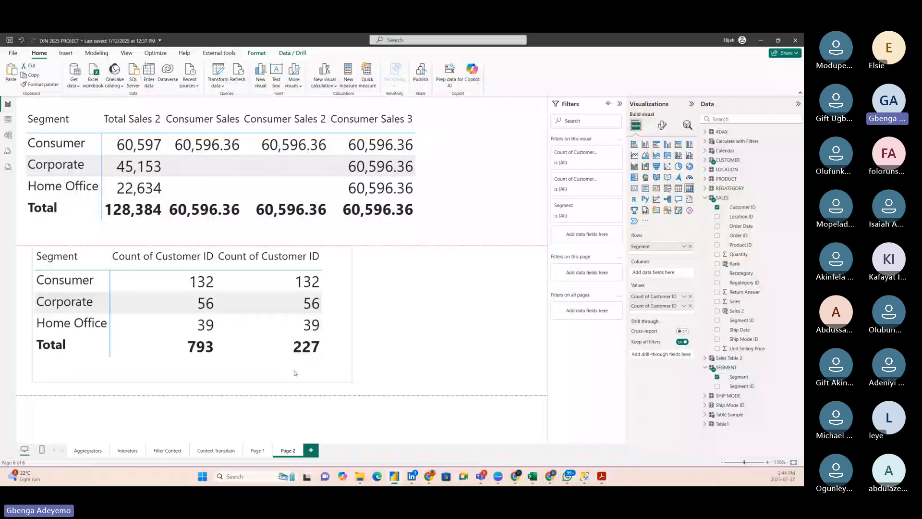
pyautogui.moveTo(295, 373); pyautogui.dragTo(290, 361)
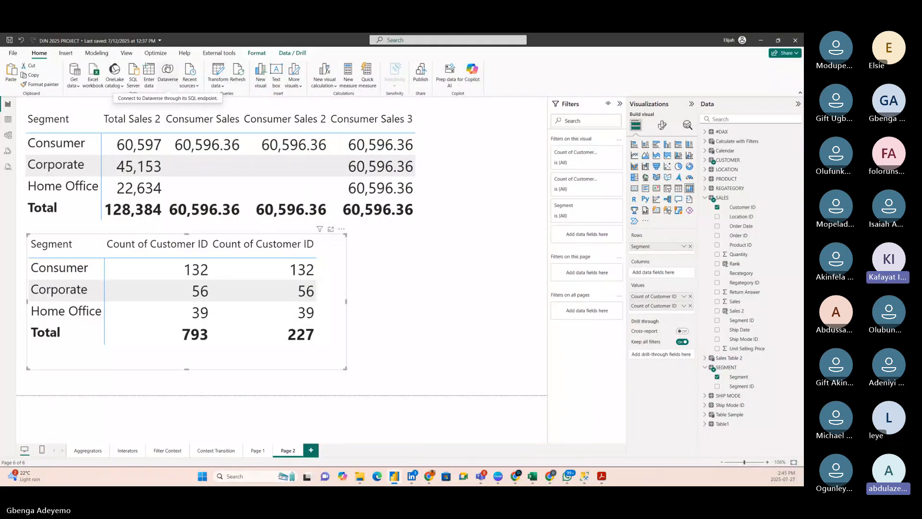
pyautogui.moveTo(217, 357); pyautogui.dragTo(214, 358)
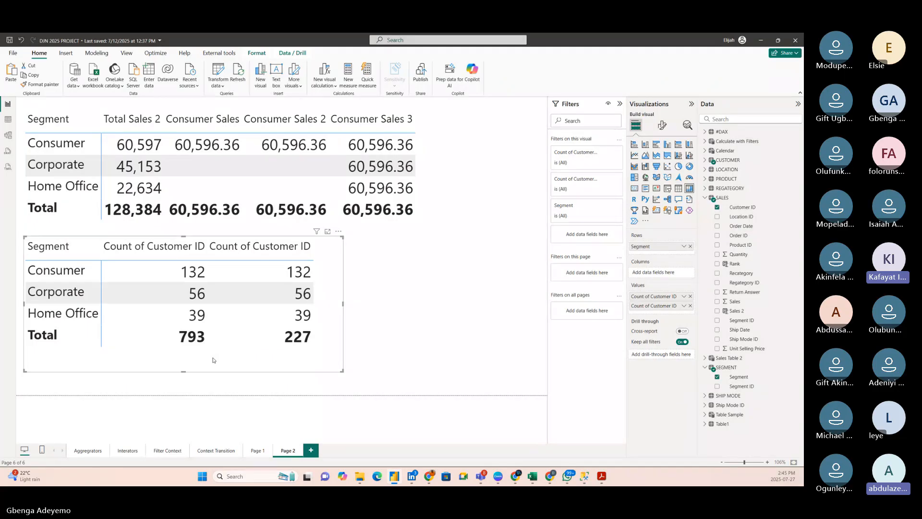
pyautogui.moveTo(212, 360); pyautogui.dragTo(215, 361)
pyautogui.moveTo(342, 371)
pyautogui.mouseDown()
pyautogui.moveTo(333, 386)
pyautogui.moveTo(343, 370)
pyautogui.mouseUp()
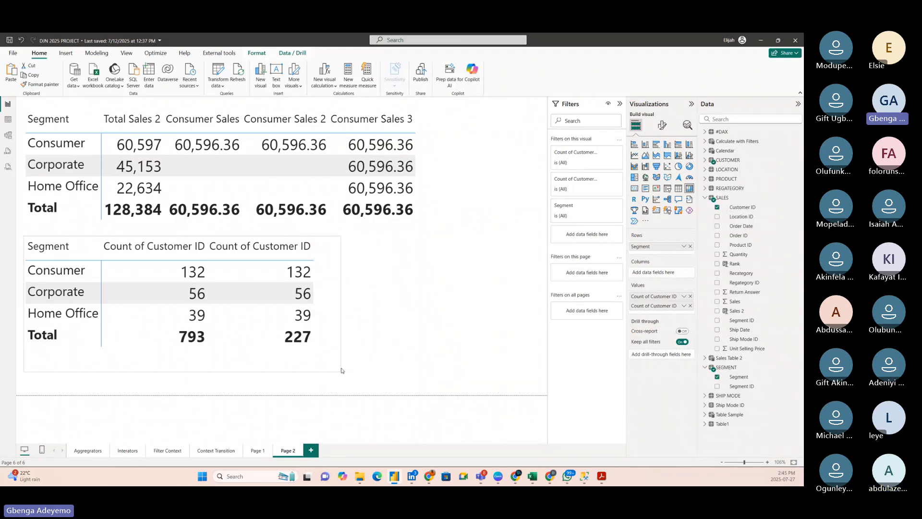
pyautogui.moveTo(342, 371); pyautogui.dragTo(338, 379)
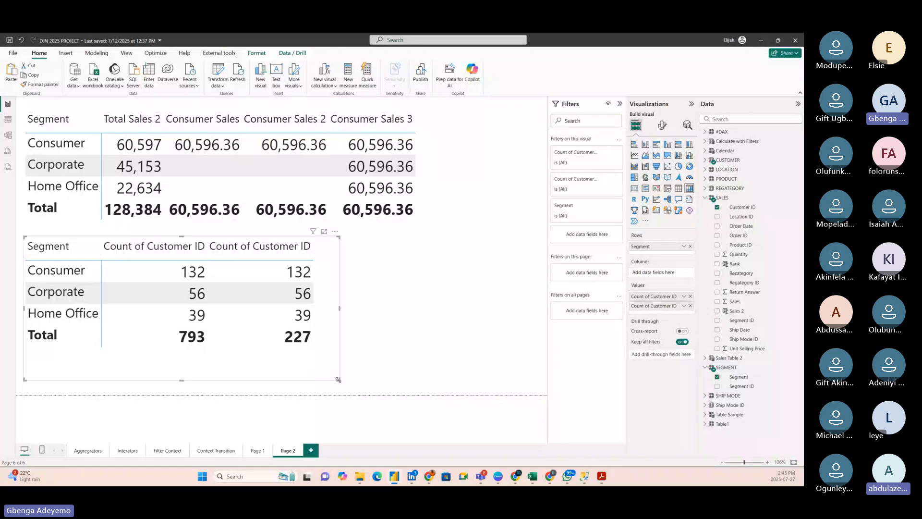
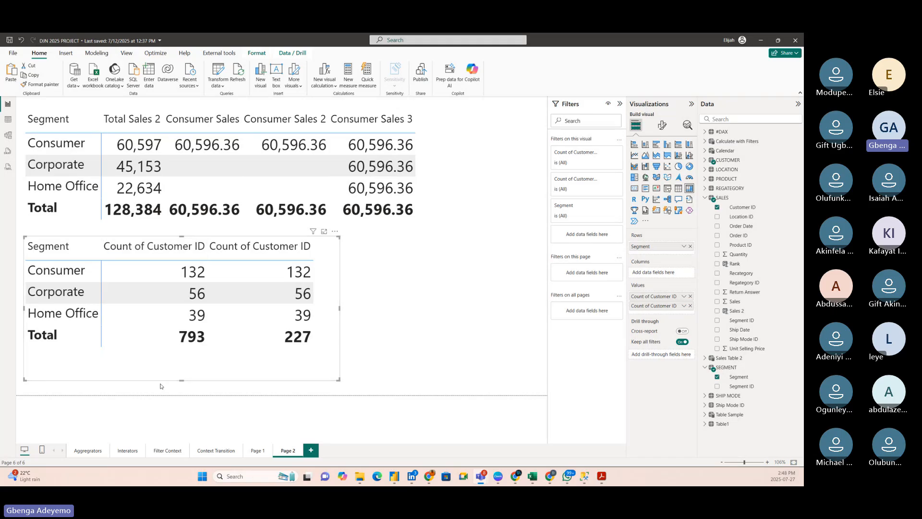
pyautogui.moveTo(156, 370); pyautogui.dragTo(159, 361)
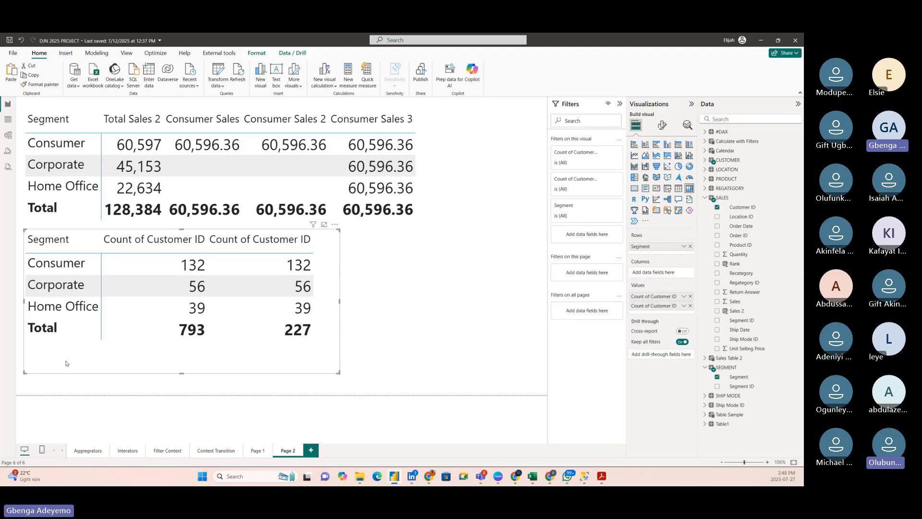
pyautogui.moveTo(261, 360); pyautogui.dragTo(279, 374)
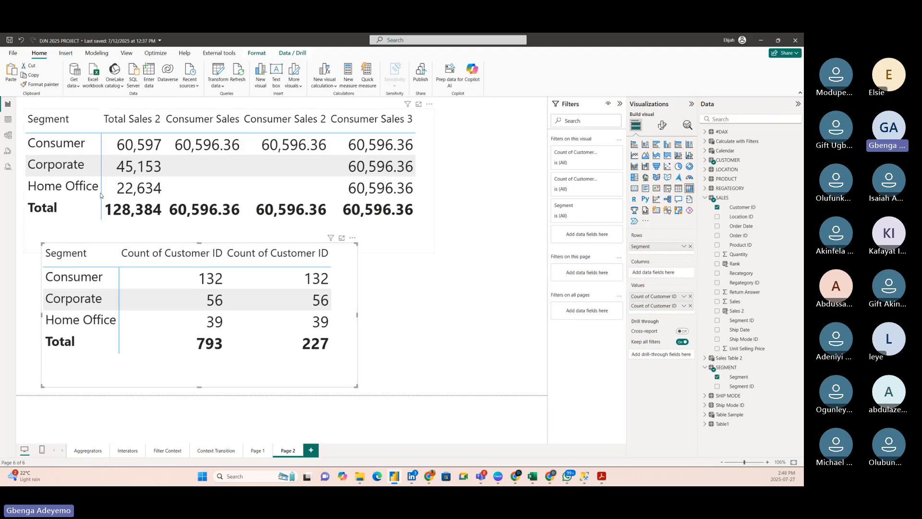
# Step: Set the cross-filter direction of the SALES to CUSTOMER relationship to Single in the data model and save it
pyautogui.click(10, 136)
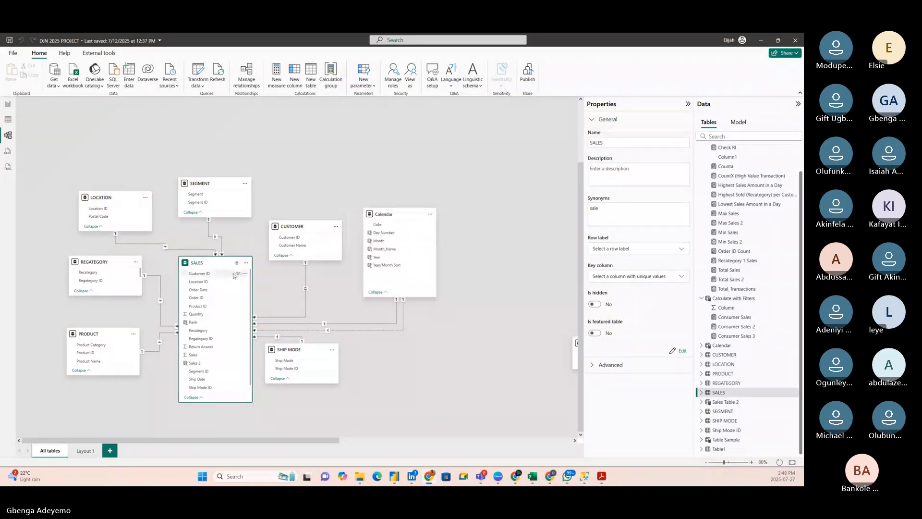
pyautogui.doubleClick(306, 287)
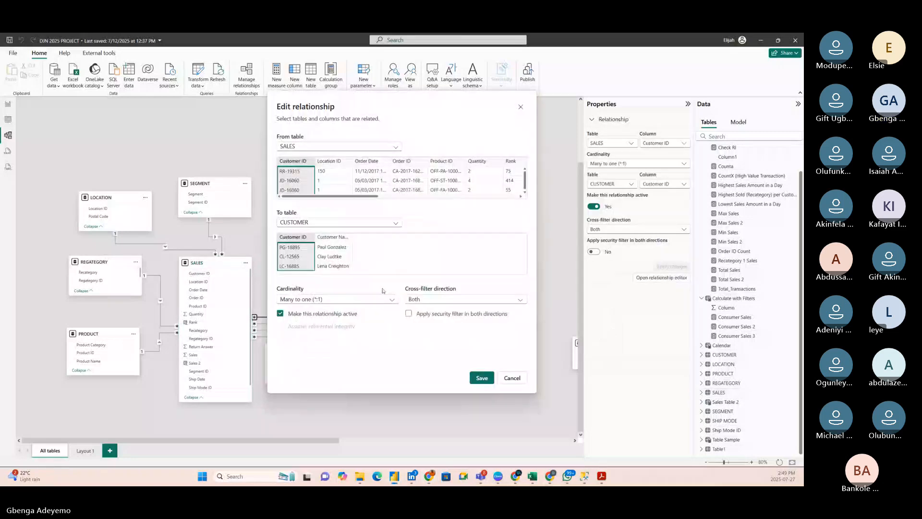
pyautogui.click(461, 299)
pyautogui.click(432, 308)
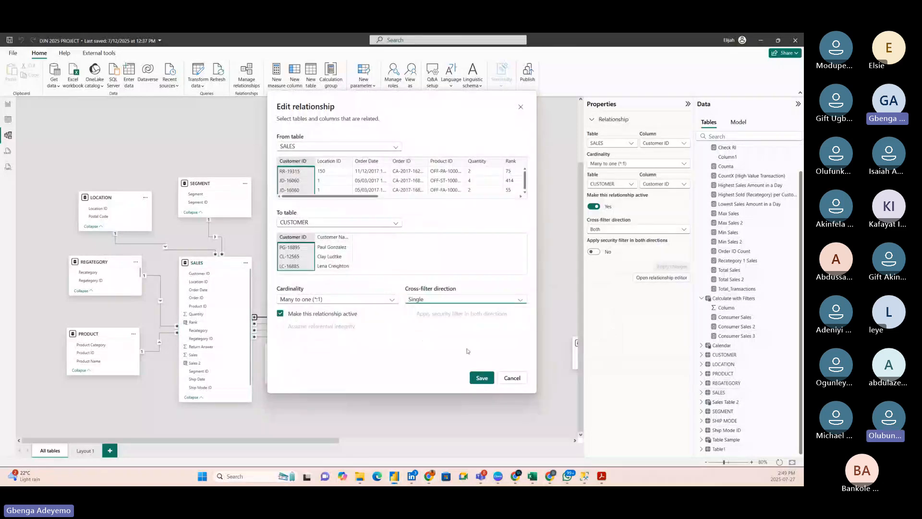
pyautogui.click(482, 378)
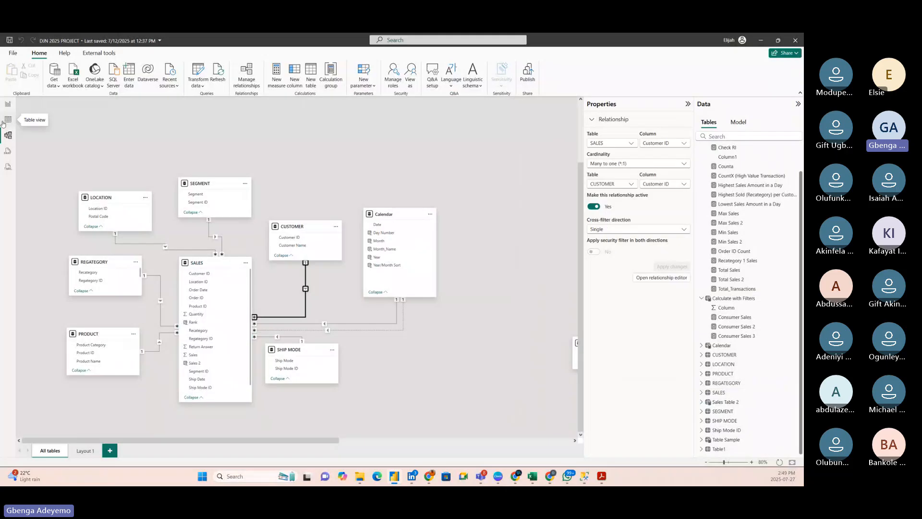
# Step: Return to the report and remove both Customer ID counts from the lower matrix, keeping only Segment
pyautogui.click(8, 104)
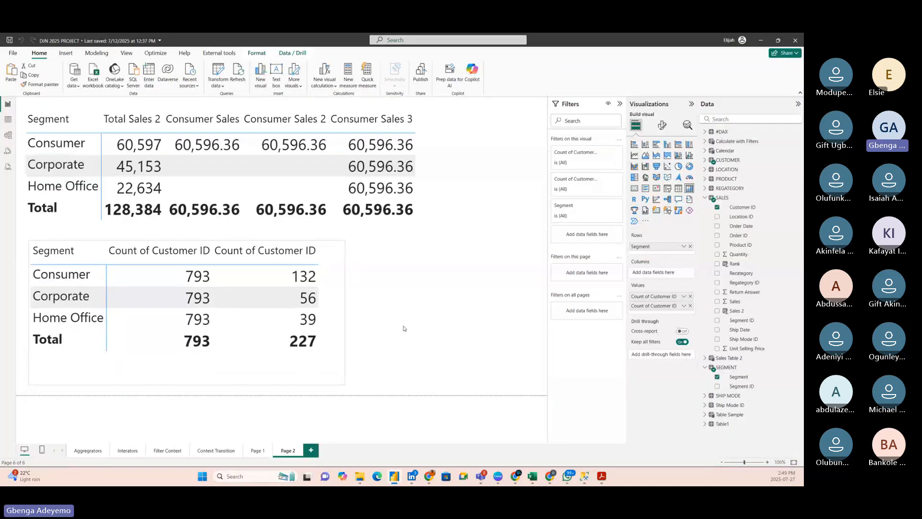
pyautogui.click(691, 305)
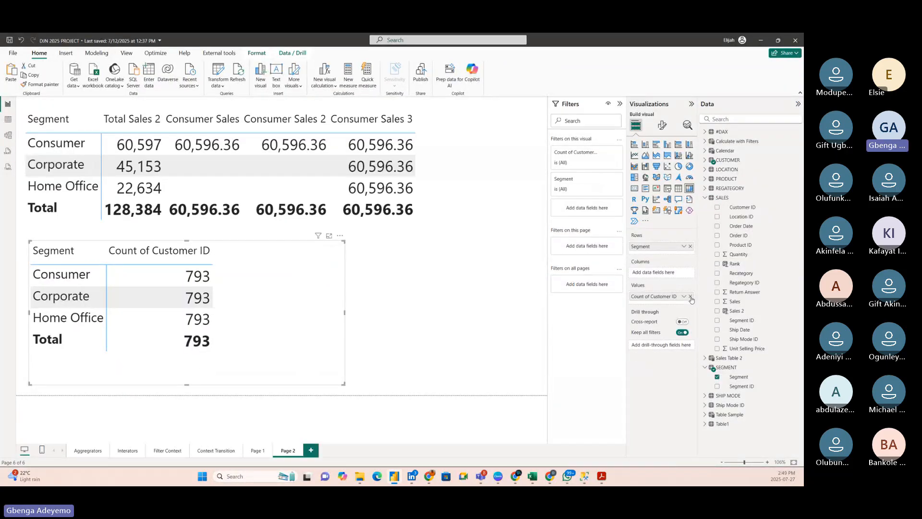
pyautogui.click(690, 296)
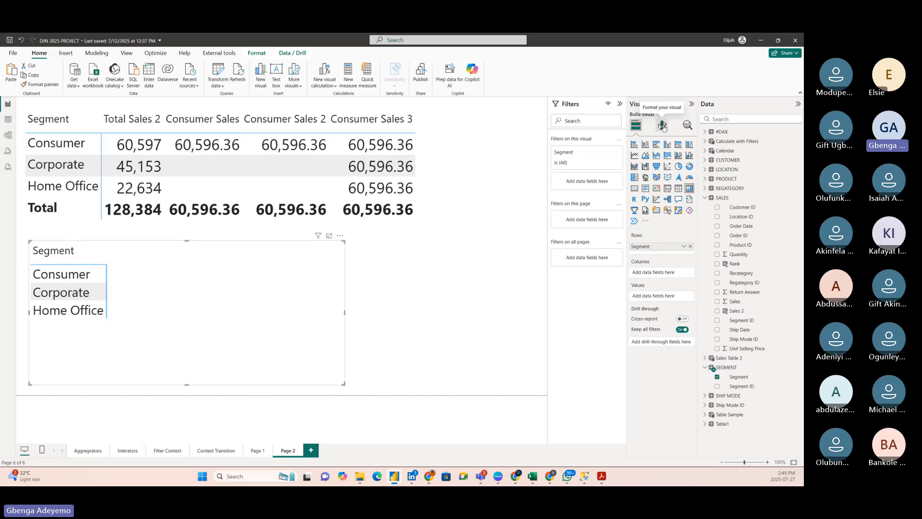
# Step: Add a new measure to the Calculate with Filters table and clear its default name
pyautogui.rightClick(728, 142)
pyautogui.click(745, 156)
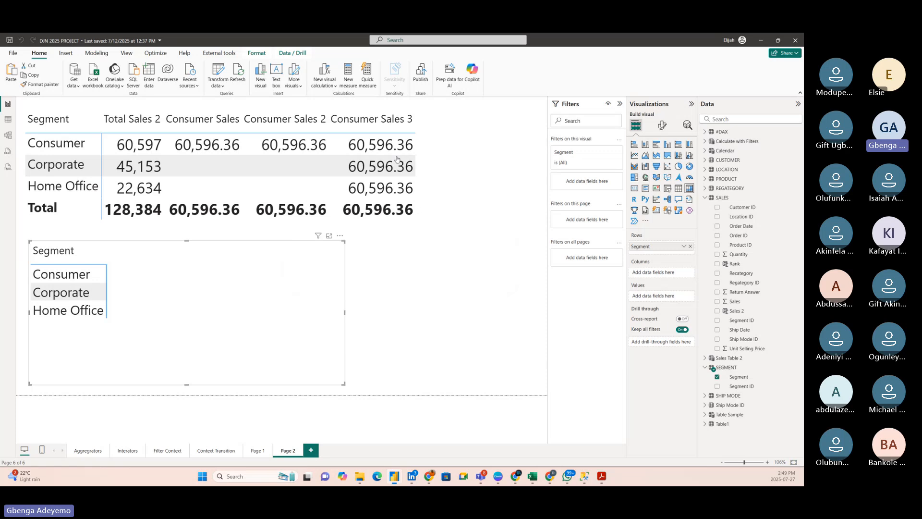
pyautogui.press('BackSpace')
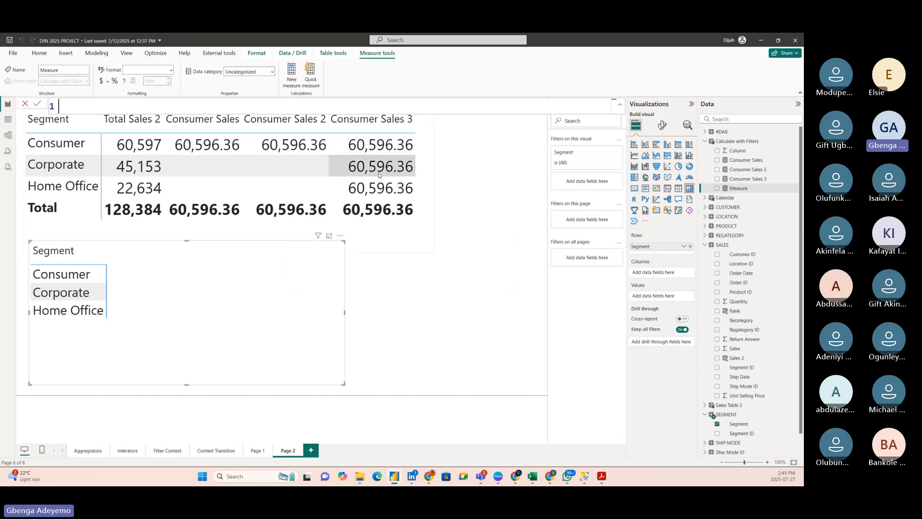
pyautogui.write('Segment')
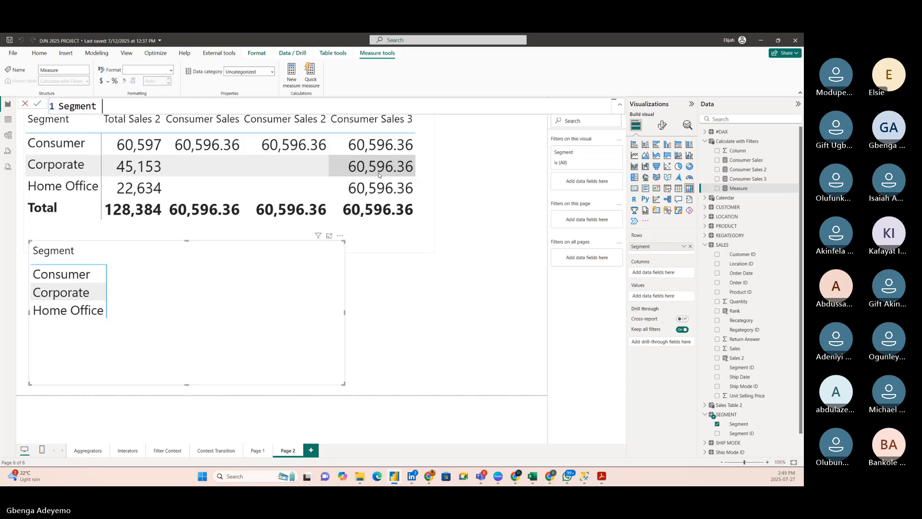
pyautogui.press('BackSpace')
pyautogui.press('BackSpace')
pyautogui.press('BackSpace')
pyautogui.press('BackSpace')
pyautogui.press('BackSpace')
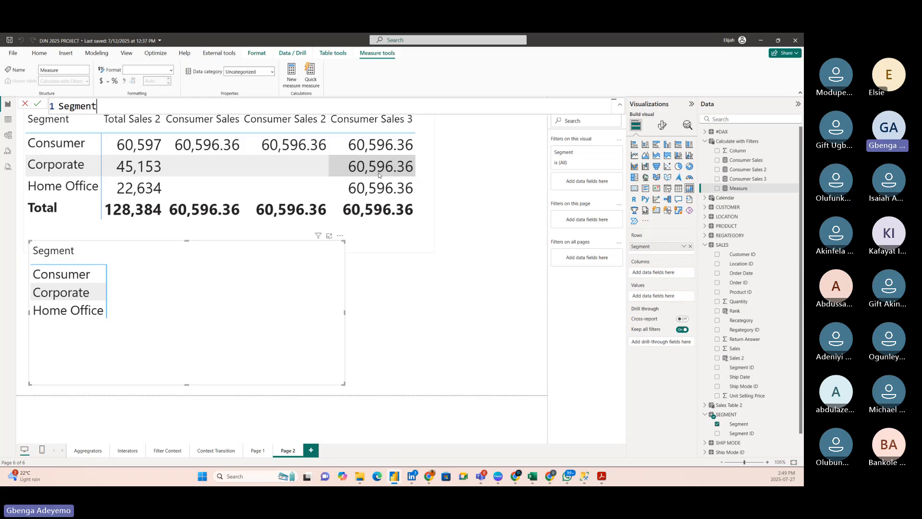
pyautogui.press('BackSpace')
pyautogui.press('BackSpace')
# Step: Name the new measure Customer Count (Segment) and start its formula with a CALCULATE function on a new line
pyautogui.write('Customer Count (Segment')
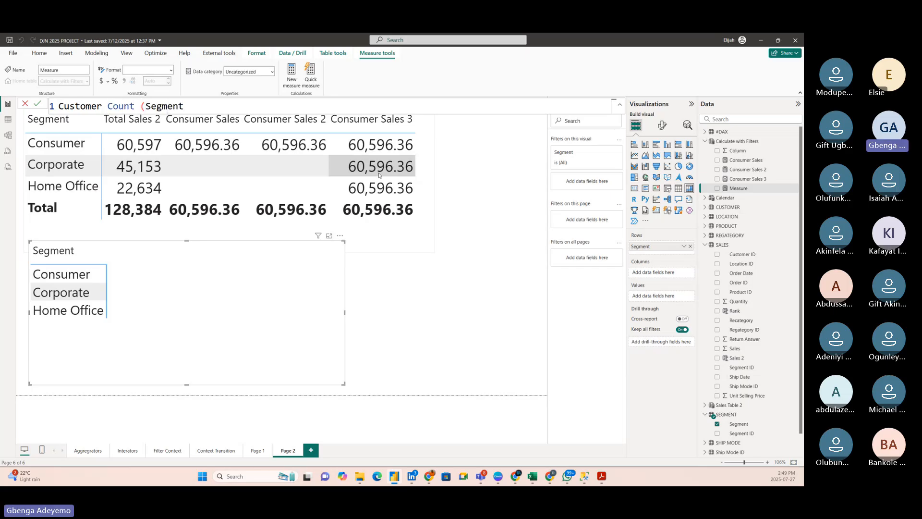
pyautogui.write(') =')
pyautogui.hotkey('shift', 'Return')
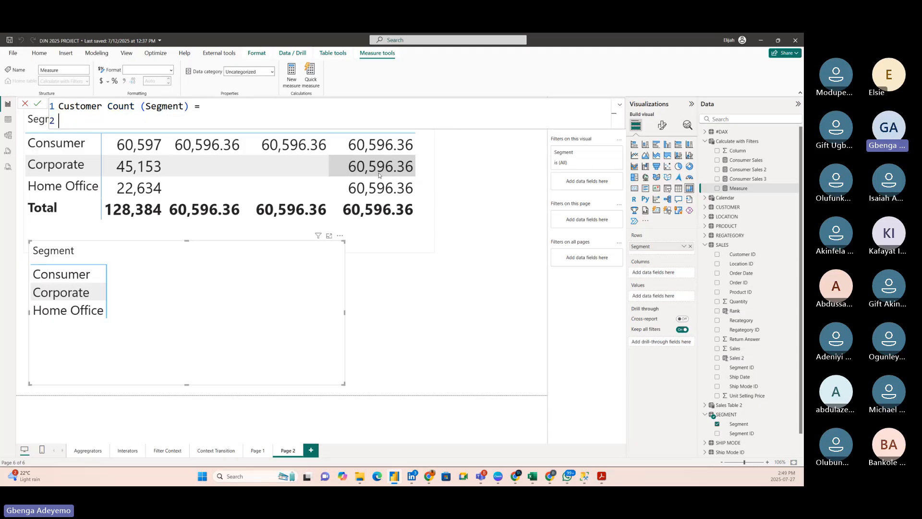
pyautogui.write('calcu')
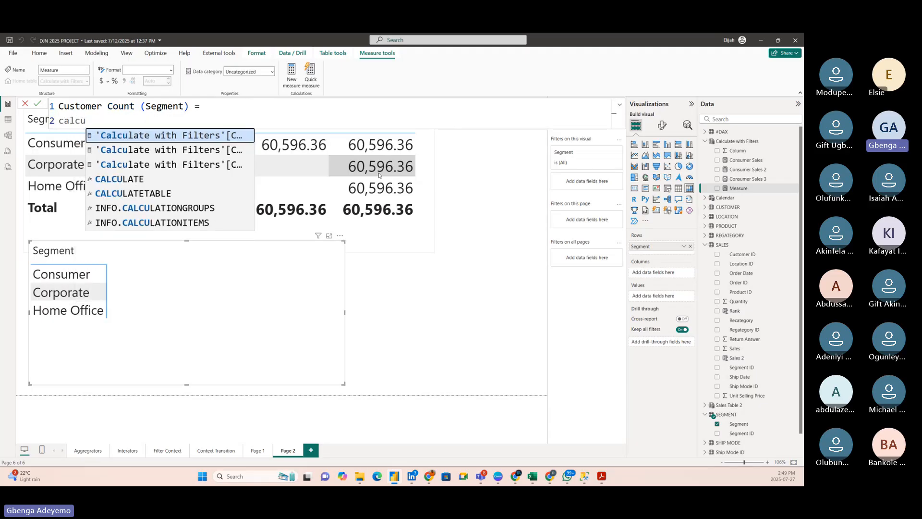
pyautogui.write('late')
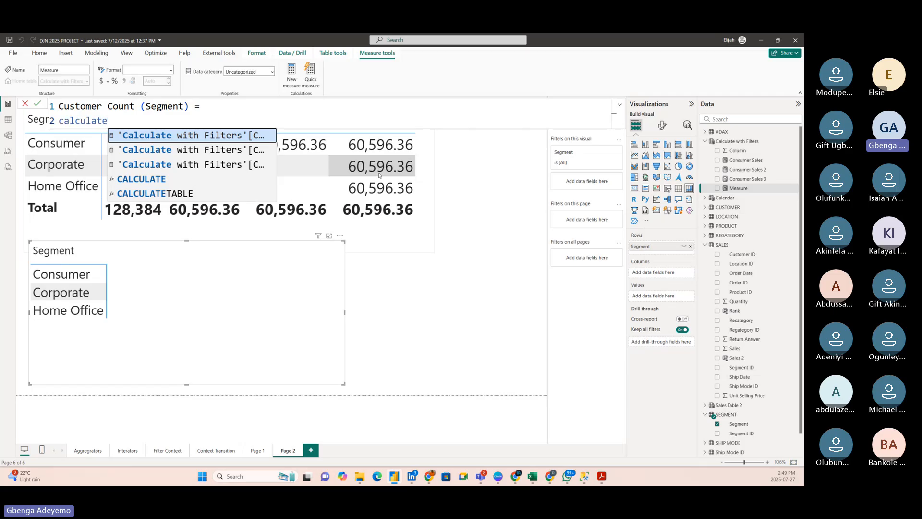
pyautogui.click(173, 182)
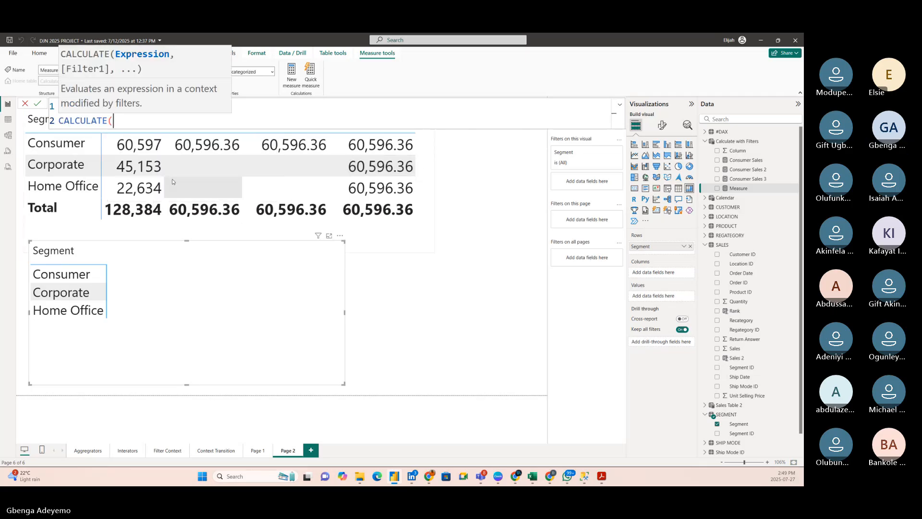
pyautogui.hotkey('shift', 'Return')
pyautogui.write('su')
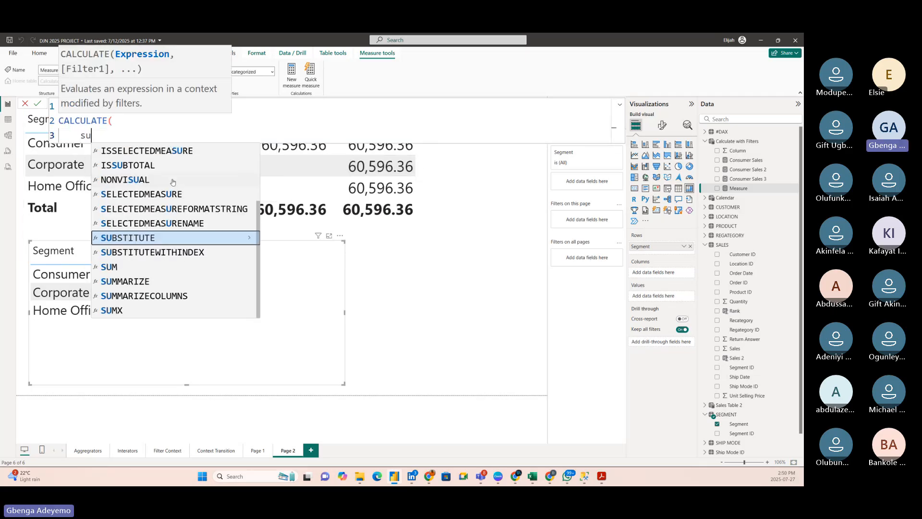
pyautogui.write('m')
pyautogui.press('Tab')
pyautogui.write('sa')
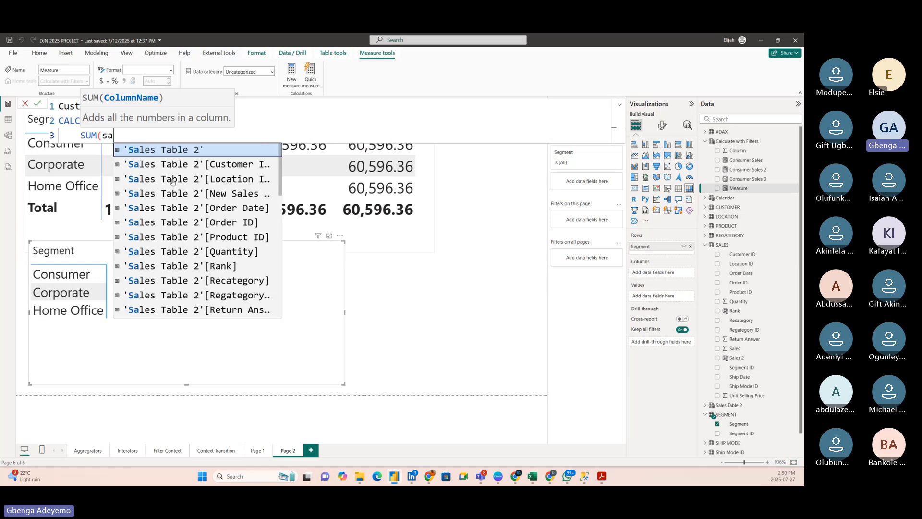
pyautogui.write('les')
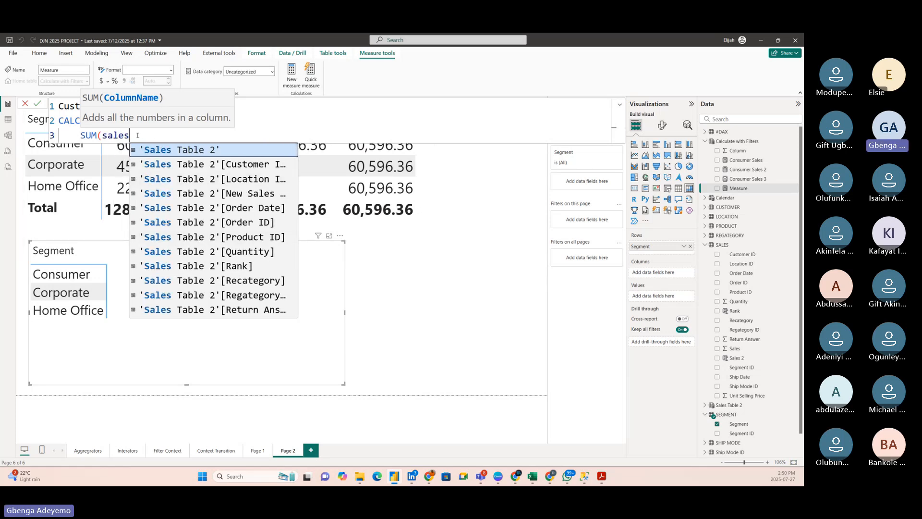
pyautogui.press('BackSpace')
pyautogui.press('BackSpace')
pyautogui.press('BackSpace')
pyautogui.press('BackSpace')
pyautogui.press('BackSpace')
pyautogui.press('BackSpace')
pyautogui.press('BackSpace')
pyautogui.press('BackSpace')
pyautogui.press('BackSpace')
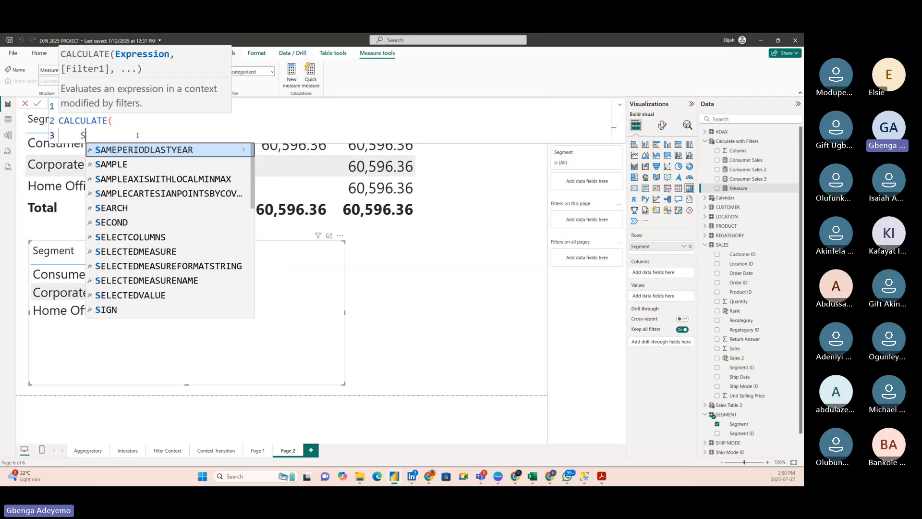
# Step: Enter DISTINCTCOUNT(CUSTOMER[Customer ID]) as the CALCULATE expression and start a new line for the filter argument
pyautogui.write('dist')
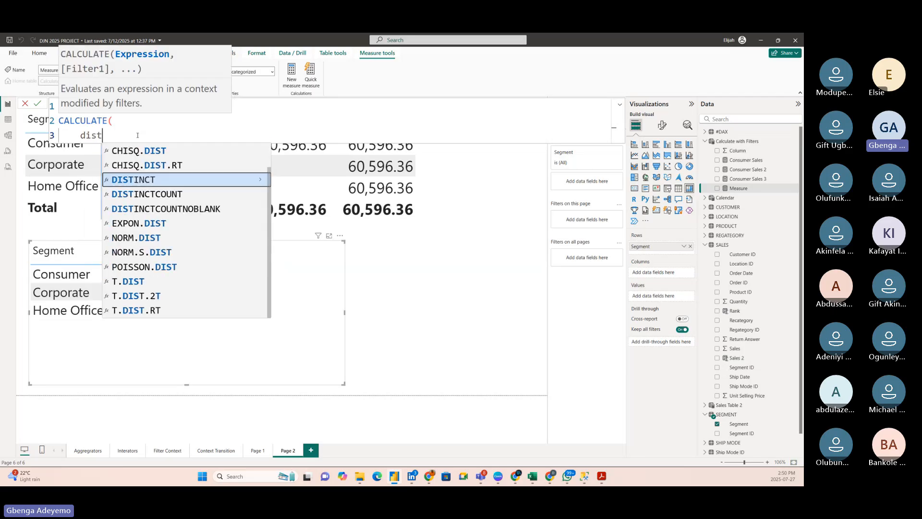
pyautogui.click(155, 193)
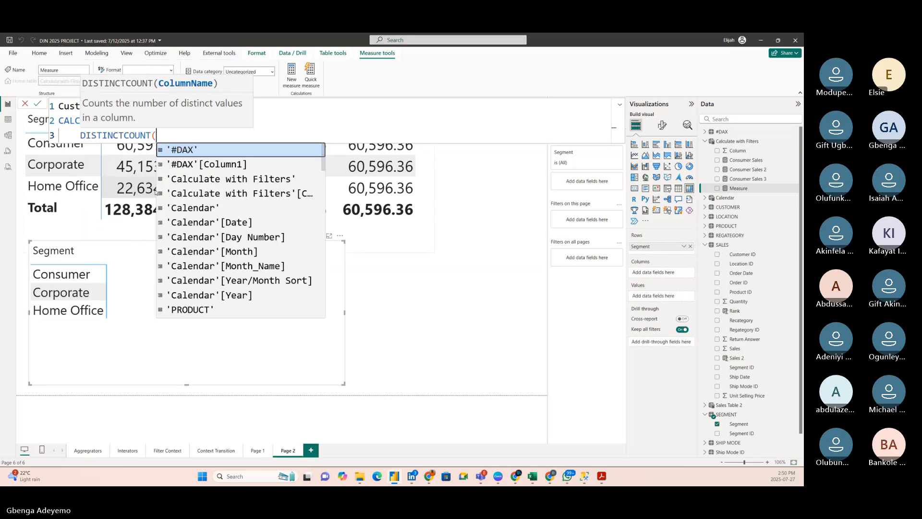
pyautogui.write('customer')
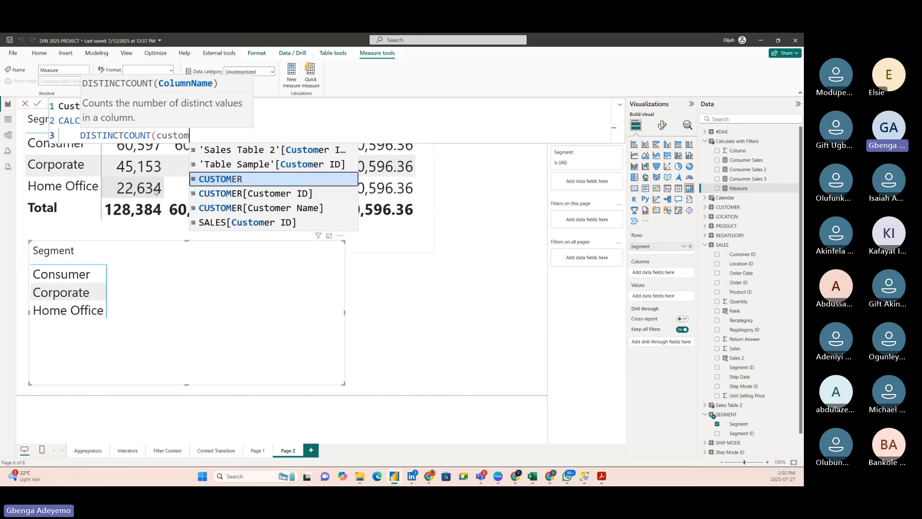
pyautogui.click(264, 193)
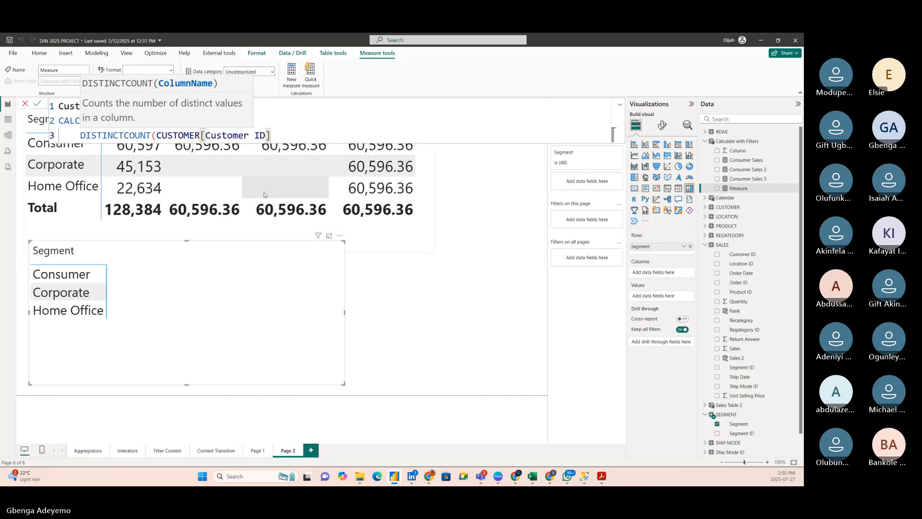
pyautogui.write('),')
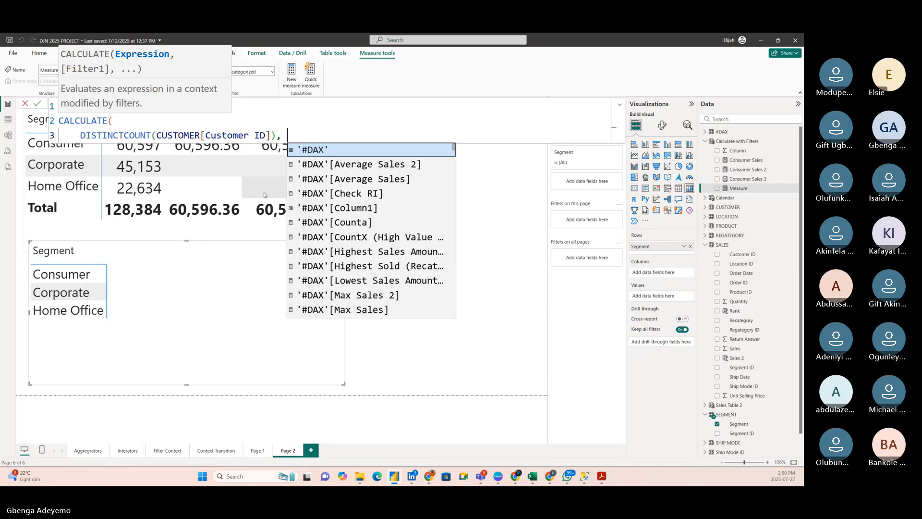
pyautogui.hotkey('shift', 'Return')
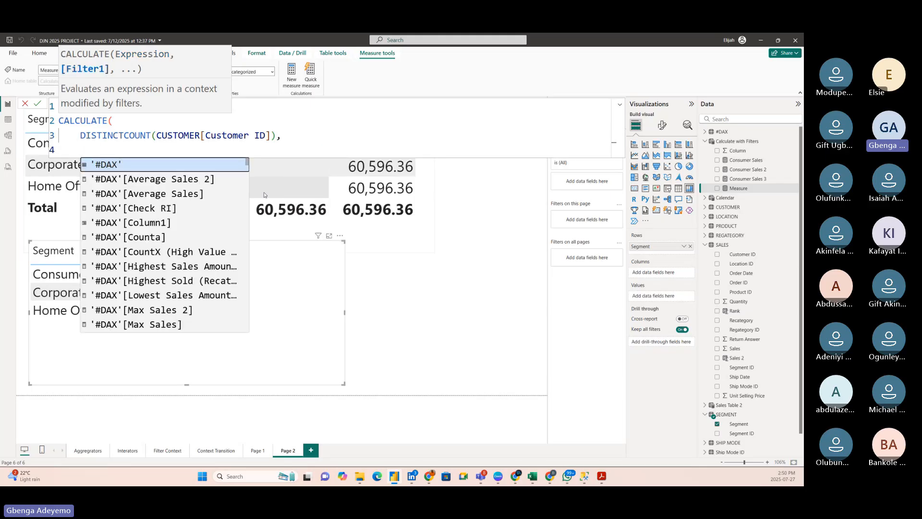
# Step: Add the filter argument CROSSFILTER(CUSTOMER[Customer ID], SALES[Customer ID], Both) to the CALCULATE formula
pyautogui.write('cross')
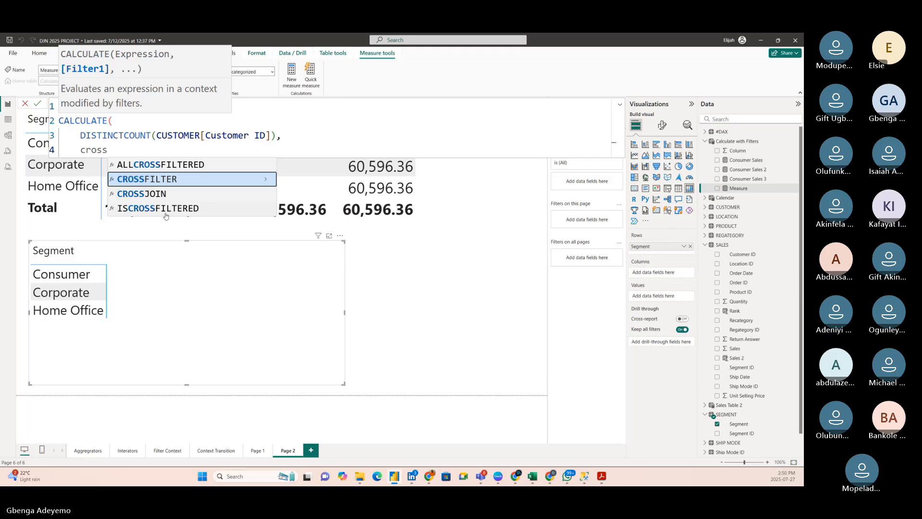
pyautogui.click(159, 180)
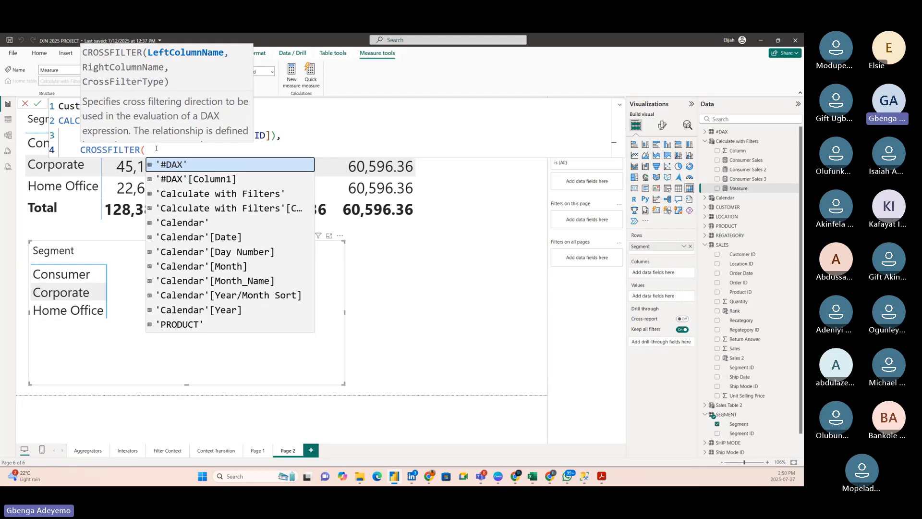
pyautogui.write('customer')
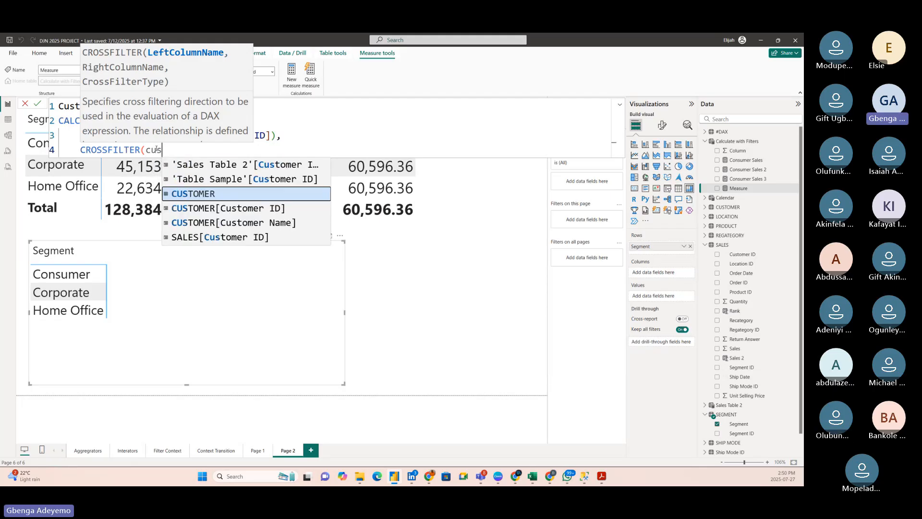
pyautogui.click(274, 210)
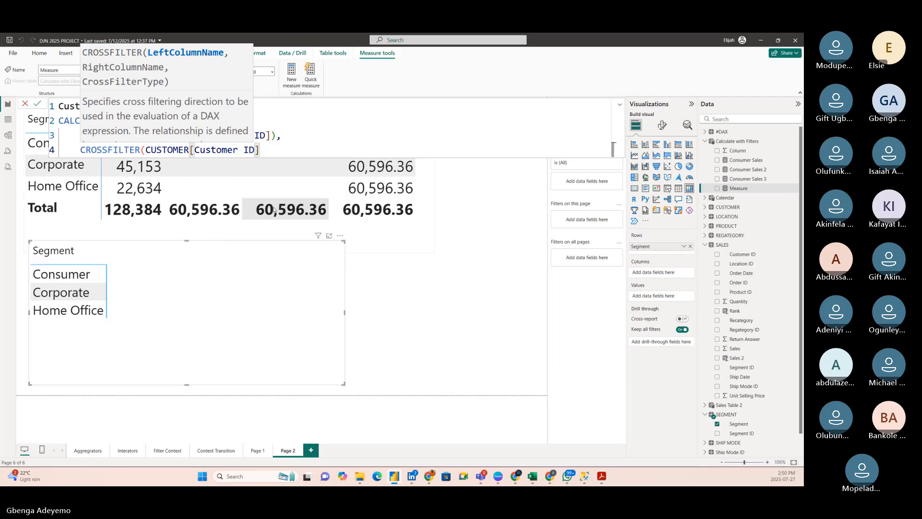
pyautogui.write(', ')
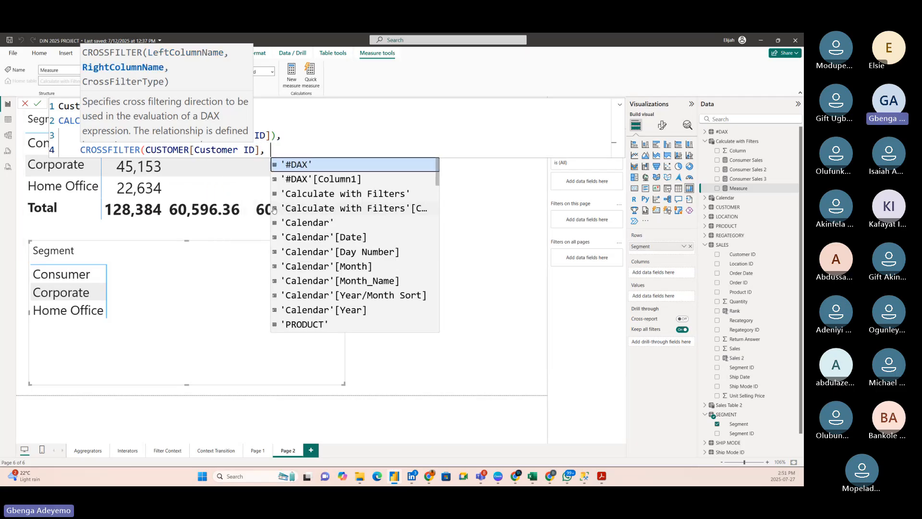
pyautogui.write('customer')
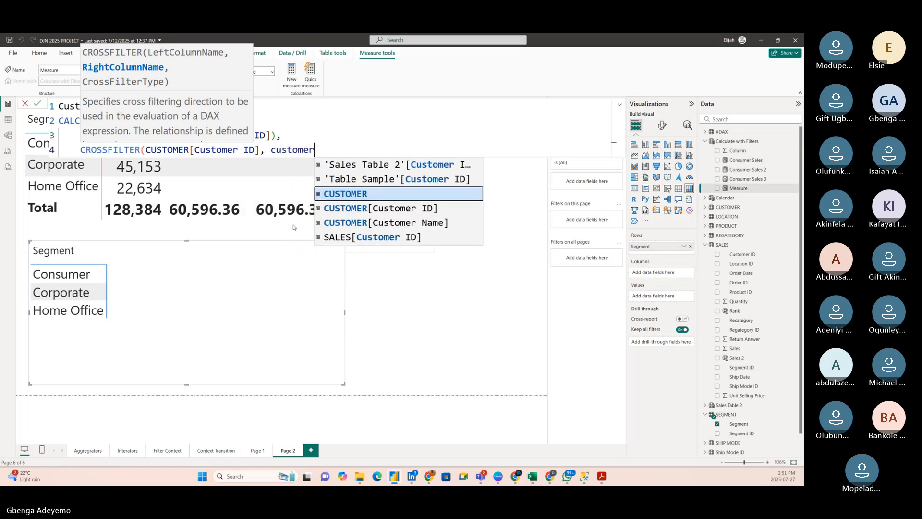
pyautogui.click(387, 239)
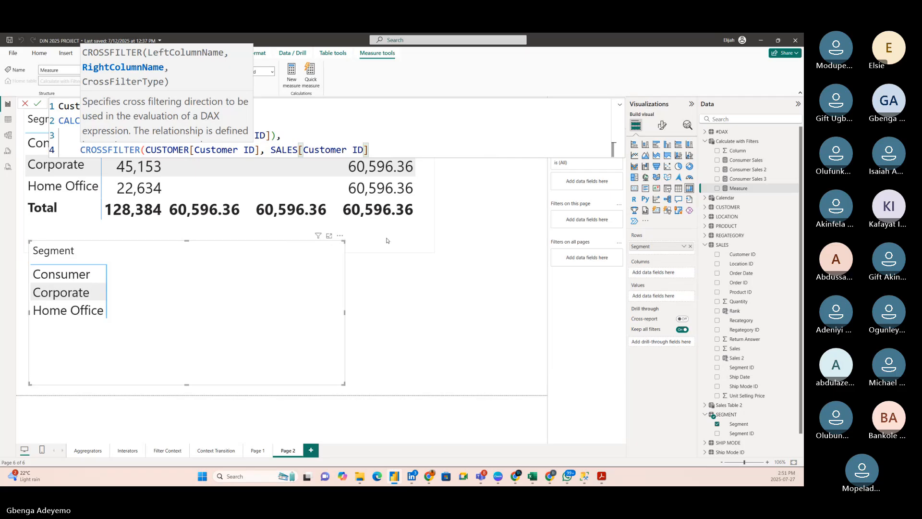
pyautogui.write(',')
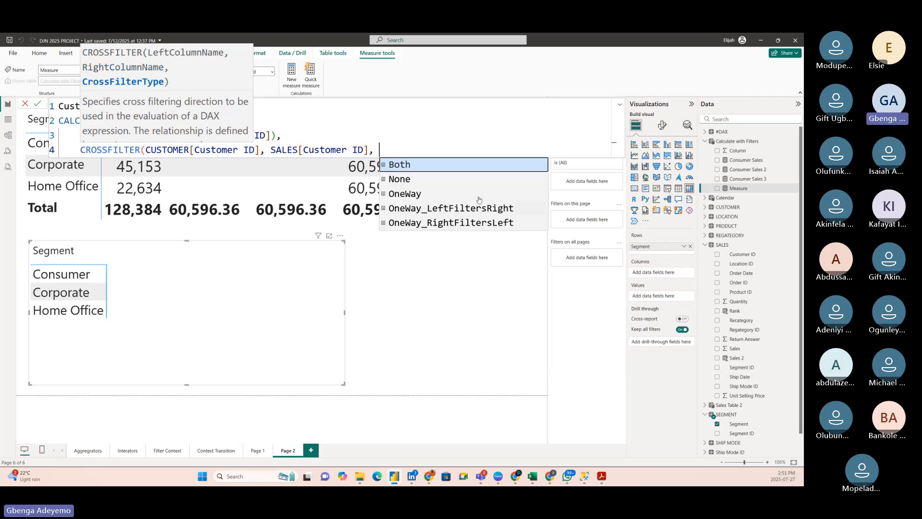
pyautogui.click(418, 170)
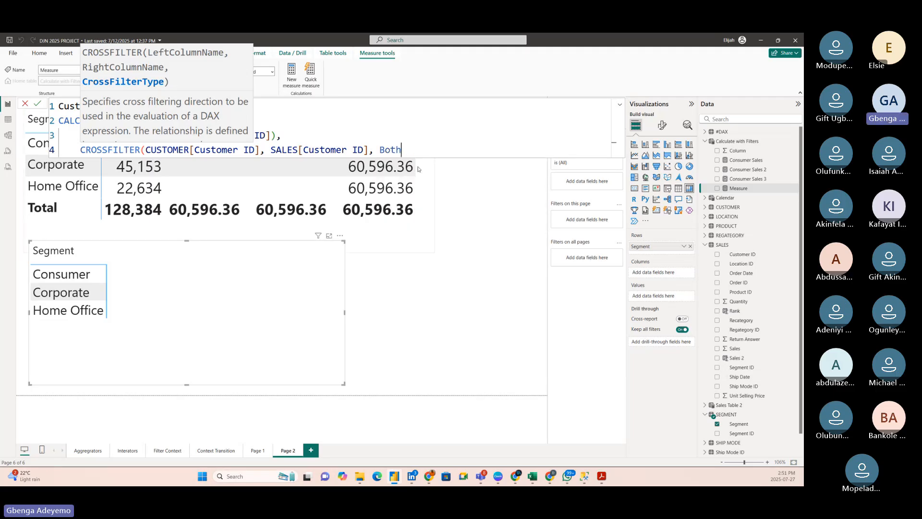
pyautogui.write(')')
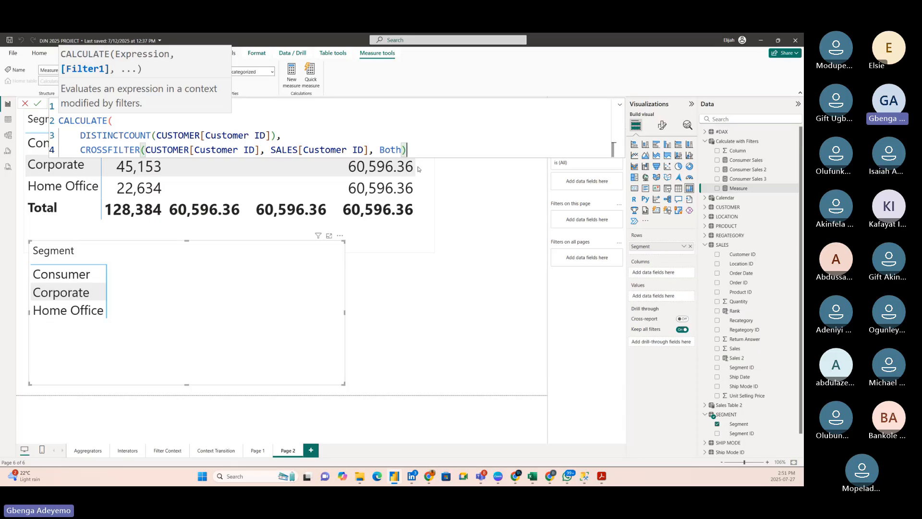
# Step: Close the CALCULATE function on its own line and commit the Customer Count (Segment) measure
pyautogui.press('Return')
pyautogui.write(')')
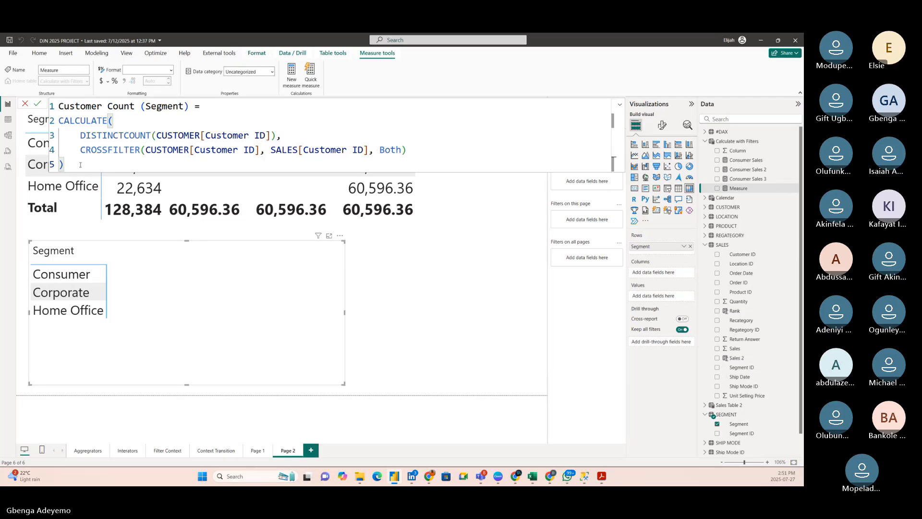
pyautogui.click(39, 104)
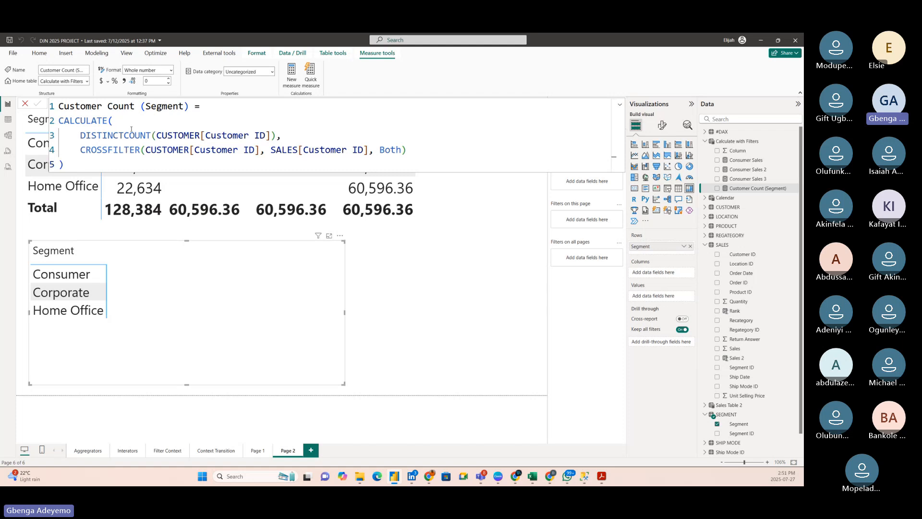
# Step: Review the DISTINCTCOUNT expression and the CROSSFILTER argument in the Customer Count (Segment) formula
pyautogui.click(115, 121)
pyautogui.moveTo(80, 136); pyautogui.dragTo(304, 136)
pyautogui.click(80, 136)
pyautogui.moveTo(81, 136); pyautogui.dragTo(300, 137)
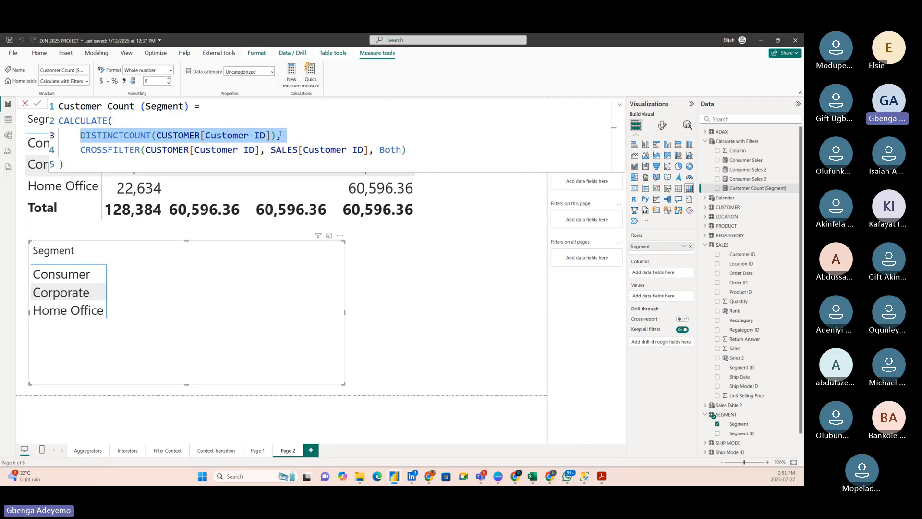
pyautogui.click(283, 135)
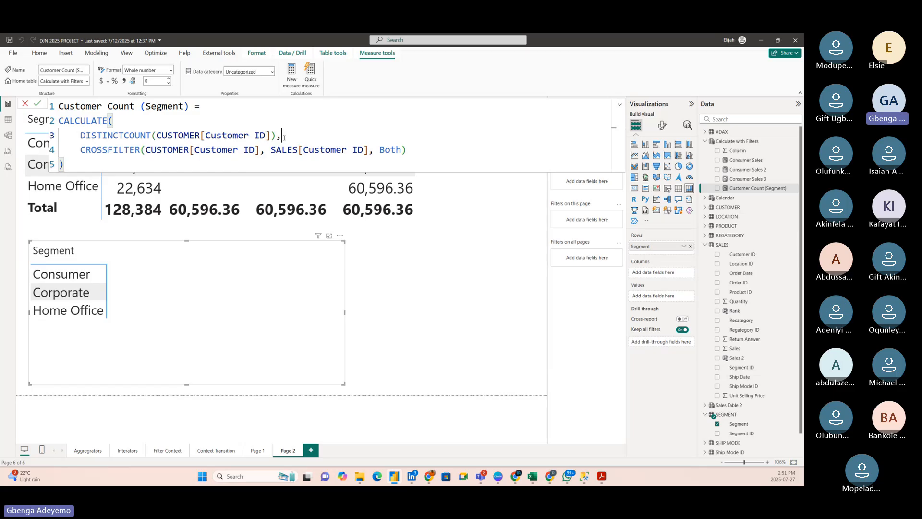
pyautogui.moveTo(282, 135); pyautogui.dragTo(81, 138)
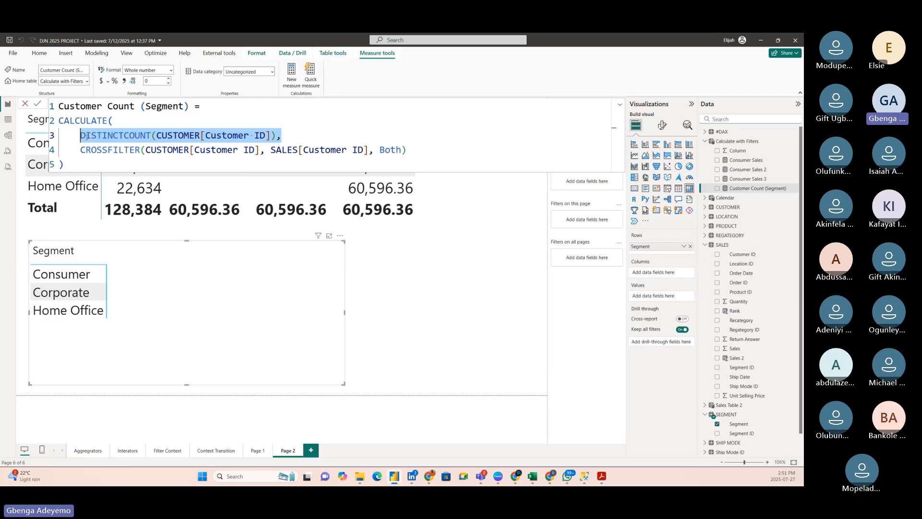
pyautogui.click(151, 135)
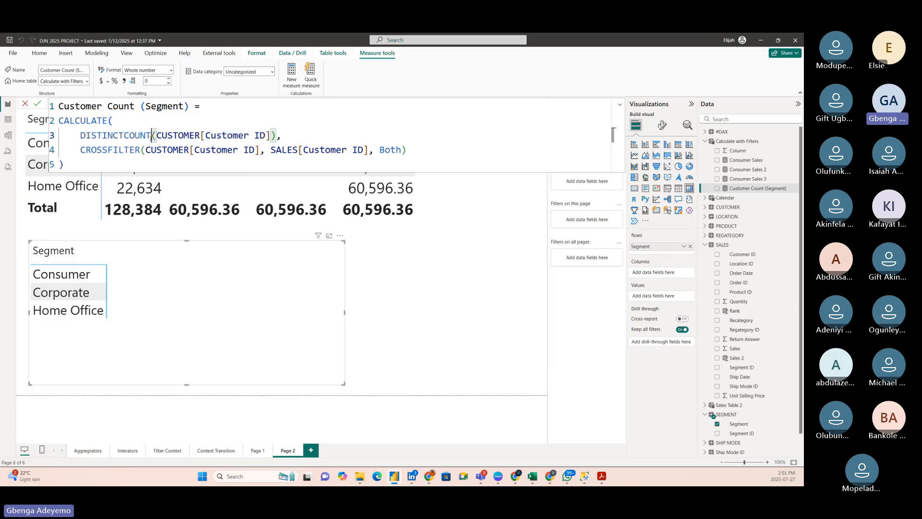
pyautogui.click(124, 135)
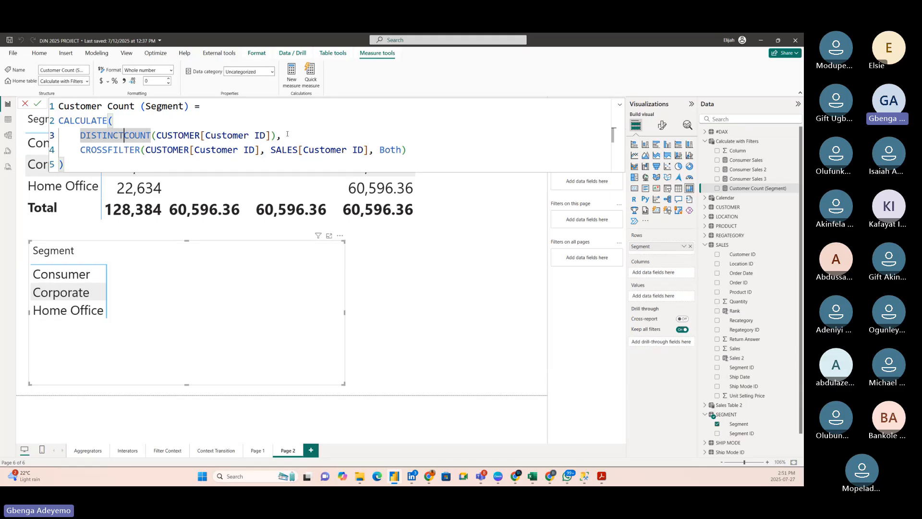
pyautogui.click(193, 159)
pyautogui.moveTo(80, 152); pyautogui.dragTo(152, 153)
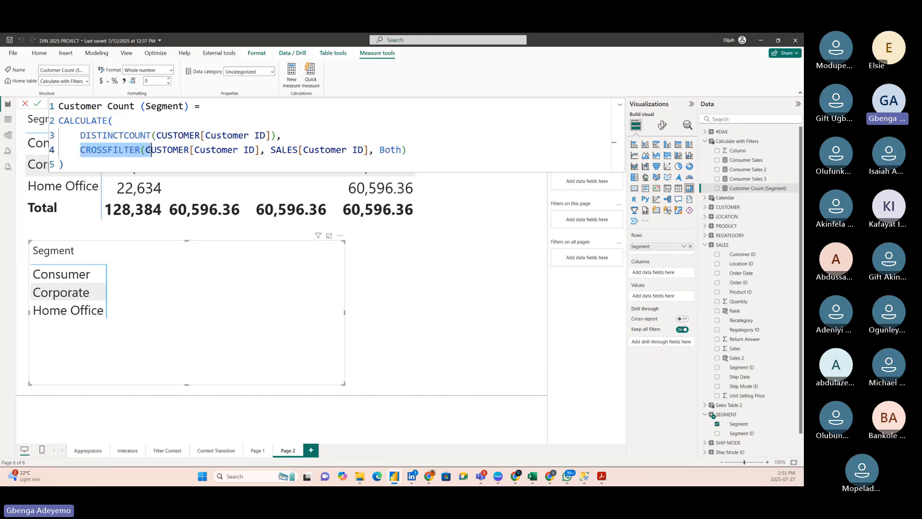
pyautogui.click(83, 152)
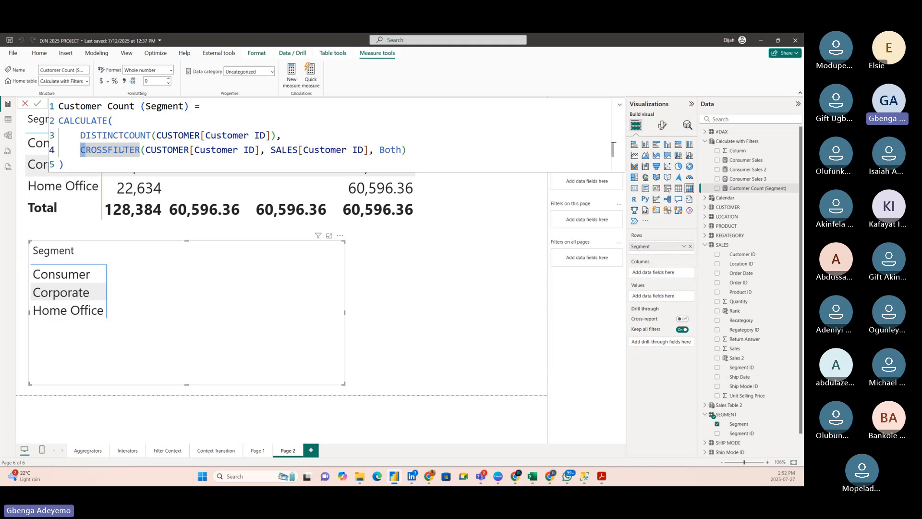
# Step: Check the cross-filter direction of the relationship between SALES and CUSTOMER in the data model, leaving it unedited
pyautogui.click(7, 135)
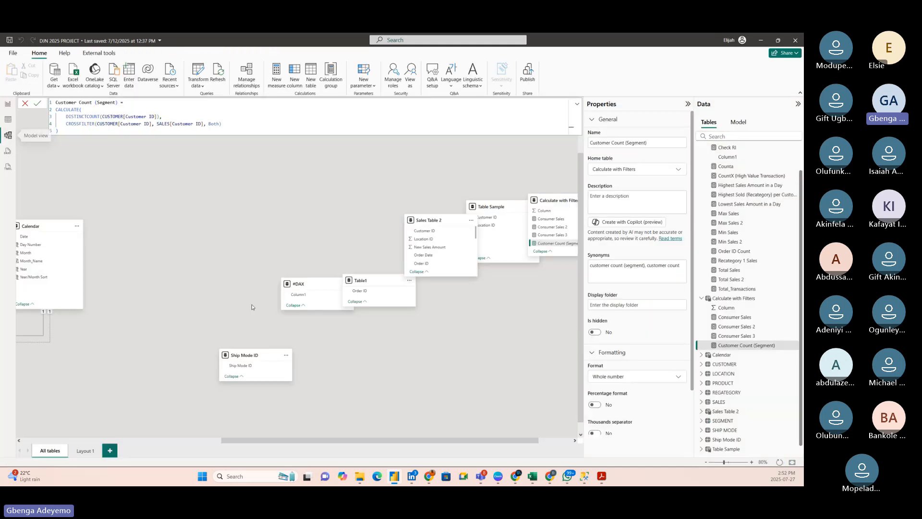
pyautogui.moveTo(230, 440); pyautogui.dragTo(31, 440)
pyautogui.click(305, 288)
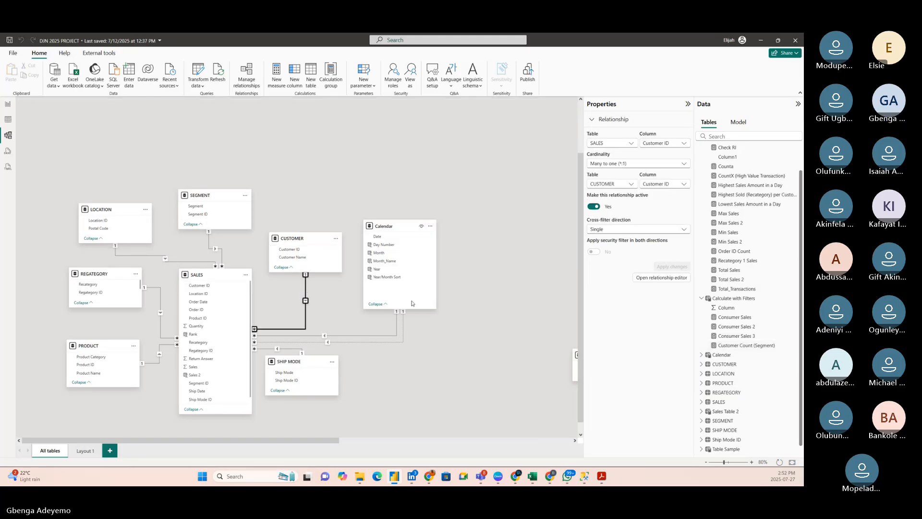
pyautogui.doubleClick(306, 301)
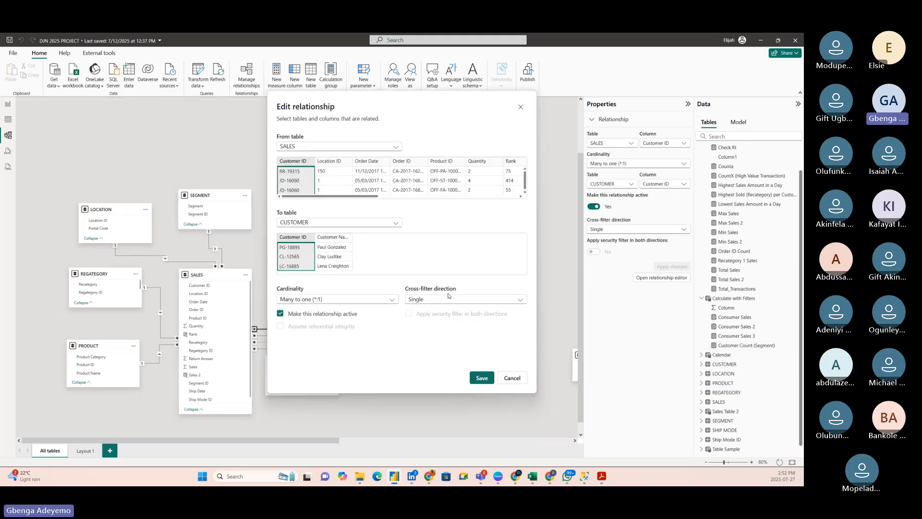
pyautogui.click(507, 379)
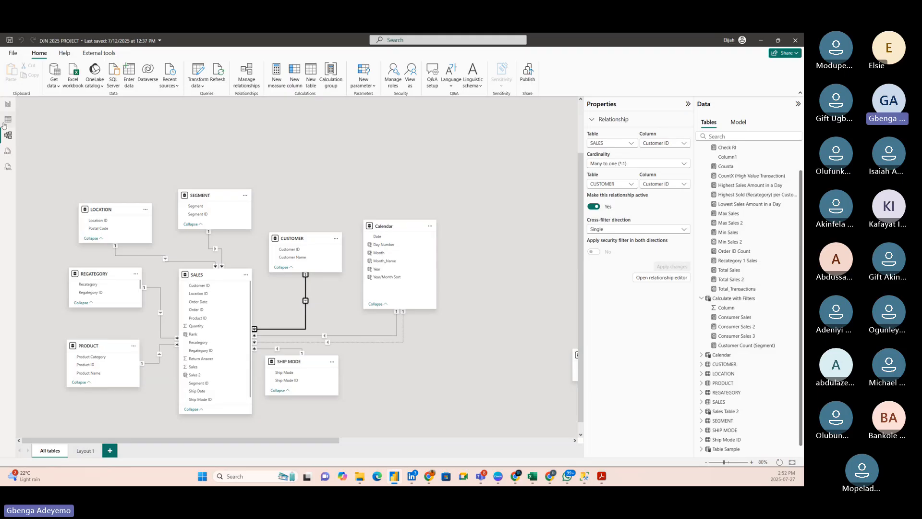
pyautogui.click(8, 105)
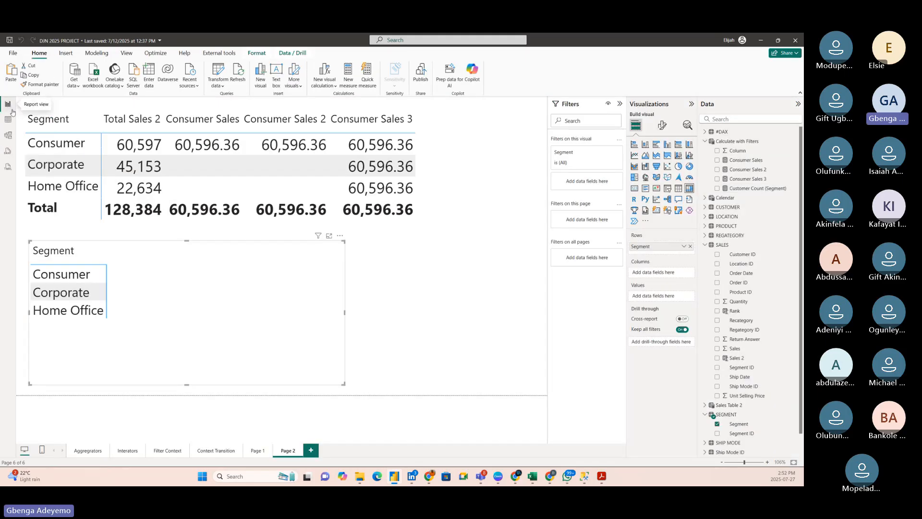
# Step: Review the DISTINCTCOUNT expression and each CROSSFILTER argument, including Both, in the Customer Count (Segment) measure's formula
pyautogui.click(744, 189)
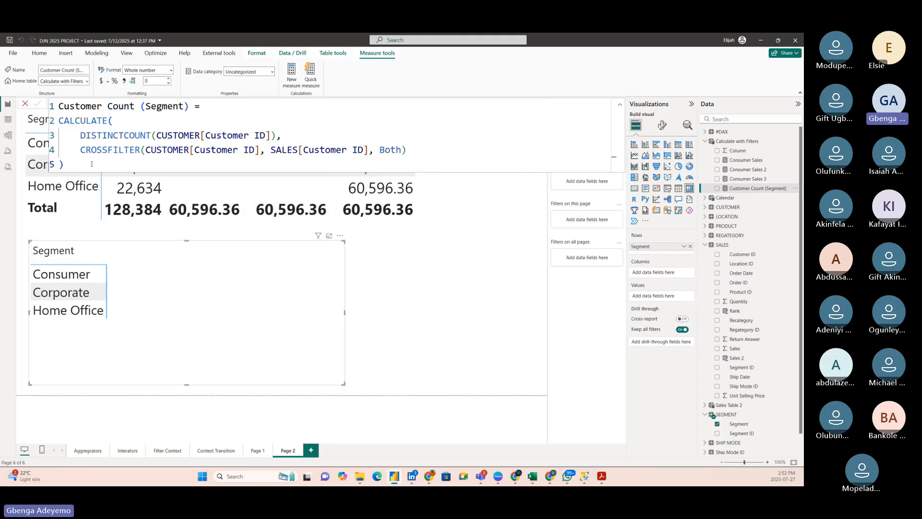
pyautogui.moveTo(80, 150); pyautogui.dragTo(241, 164)
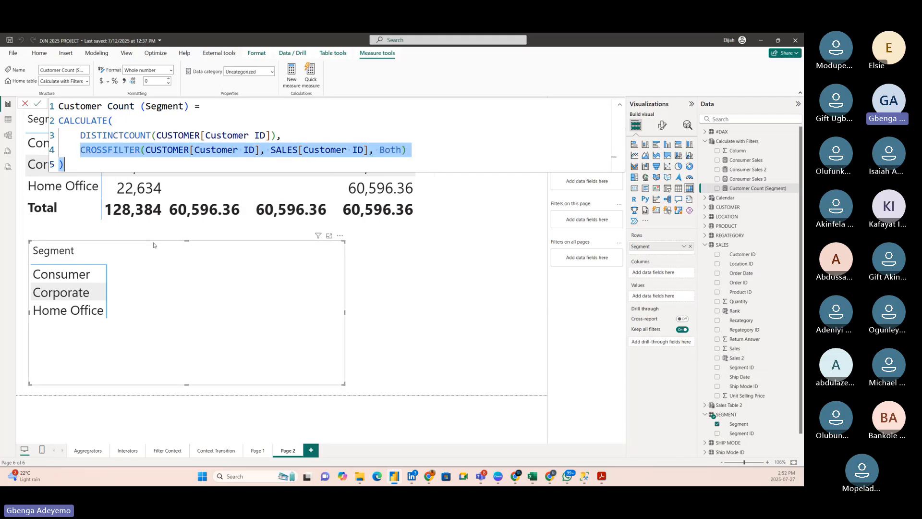
pyautogui.click(113, 121)
pyautogui.moveTo(76, 136); pyautogui.dragTo(288, 137)
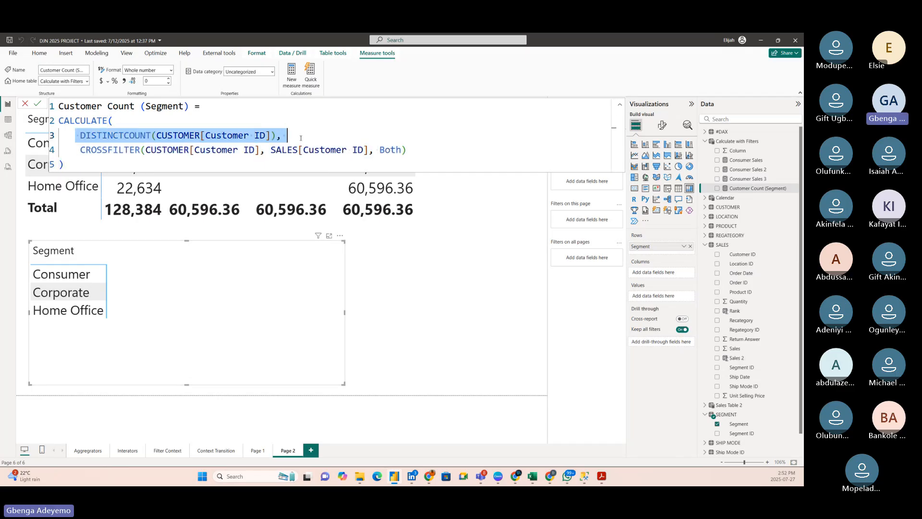
pyautogui.moveTo(79, 149); pyautogui.dragTo(432, 151)
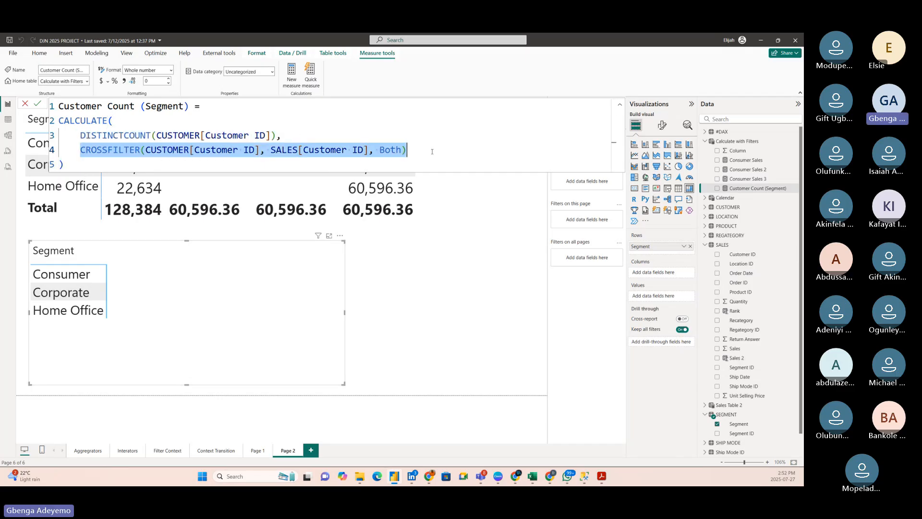
pyautogui.click(223, 150)
pyautogui.click(331, 150)
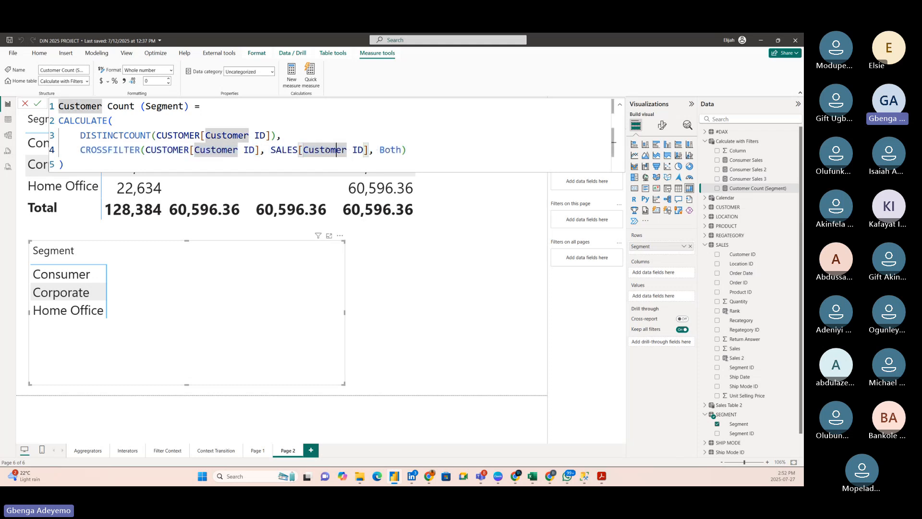
pyautogui.click(381, 150)
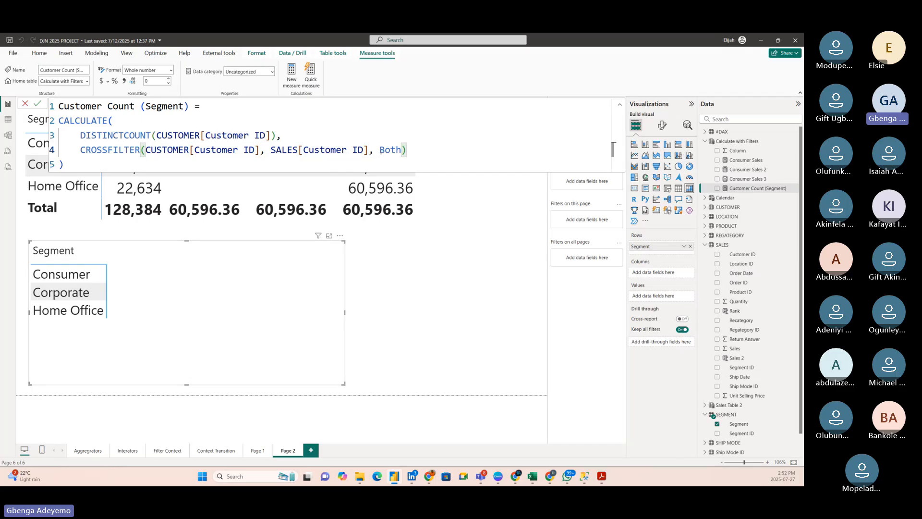
pyautogui.moveTo(380, 150); pyautogui.dragTo(402, 150)
pyautogui.click(406, 151)
pyautogui.click(302, 161)
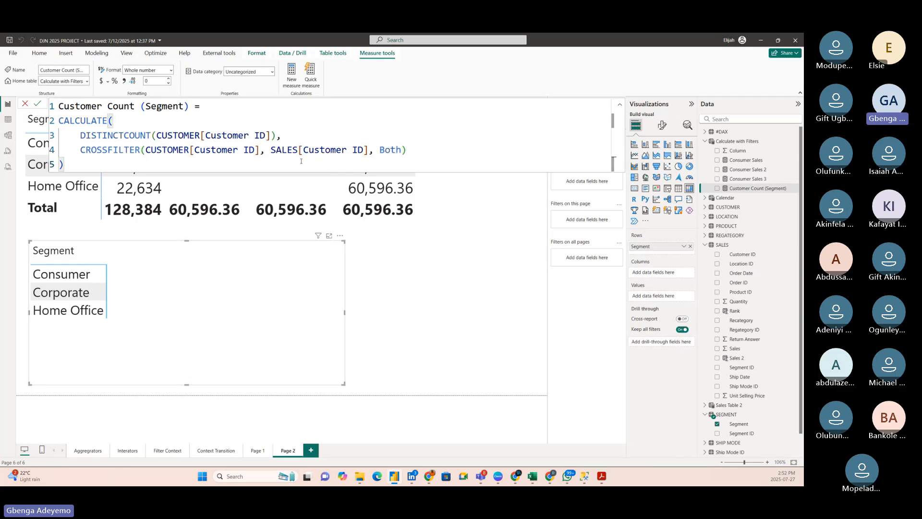
# Step: Add the Customer Count (Segment) measure as values of the lower Segment matrix and shrink the matrix to fit its contents
pyautogui.click(37, 104)
pyautogui.moveTo(743, 191); pyautogui.dragTo(167, 260)
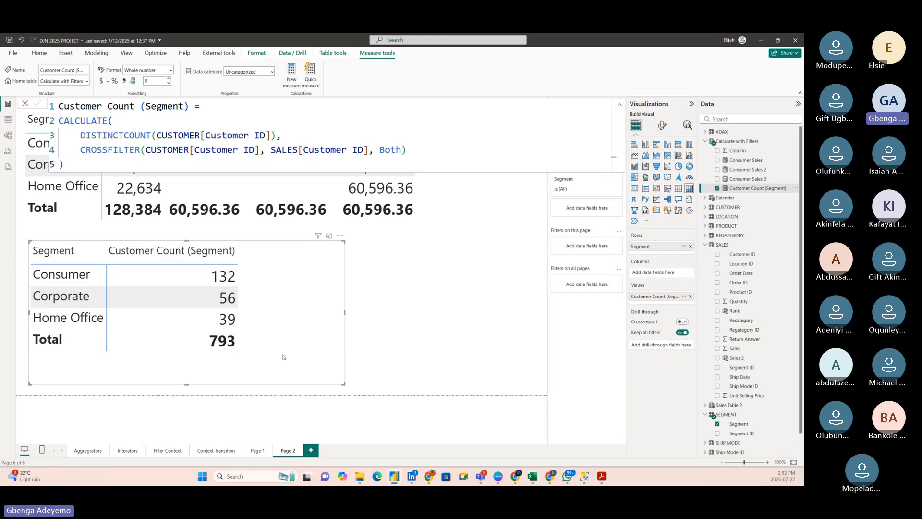
pyautogui.click(26, 103)
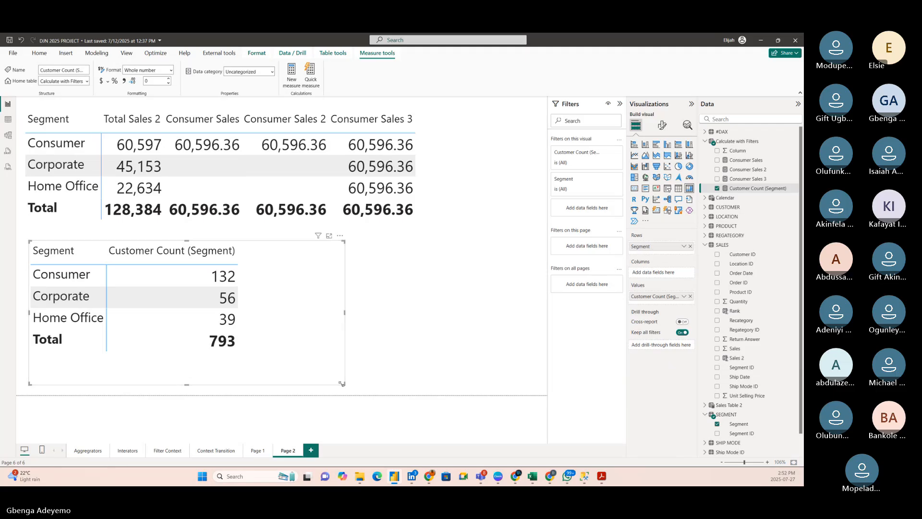
pyautogui.moveTo(342, 384); pyautogui.dragTo(307, 365)
pyautogui.moveTo(271, 328)
pyautogui.mouseDown()
pyautogui.moveTo(276, 345)
pyautogui.moveTo(258, 321)
pyautogui.moveTo(267, 328)
pyautogui.mouseUp()
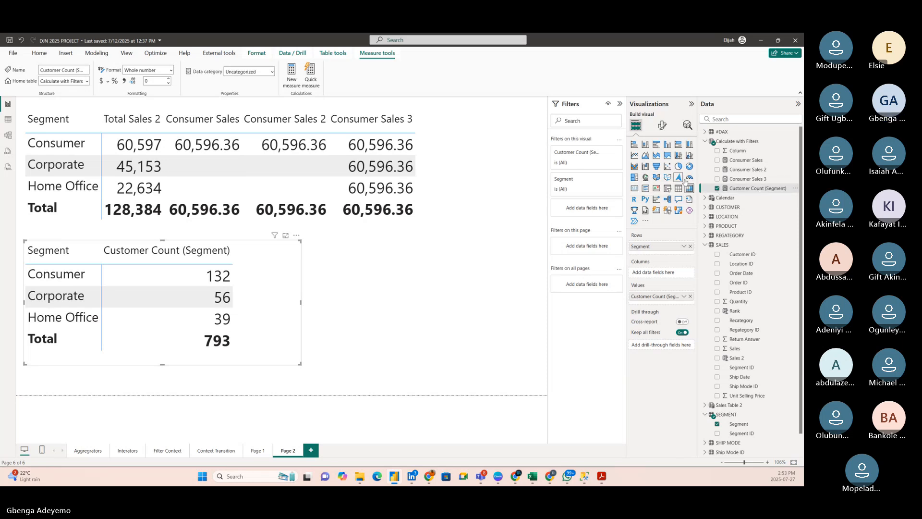
# Step: Examine the underlined CUSTOMER[Customer ID] argument in the Customer Count (Segment) formula and the table relationships in the data model
pyautogui.click(747, 179)
pyautogui.click(750, 189)
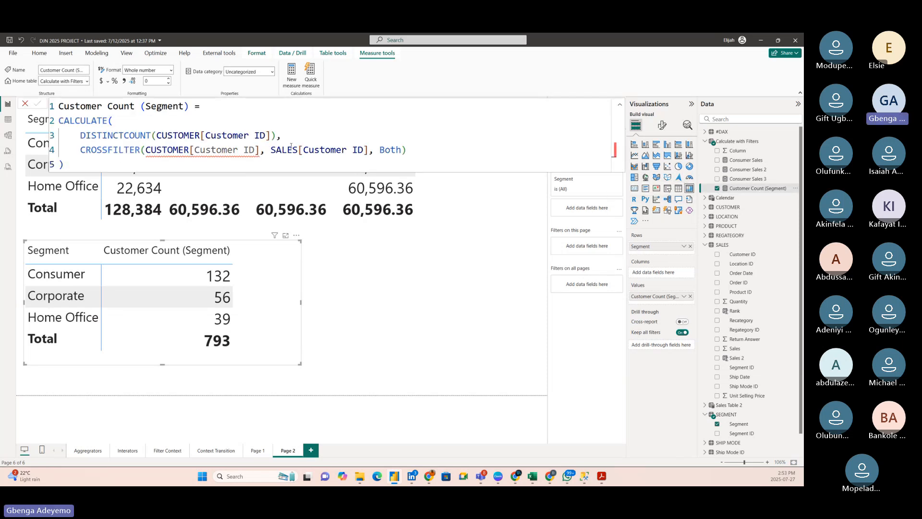
pyautogui.click(197, 169)
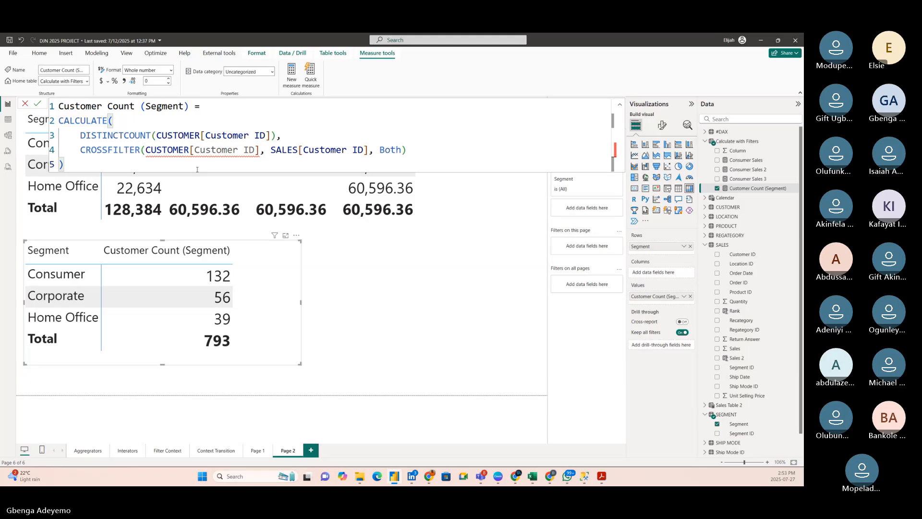
pyautogui.moveTo(199, 156)
pyautogui.click(25, 105)
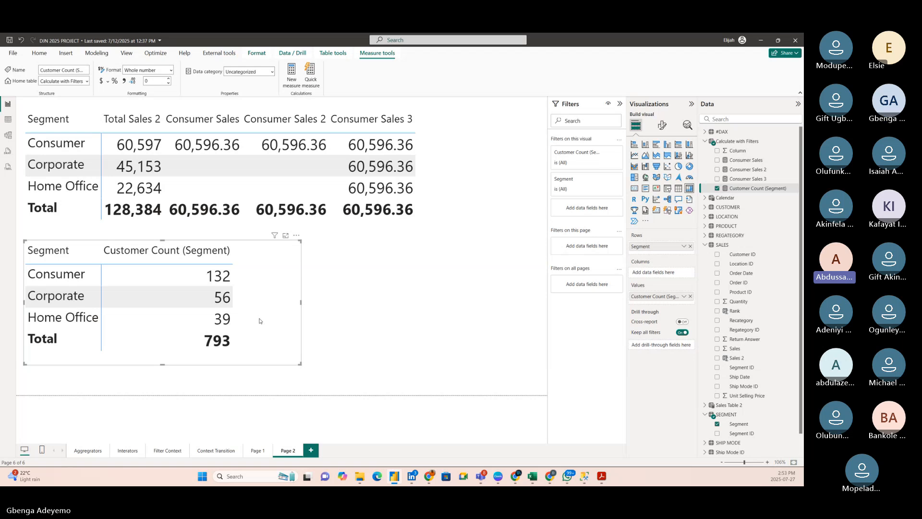
pyautogui.click(12, 138)
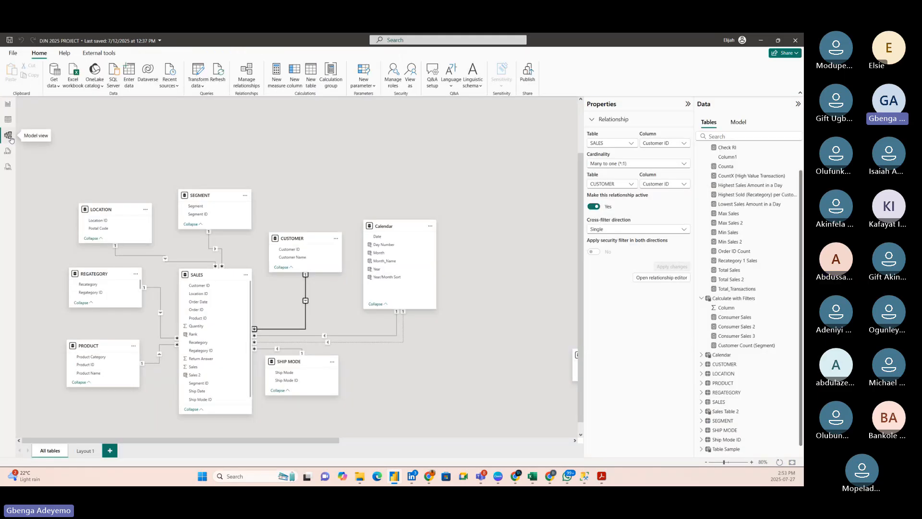
pyautogui.click(7, 104)
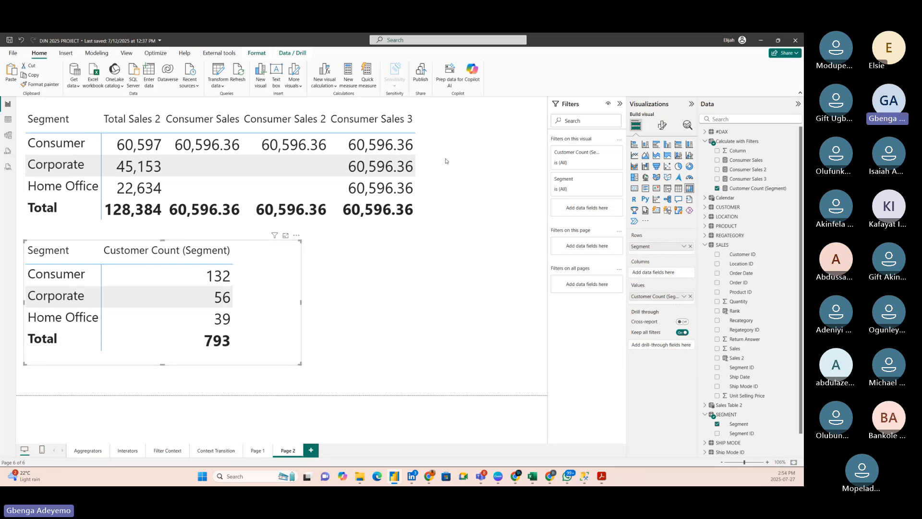
# Step: Widen the upper sales matrix across the page and shorten it to clear the customer count matrix below
pyautogui.click(427, 178)
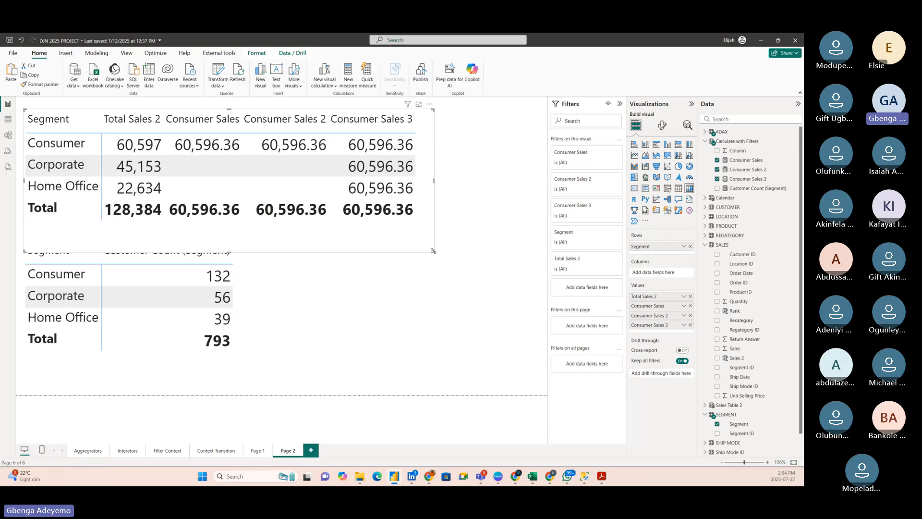
pyautogui.moveTo(432, 255); pyautogui.dragTo(545, 229)
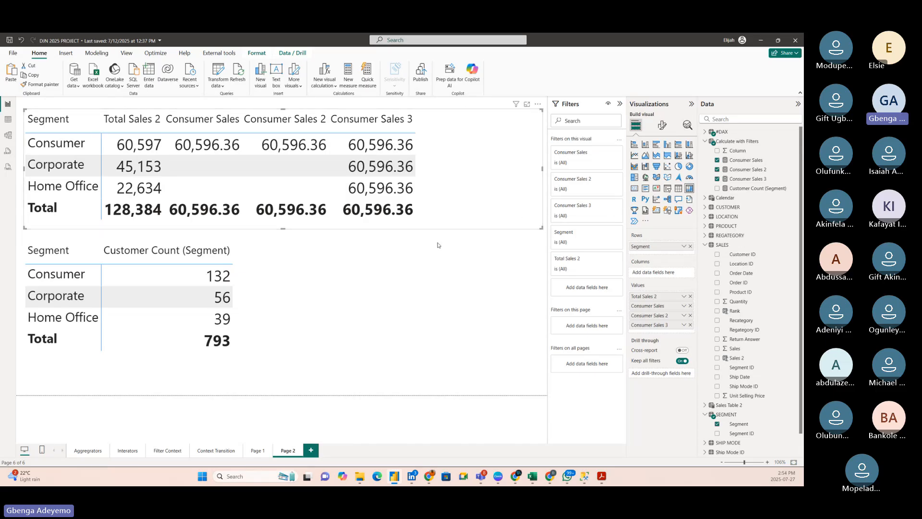
pyautogui.click(263, 324)
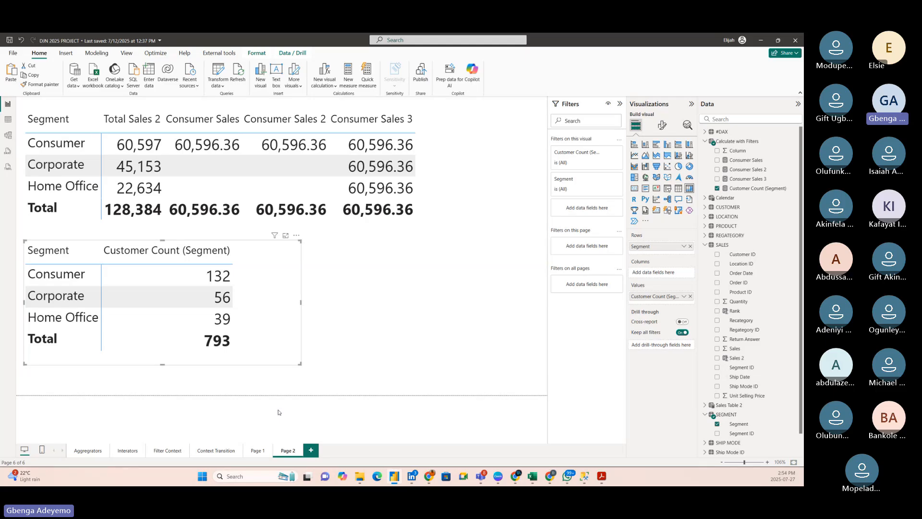
# Step: Create a new measure in the Calculate with Filters table
pyautogui.rightClick(742, 143)
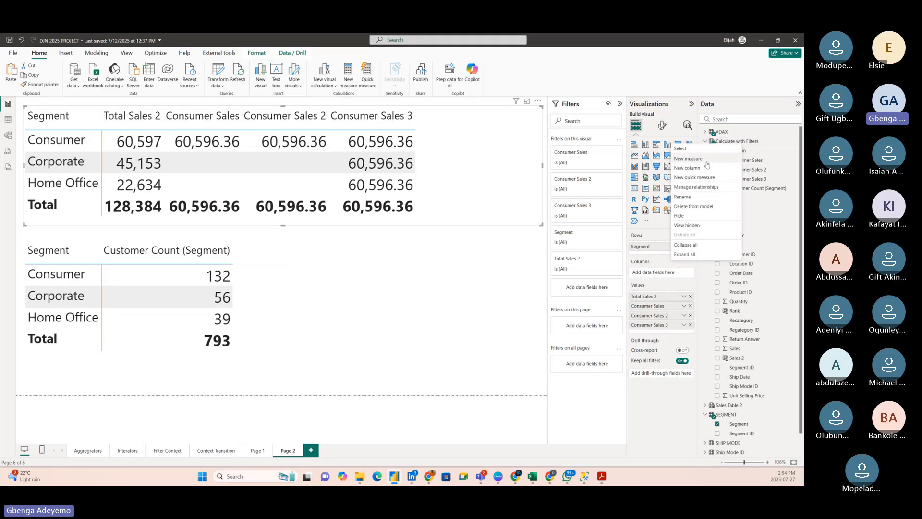
pyautogui.click(685, 158)
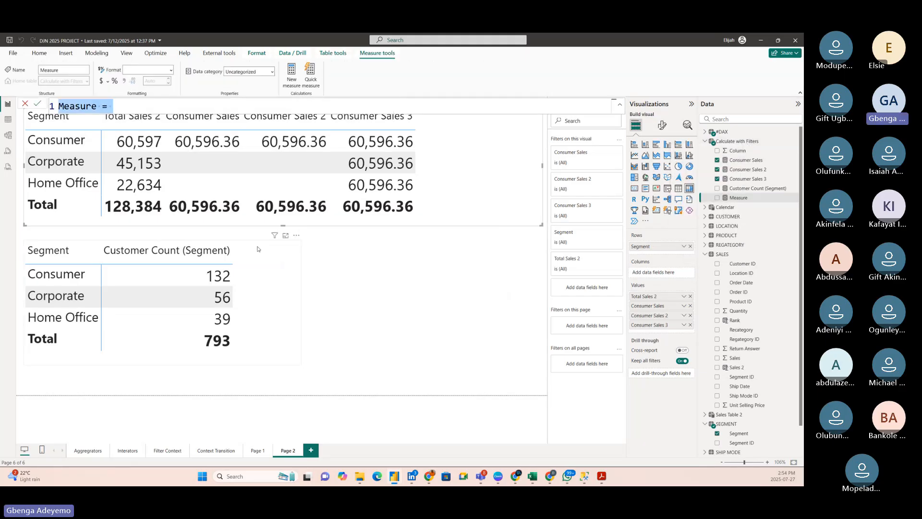
pyautogui.write('Consumer')
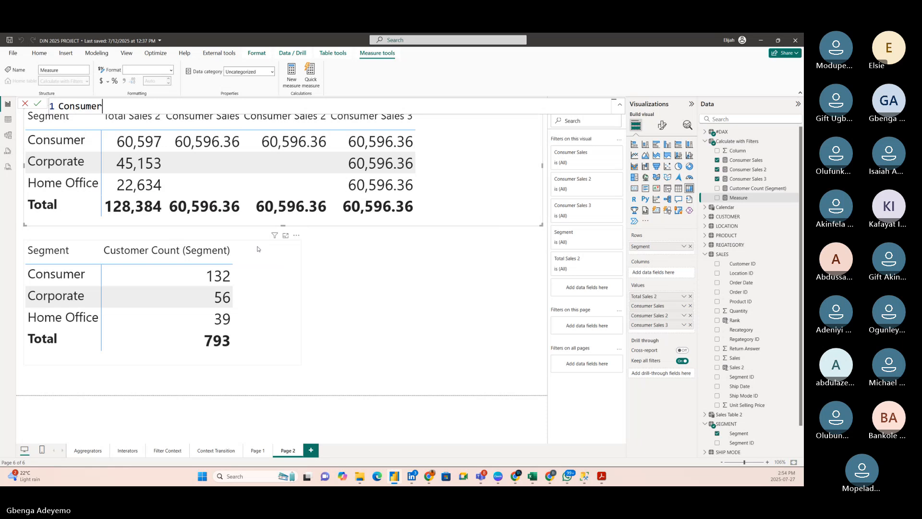
pyautogui.press('BackSpace')
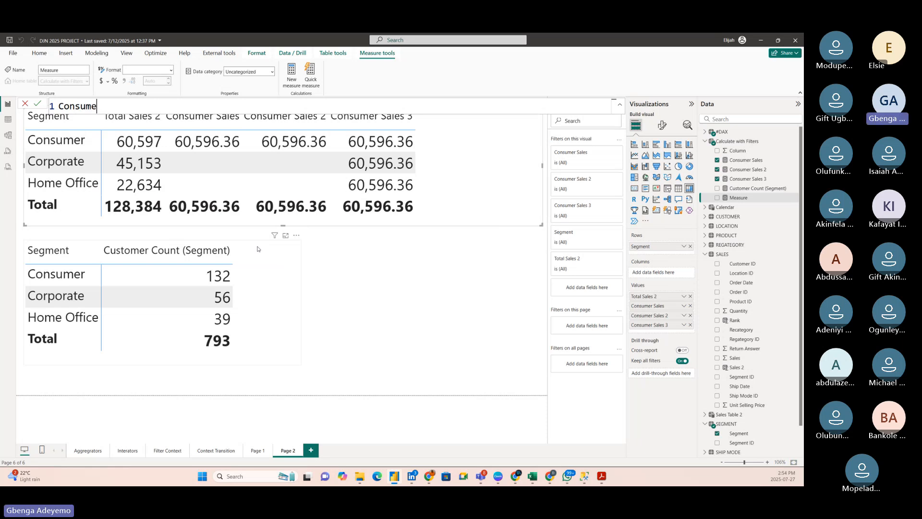
pyautogui.press('BackSpace')
pyautogui.press('BackSpace')
pyautogui.press('BackSpace')
pyautogui.press('BackSpace')
pyautogui.press('BackSpace')
pyautogui.press('BackSpace')
pyautogui.press('BackSpace')
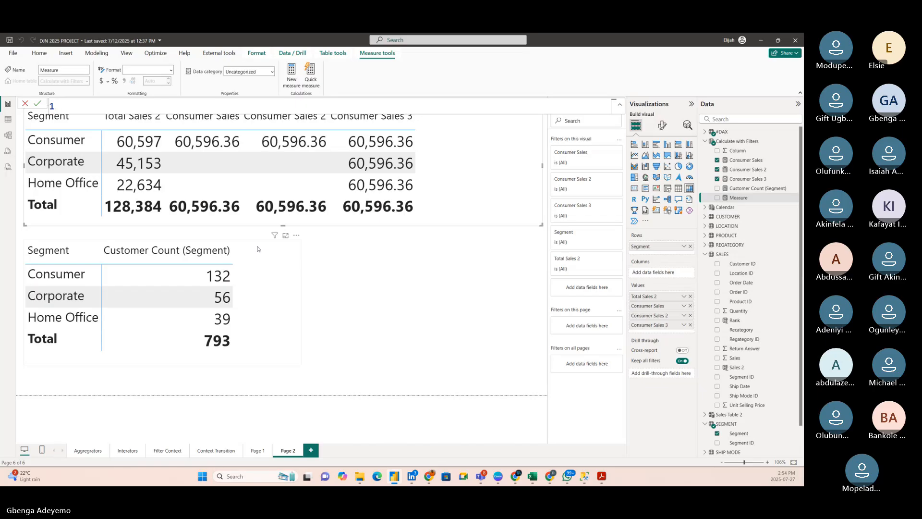
# Step: Name the new measure Consumer Sales 4 and start a new line for its formula
pyautogui.write('Consumer Sales 4')
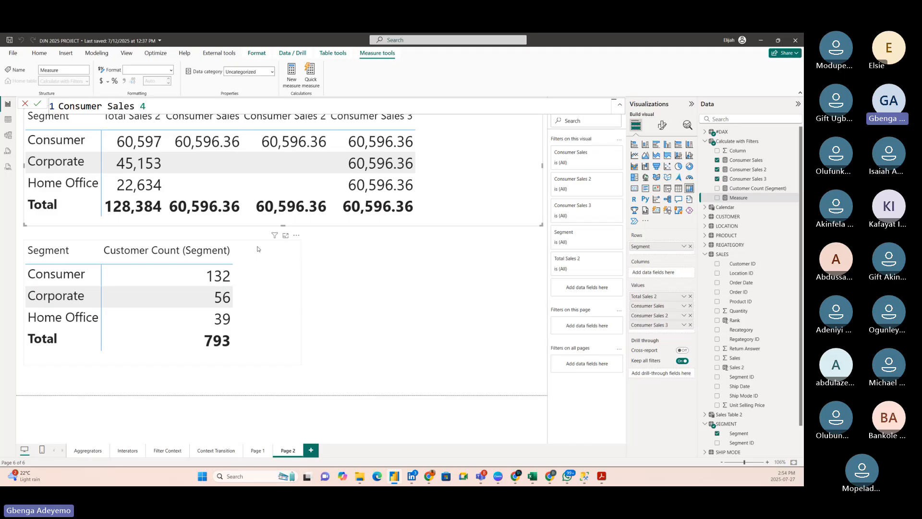
pyautogui.write(' =')
pyautogui.hotkey('shift', 'Return')
pyautogui.write('calculate')
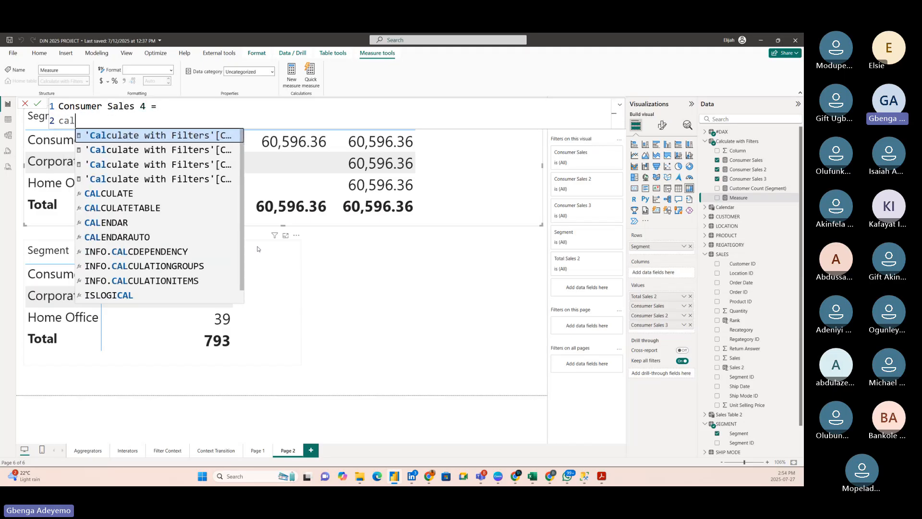
pyautogui.press('Down')
pyautogui.press('Down')
pyautogui.press('Tab')
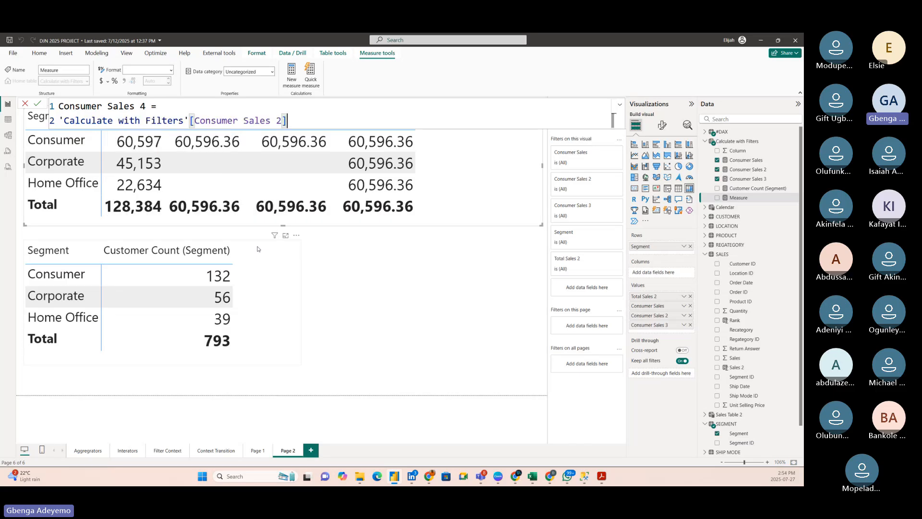
pyautogui.press('BackSpace')
pyautogui.press('BackSpace')
pyautogui.press('BackSpace')
pyautogui.press('BackSpace')
pyautogui.press('BackSpace')
pyautogui.press('BackSpace')
pyautogui.press('BackSpace')
pyautogui.press('BackSpace')
pyautogui.press('BackSpace')
pyautogui.press('BackSpace')
pyautogui.press('BackSpace')
pyautogui.press('BackSpace')
pyautogui.press('BackSpace')
pyautogui.press('BackSpace')
pyautogui.press('BackSpace')
pyautogui.press('BackSpace')
pyautogui.press('BackSpace')
pyautogui.press('BackSpace')
pyautogui.press('BackSpace')
pyautogui.press('BackSpace')
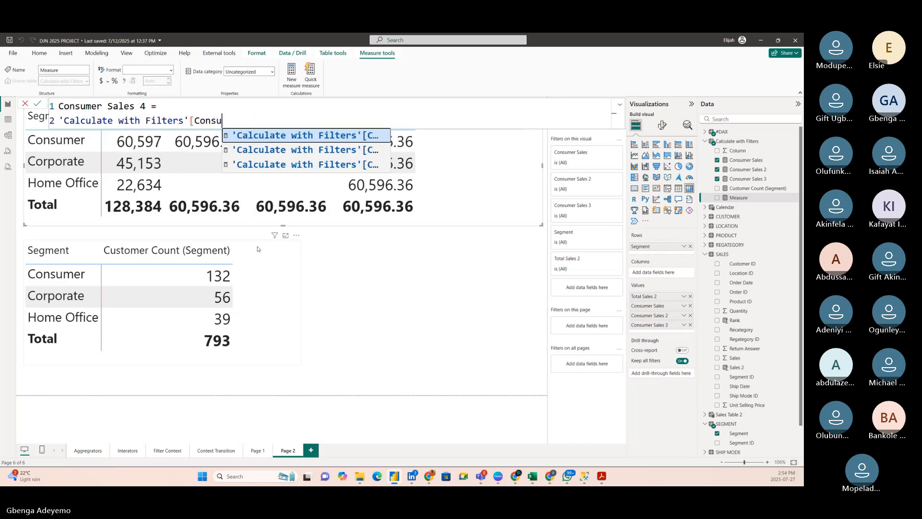
pyautogui.press('BackSpace')
pyautogui.press('BackSpace')
pyautogui.press('BackSpace')
pyautogui.press('BackSpace')
pyautogui.press('BackSpace')
pyautogui.press('BackSpace')
pyautogui.press('BackSpace')
pyautogui.press('BackSpace')
pyautogui.press('BackSpace')
pyautogui.press('BackSpace')
pyautogui.press('BackSpace')
pyautogui.press('BackSpace')
pyautogui.press('BackSpace')
pyautogui.press('BackSpace')
pyautogui.press('BackSpace')
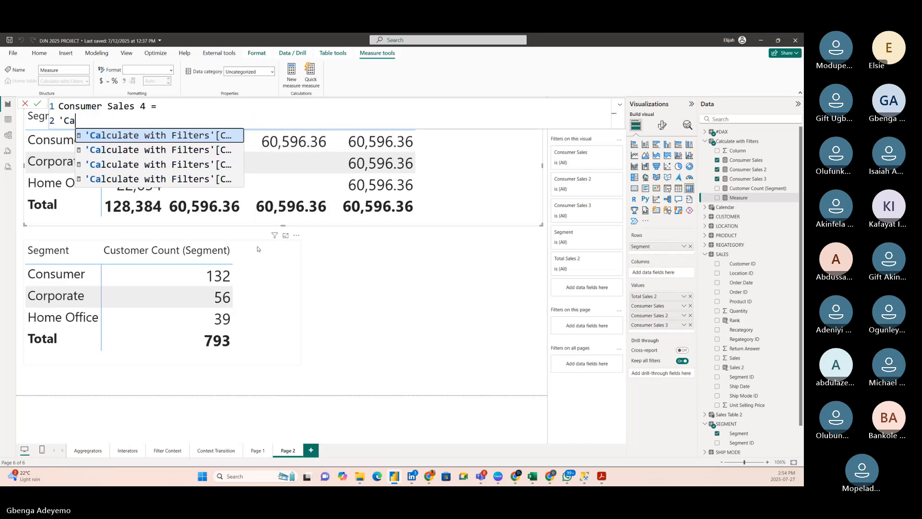
# Step: Start the Consumer Sales 4 formula with CALCULATE and SUM(SALES[Sales]) as its expression
pyautogui.write('calcu')
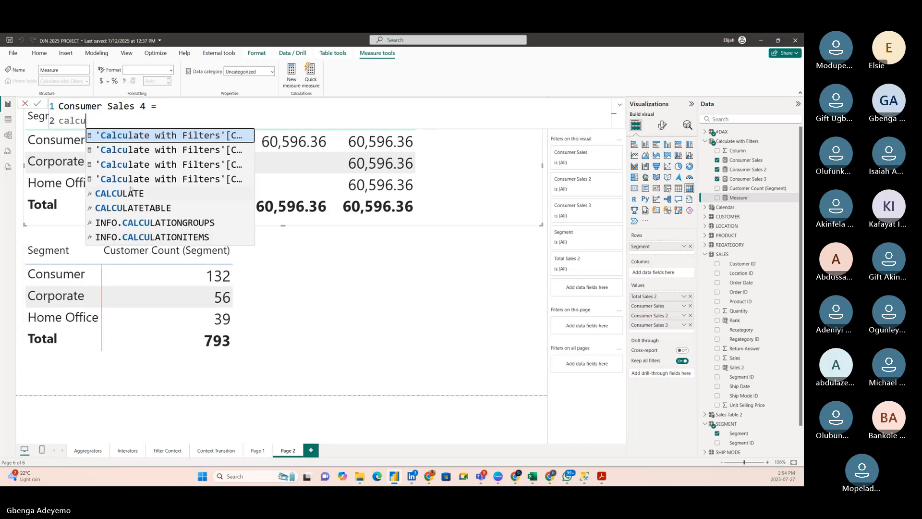
pyautogui.click(131, 192)
pyautogui.hotkey('shift', 'Return')
pyautogui.write('sum')
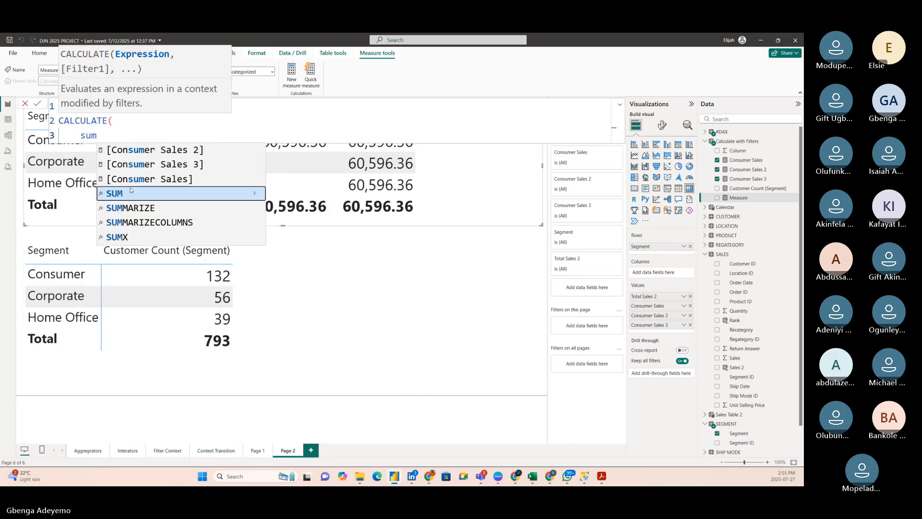
pyautogui.click(130, 193)
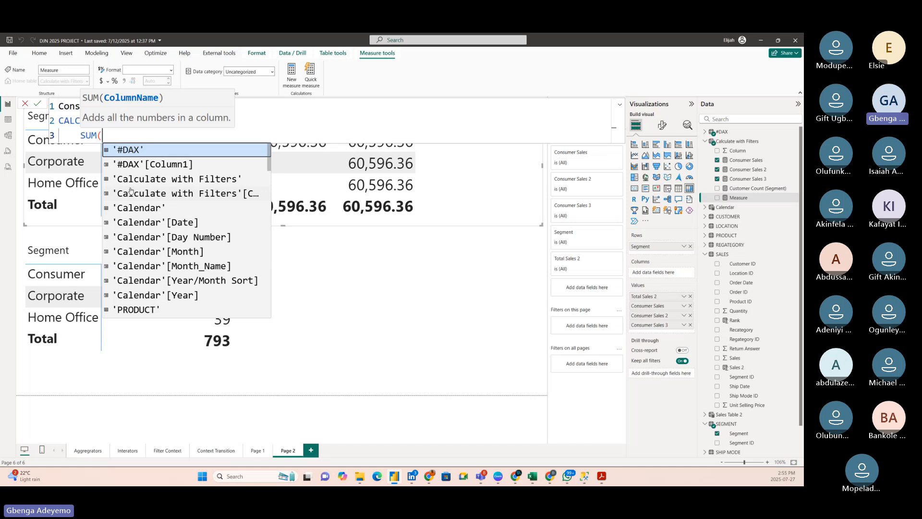
pyautogui.write('sales')
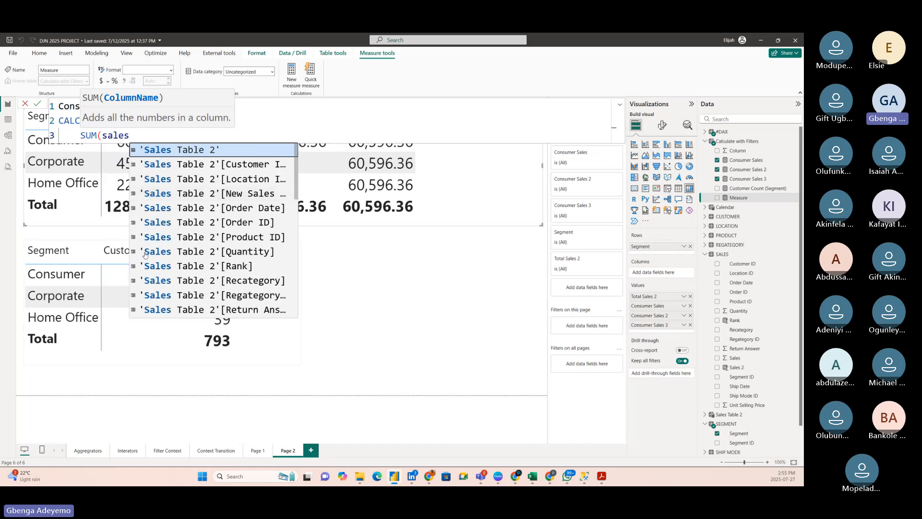
pyautogui.scroll(-3, 192, 291)
pyautogui.scroll(-2, 192, 291)
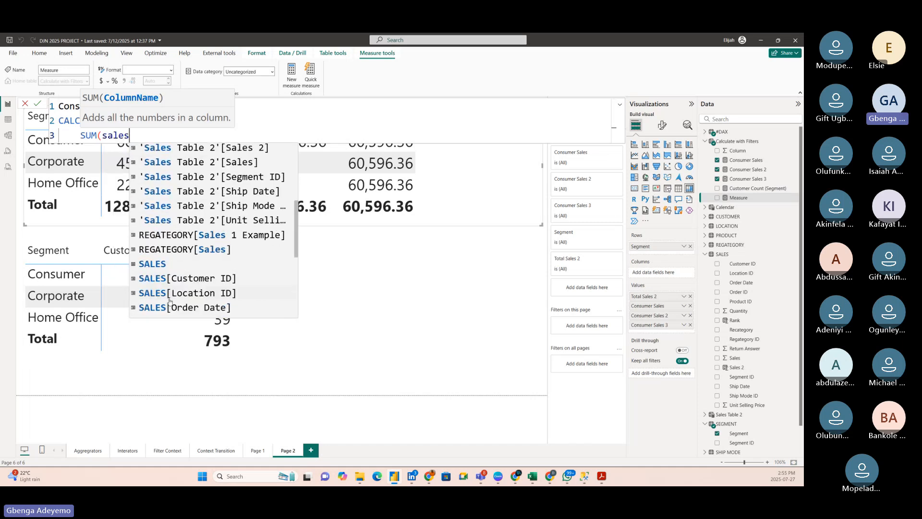
pyautogui.click(177, 265)
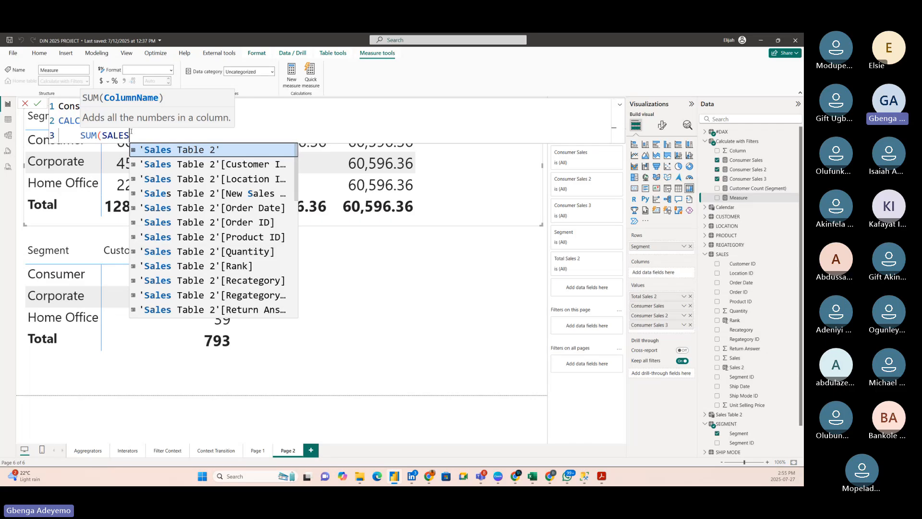
pyautogui.scroll(-5, 196, 238)
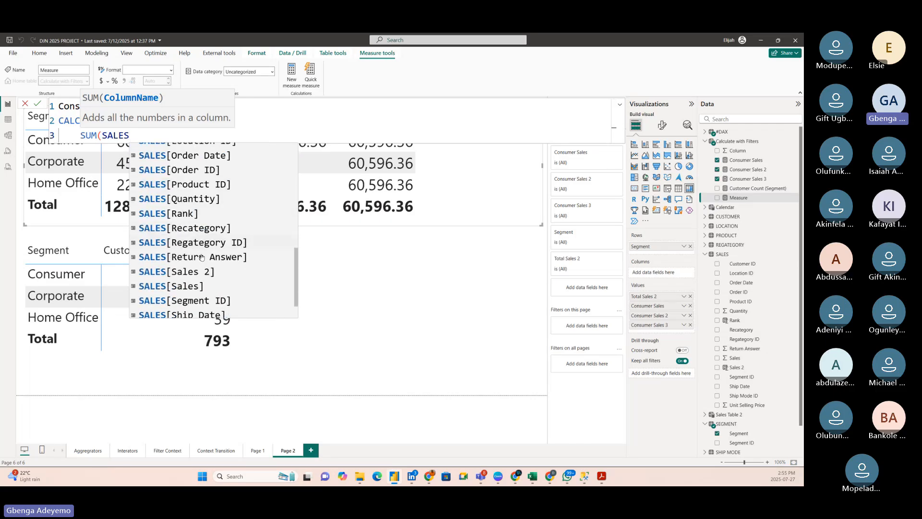
pyautogui.click(177, 288)
pyautogui.write('),')
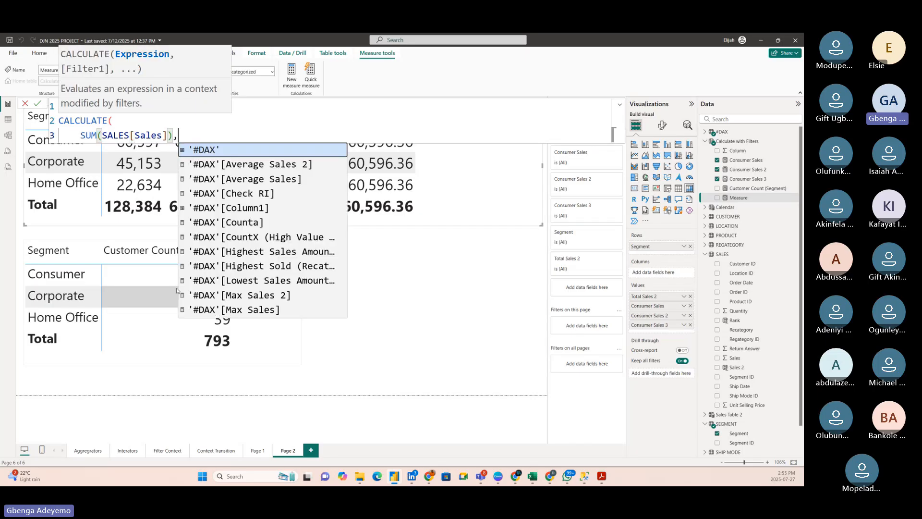
# Step: Add KEEPFILTERS on a new line as the filter argument of CALCULATE
pyautogui.press('Return')
pyautogui.write('keep')
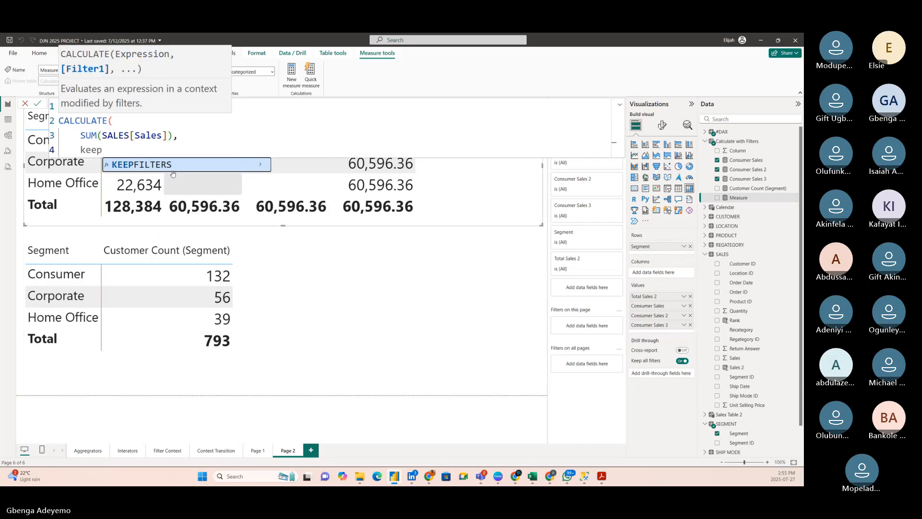
pyautogui.click(196, 165)
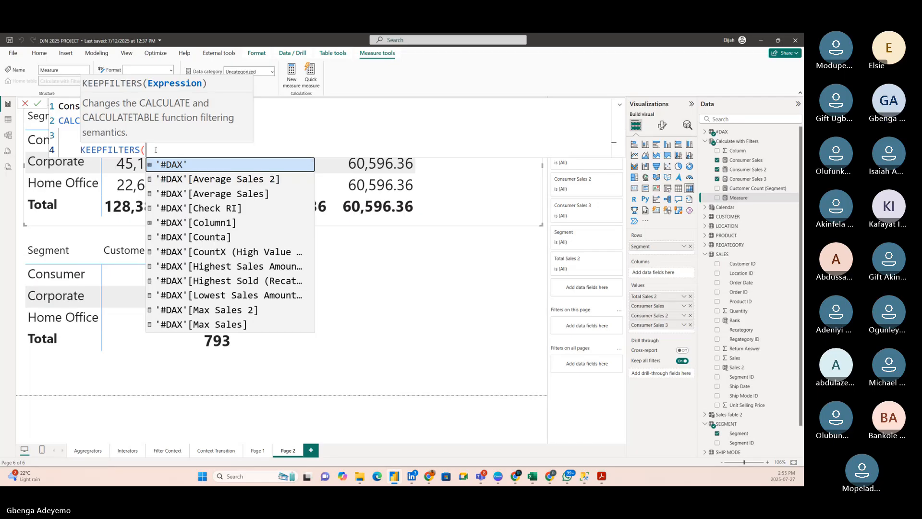
pyautogui.write('related')
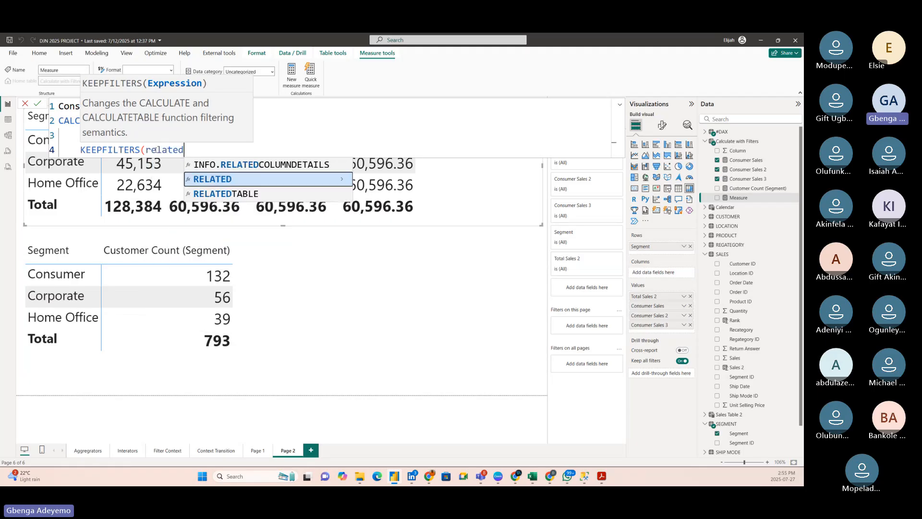
pyautogui.click(237, 180)
pyautogui.write('segmen')
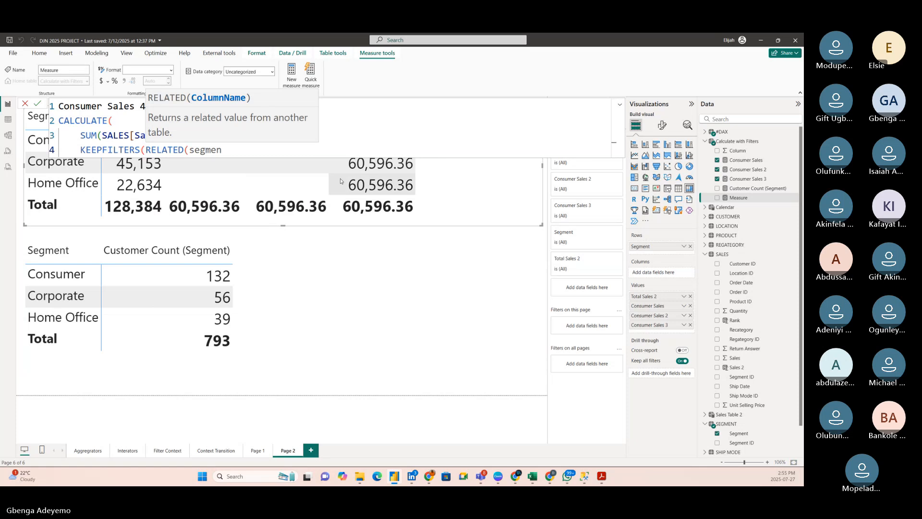
pyautogui.press('BackSpace')
pyautogui.press('BackSpace')
pyautogui.press('BackSpace')
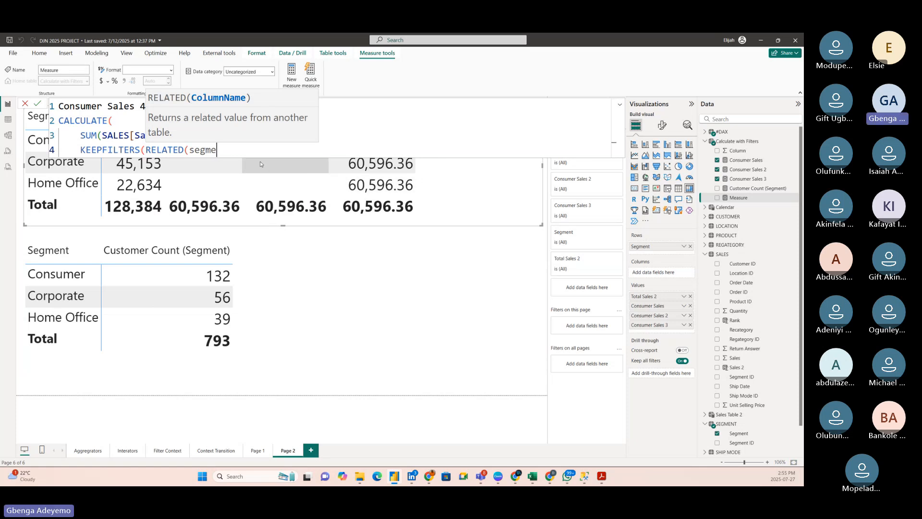
pyautogui.press('BackSpace')
pyautogui.press('BackSpace')
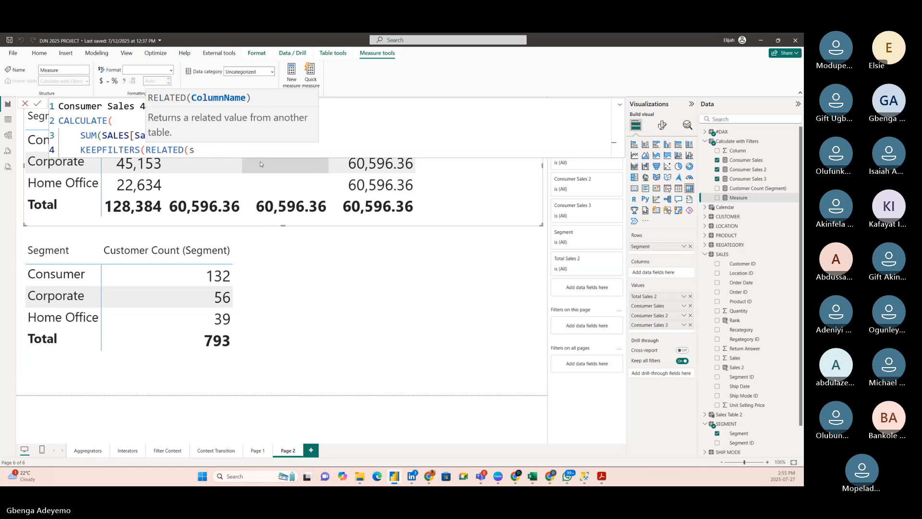
pyautogui.press('BackSpace')
pyautogui.write('segm')
pyautogui.press('BackSpace')
pyautogui.press('BackSpace')
pyautogui.press('BackSpace')
pyautogui.press('BackSpace')
pyautogui.press('BackSpace')
pyautogui.press('BackSpace')
pyautogui.press('BackSpace')
pyautogui.press('BackSpace')
pyautogui.press('BackSpace')
pyautogui.press('BackSpace')
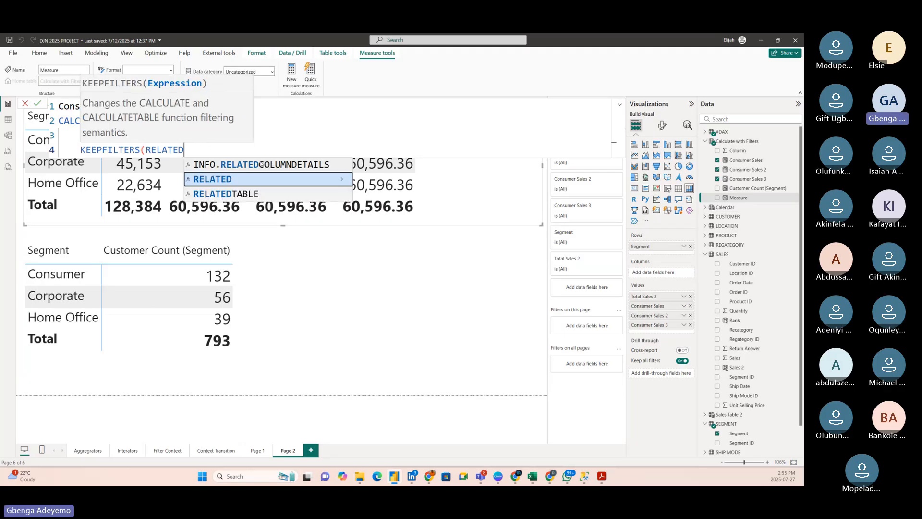
pyautogui.press('BackSpace')
pyautogui.press('BackSpace')
pyautogui.press('BackSpace')
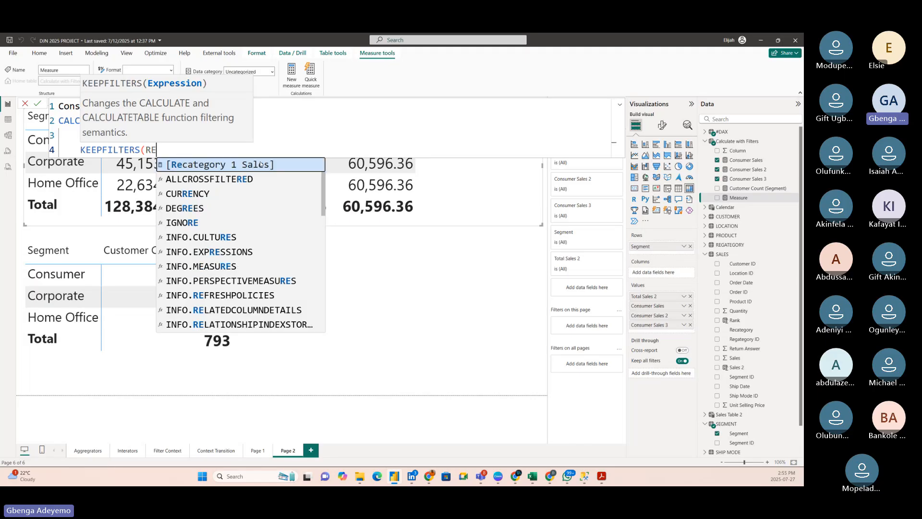
# Step: Complete the KEEPFILTERS condition as SEGMENT[Segment] = "Consumer", close both functions and commit the measure
pyautogui.write('segmen')
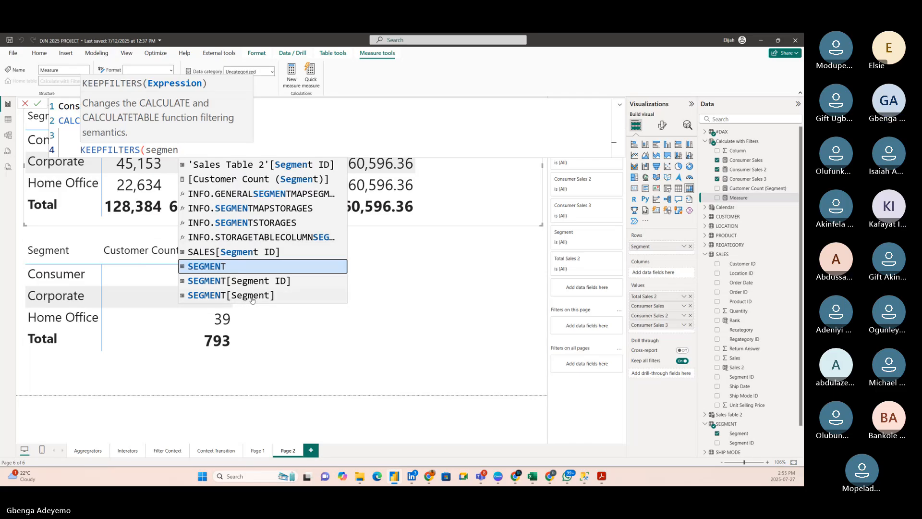
pyautogui.click(248, 299)
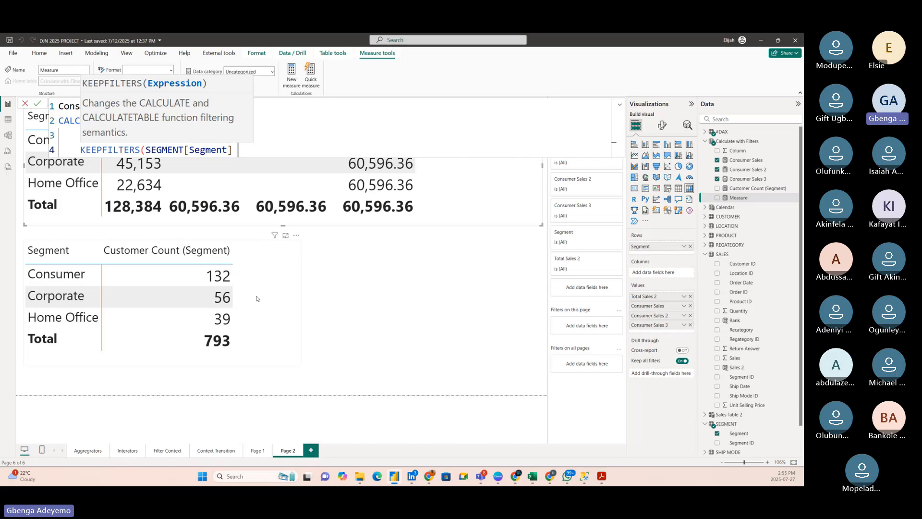
pyautogui.write('= "Consumer"')
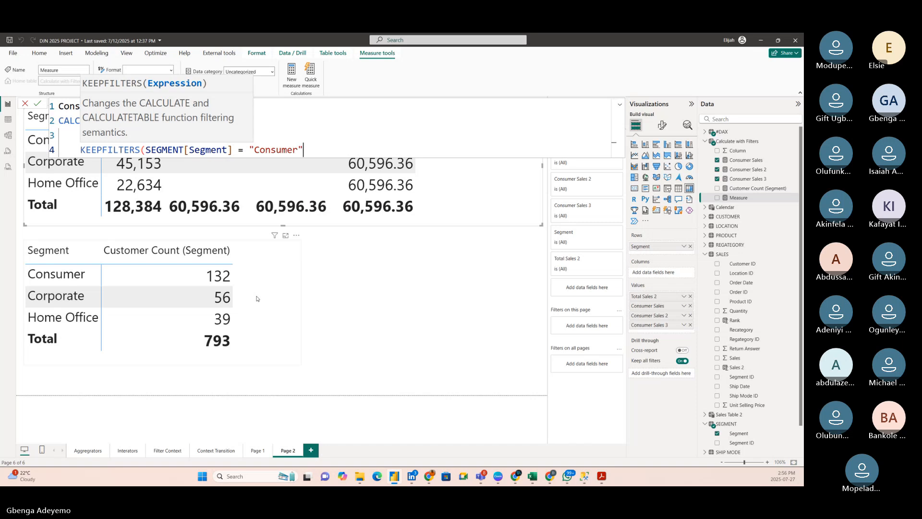
pyautogui.write('))')
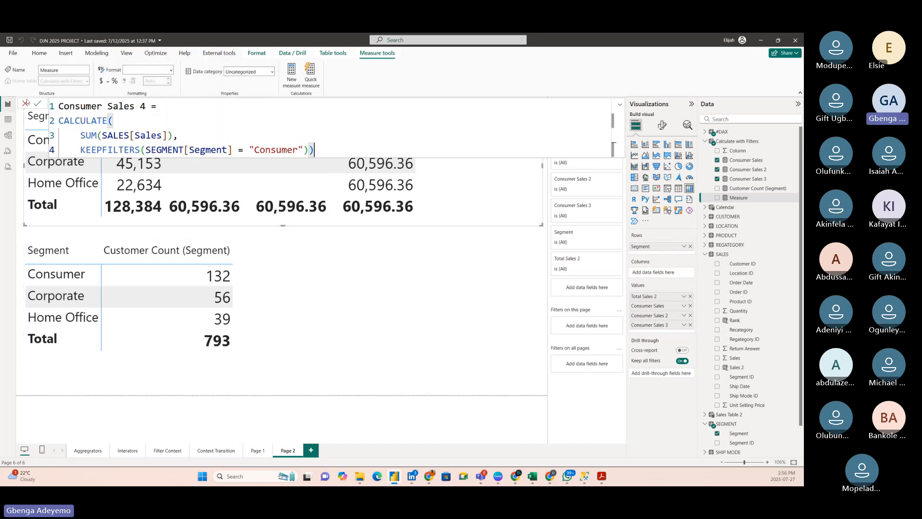
pyautogui.click(37, 104)
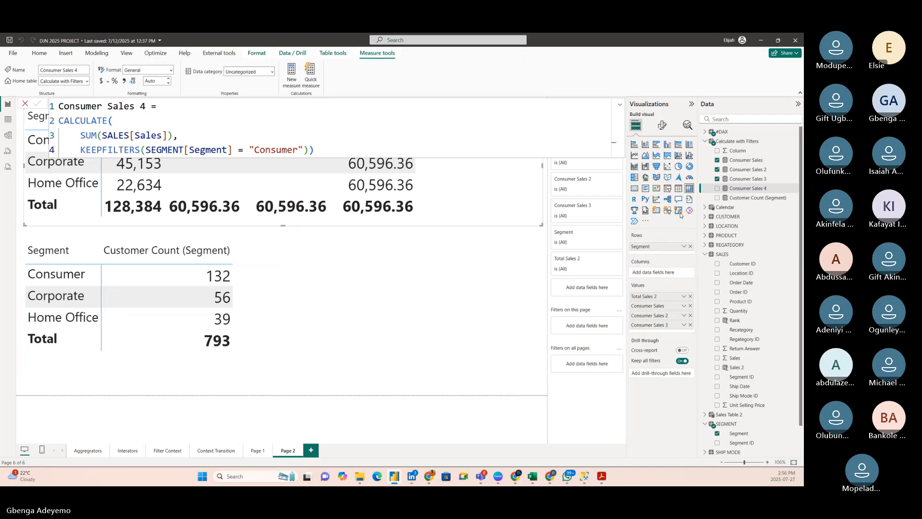
# Step: Add Consumer Sales 4 to the values of the upper sales matrix and shift the matrix slightly toward the page corner
pyautogui.moveTo(748, 189); pyautogui.dragTo(481, 187)
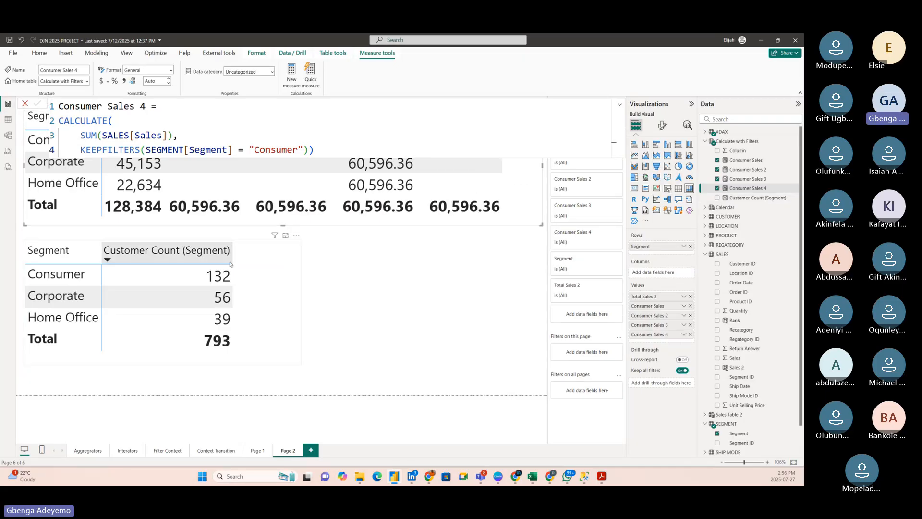
pyautogui.click(26, 104)
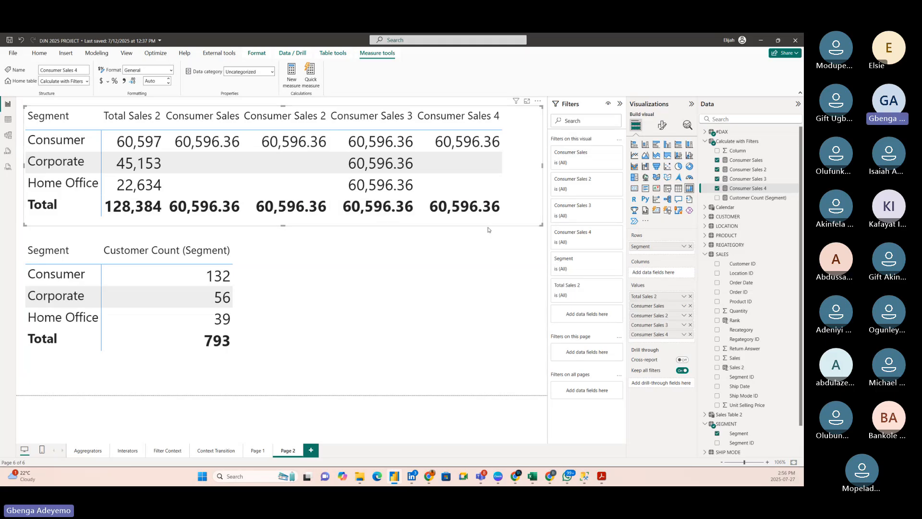
pyautogui.moveTo(353, 226); pyautogui.dragTo(349, 222)
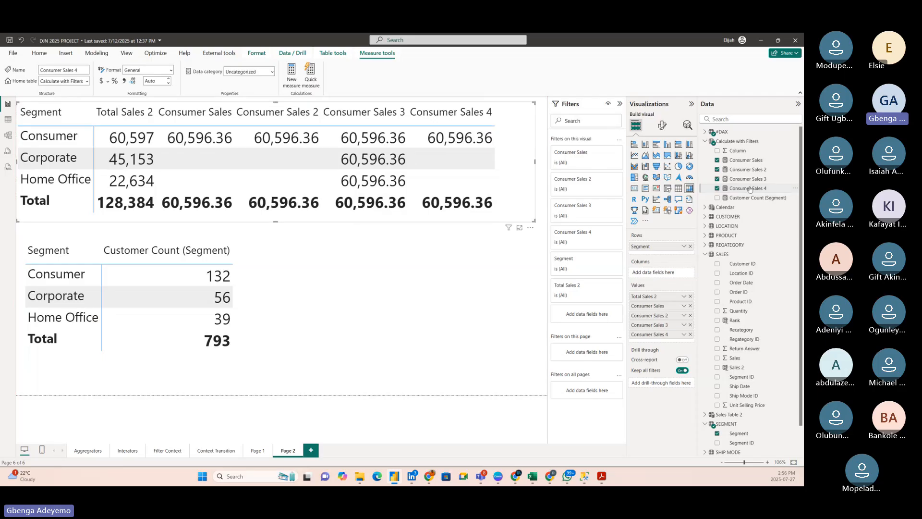
# Step: Compare the filter arguments in the formulas of Consumer Sales, Consumer Sales 2, Consumer Sales 3 and Consumer Sales 4
pyautogui.click(741, 161)
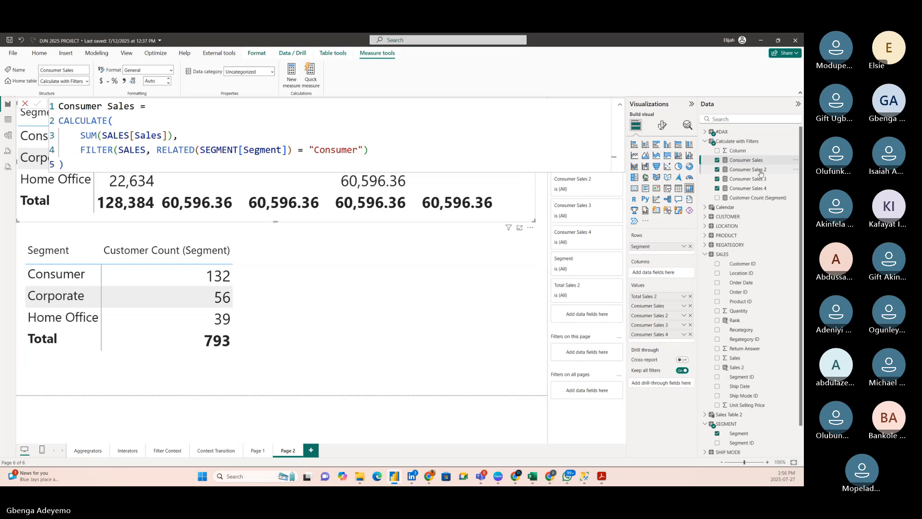
pyautogui.click(759, 171)
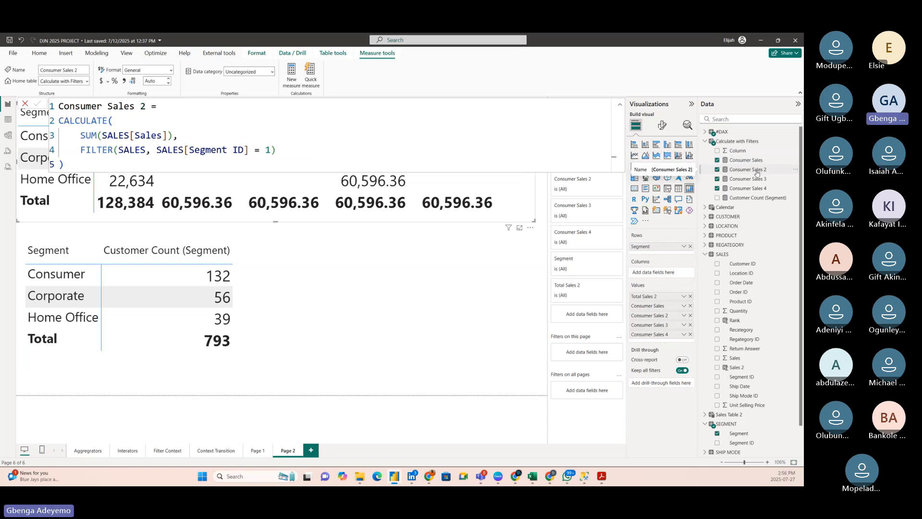
pyautogui.click(749, 161)
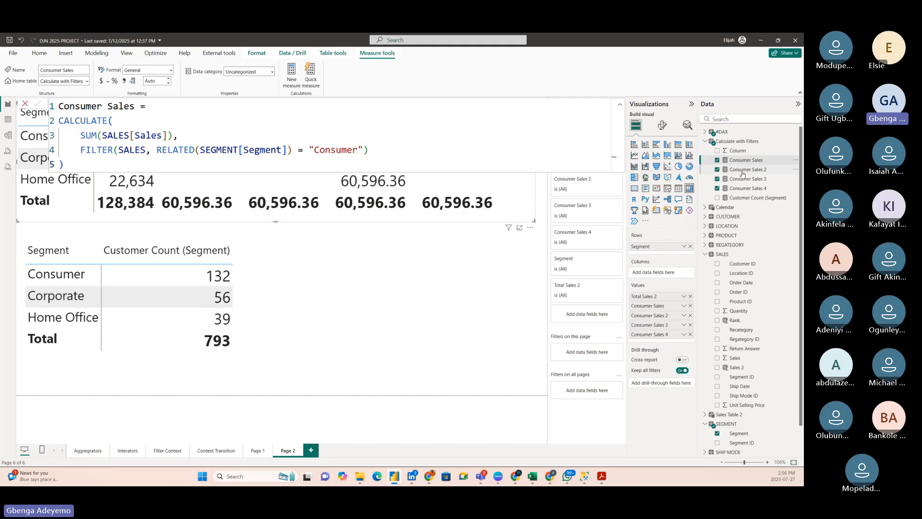
pyautogui.click(743, 172)
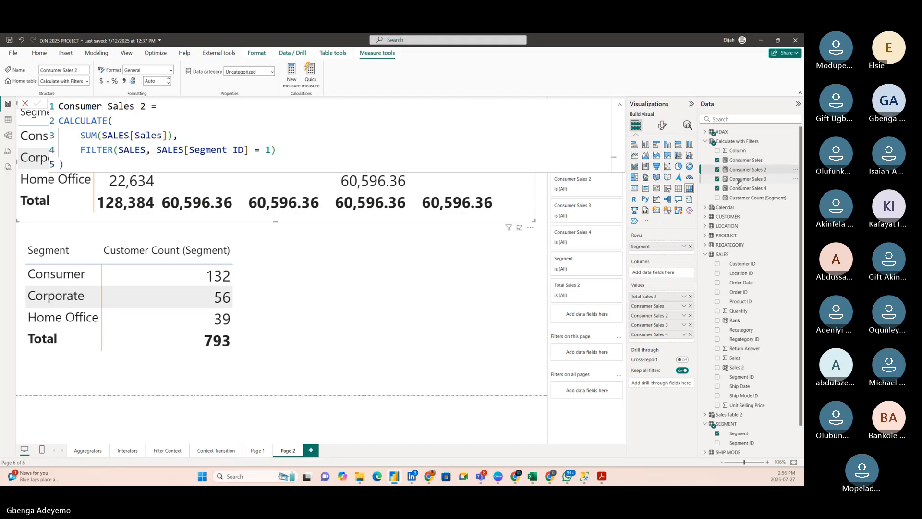
pyautogui.click(739, 181)
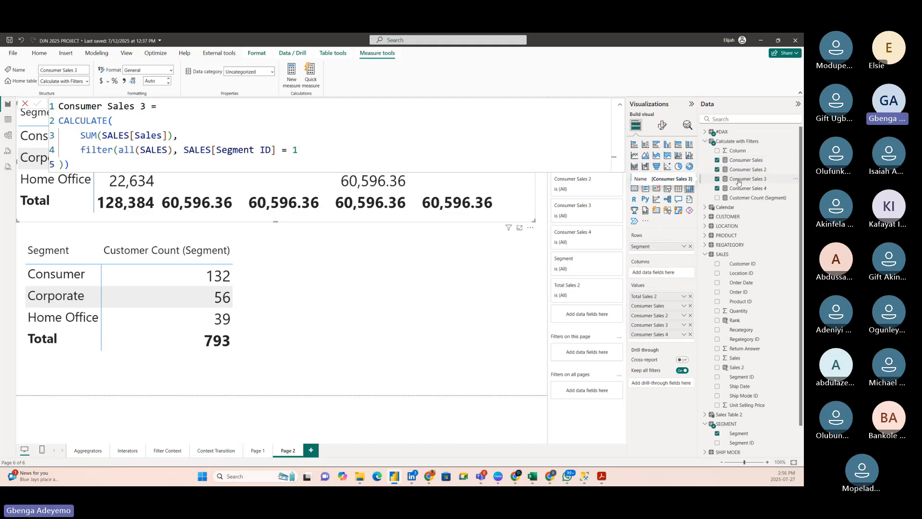
pyautogui.click(747, 192)
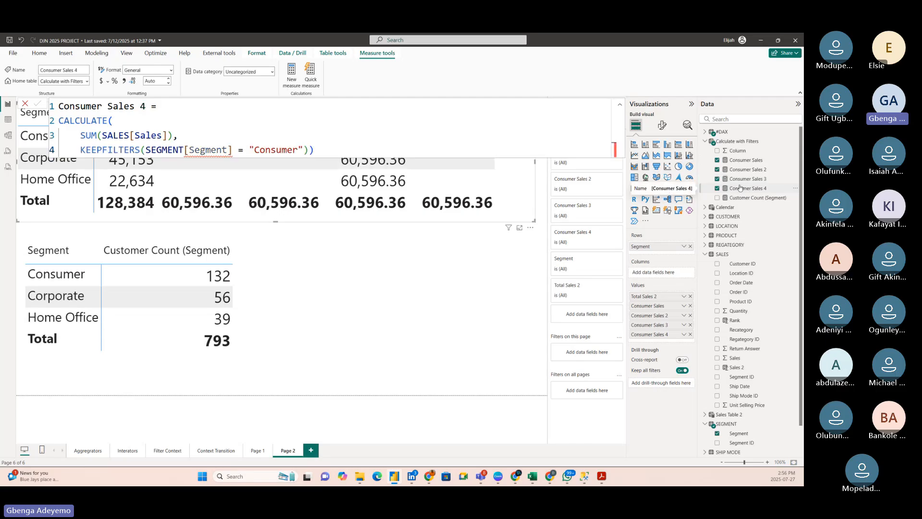
pyautogui.click(489, 204)
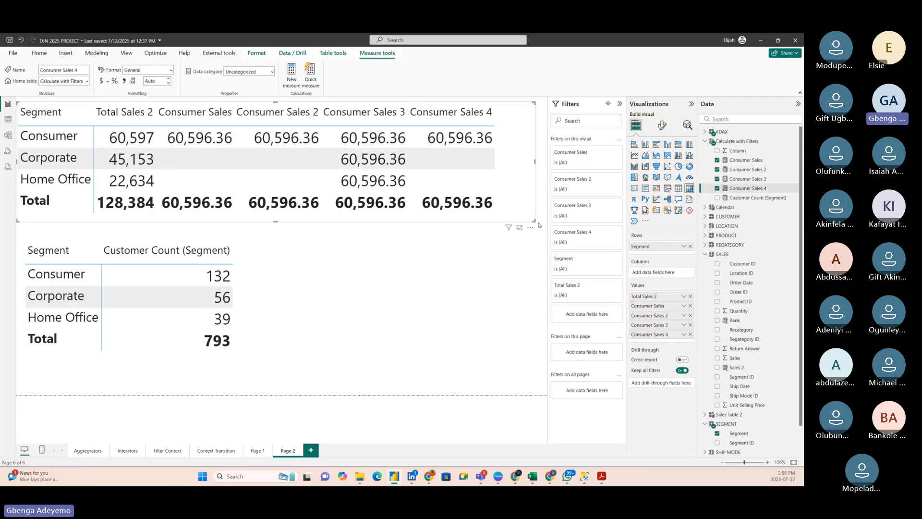
# Step: Slightly widen and shorten the upper sales matrix and move the customer count matrix further down the page
pyautogui.moveTo(534, 224); pyautogui.dragTo(538, 220)
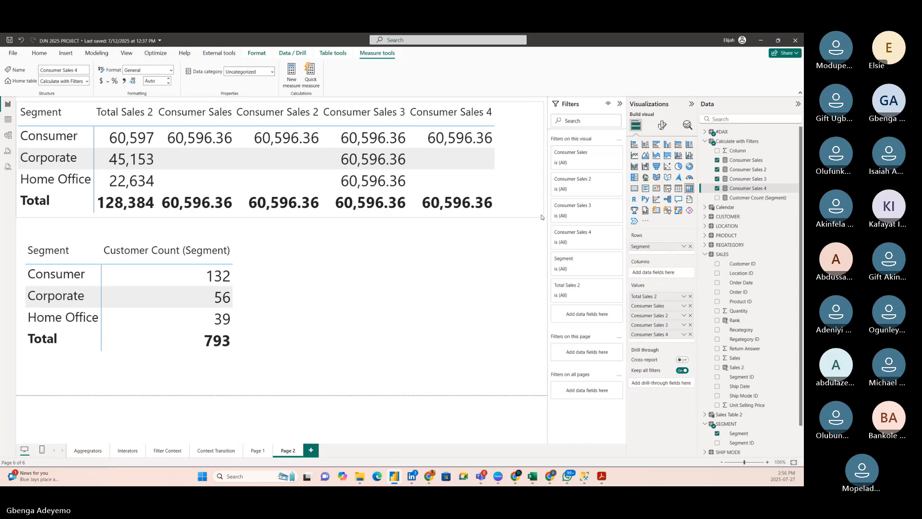
pyautogui.moveTo(538, 219); pyautogui.dragTo(545, 216)
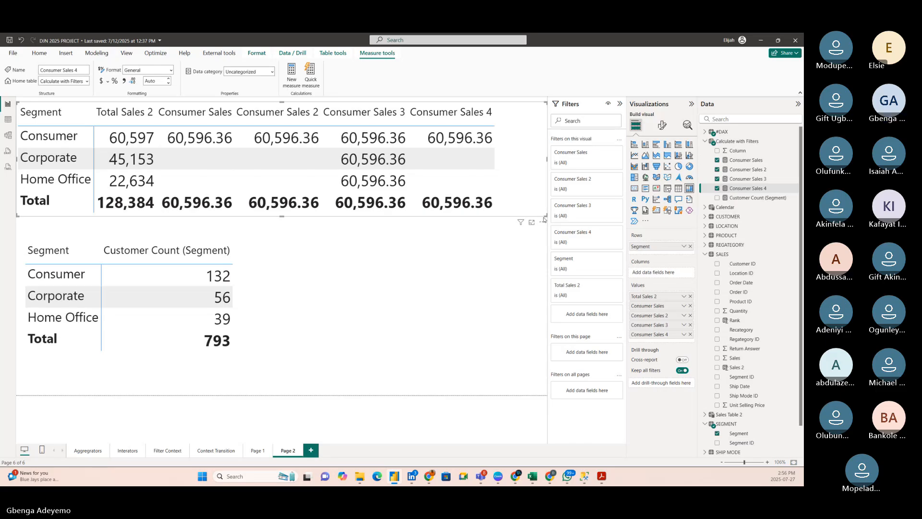
pyautogui.moveTo(546, 219); pyautogui.dragTo(543, 222)
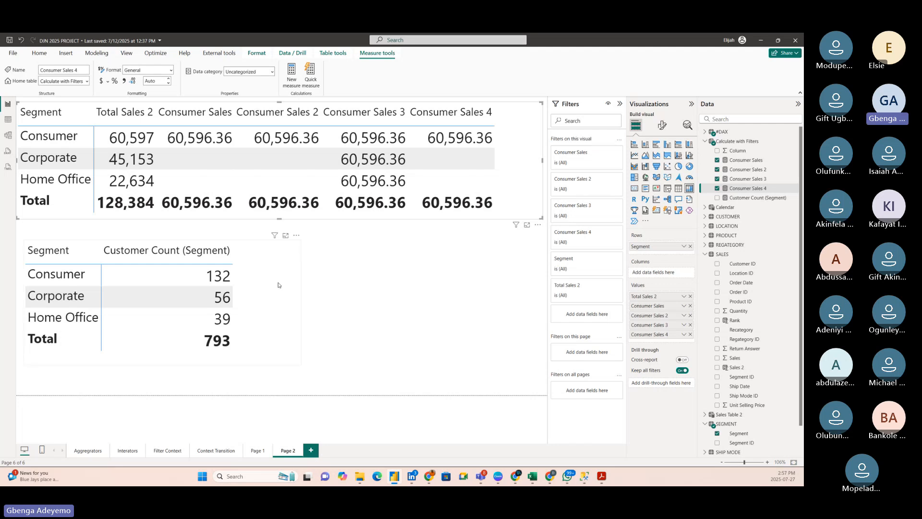
pyautogui.moveTo(270, 261); pyautogui.dragTo(274, 308)
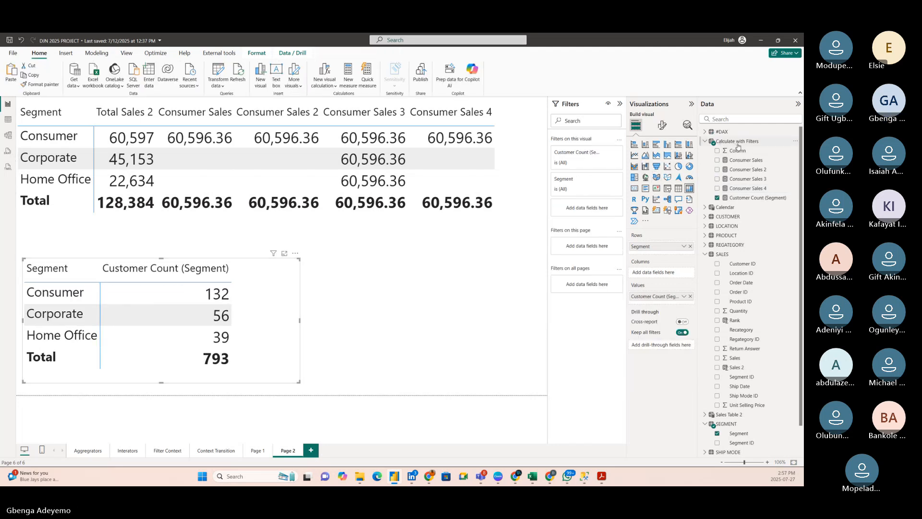
# Step: Create a new measure named All Sales in the Calculate with Filters table and start its formula on a second line
pyautogui.rightClick(726, 142)
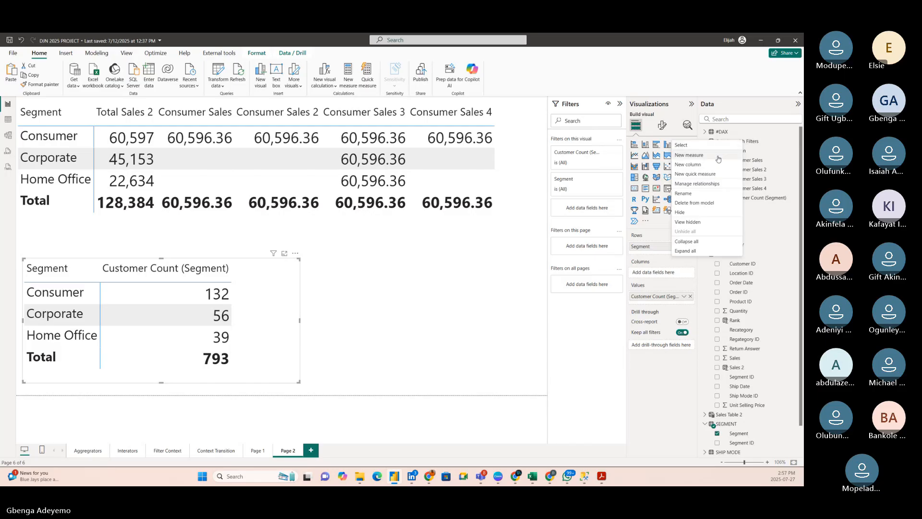
pyautogui.click(716, 155)
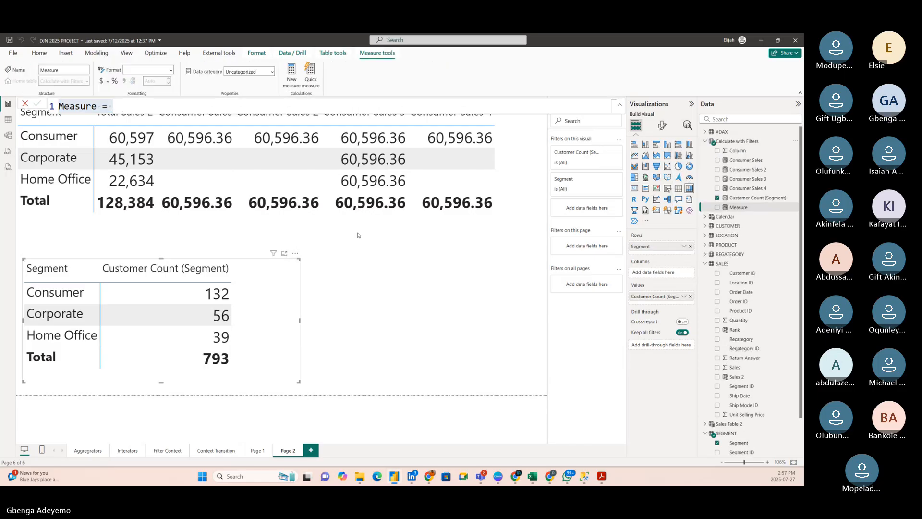
pyautogui.press('BackSpace')
pyautogui.write('A')
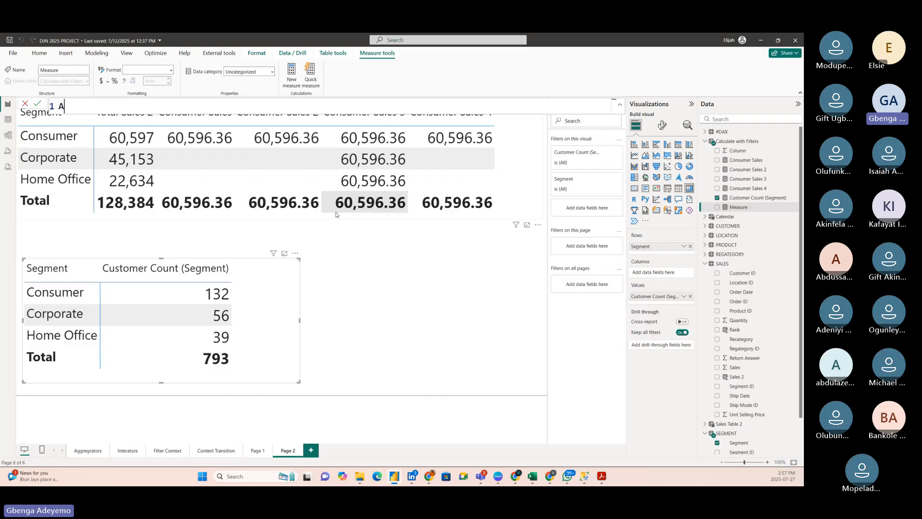
pyautogui.write('ll Sales =')
pyautogui.hotkey('shift', 'Return')
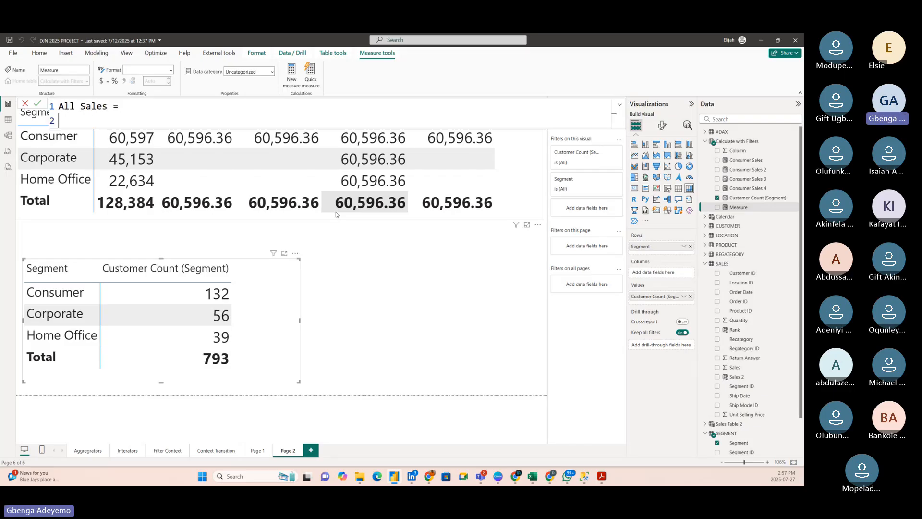
# Step: Start the All Sales formula with CALCULATE and SUM(SALES[Sales]) as its expression
pyautogui.write('calculate')
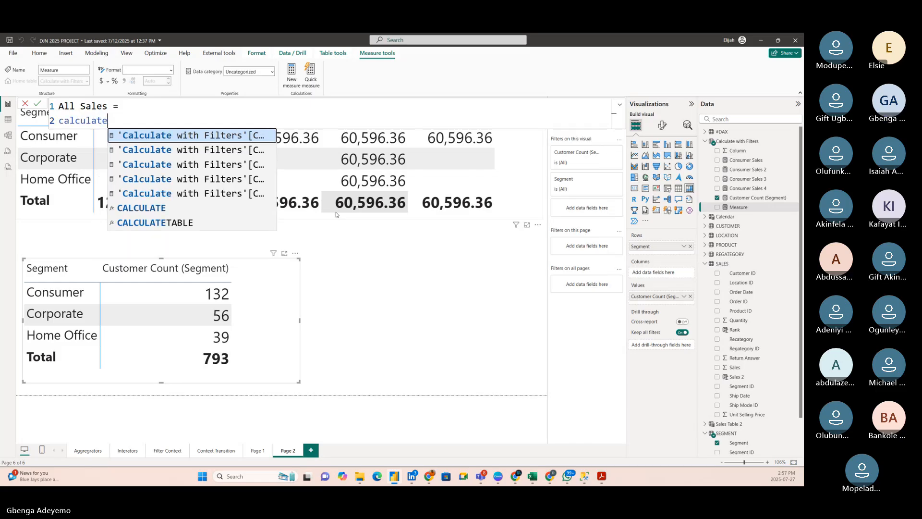
pyautogui.click(166, 207)
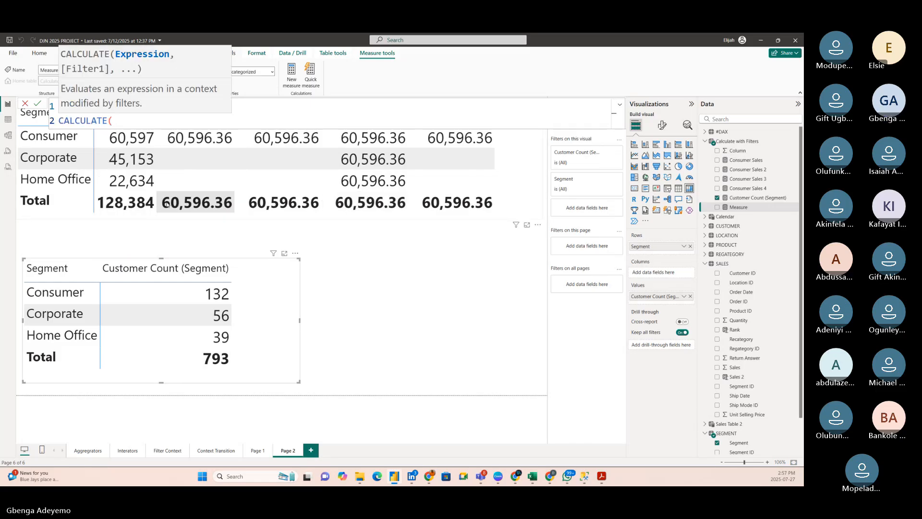
pyautogui.press('Return')
pyautogui.write('sum')
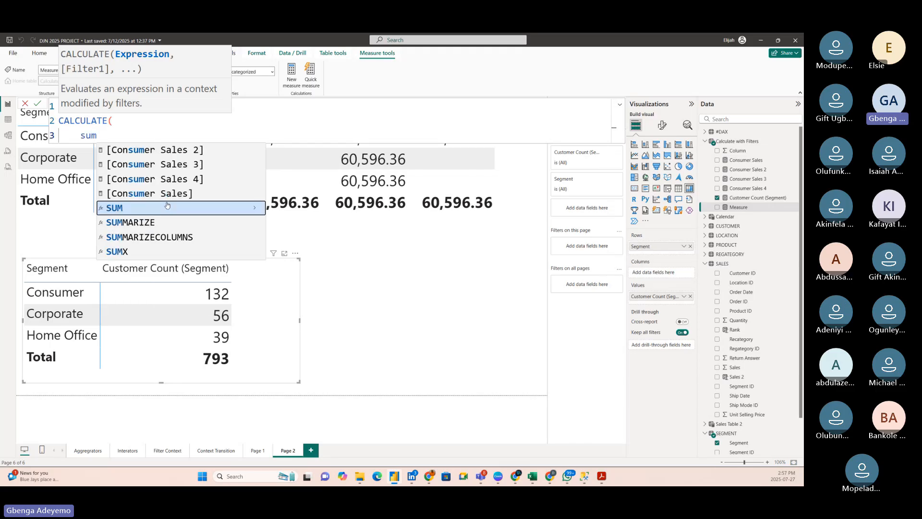
pyautogui.click(167, 207)
pyautogui.write('s')
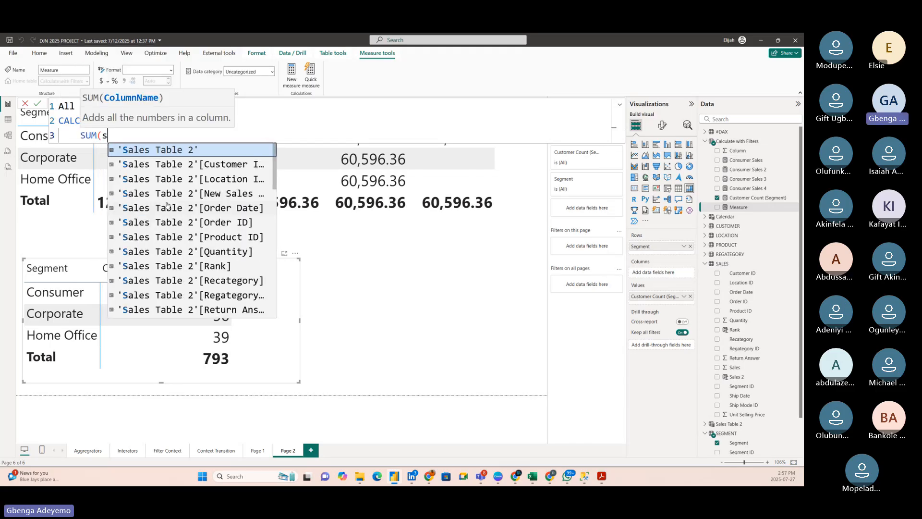
pyautogui.write('ales')
pyautogui.scroll(-8, 203, 288)
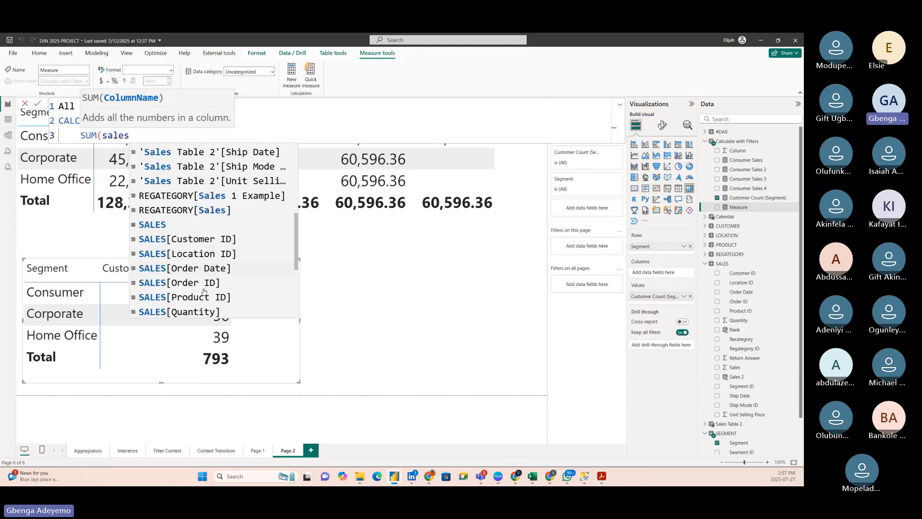
pyautogui.scroll(-2, 204, 291)
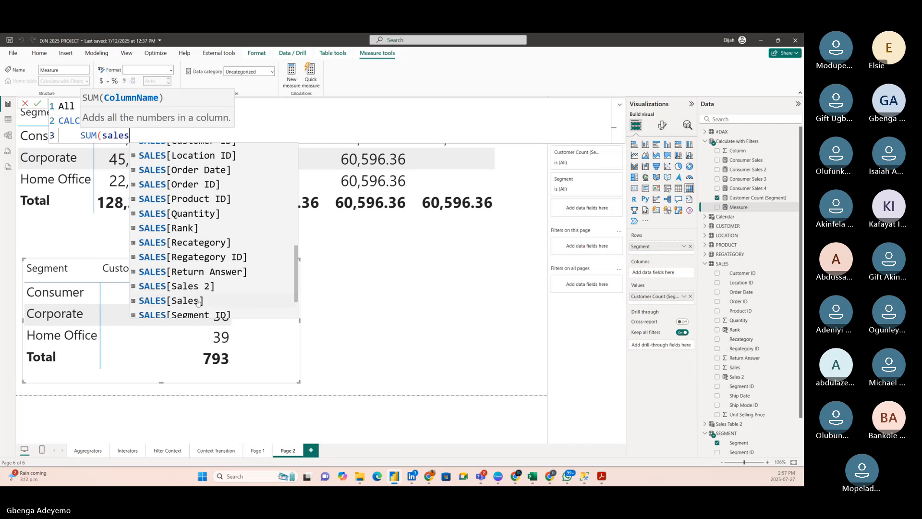
pyautogui.click(200, 302)
pyautogui.write('),')
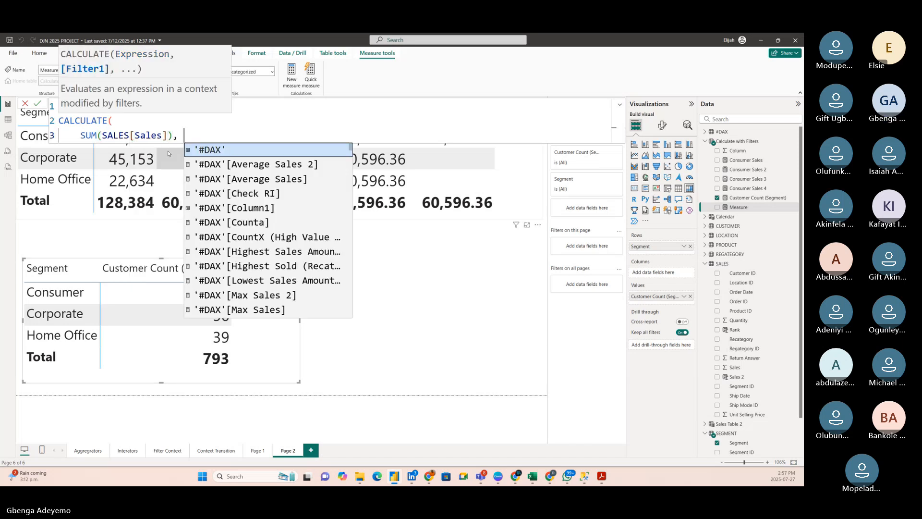
# Step: Add ALL(sales) as the filter argument, close CALCULATE, commit the All Sales measure and collapse the formula editor
pyautogui.press('Return')
pyautogui.write('all')
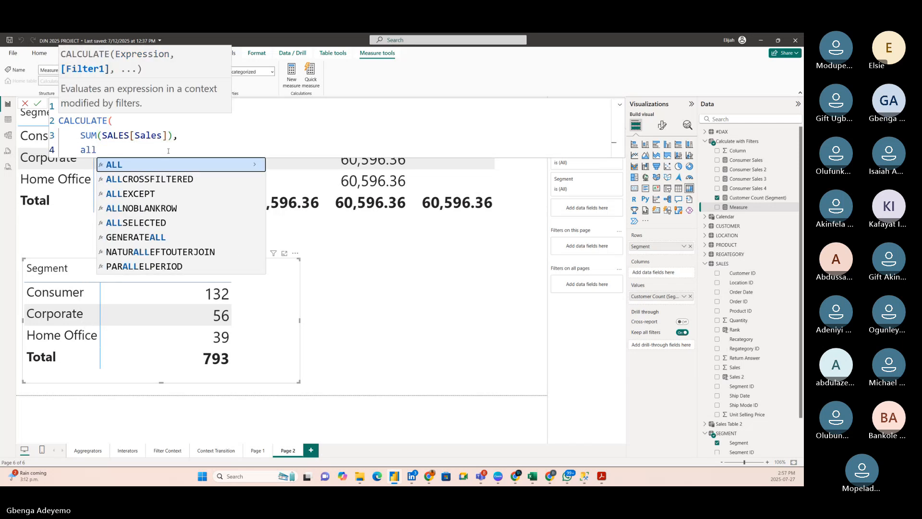
pyautogui.press('Tab')
pyautogui.write('sales')
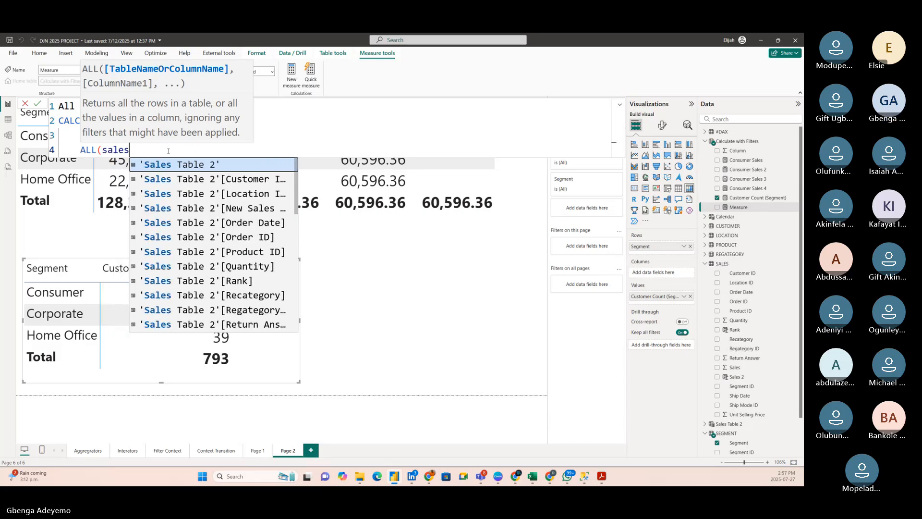
pyautogui.write(')')
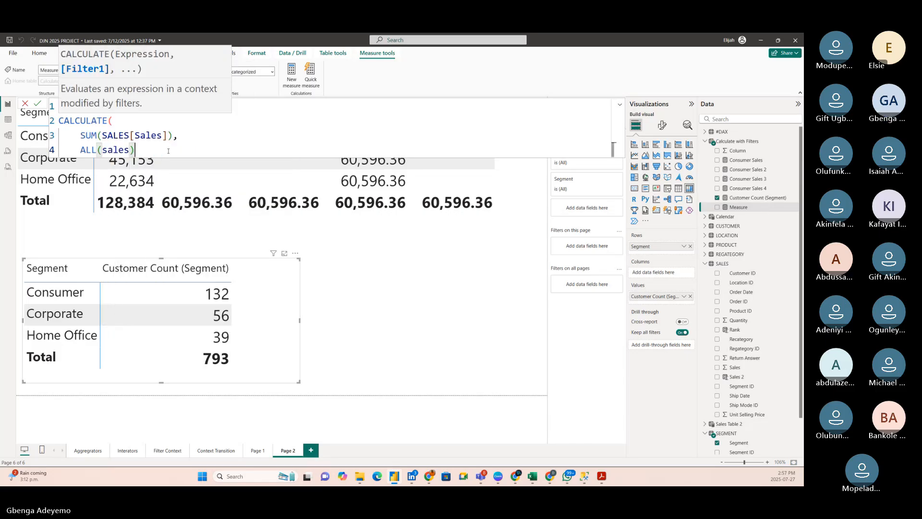
pyautogui.hotkey('shift', 'Return')
pyautogui.write(')')
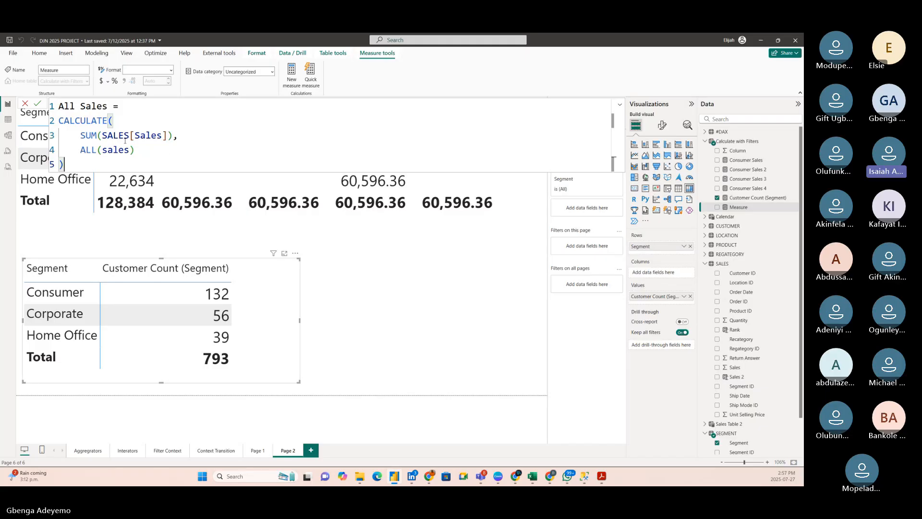
pyautogui.click(147, 150)
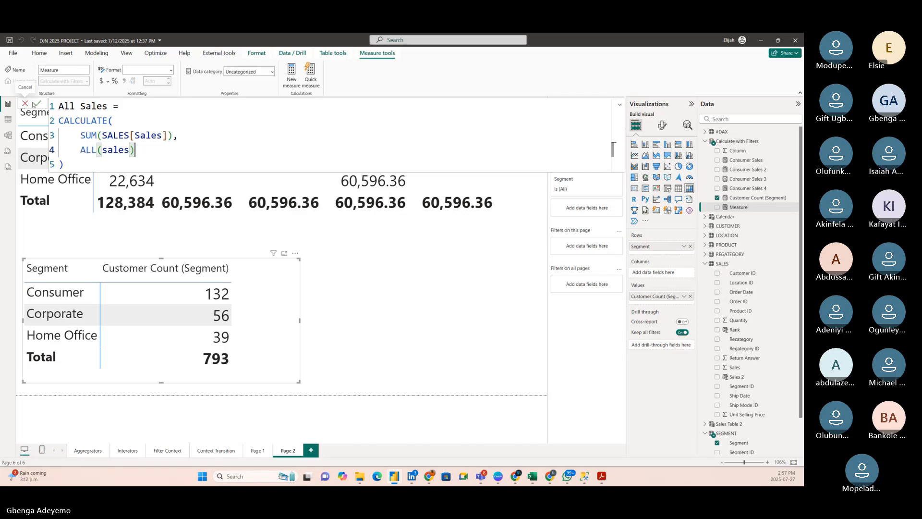
pyautogui.click(36, 104)
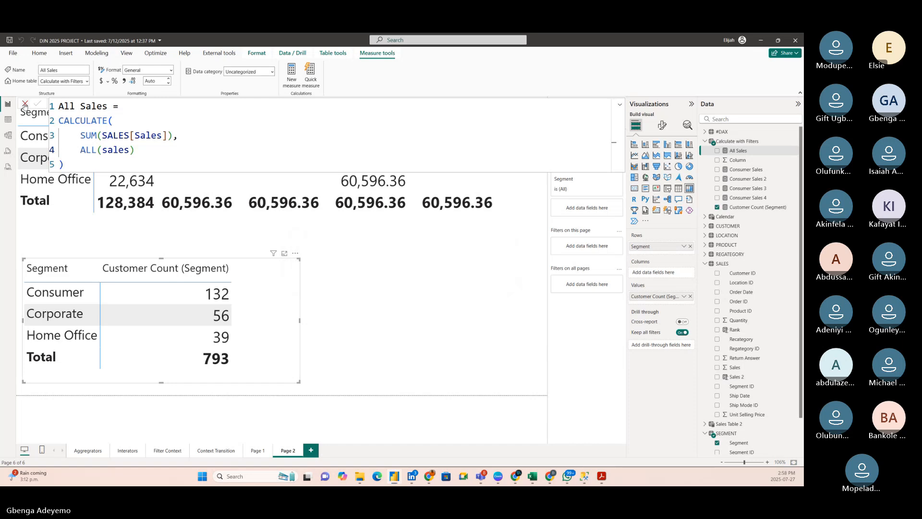
pyautogui.click(25, 104)
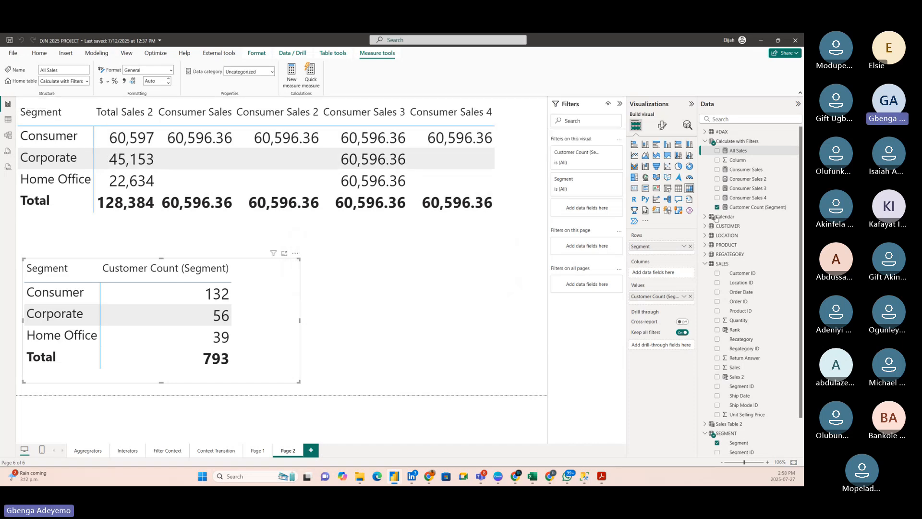
# Step: Add All Sales to the values of the upper sales matrix and compare its column with the other measures
pyautogui.moveTo(751, 154); pyautogui.dragTo(502, 150)
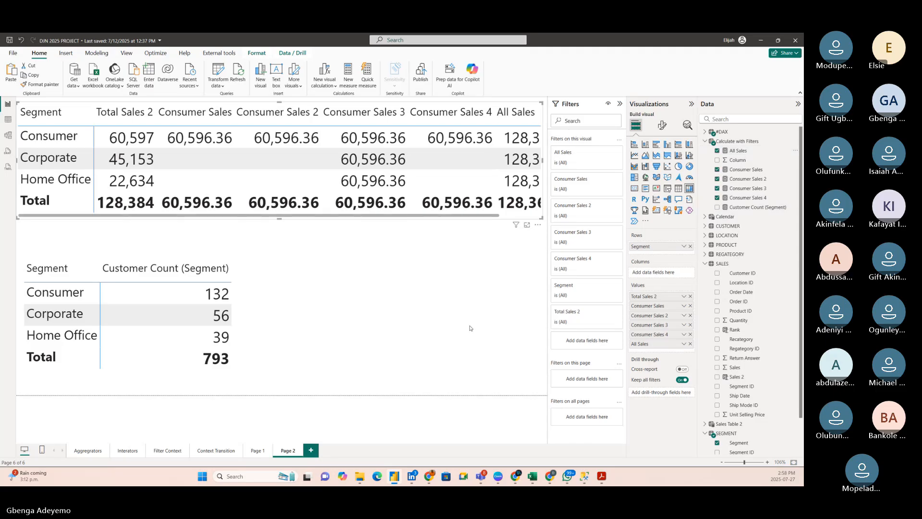
pyautogui.moveTo(271, 216); pyautogui.dragTo(312, 217)
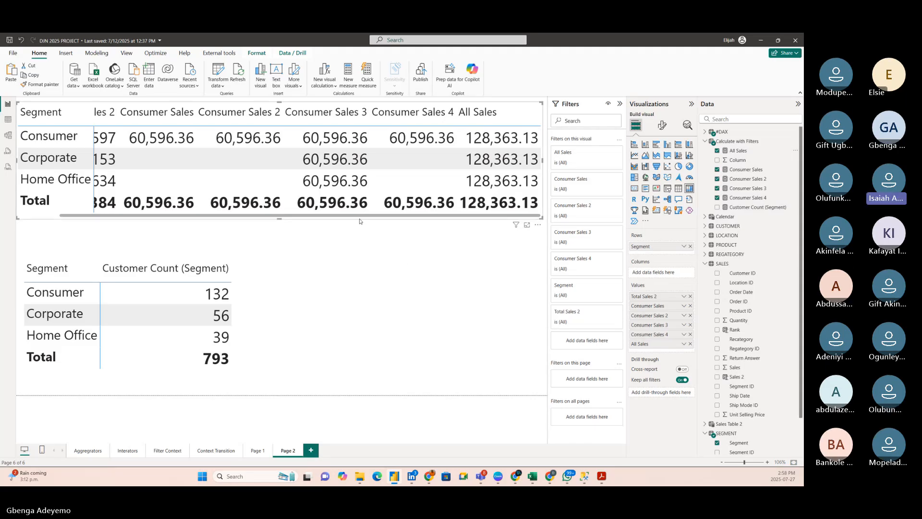
pyautogui.moveTo(300, 215); pyautogui.dragTo(279, 216)
pyautogui.moveTo(352, 223); pyautogui.dragTo(394, 222)
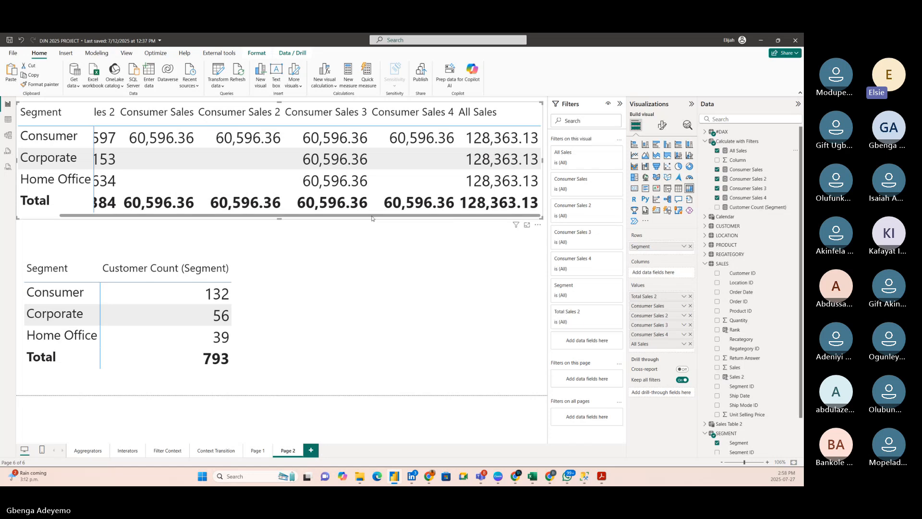
pyautogui.moveTo(372, 220); pyautogui.dragTo(278, 224)
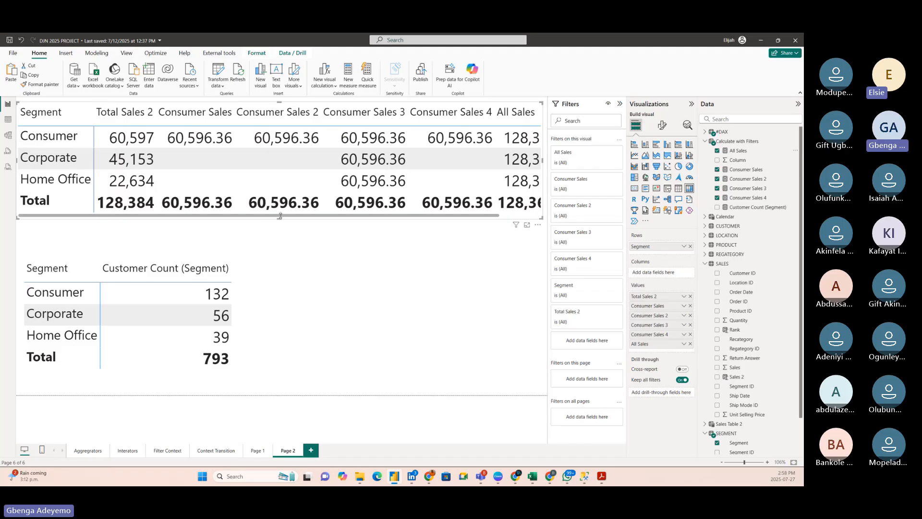
pyautogui.moveTo(280, 216)
pyautogui.mouseDown()
pyautogui.moveTo(408, 222)
pyautogui.moveTo(265, 224)
pyautogui.mouseUp()
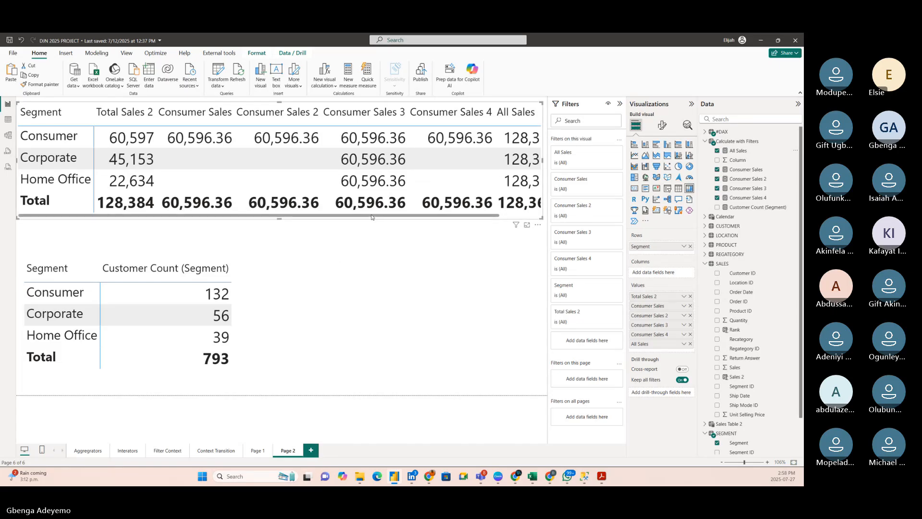
pyautogui.moveTo(393, 216); pyautogui.dragTo(450, 226)
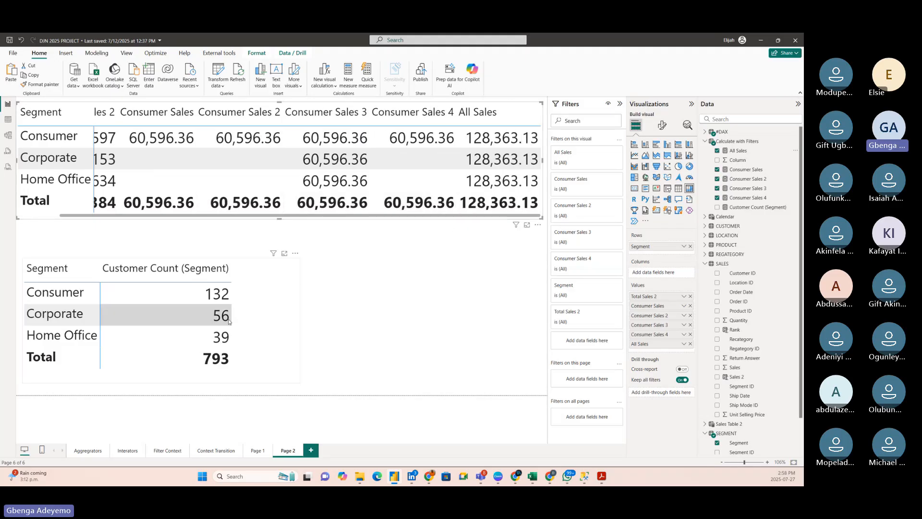
# Step: Narrow the customer count matrix to fit its columns, and review the first measures of the upper sales matrix
pyautogui.click(274, 332)
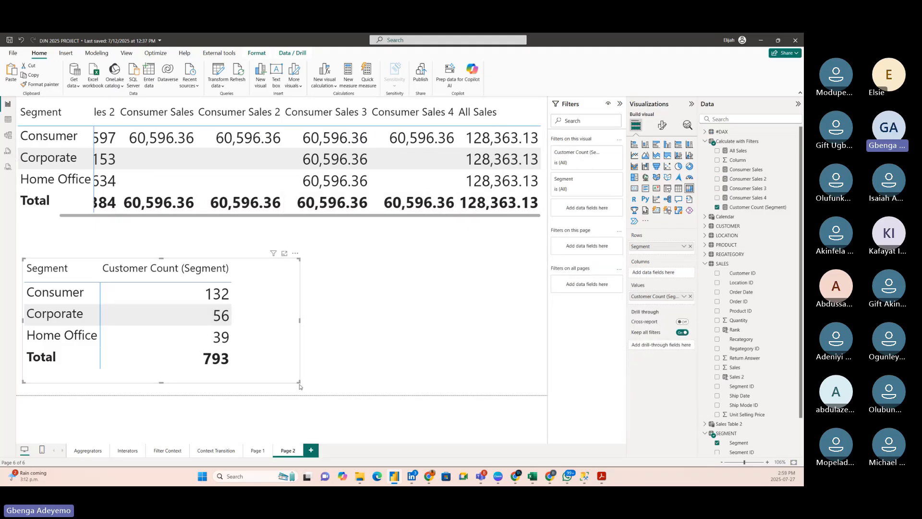
pyautogui.moveTo(298, 382); pyautogui.dragTo(239, 385)
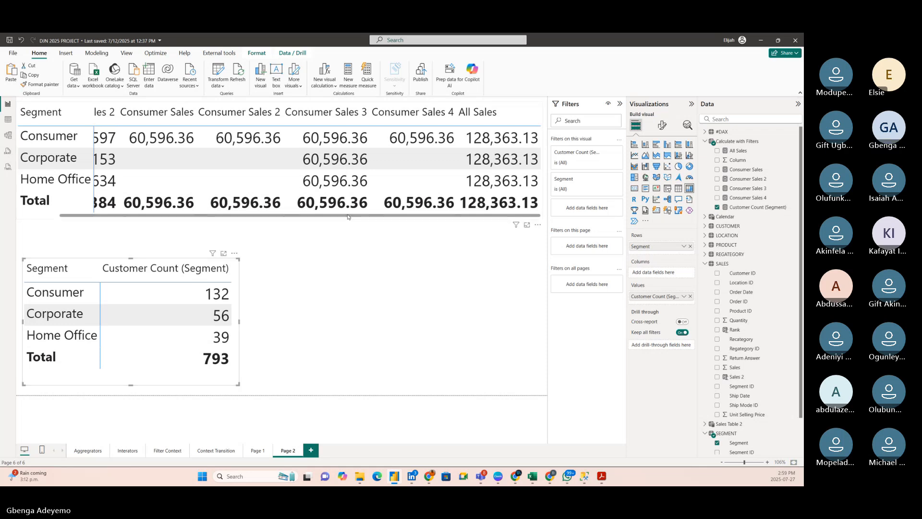
pyautogui.moveTo(300, 216); pyautogui.dragTo(188, 230)
pyautogui.click(139, 116)
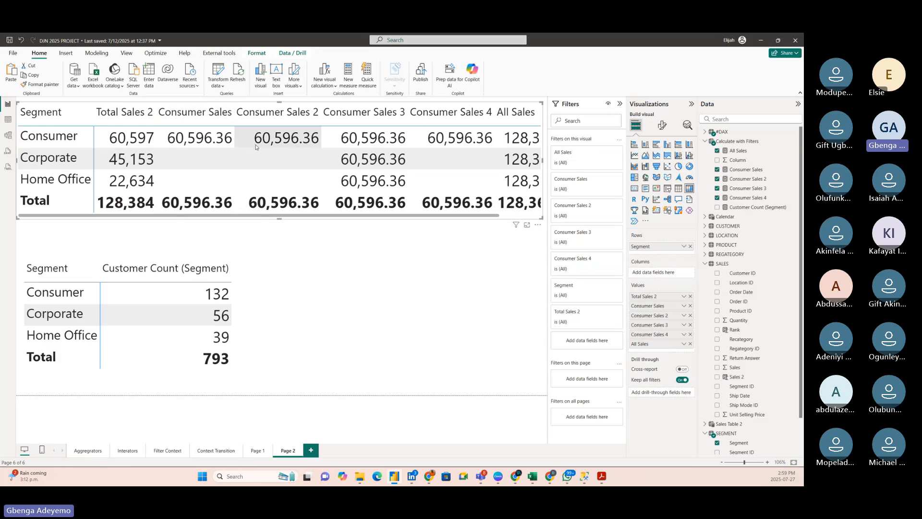
pyautogui.click(282, 121)
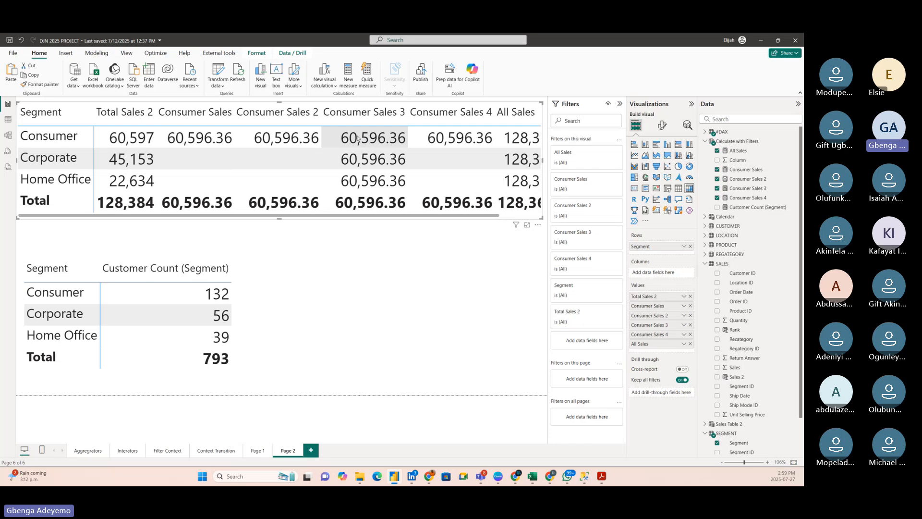
# Step: Insert a new matrix beside the customer count matrix, make it narrower and slightly taller, and use SEGMENT[Segment] as its rows
pyautogui.click(343, 281)
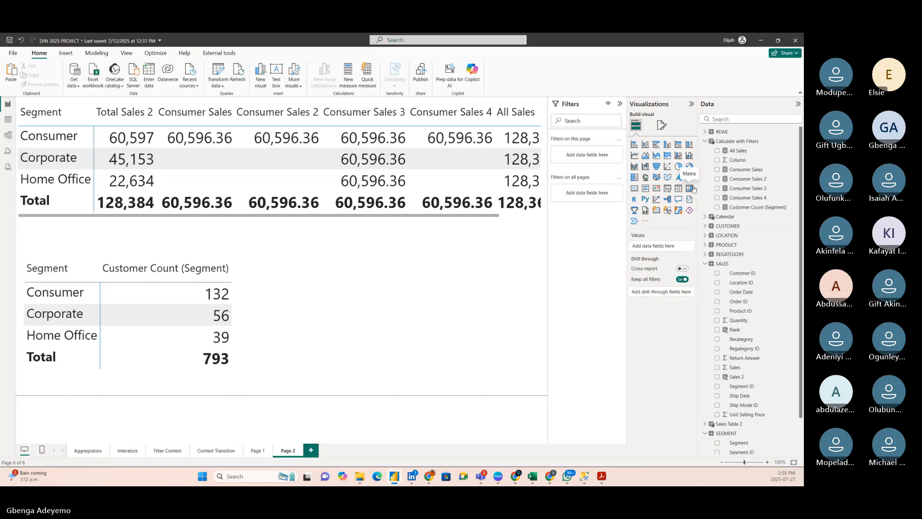
pyautogui.click(691, 188)
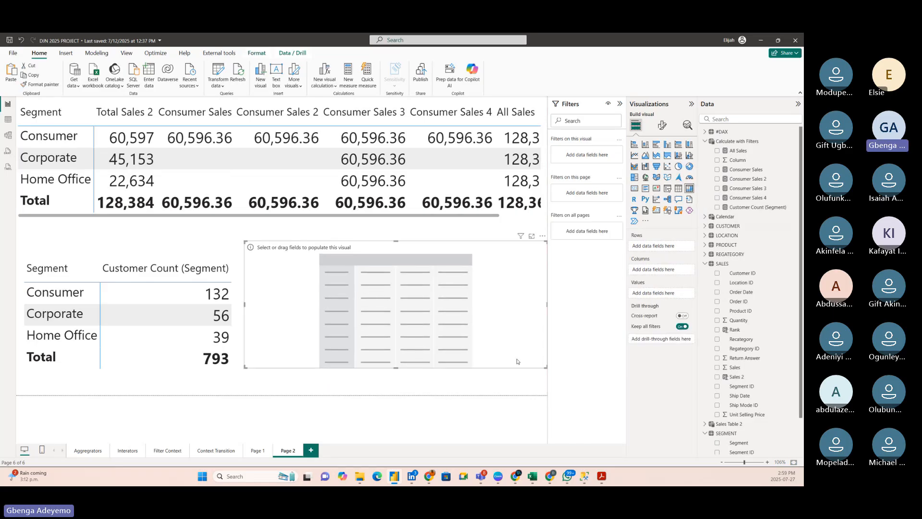
pyautogui.moveTo(547, 369); pyautogui.dragTo(458, 390)
pyautogui.moveTo(371, 361); pyautogui.dragTo(390, 354)
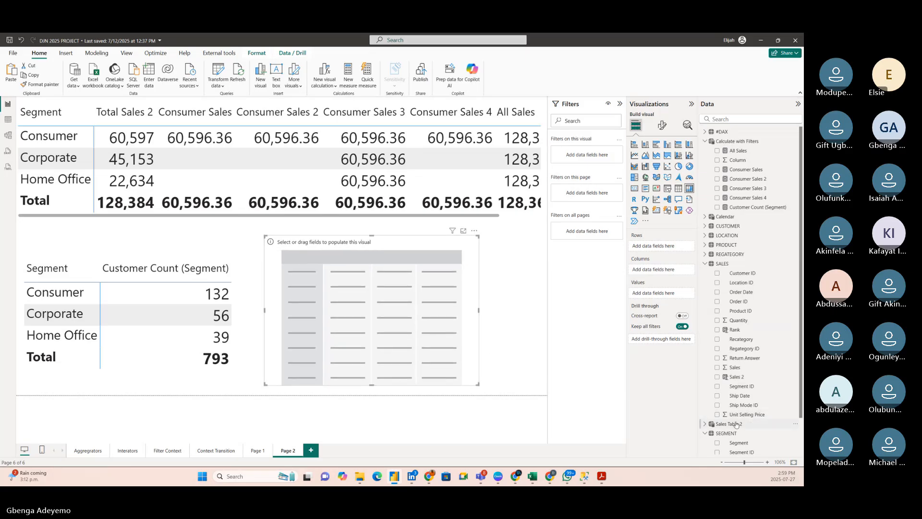
pyautogui.scroll(-1, 751, 422)
pyautogui.moveTo(740, 403); pyautogui.dragTo(299, 290)
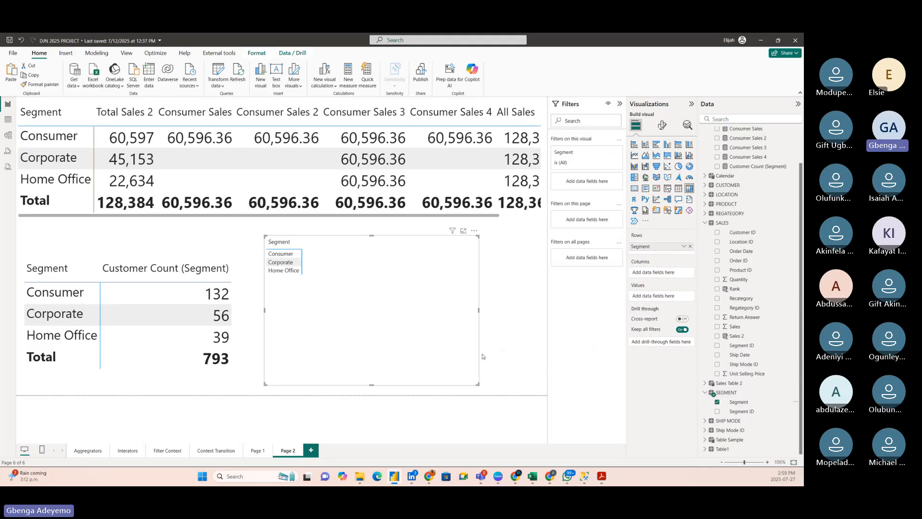
# Step: Copy the formatting of the upper sales matrix to the new Segment matrix with Format Painter
pyautogui.click(78, 212)
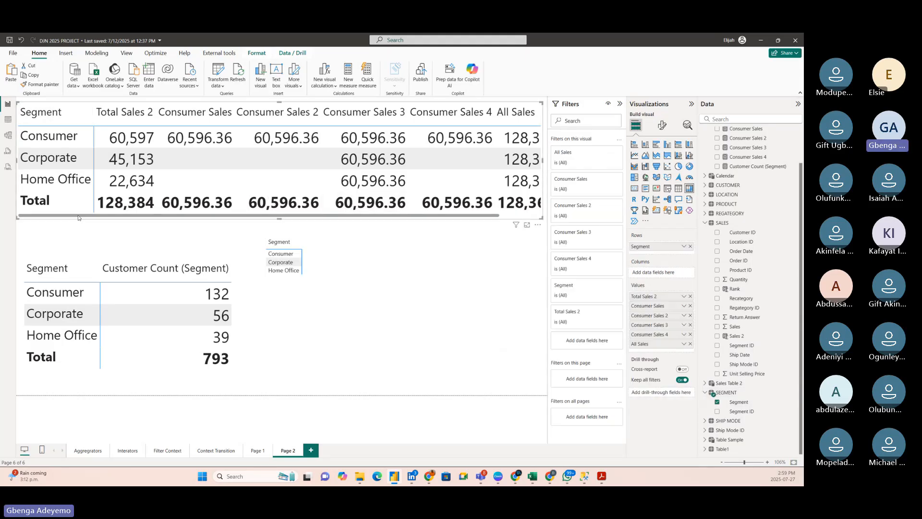
pyautogui.click(46, 89)
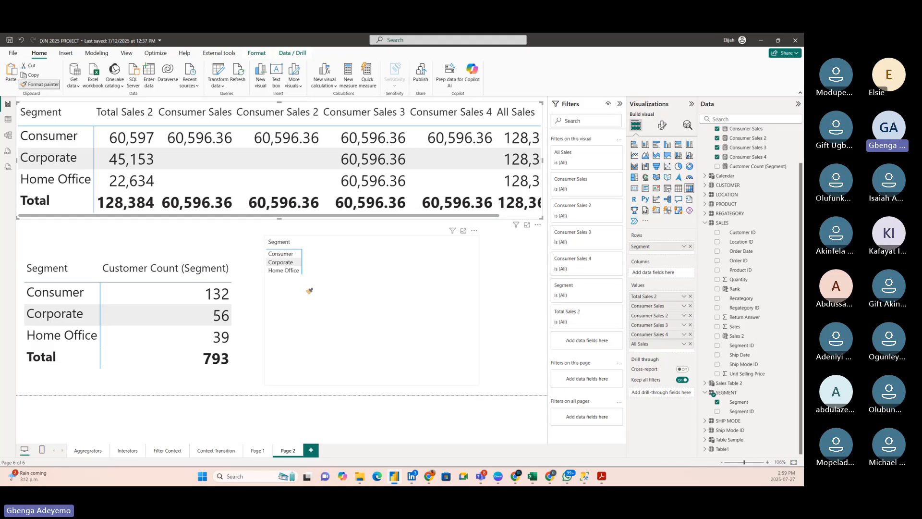
pyautogui.click(342, 288)
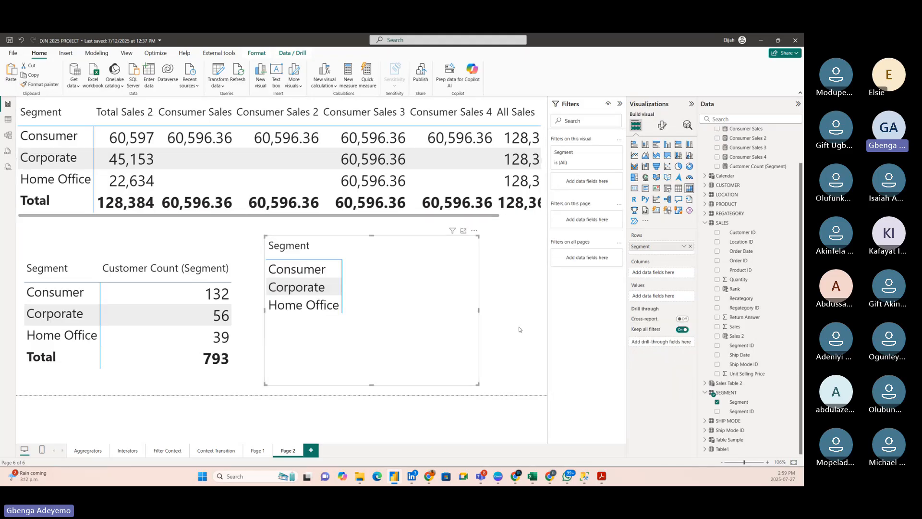
# Step: Add Total Sales 2 and Consumer Sales 3 as values to the new Segment matrix, and widen it beside the customer count matrix
pyautogui.moveTo(478, 385); pyautogui.dragTo(515, 374)
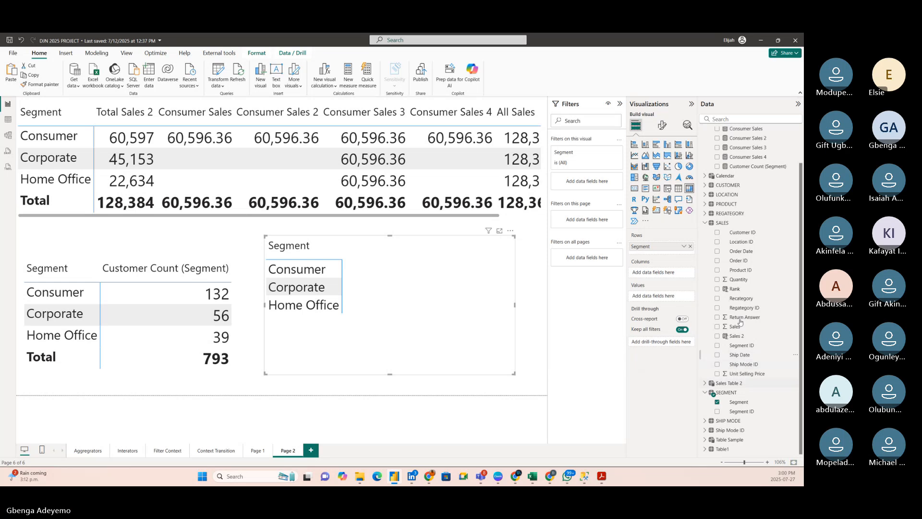
pyautogui.scroll(2, 721, 202)
pyautogui.click(712, 132)
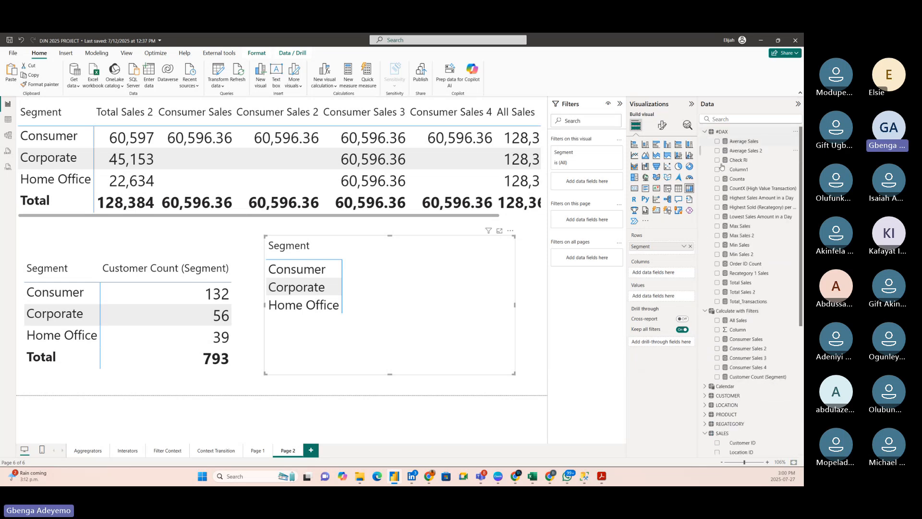
pyautogui.moveTo(753, 295); pyautogui.dragTo(428, 283)
pyautogui.moveTo(470, 352); pyautogui.dragTo(455, 363)
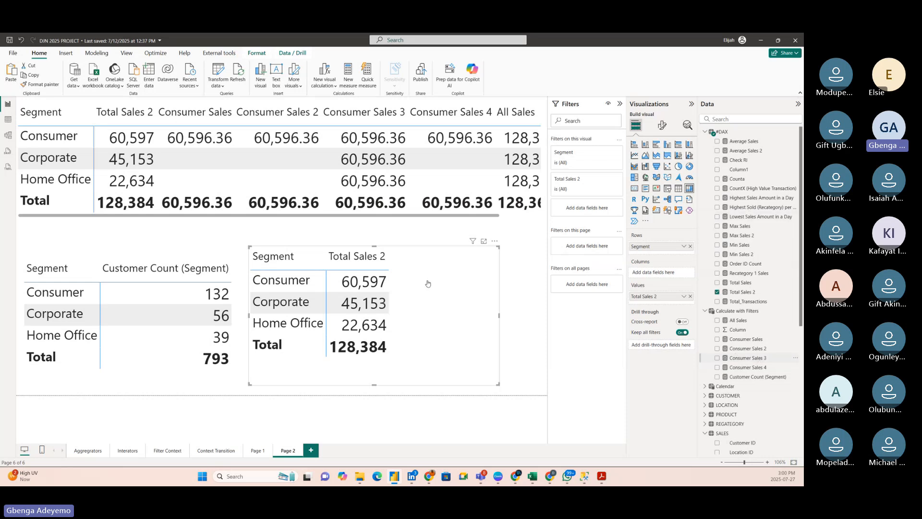
pyautogui.moveTo(748, 357); pyautogui.dragTo(428, 283)
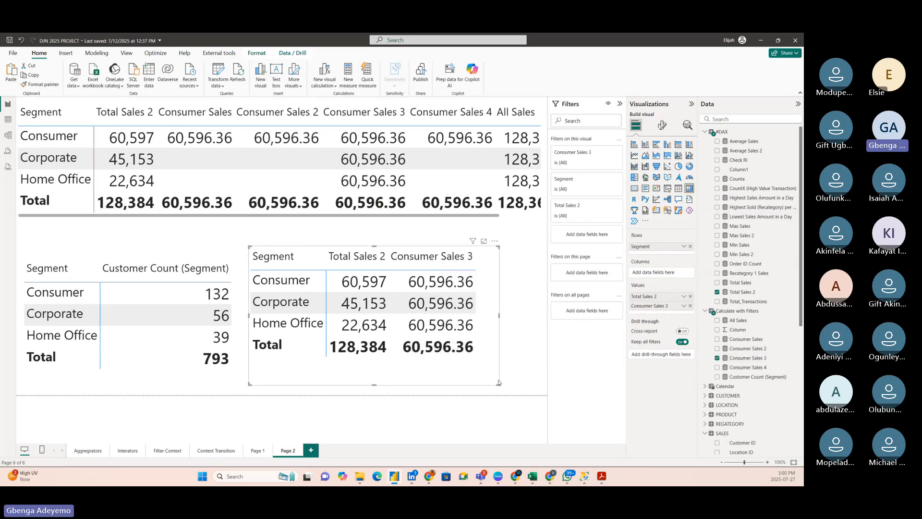
pyautogui.moveTo(497, 383); pyautogui.dragTo(542, 394)
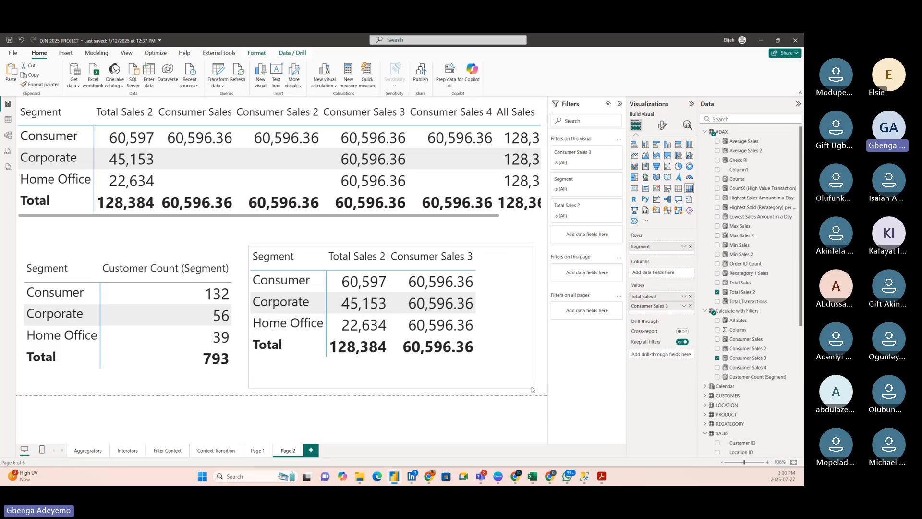
pyautogui.moveTo(433, 375); pyautogui.dragTo(435, 367)
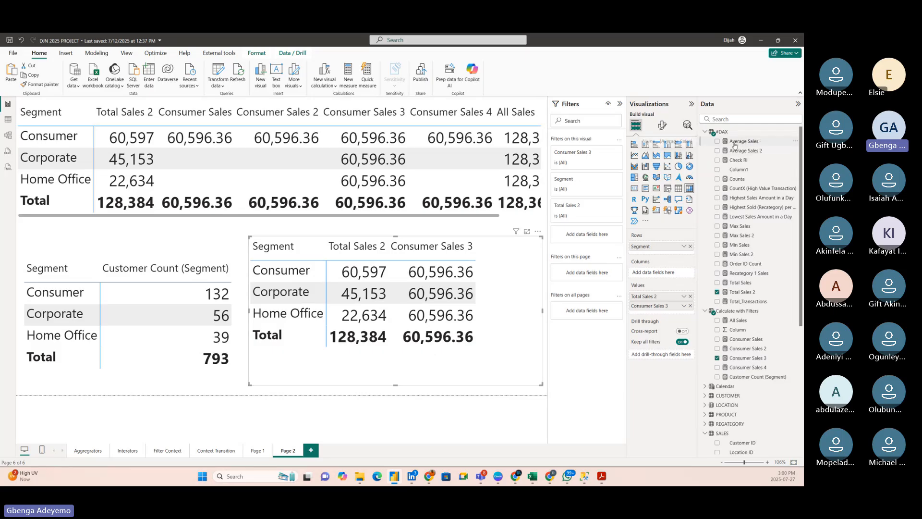
# Step: Start a new measure named Compare with Consumer in the Calculate with Filters table
pyautogui.rightClick(706, 313)
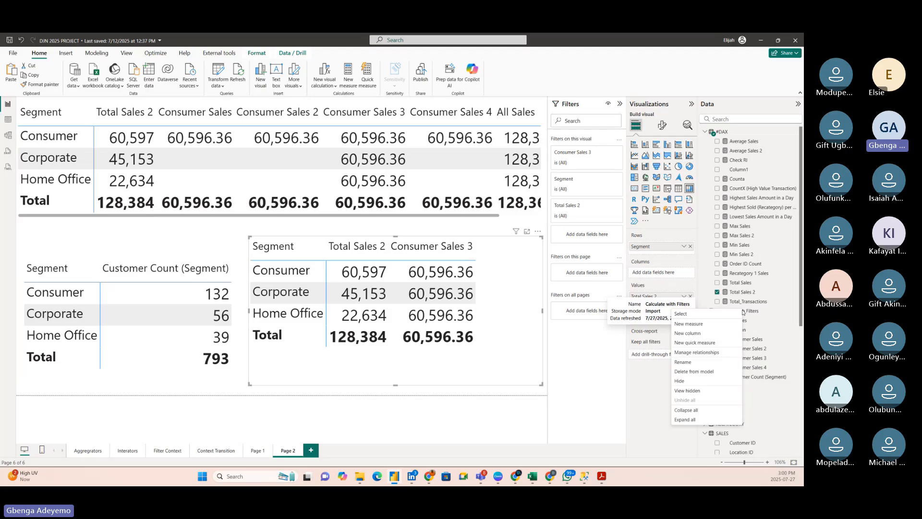
pyautogui.click(695, 324)
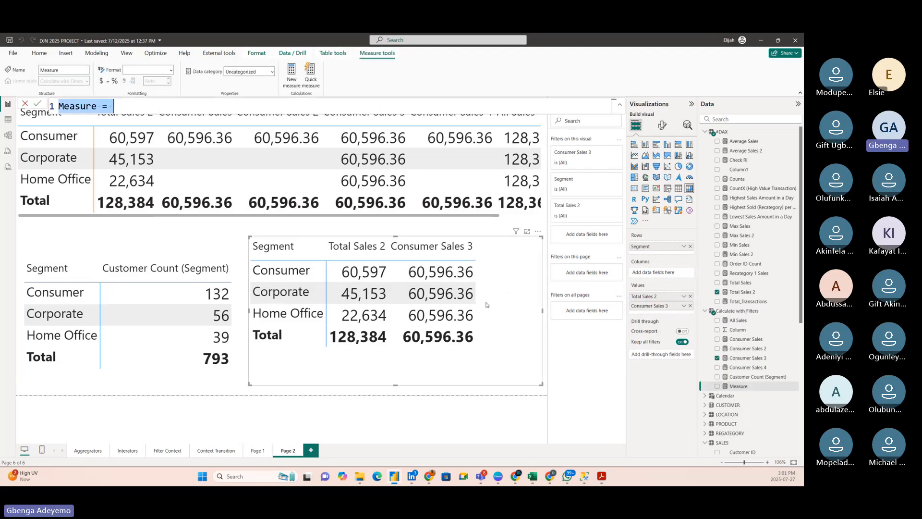
pyautogui.press('BackSpace')
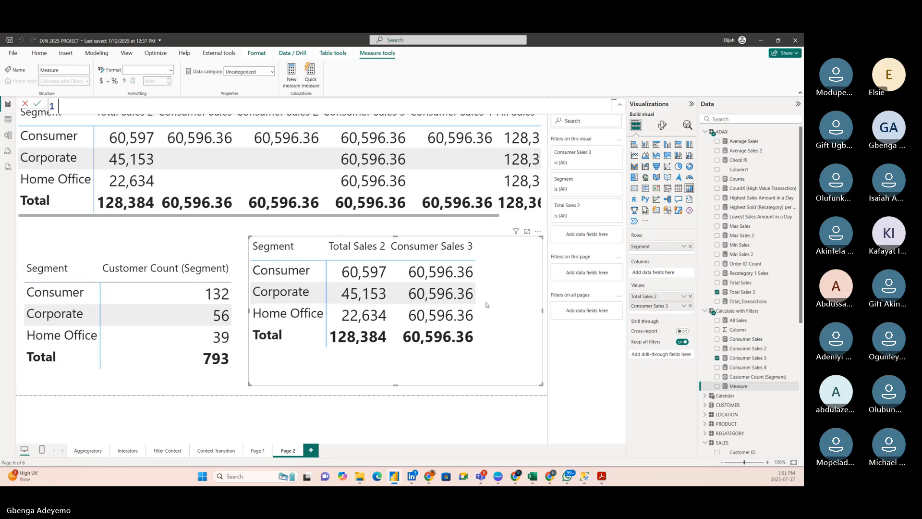
pyautogui.write('Com')
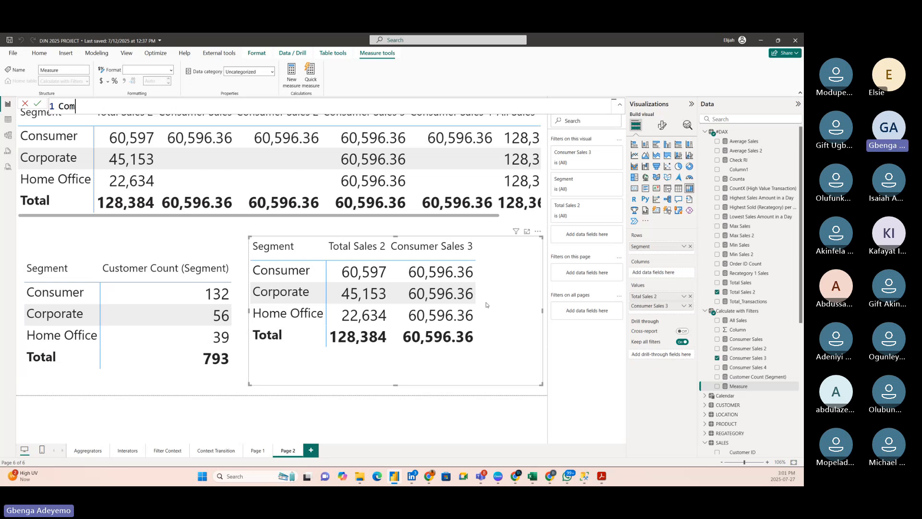
pyautogui.write('pare with Consumer =')
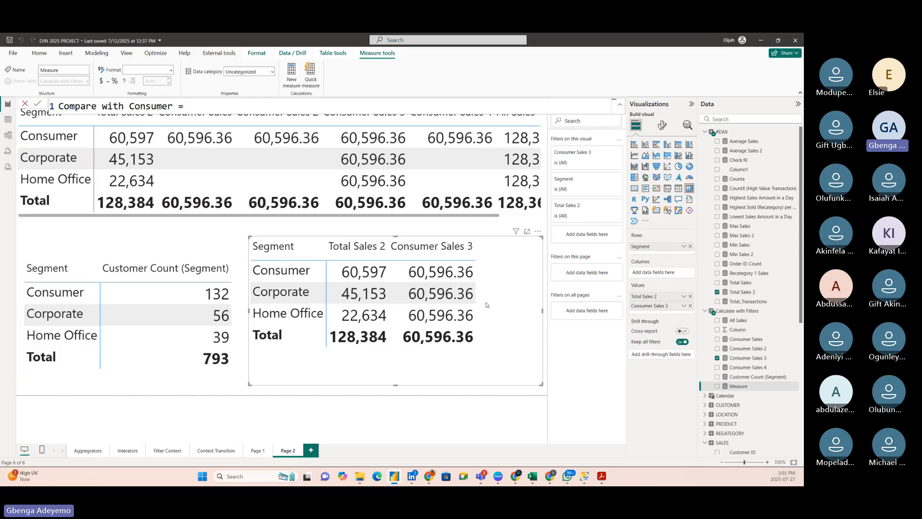
pyautogui.hotkey('shift', 'Return')
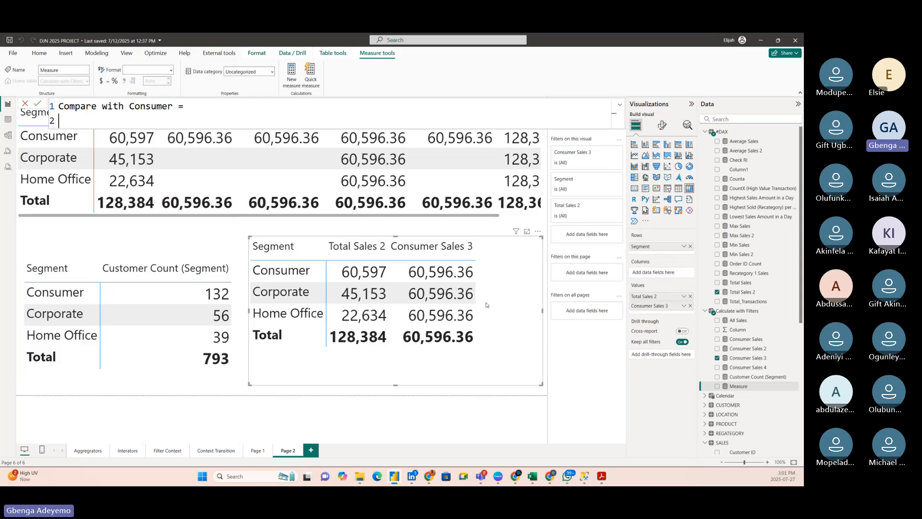
# Step: Define Compare with Consumer as [Total Sales 2] - [Consumer Sales 3] and commit the measure
pyautogui.write('t')
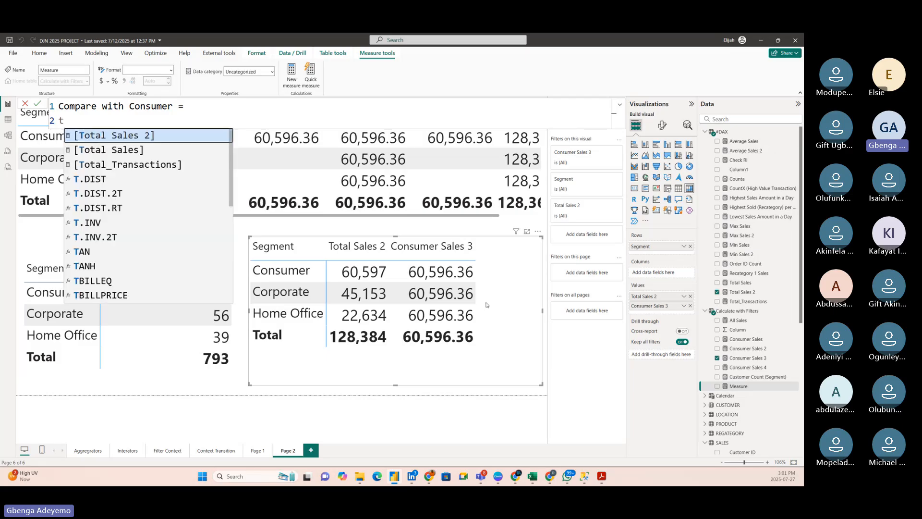
pyautogui.write('otal sa')
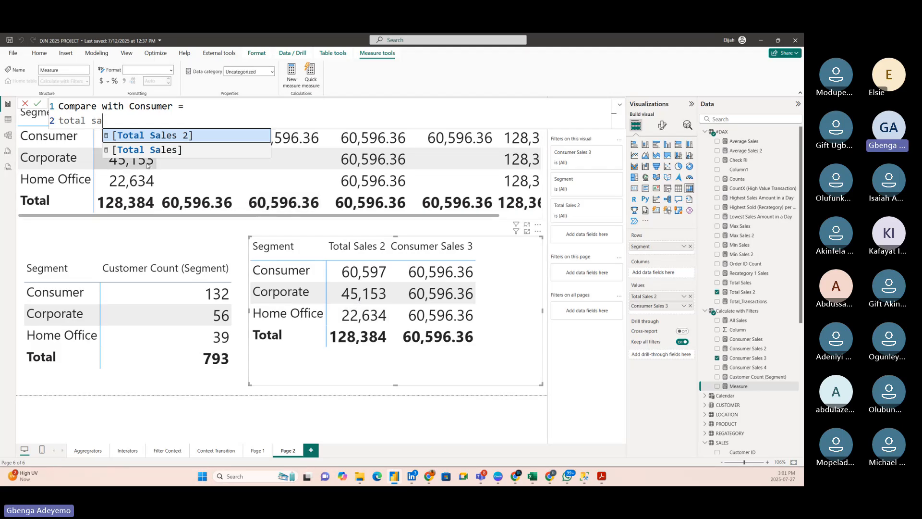
pyautogui.click(168, 135)
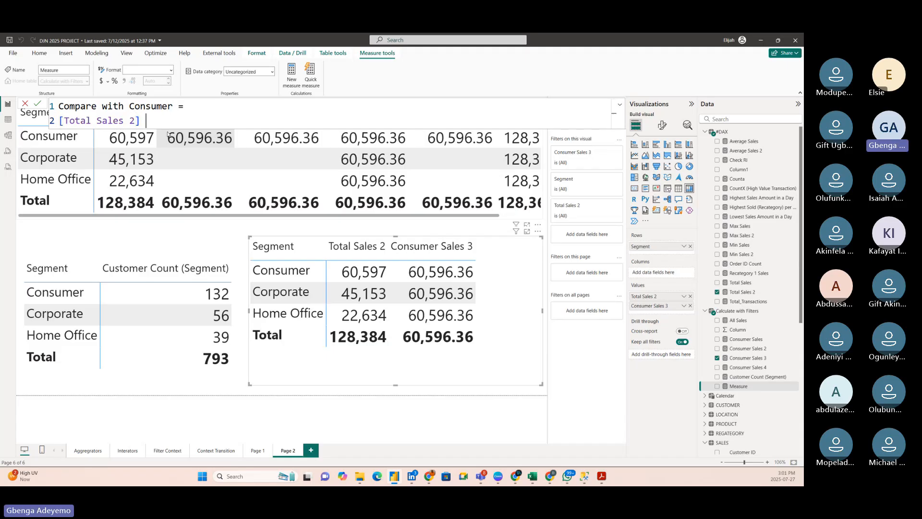
pyautogui.write('-')
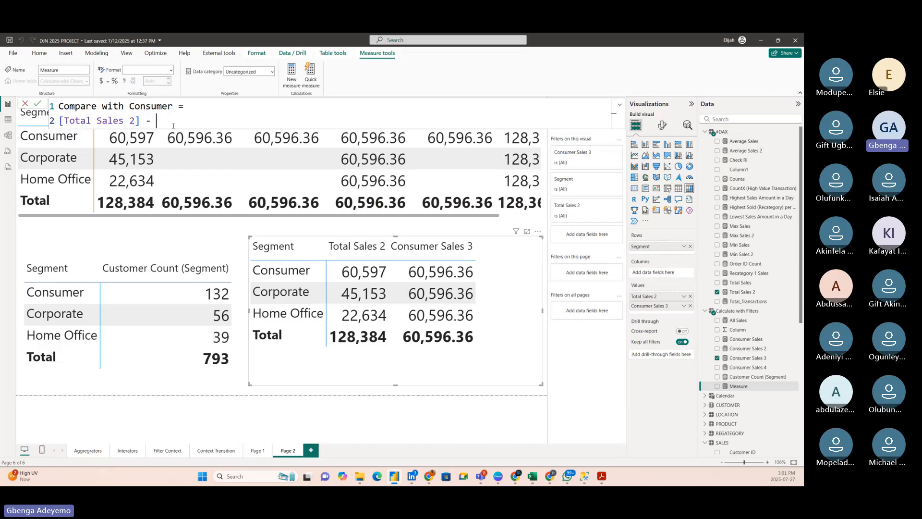
pyautogui.write('consumer')
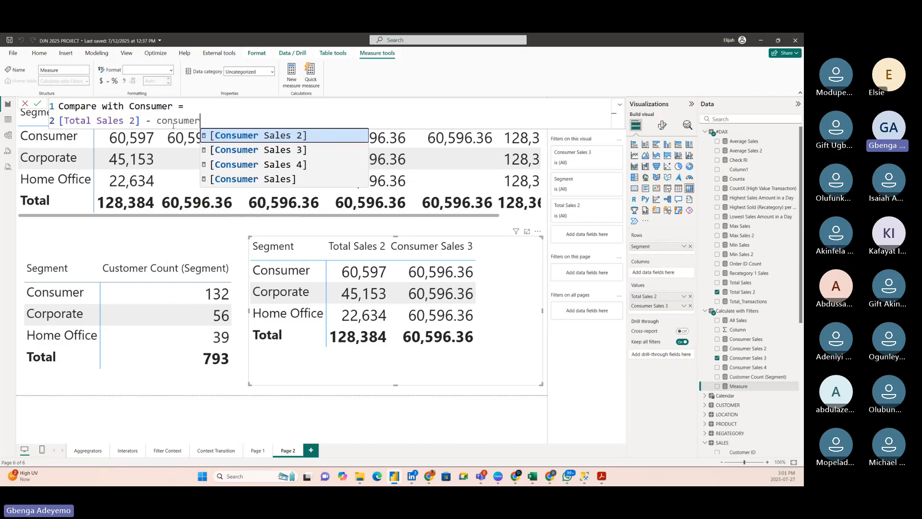
pyautogui.click(254, 150)
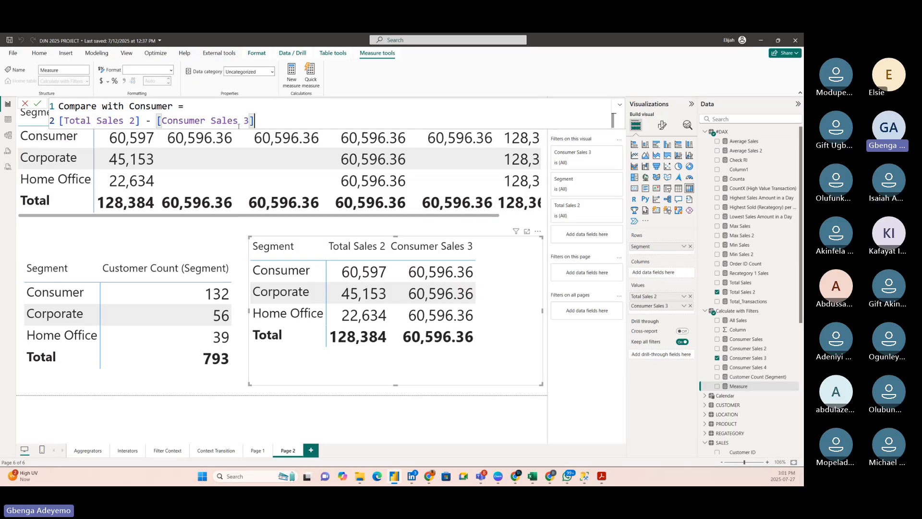
pyautogui.click(38, 104)
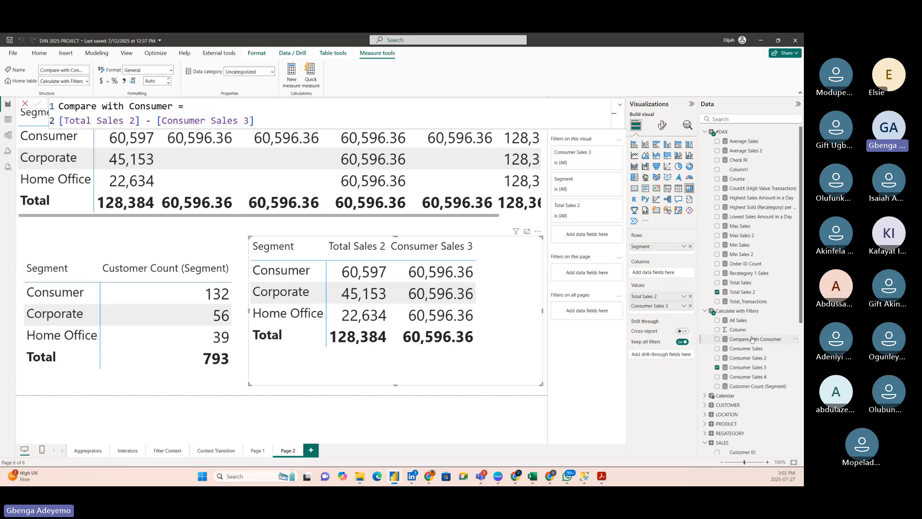
# Step: Add Compare with Consumer to the new matrix's values, place the matrix over the customer count matrix, and widen it to fit all columns
pyautogui.moveTo(753, 342); pyautogui.dragTo(491, 310)
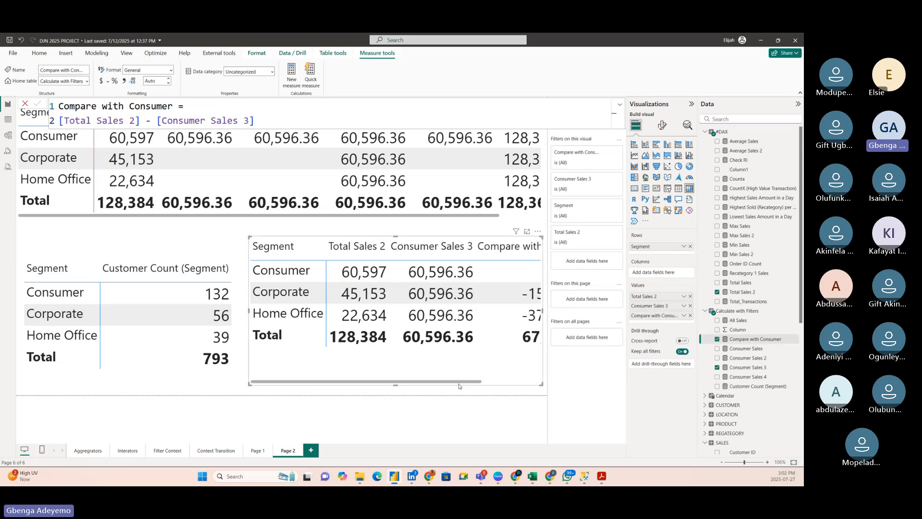
pyautogui.moveTo(470, 363); pyautogui.dragTo(238, 379)
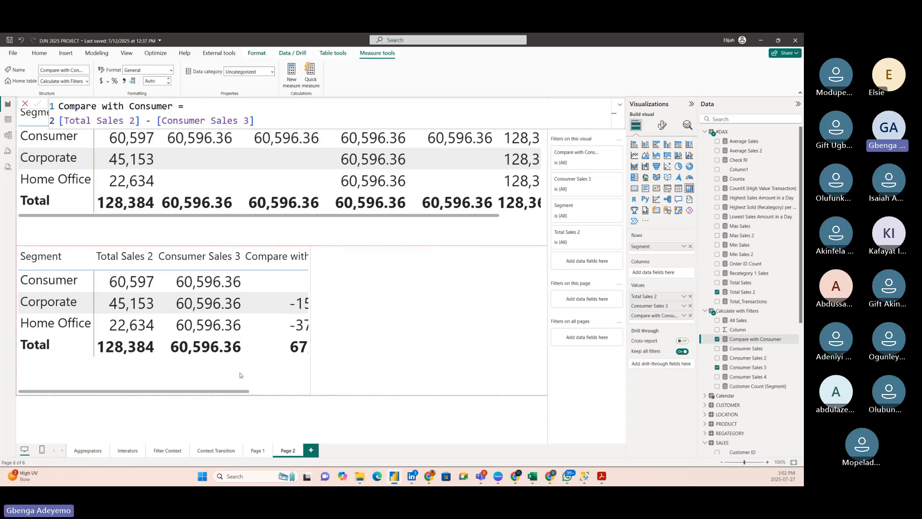
pyautogui.moveTo(302, 393); pyautogui.dragTo(402, 383)
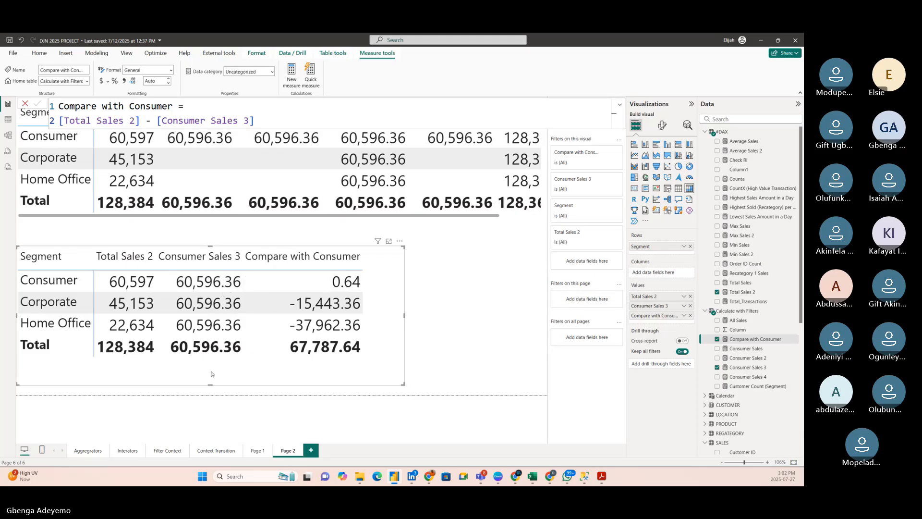
pyautogui.moveTo(222, 373)
pyautogui.mouseDown()
pyautogui.moveTo(211, 373)
pyautogui.moveTo(220, 375)
pyautogui.mouseUp()
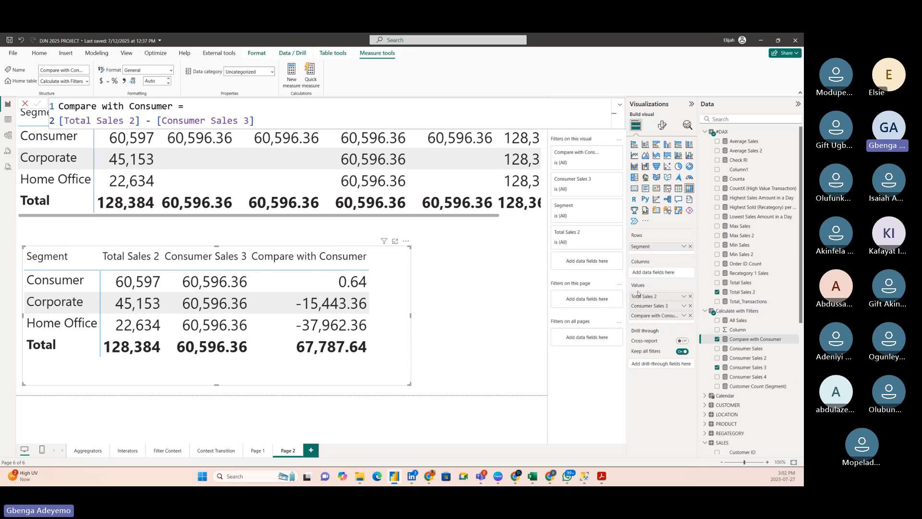
# Step: Review the Total Sales 2 formula and inspect the Sales column of the SALES table in Table view, and return to the report
pyautogui.click(744, 293)
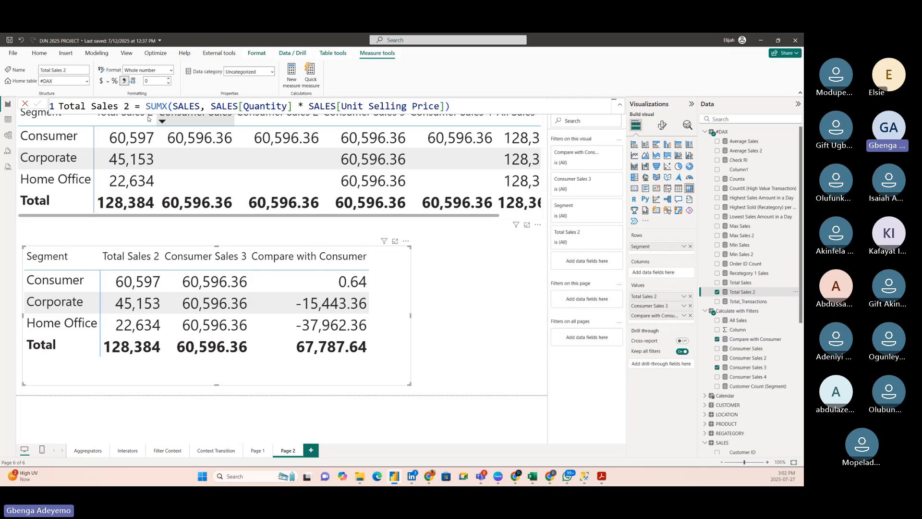
pyautogui.click(7, 119)
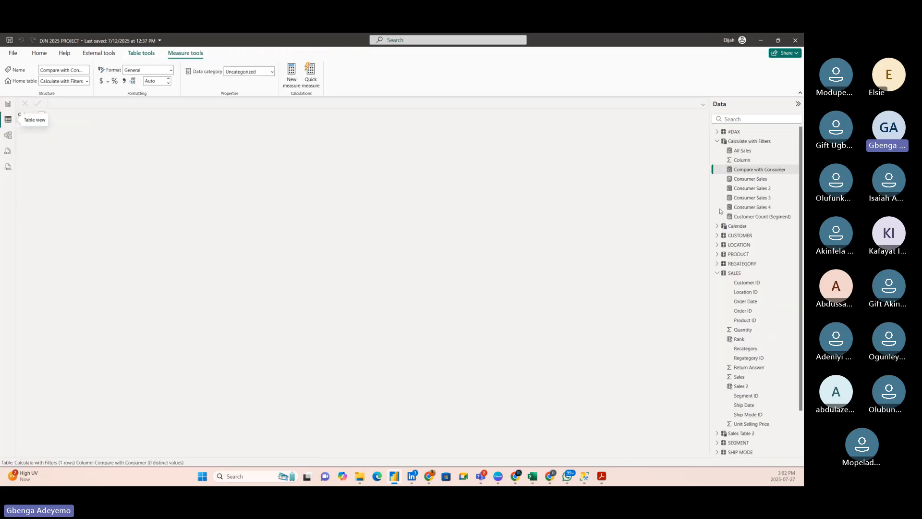
pyautogui.click(740, 273)
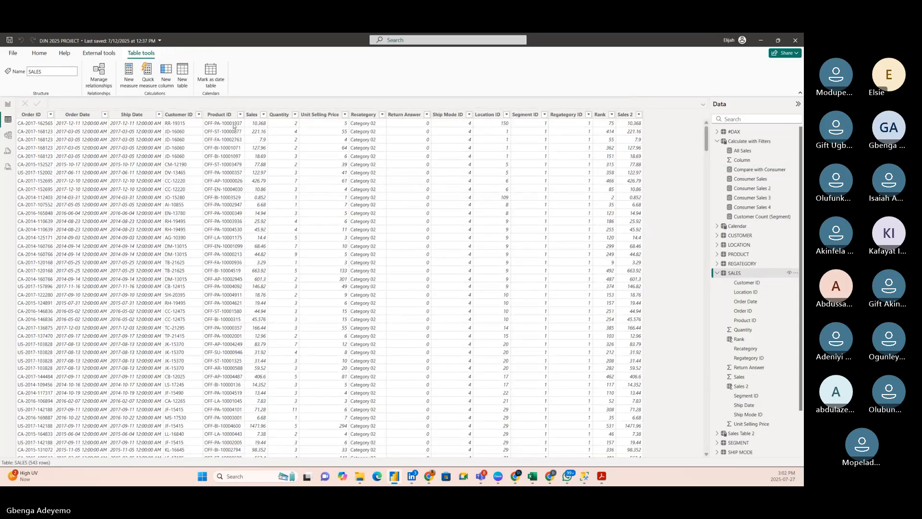
pyautogui.click(251, 115)
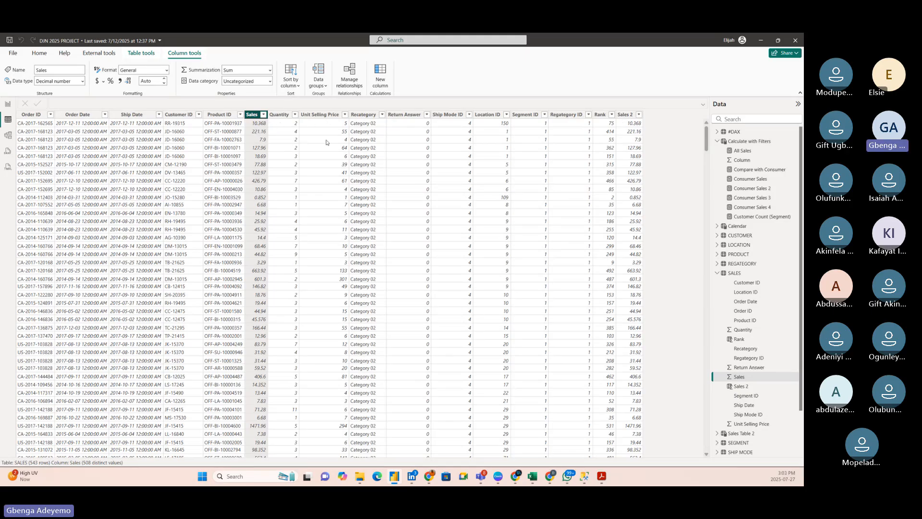
pyautogui.click(8, 102)
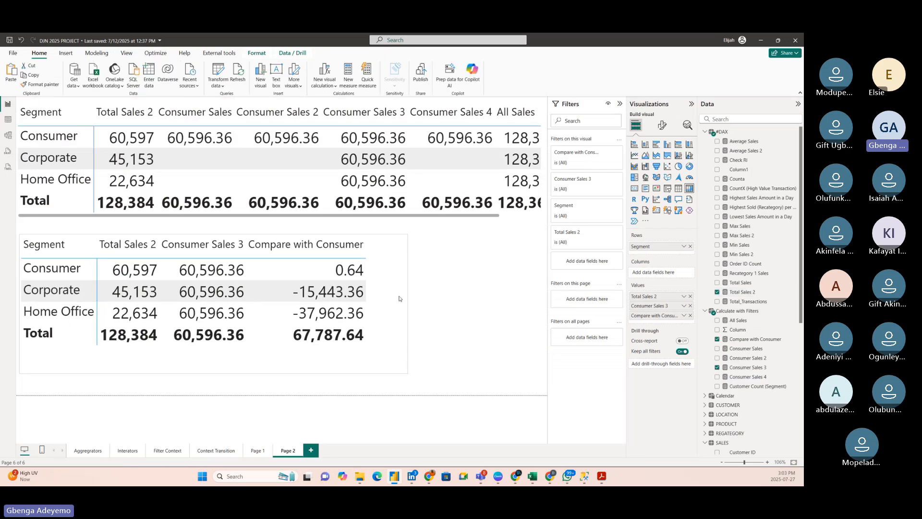
# Step: Nudge the comparison matrix slightly, and set the Consumer Sales 3 measure to 0 decimal places
pyautogui.moveTo(399, 298); pyautogui.dragTo(402, 302)
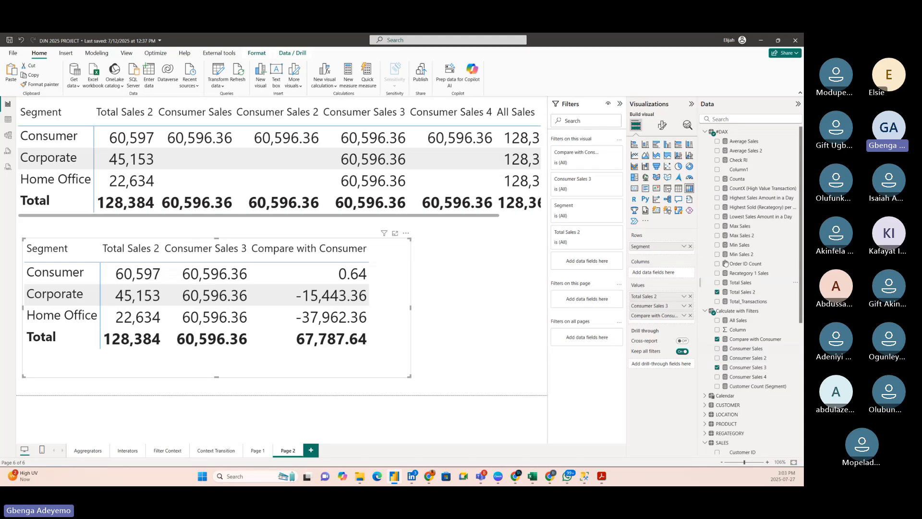
pyautogui.click(749, 368)
pyautogui.click(153, 81)
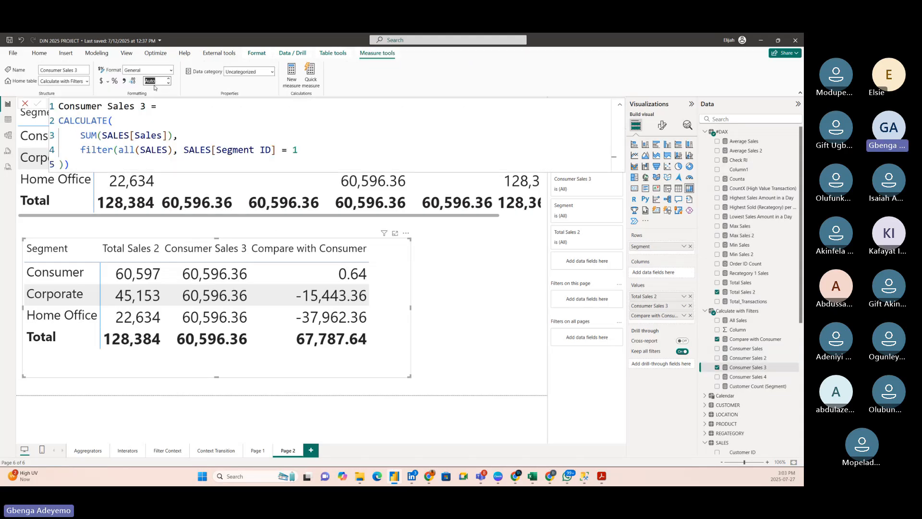
pyautogui.write('0')
pyautogui.press('Return')
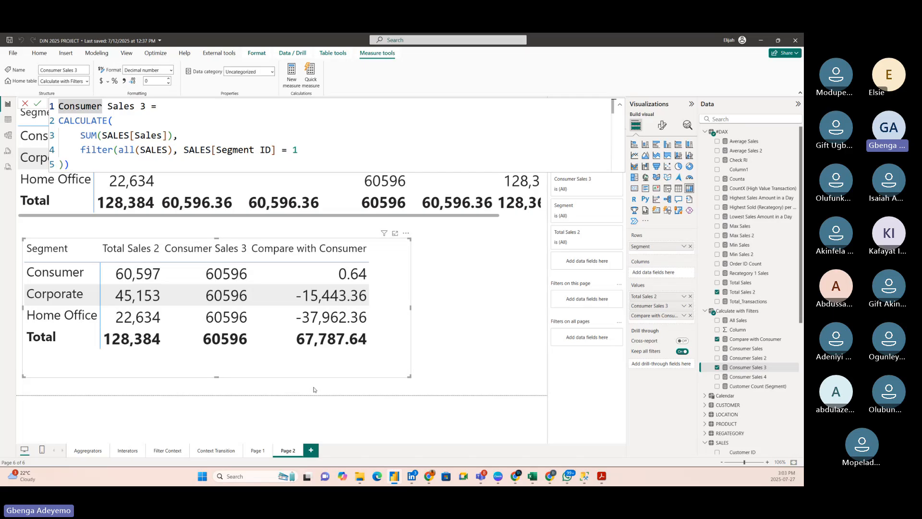
pyautogui.click(253, 371)
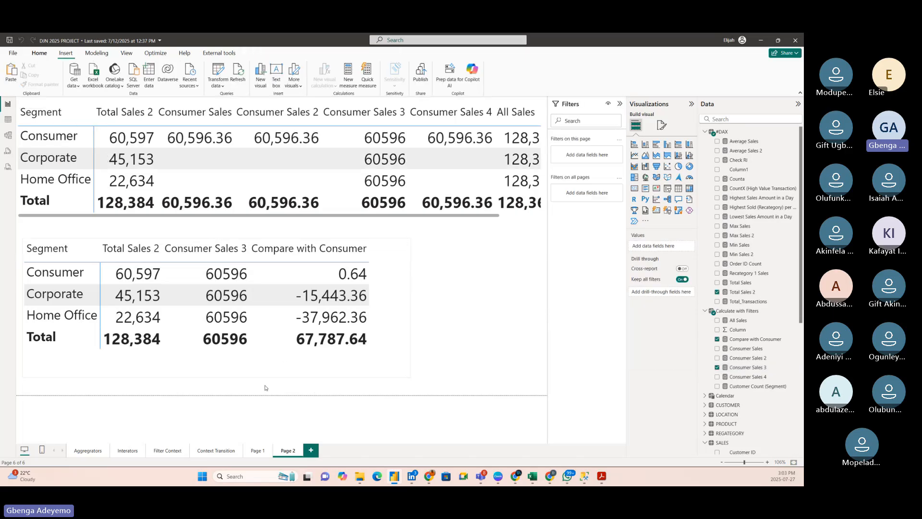
pyautogui.hotkey('ctrl', 'c')
pyautogui.hotkey('ctrl', 'v')
pyautogui.moveTo(275, 369); pyautogui.dragTo(248, 374)
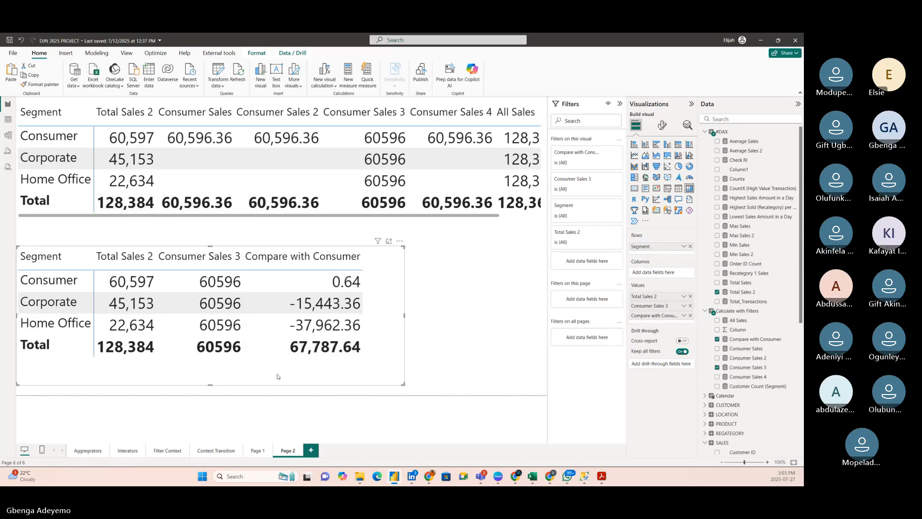
pyautogui.moveTo(278, 376)
pyautogui.mouseDown()
pyautogui.moveTo(291, 373)
pyautogui.moveTo(283, 367)
pyautogui.mouseUp()
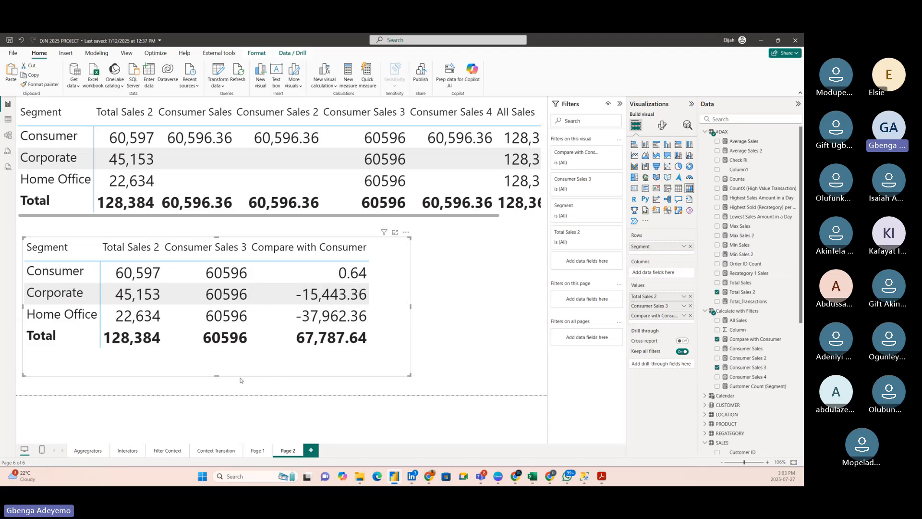
pyautogui.moveTo(241, 367); pyautogui.dragTo(241, 368)
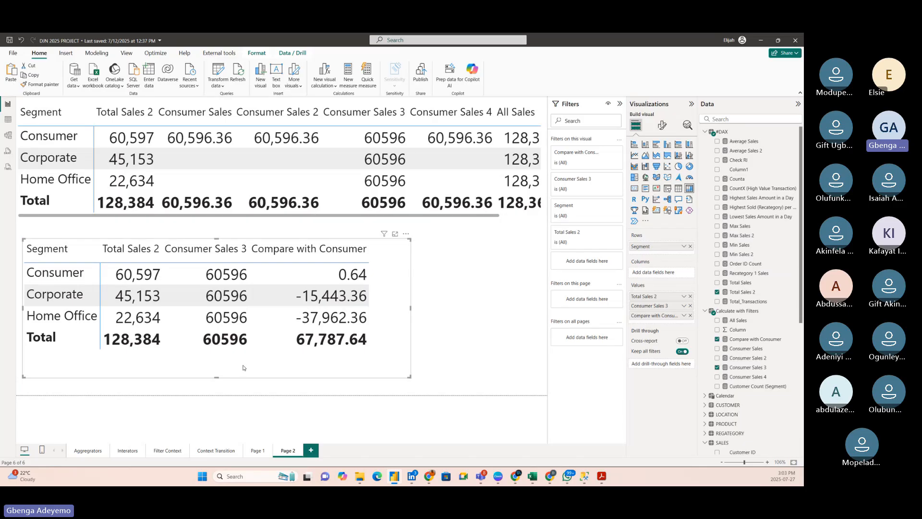
pyautogui.click(411, 382)
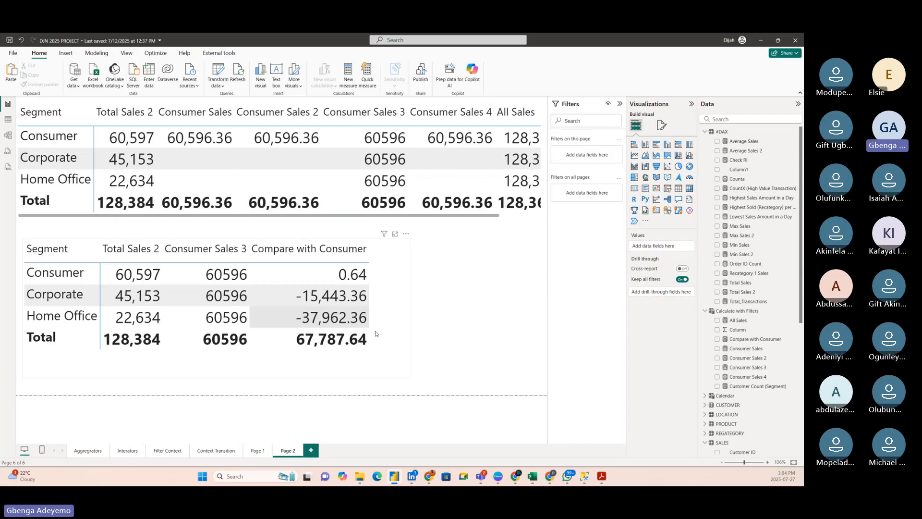
pyautogui.click(376, 365)
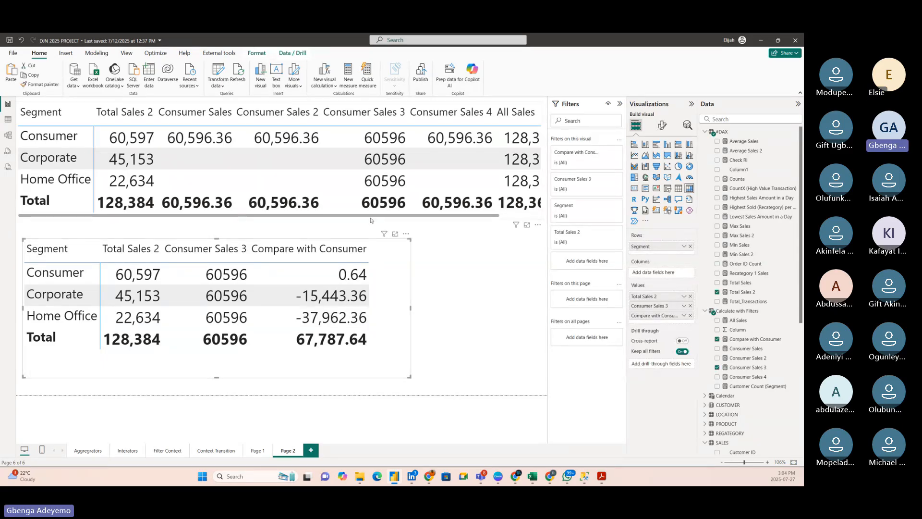
pyautogui.moveTo(370, 219)
pyautogui.mouseDown()
pyautogui.moveTo(450, 219)
pyautogui.moveTo(355, 214)
pyautogui.mouseUp()
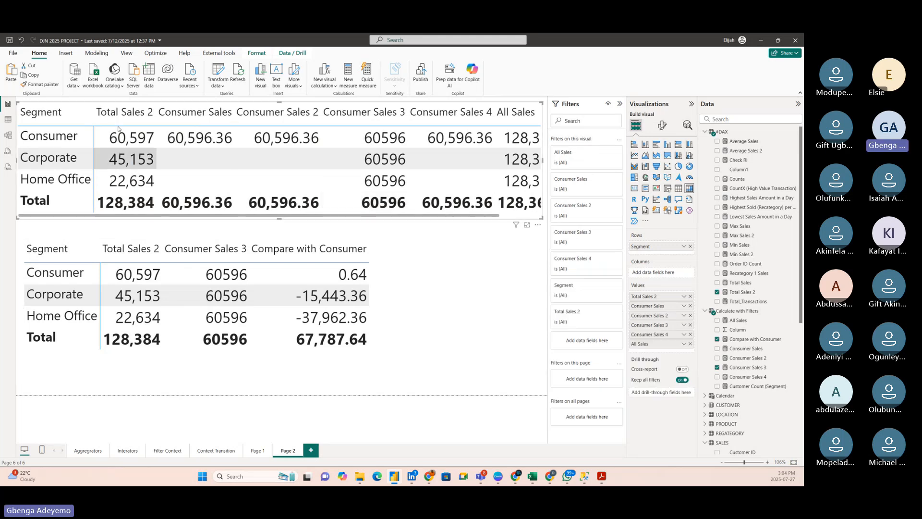
pyautogui.click(126, 159)
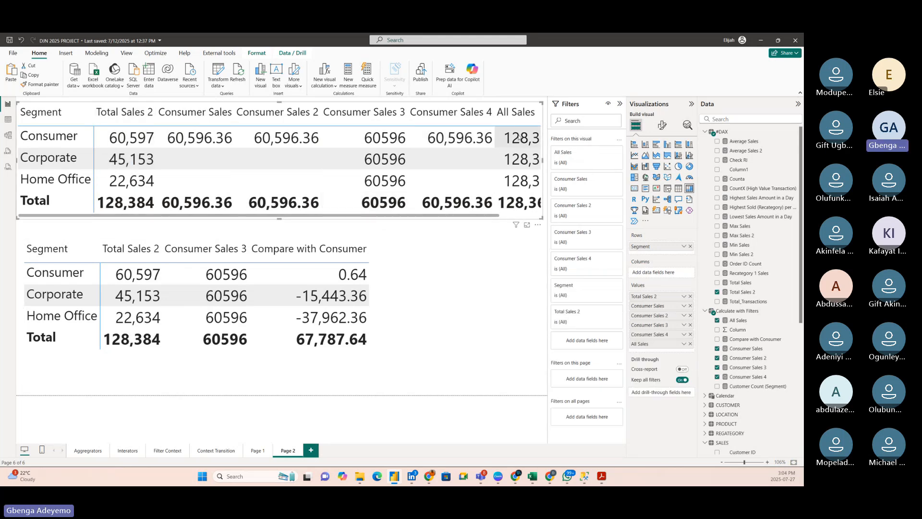
# Step: Replace Compare with Consumer and Consumer Sales 3 in the lower matrix's values with the All Sales measure
pyautogui.click(402, 366)
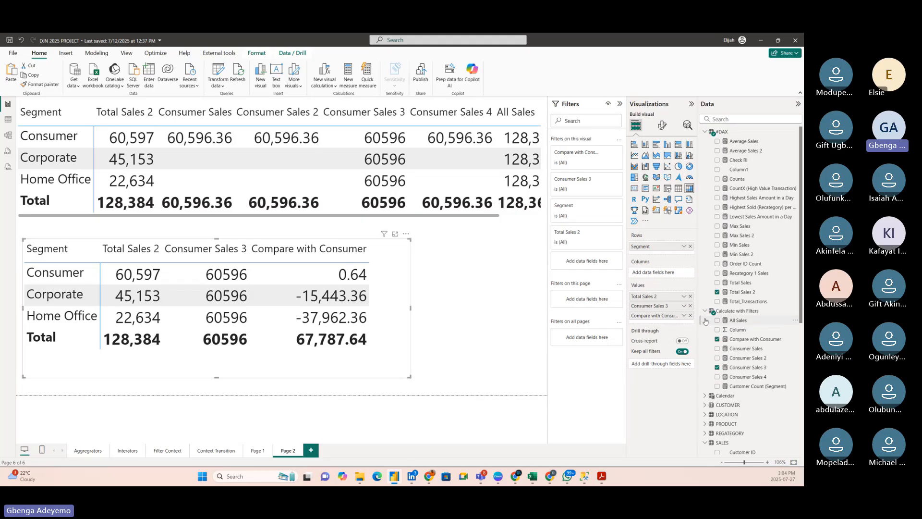
pyautogui.click(690, 316)
pyautogui.click(691, 306)
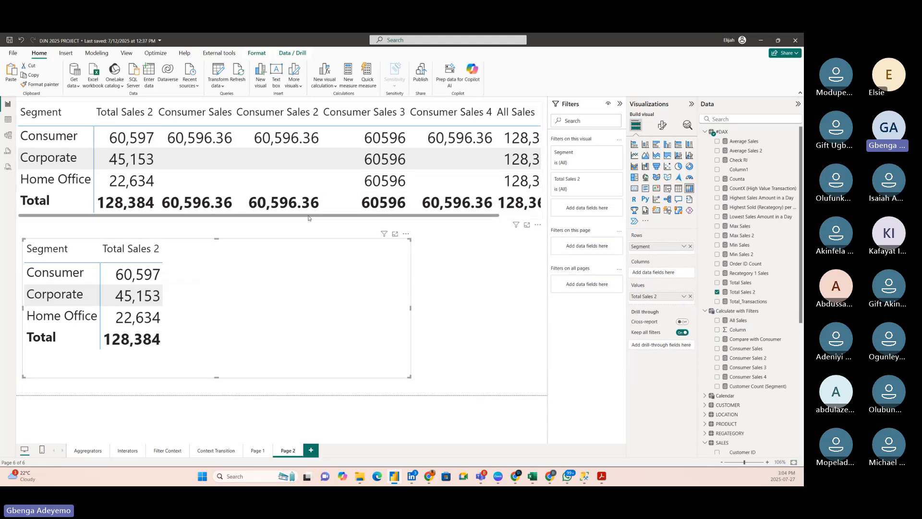
pyautogui.moveTo(350, 216); pyautogui.dragTo(389, 220)
pyautogui.click(501, 104)
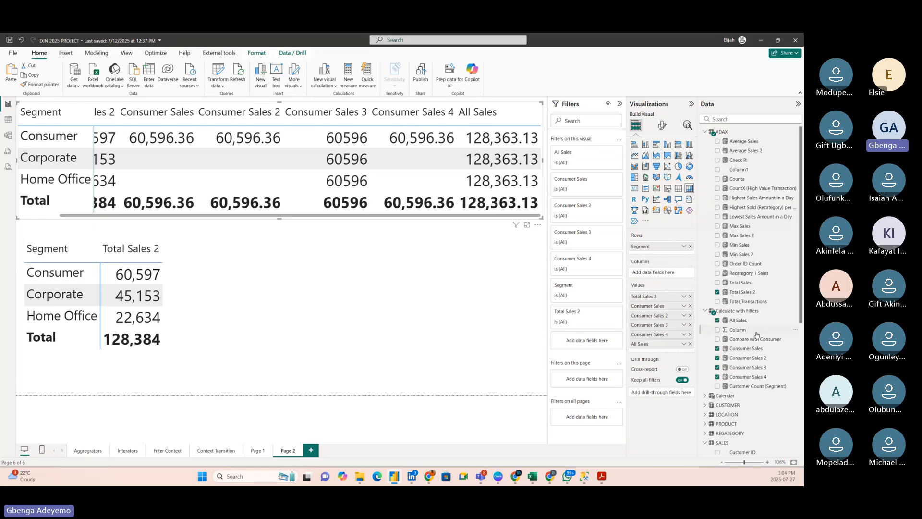
pyautogui.moveTo(748, 326); pyautogui.dragTo(205, 296)
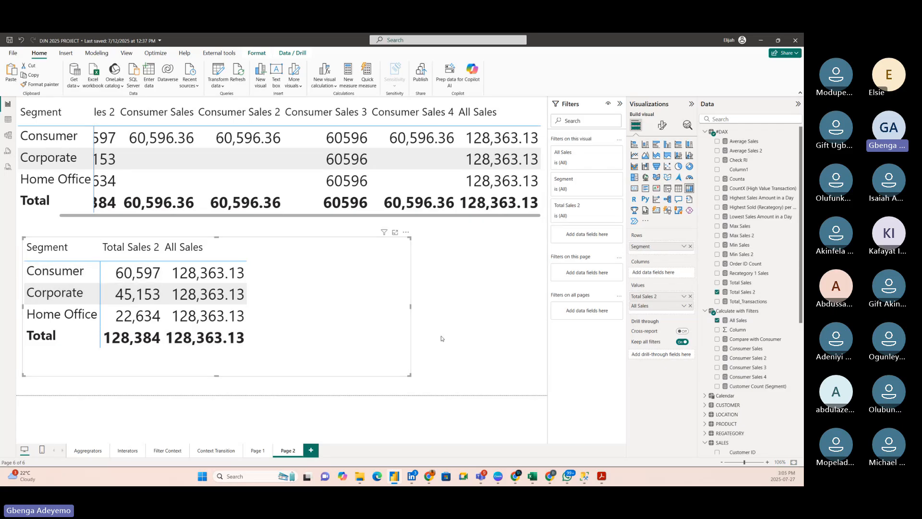
# Step: Add a new measure to the Calculate with Filters table and clear its default formula text
pyautogui.rightClick(752, 312)
pyautogui.click(745, 323)
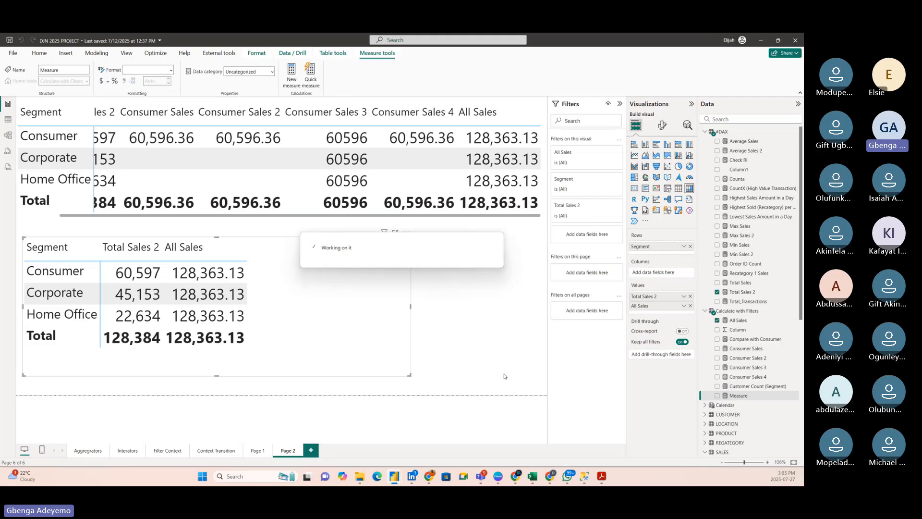
pyautogui.hotkey('ctrl', 'a')
pyautogui.press('BackSpace')
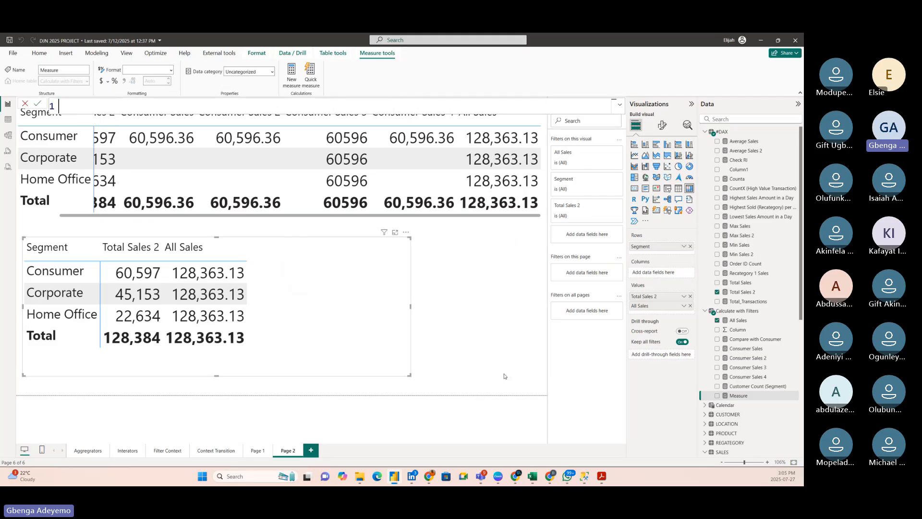
pyautogui.write('Divide =')
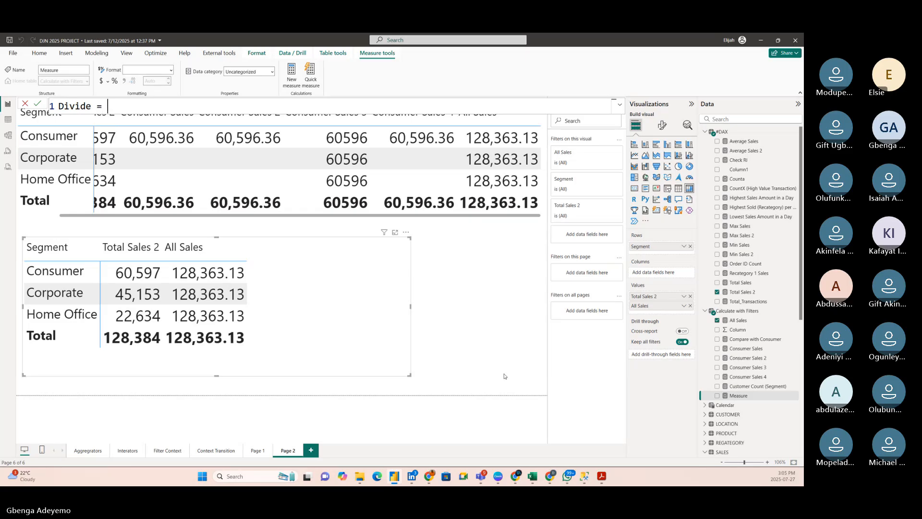
pyautogui.press('BackSpace')
pyautogui.press('BackSpace')
pyautogui.press('BackSpace')
pyautogui.press('BackSpace')
pyautogui.press('BackSpace')
pyautogui.press('BackSpace')
pyautogui.press('BackSpace')
pyautogui.press('BackSpace')
pyautogui.press('BackSpace')
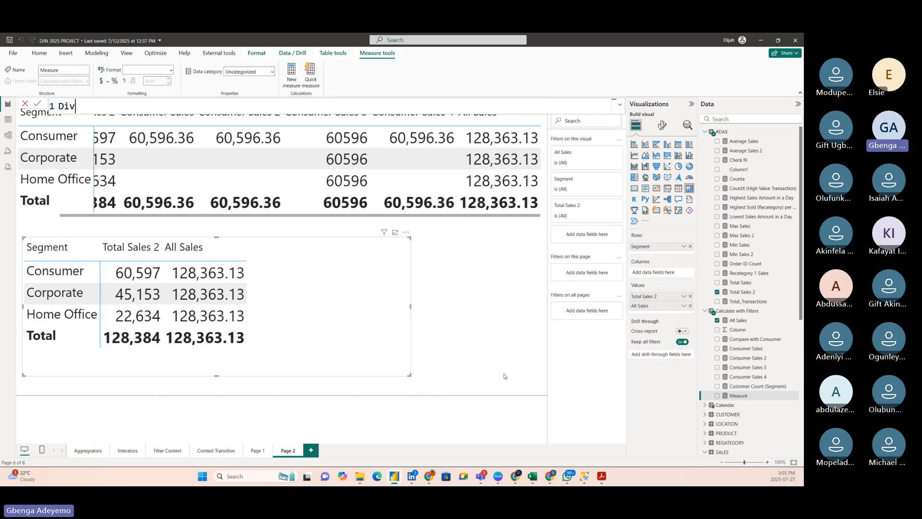
# Step: Name the new measure % Segment Contrib and begin its expression on a new line
pyautogui.write('% Segment Cot')
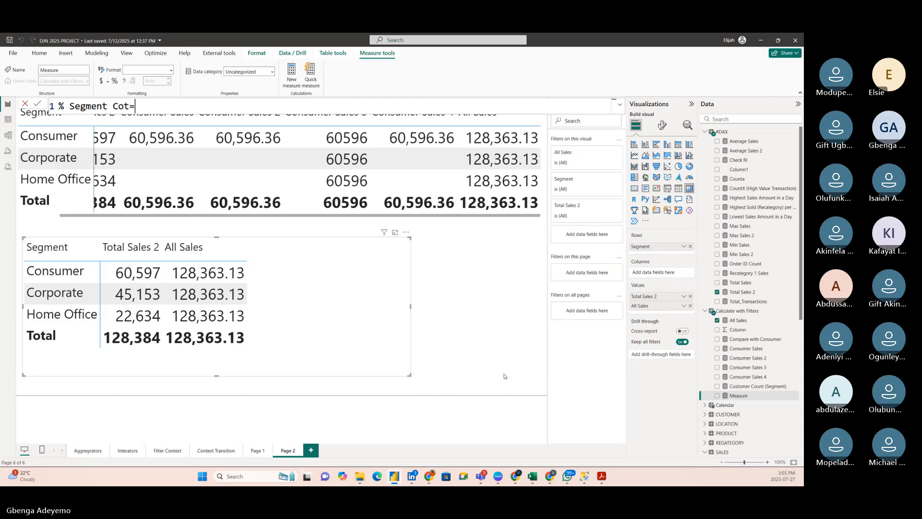
pyautogui.press('BackSpace')
pyautogui.write('ntri')
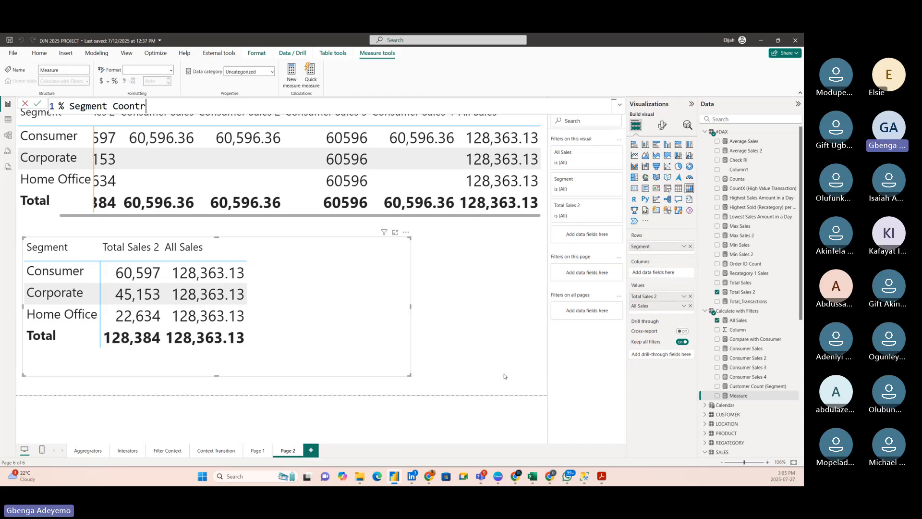
pyautogui.press('BackSpace')
pyautogui.press('BackSpace')
pyautogui.press('BackSpace')
pyautogui.press('BackSpace')
pyautogui.write('ntrib =')
pyautogui.hotkey('shift', 'Return')
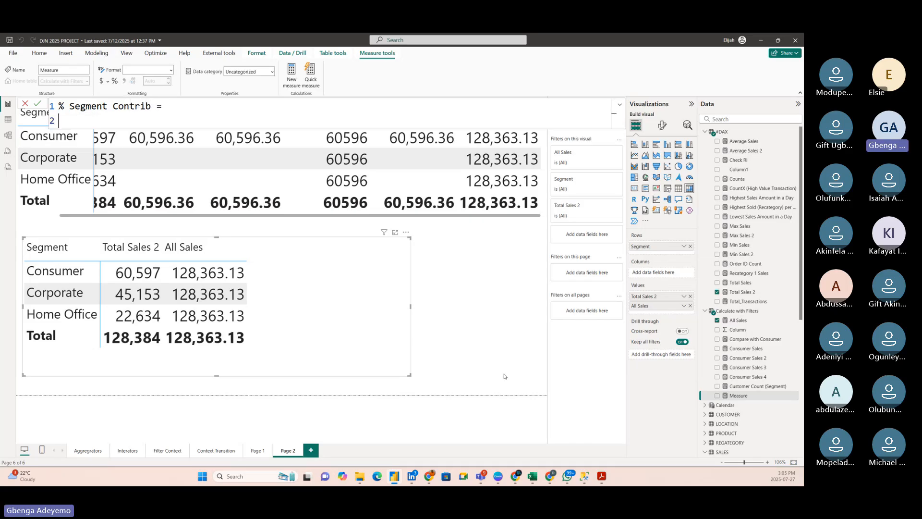
# Step: Start the measure's expression with DIVIDE, using [Total Sales 2] as the numerator on its own line
pyautogui.write('di')
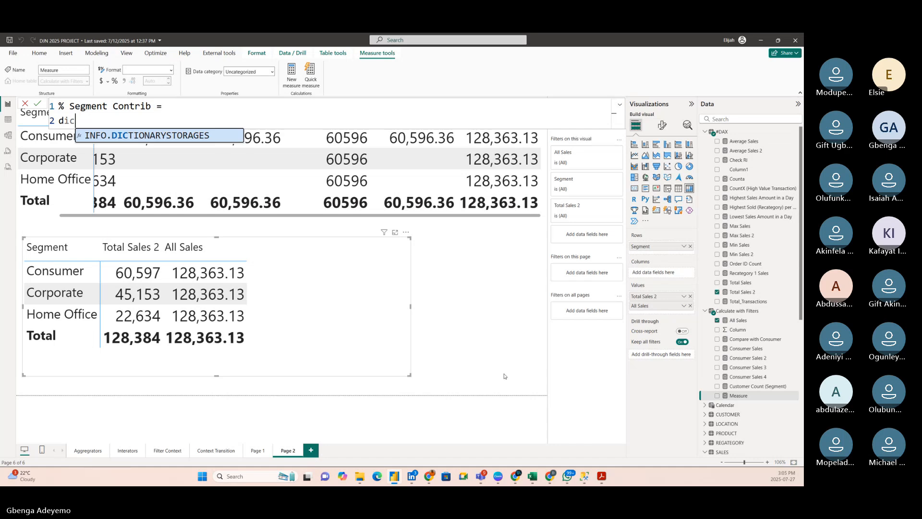
pyautogui.write('vide')
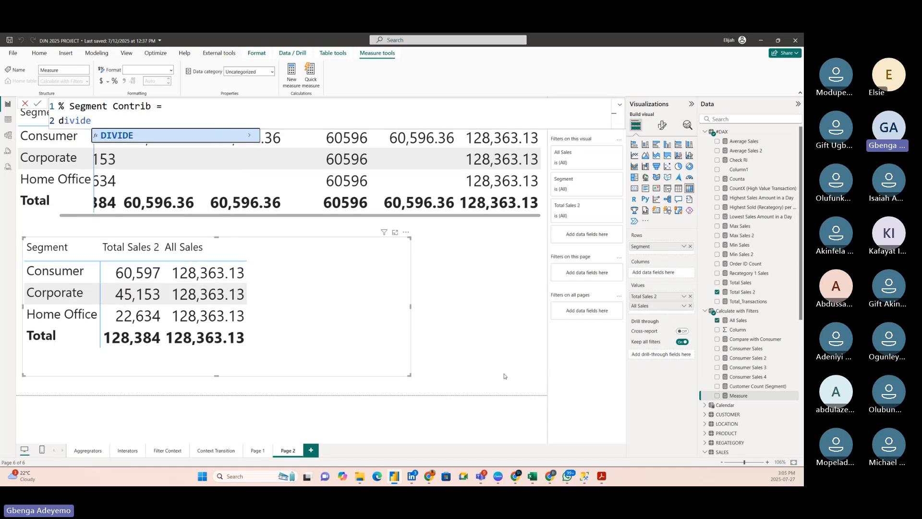
pyautogui.press('Tab')
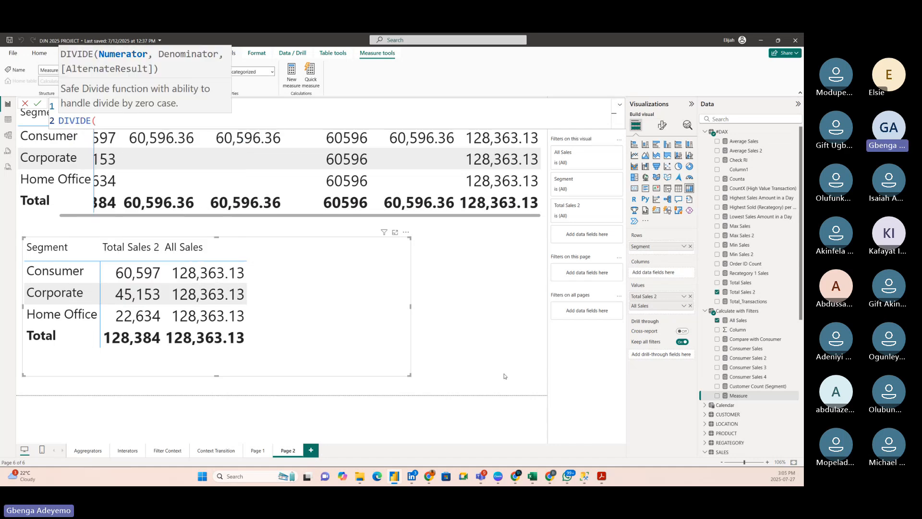
pyautogui.hotkey('shift', 'Return')
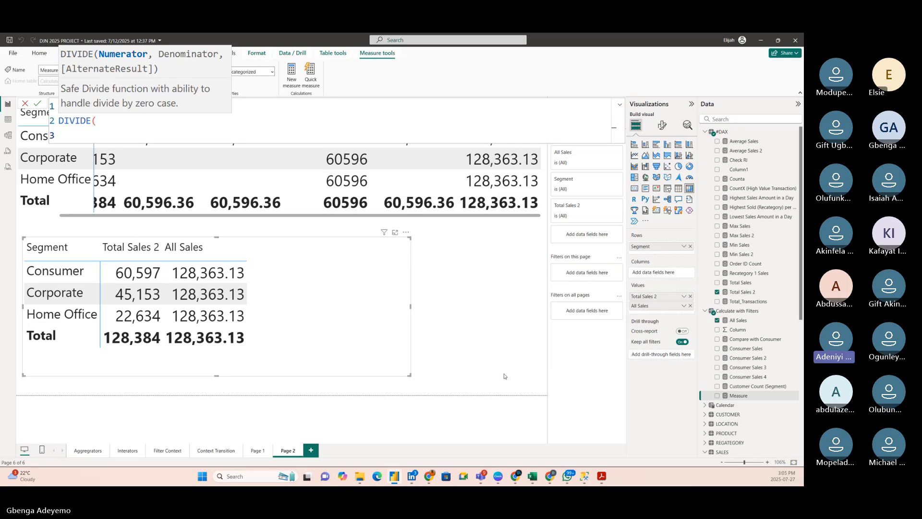
pyautogui.write('total')
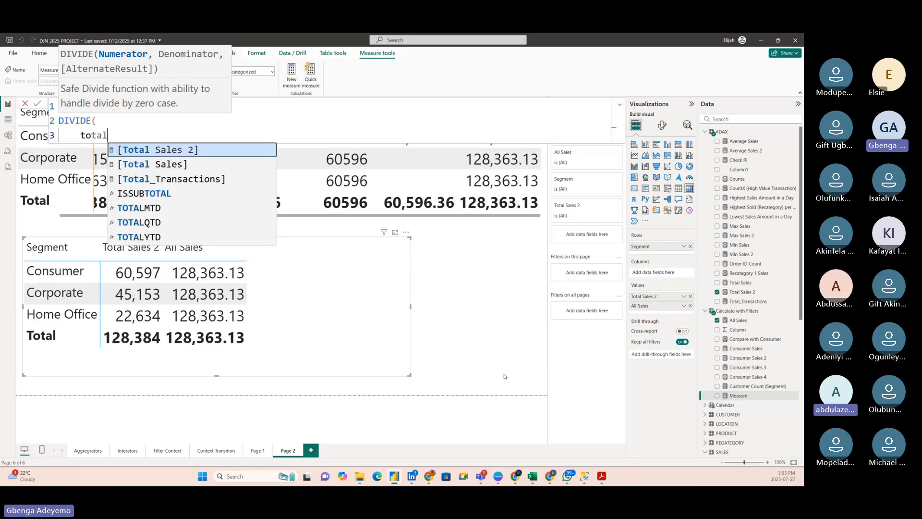
pyautogui.click(182, 150)
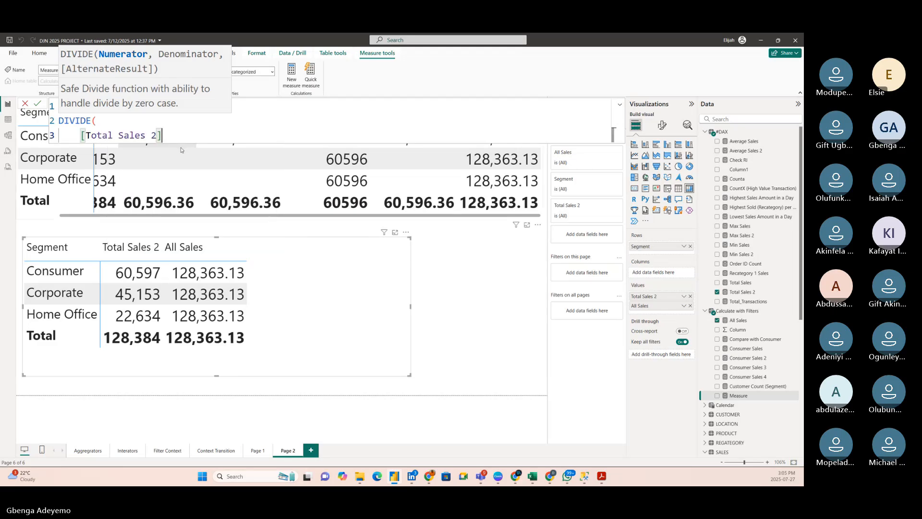
# Step: Complete the DIVIDE expression with [All Sales] as denominator and 0 as alternate result, and commit the measure
pyautogui.write(', ')
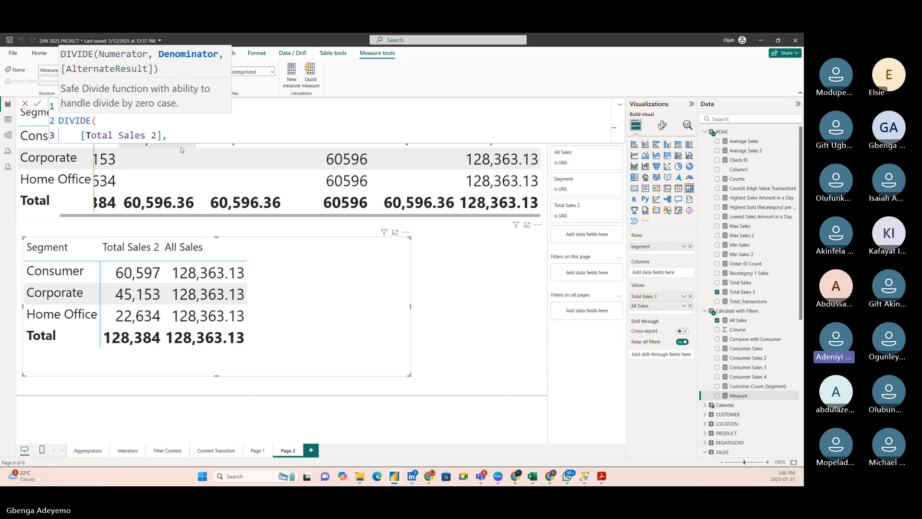
pyautogui.write('all')
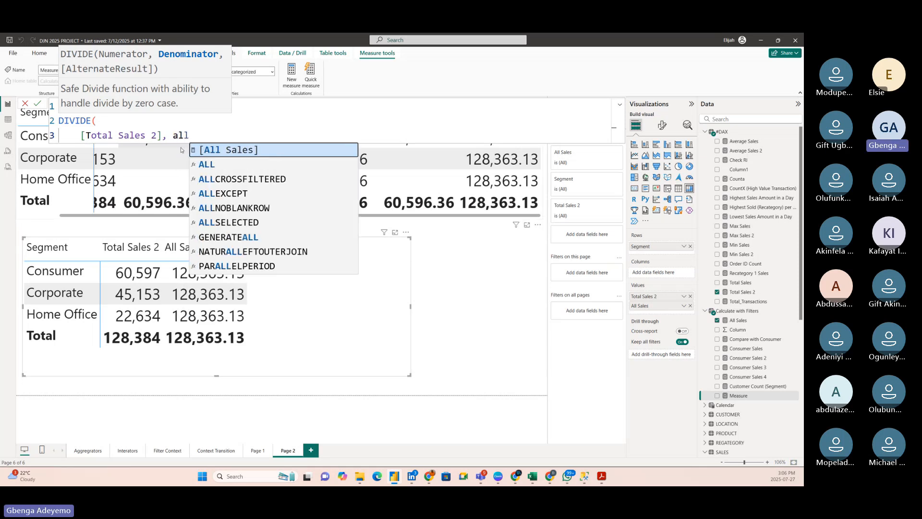
pyautogui.click(240, 150)
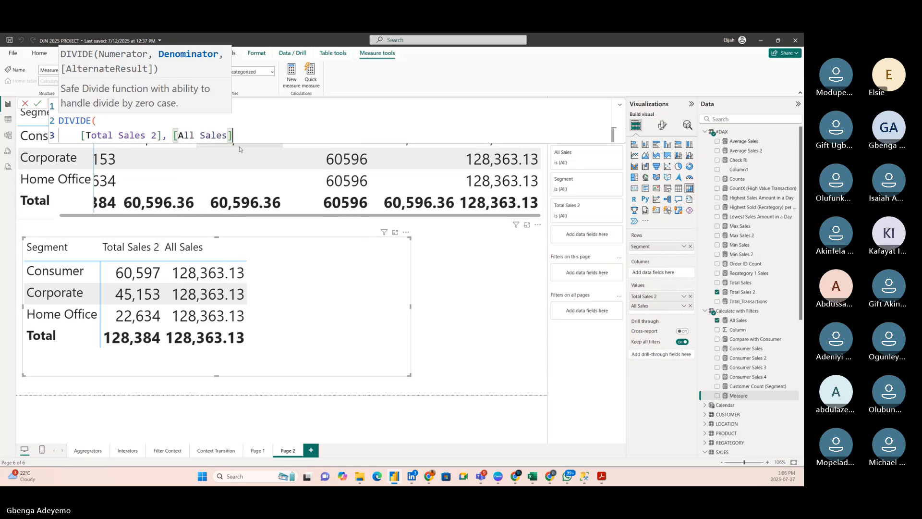
pyautogui.write(',')
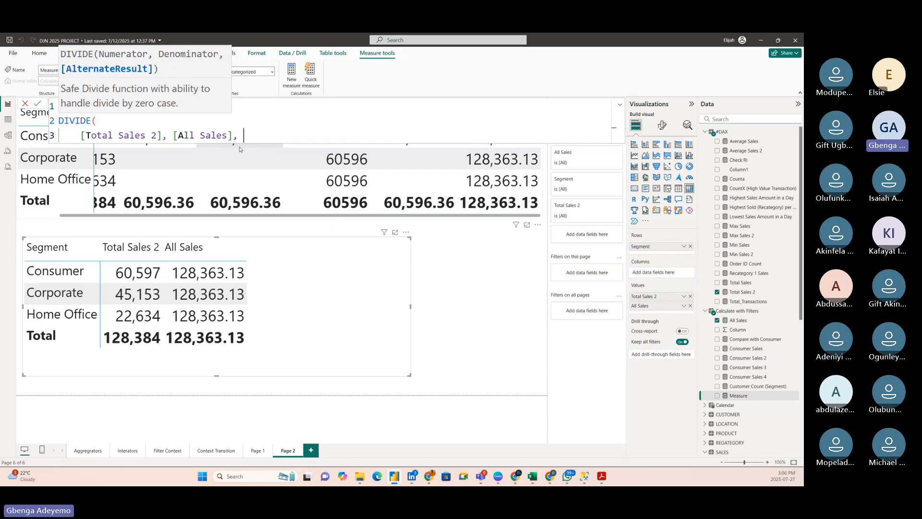
pyautogui.write('0)')
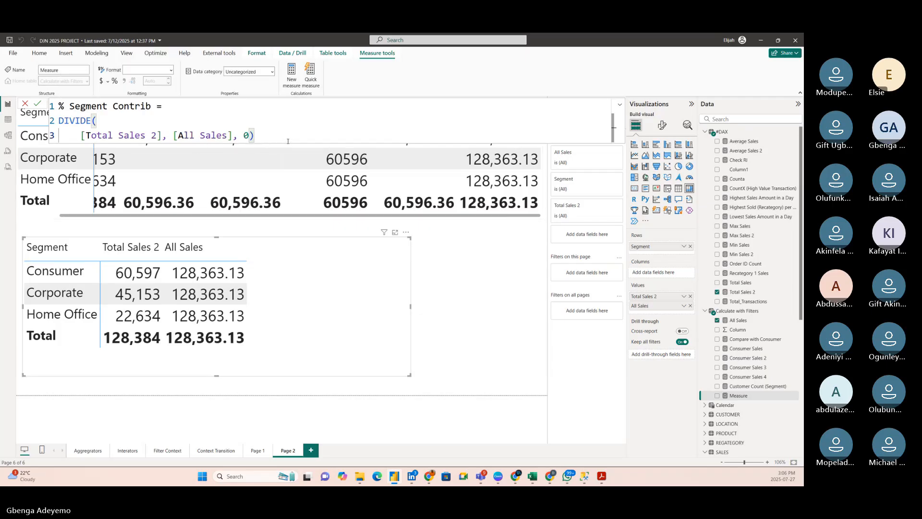
pyautogui.click(37, 104)
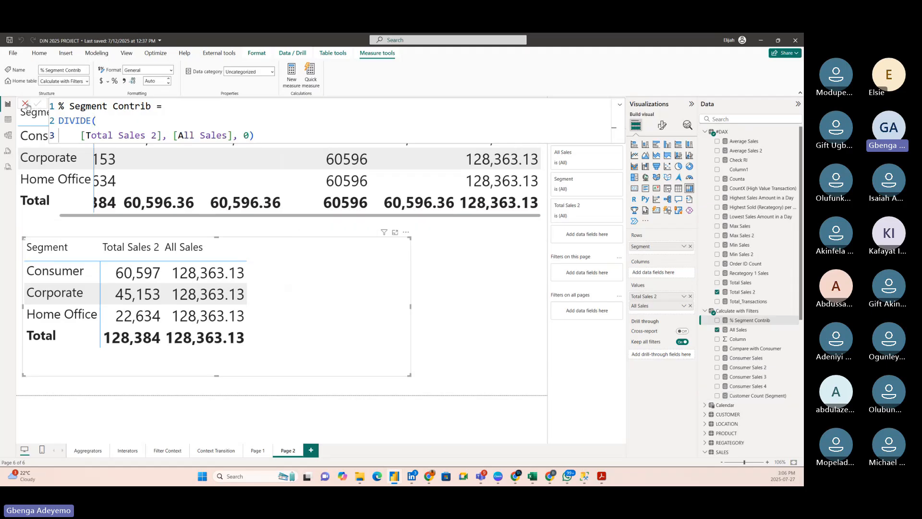
pyautogui.click(271, 140)
pyautogui.click(36, 103)
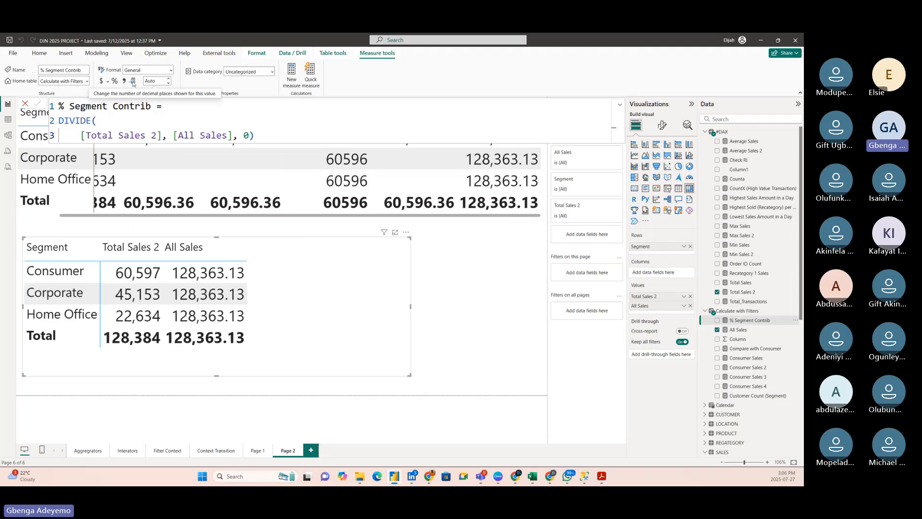
# Step: Format % Segment Contrib as a percentage with 0 decimal places and add it to the lower matrix's values
pyautogui.click(115, 81)
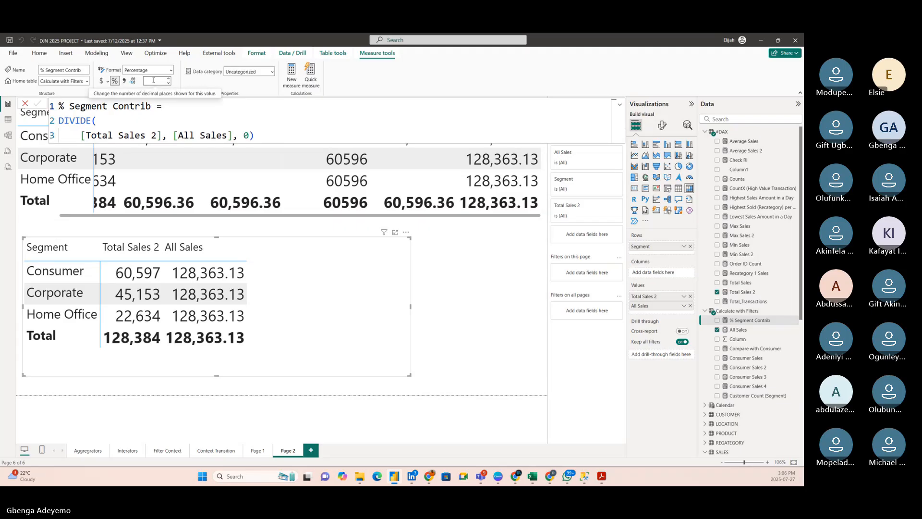
pyautogui.write('2')
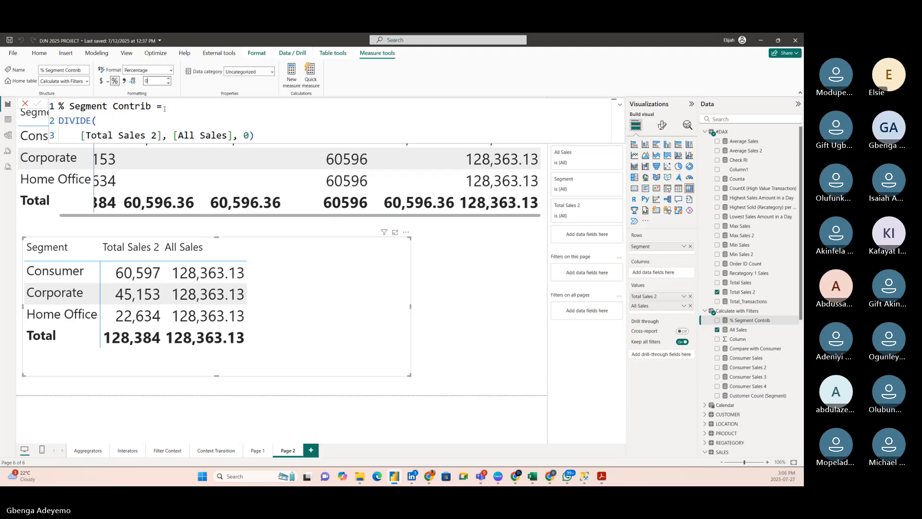
pyautogui.press('Return')
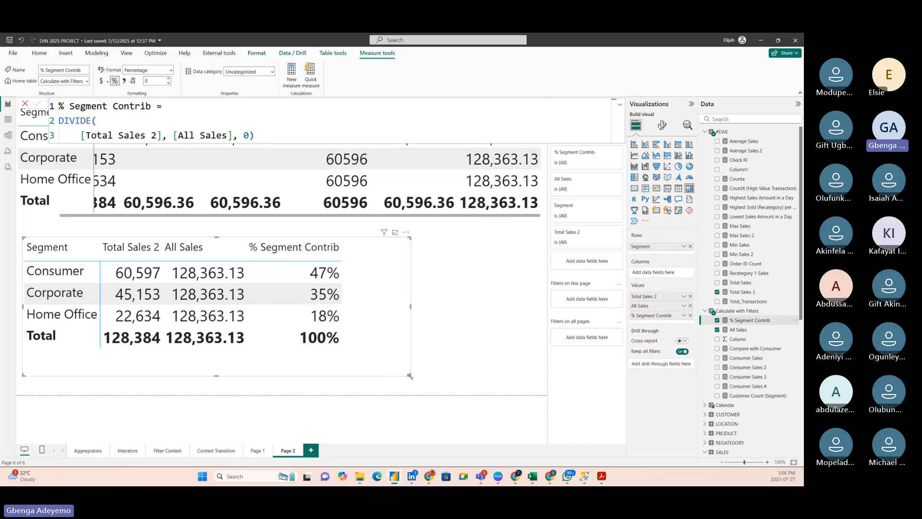
# Step: Shrink the lower matrix closer to its columns and remove All Sales from its values
pyautogui.moveTo(411, 377); pyautogui.dragTo(366, 374)
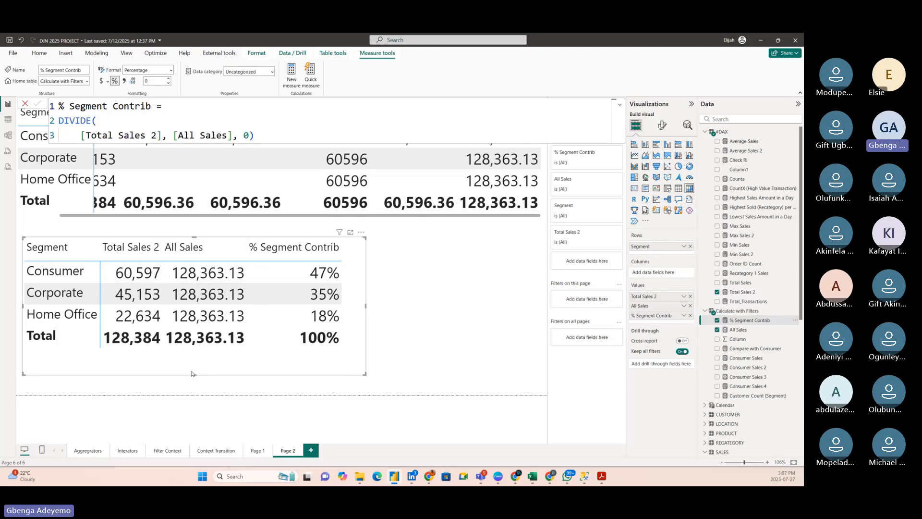
pyautogui.moveTo(194, 374); pyautogui.dragTo(201, 367)
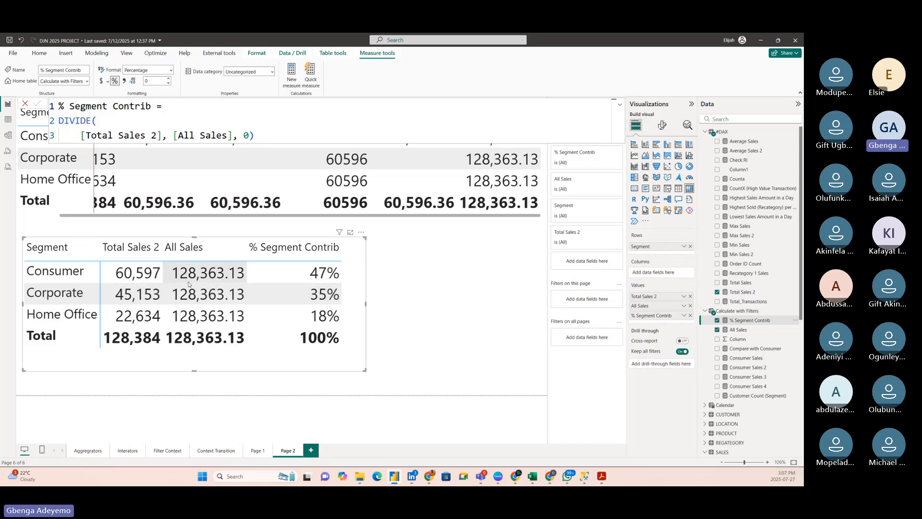
pyautogui.click(691, 306)
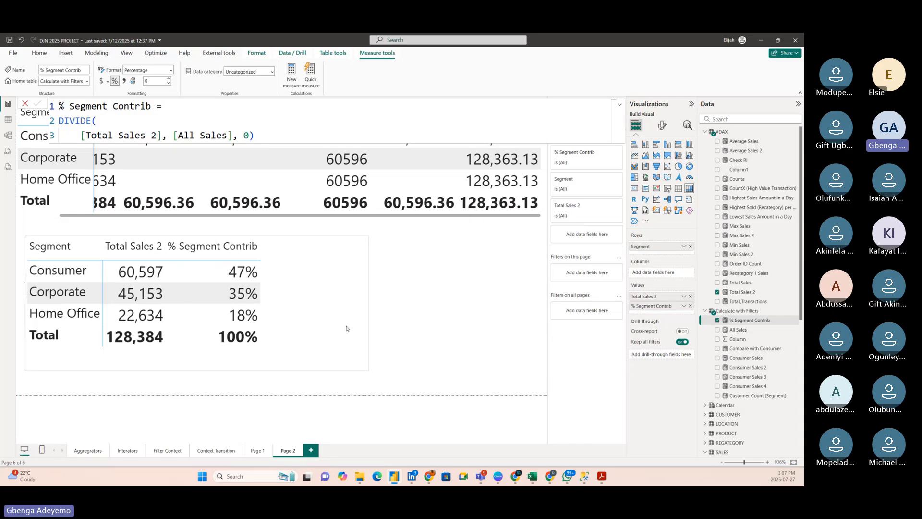
# Step: Replace Segment with Recategory from the REGATEGORY table in the lower matrix's rows
pyautogui.hotkey('ctrl', 'v')
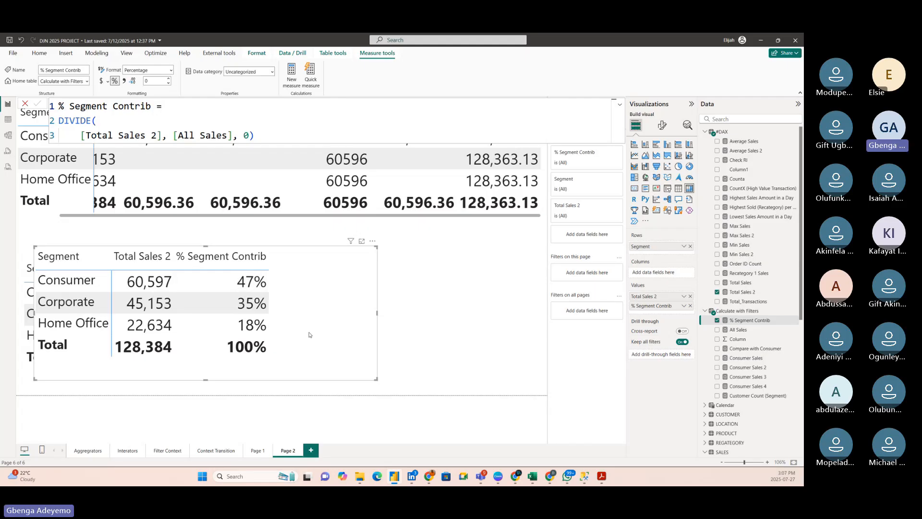
pyautogui.hotkey('ctrl', 'z')
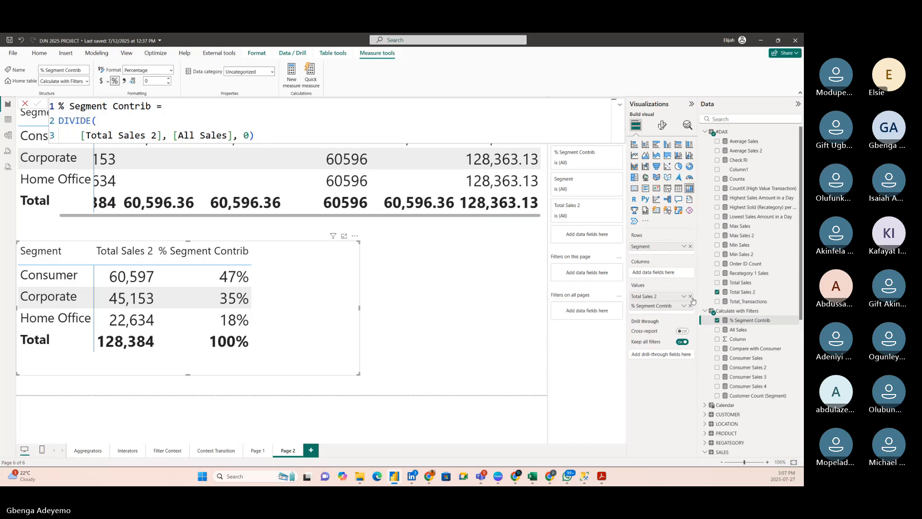
pyautogui.click(691, 247)
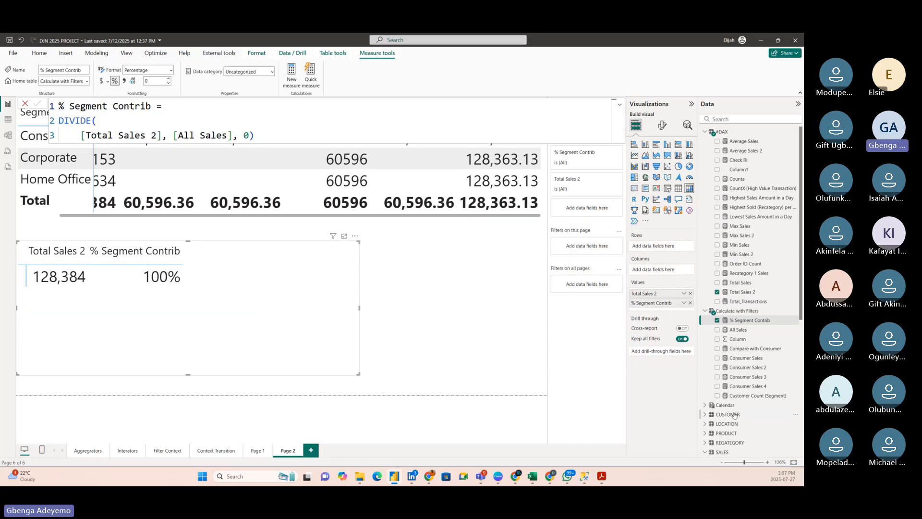
pyautogui.scroll(-3, 713, 380)
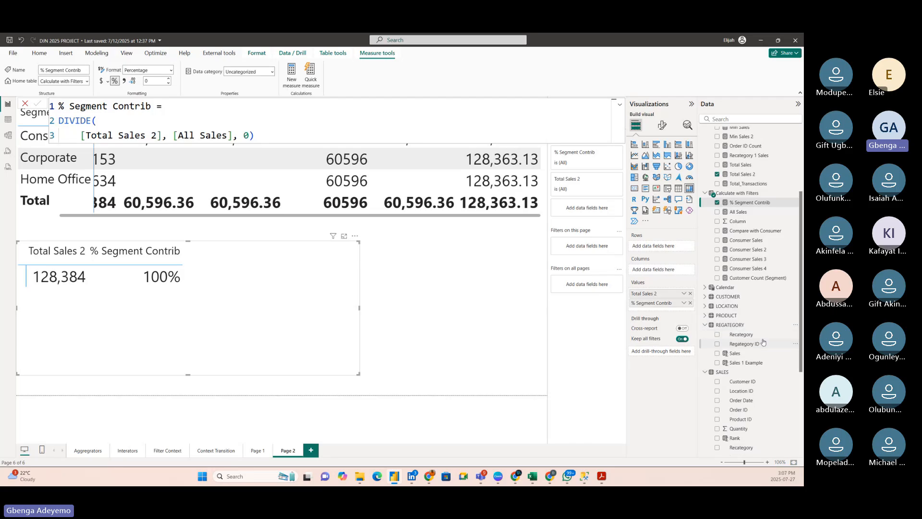
pyautogui.moveTo(761, 334); pyautogui.dragTo(668, 247)
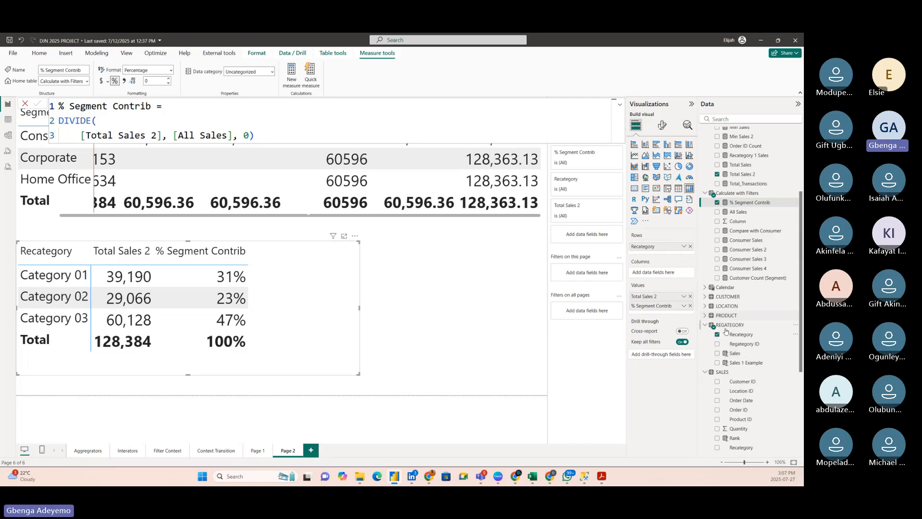
# Step: Replace Recategory with Product Category from the PRODUCT table in the lower matrix's rows and nudge the matrix slightly
pyautogui.click(717, 335)
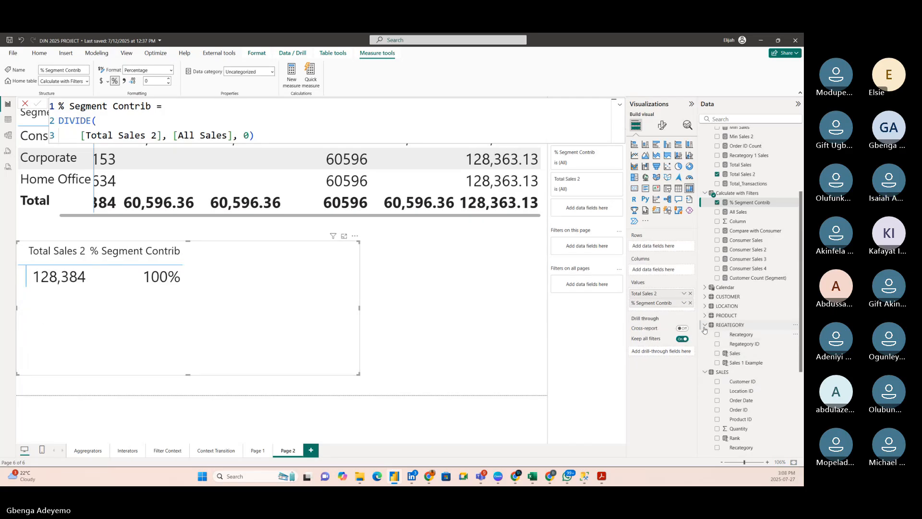
pyautogui.click(705, 326)
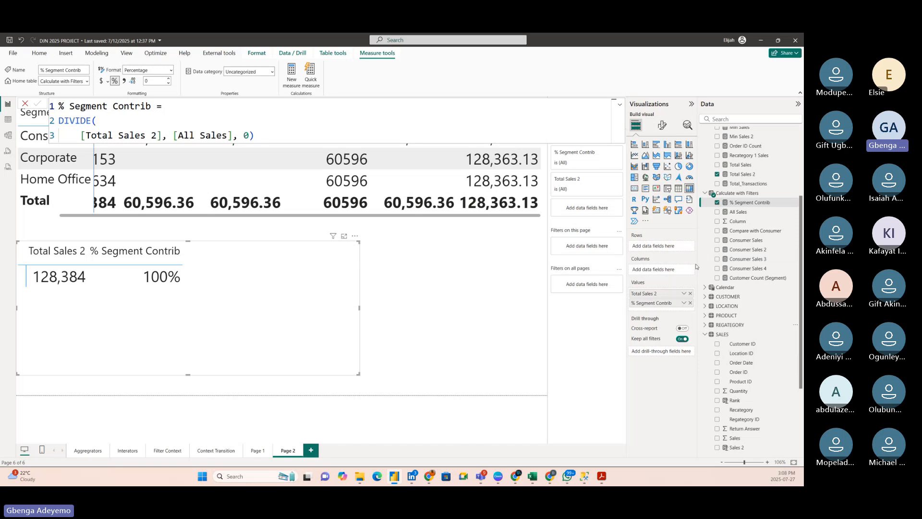
pyautogui.click(705, 335)
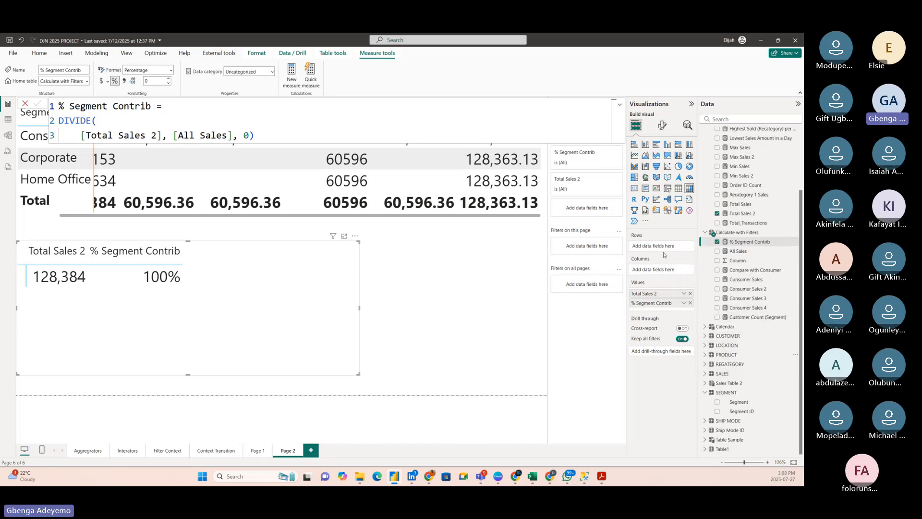
pyautogui.click(706, 355)
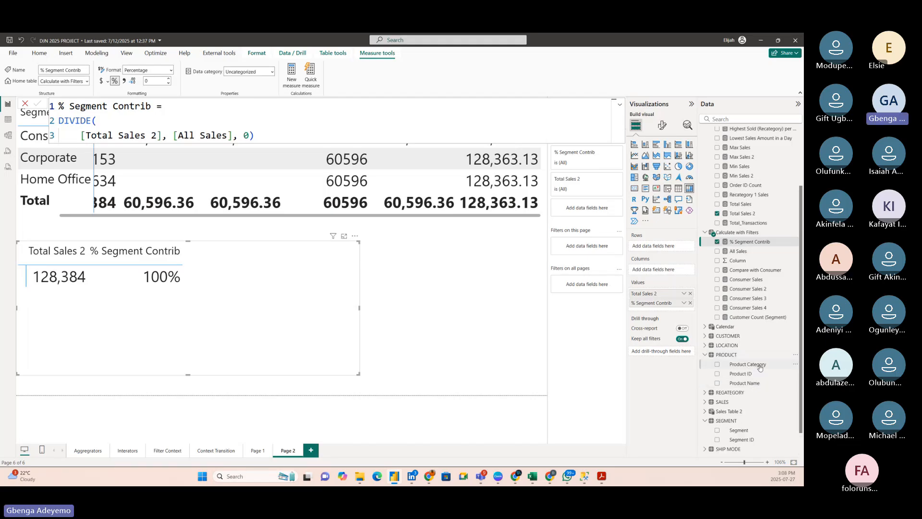
pyautogui.moveTo(759, 366); pyautogui.dragTo(672, 249)
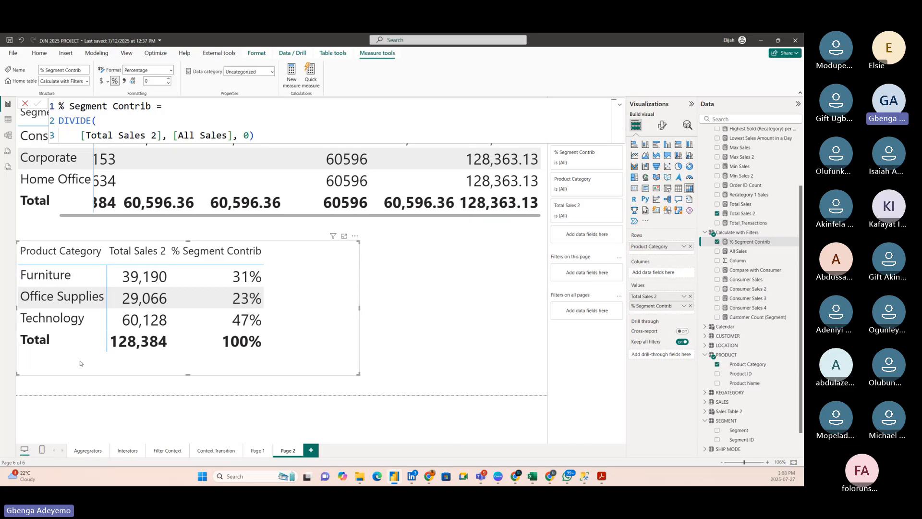
pyautogui.moveTo(81, 363)
pyautogui.mouseDown()
pyautogui.moveTo(88, 343)
pyautogui.moveTo(84, 364)
pyautogui.mouseUp()
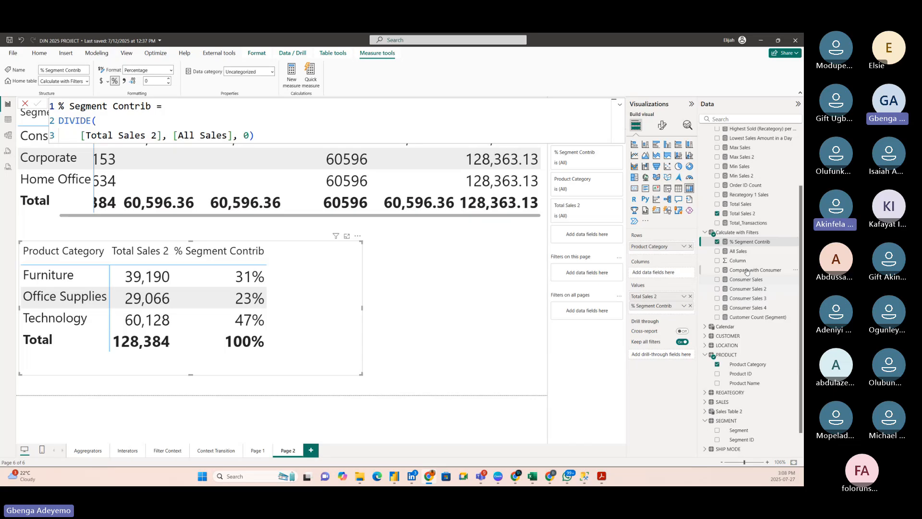
# Step: Open the All Sales measure's formula and review its CALCULATE expression with the ALL filter on the sales table
pyautogui.click(738, 251)
pyautogui.click(131, 149)
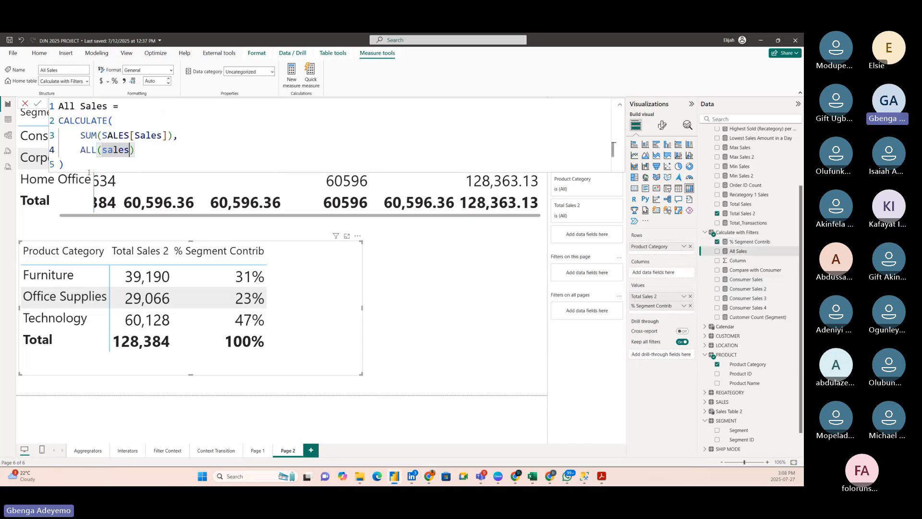
pyautogui.press('Down')
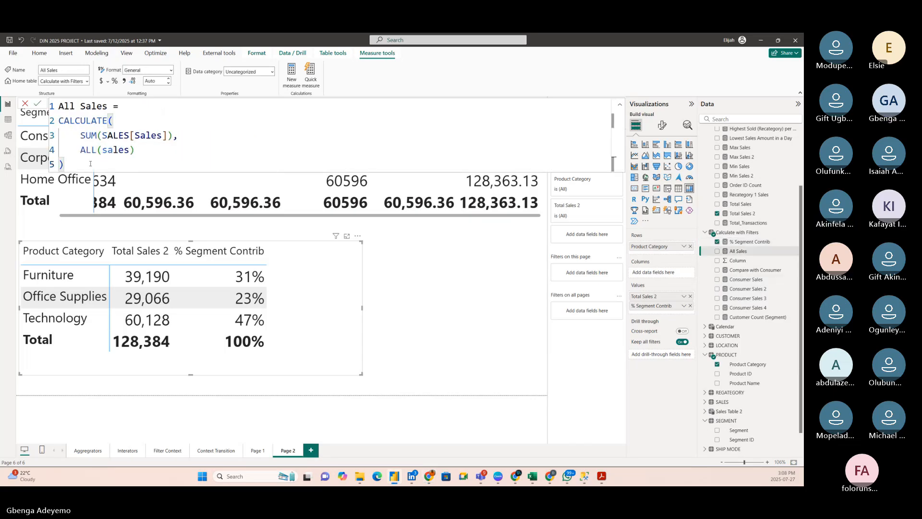